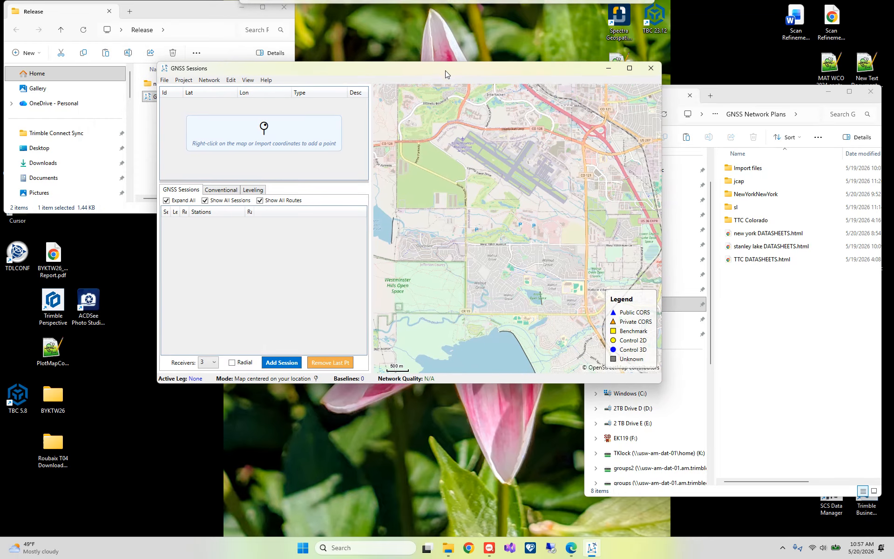
left_click(166, 80)
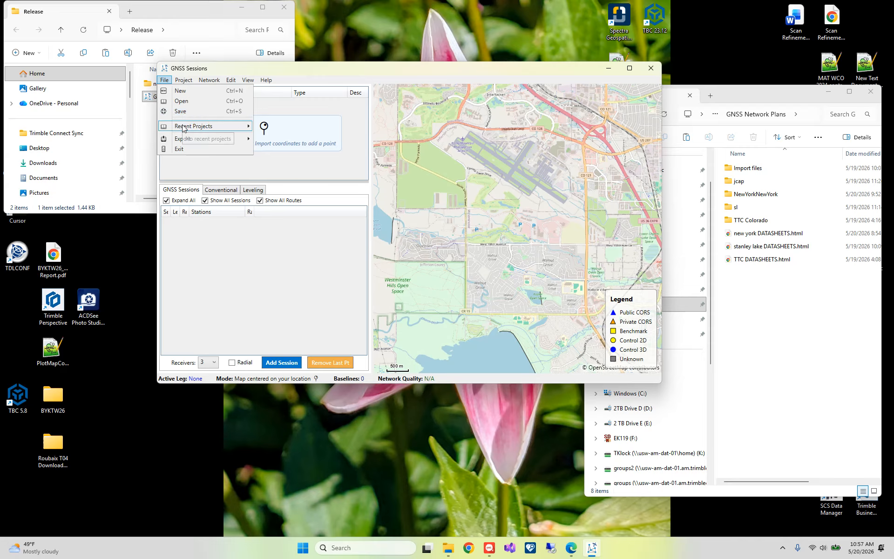
mouse_move(185, 127)
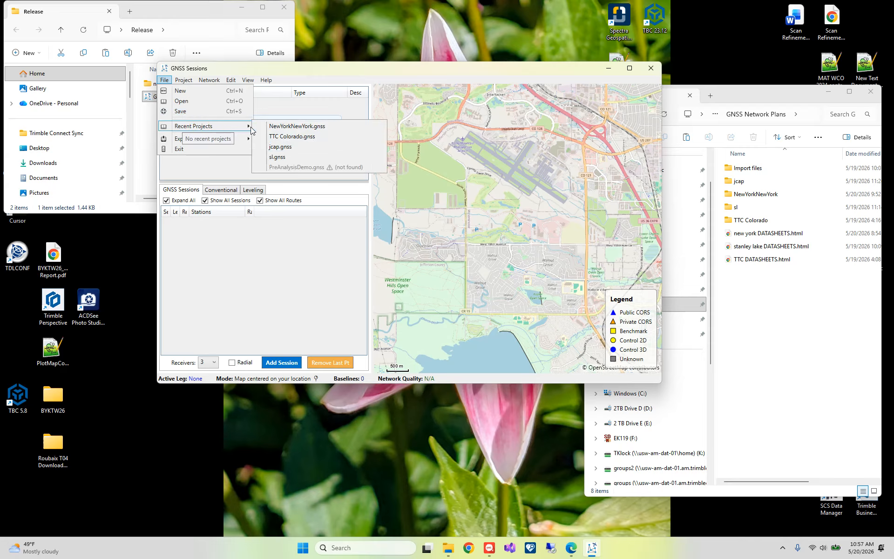
mouse_move(240, 138)
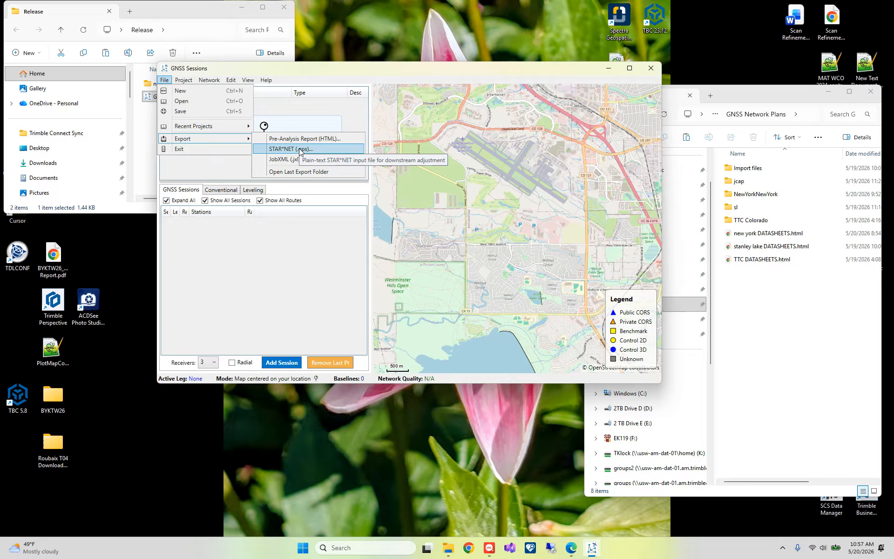
mouse_move(185, 84)
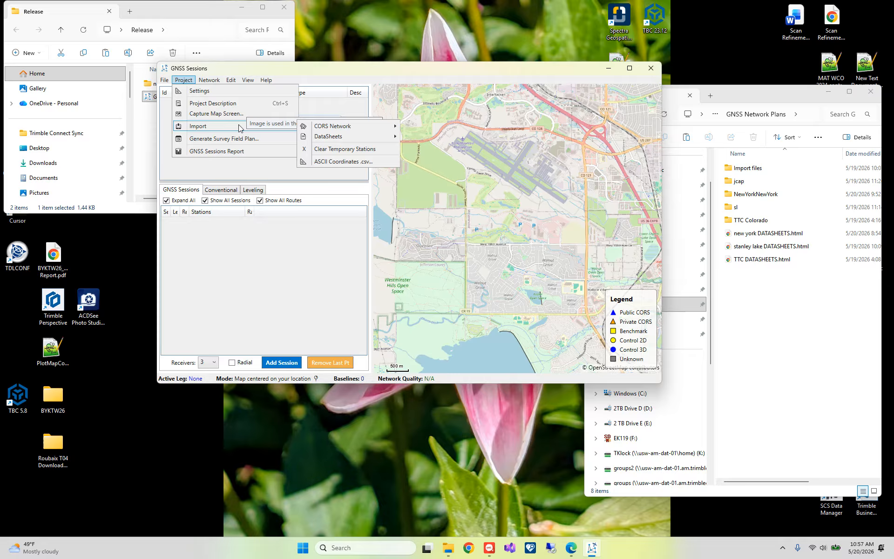
mouse_move(320, 130)
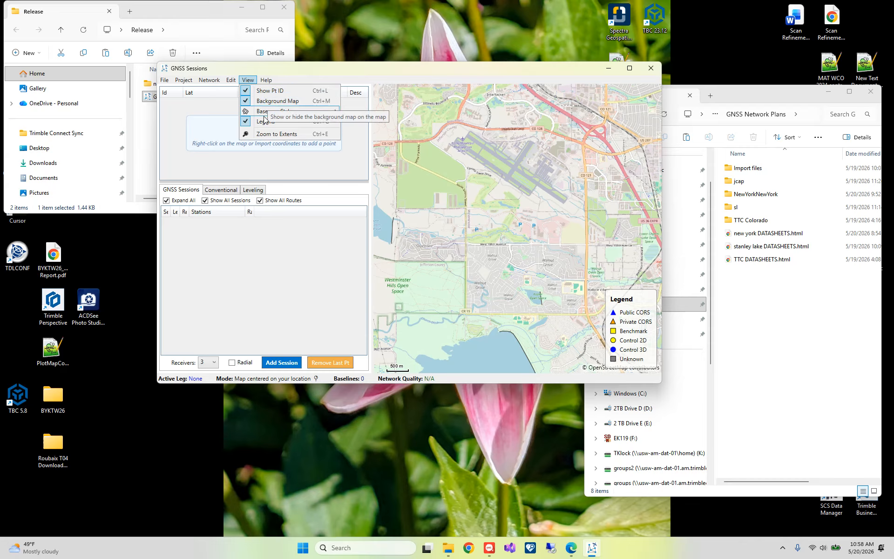
Step: Switch the basemap style to Aerial (ESRI World Imagery) and return it to Streets (OpenStreetMap)
mouse_move(302, 111)
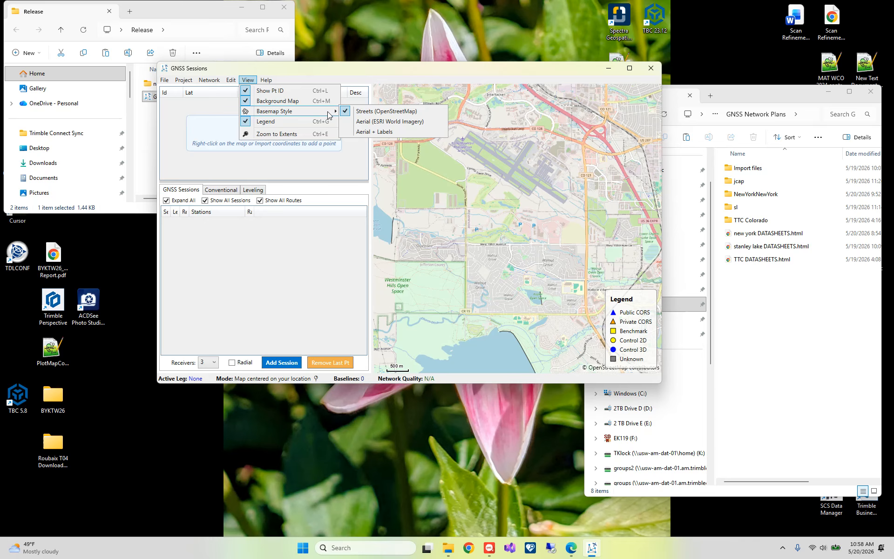
left_click(370, 122)
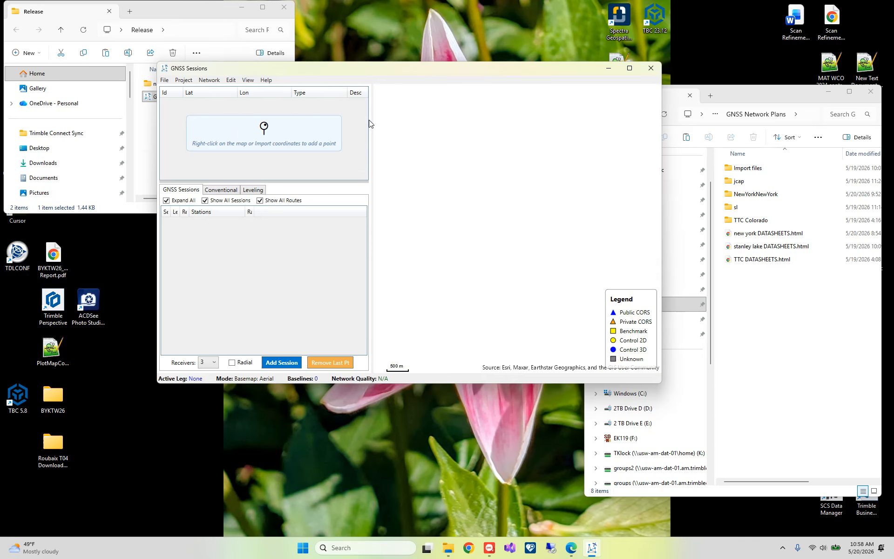
left_click(248, 82)
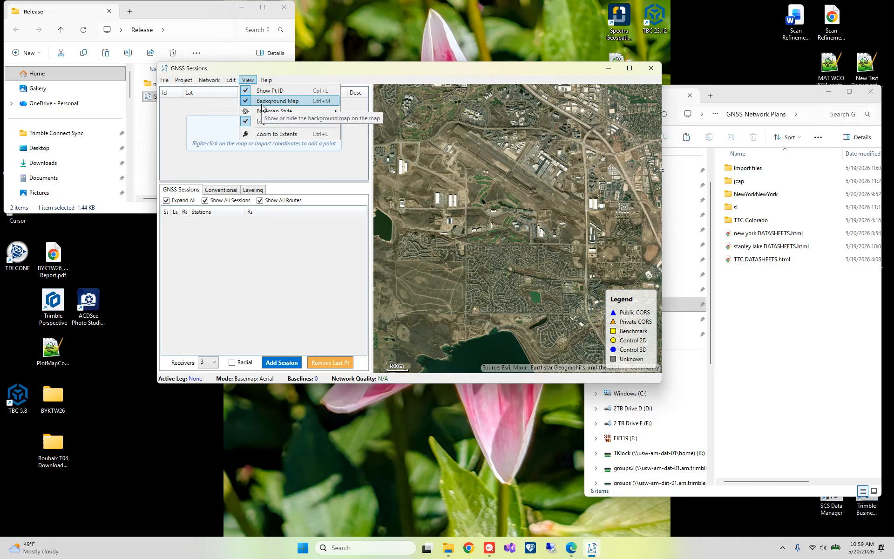
mouse_move(259, 114)
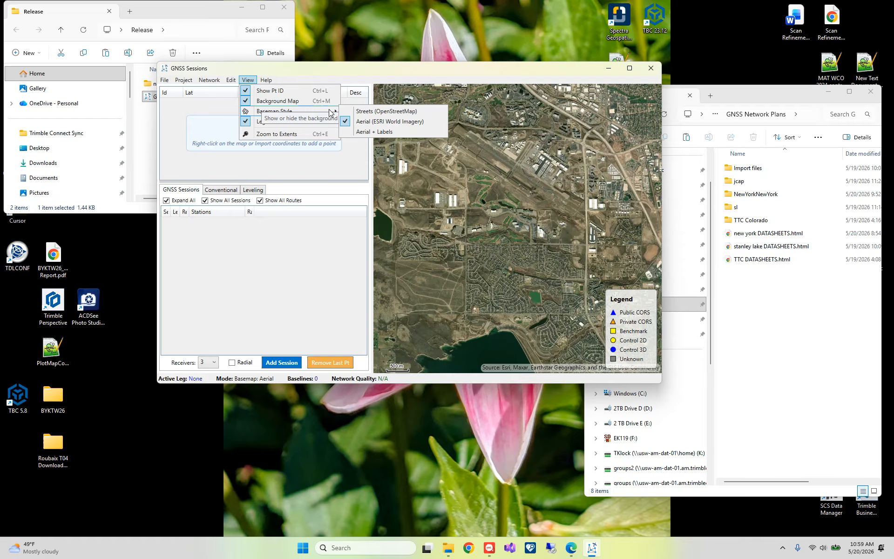
left_click(366, 115)
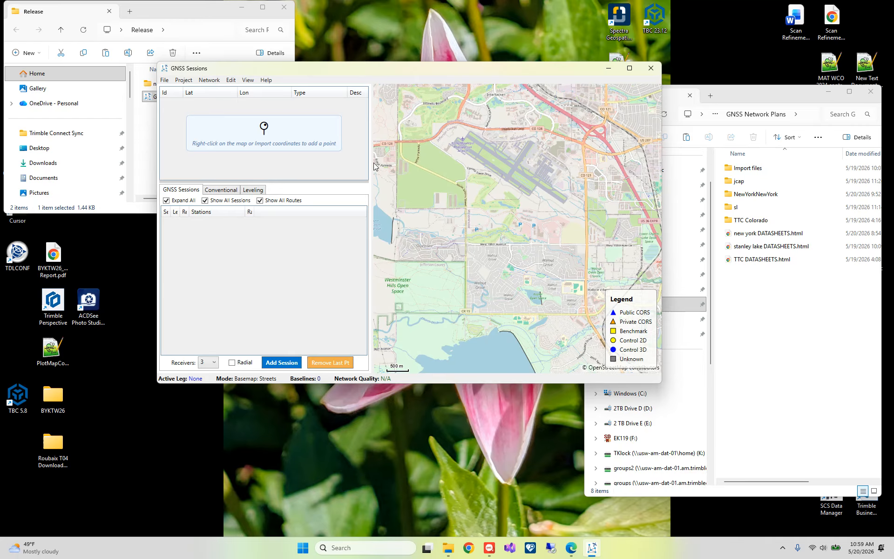
Step: Open the built-in user help guide, skim its introduction and Project Settings sections, and close it
left_click(266, 81)
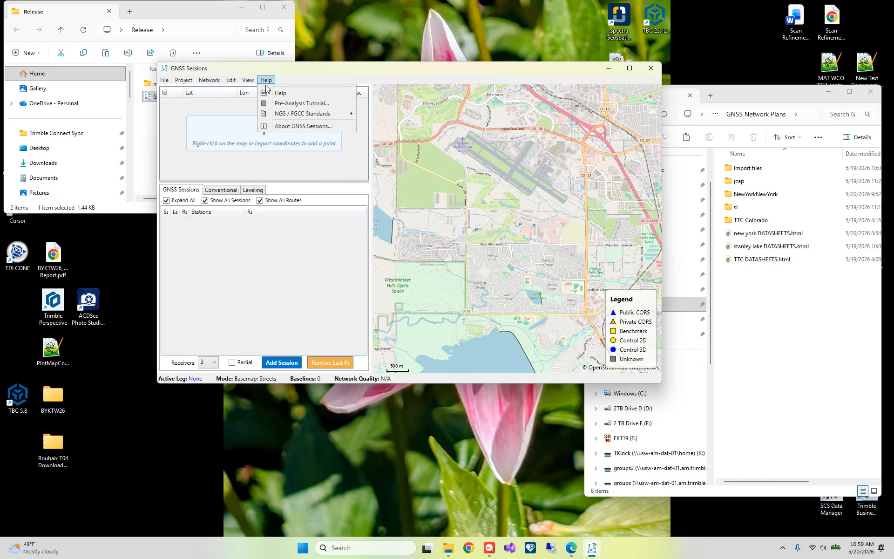
left_click(279, 93)
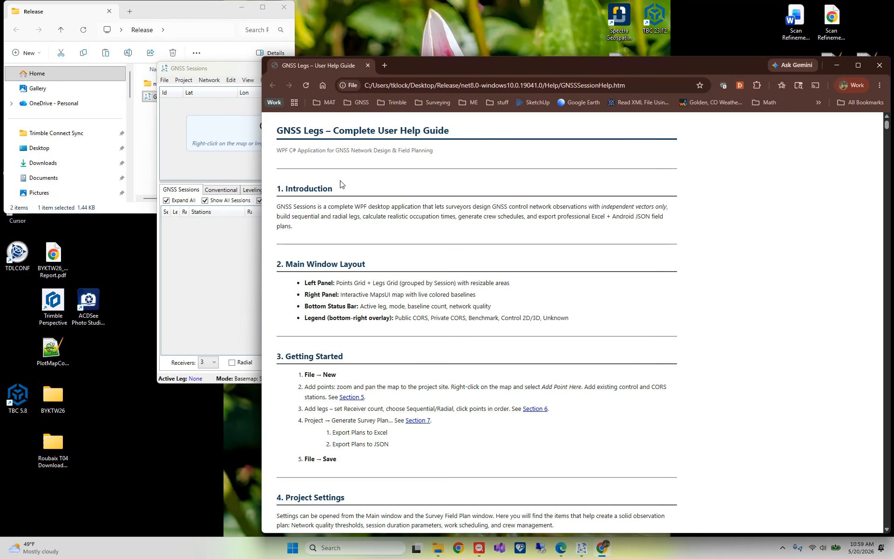
scroll(696, 146, "down", 8)
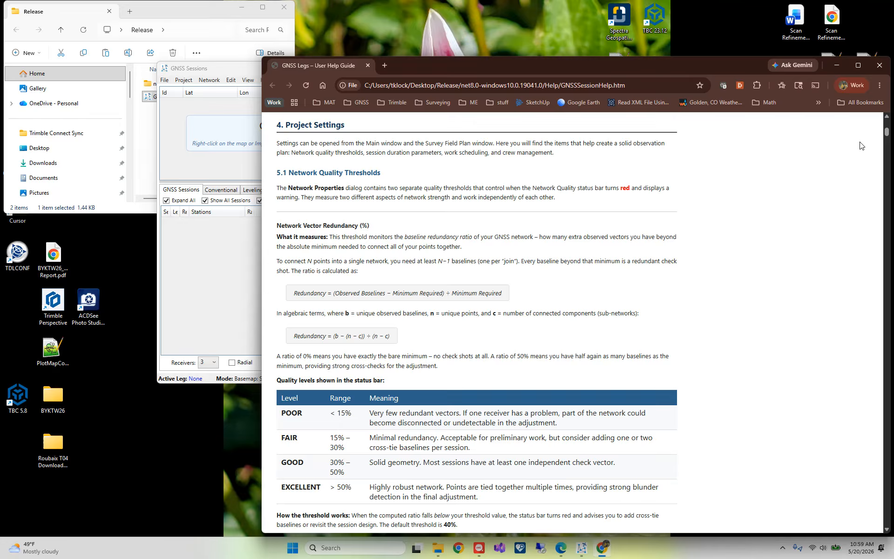
mouse_move(887, 133)
left_mouse_down()
mouse_move(887, 522)
mouse_move(887, 124)
left_mouse_up()
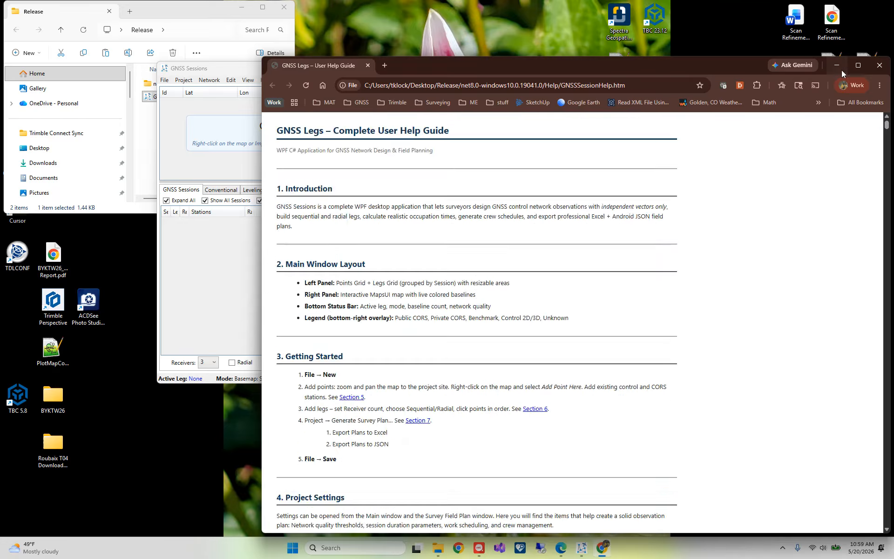
left_click(879, 68)
Step: Open the FGCS Vertical v4.1 geodetic leveling standard, skim its specification tables, and close the document
left_click(266, 81)
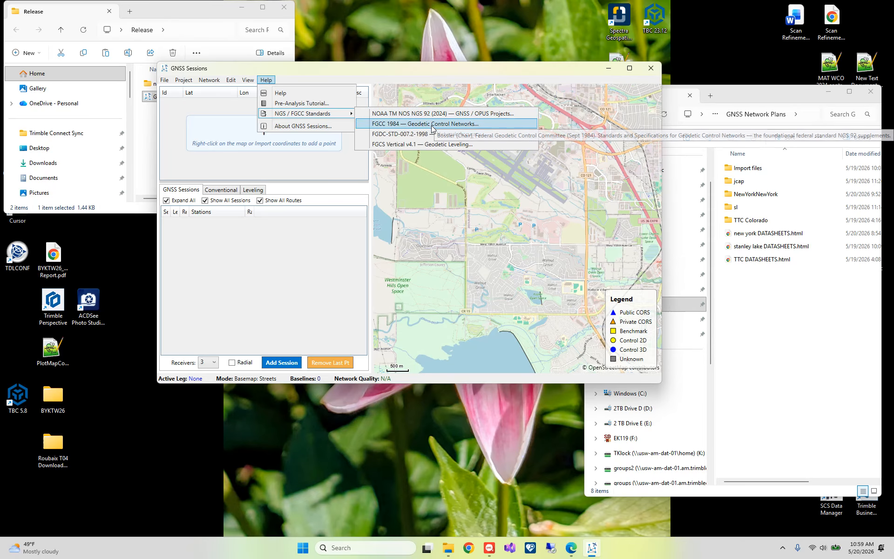
left_click(407, 145)
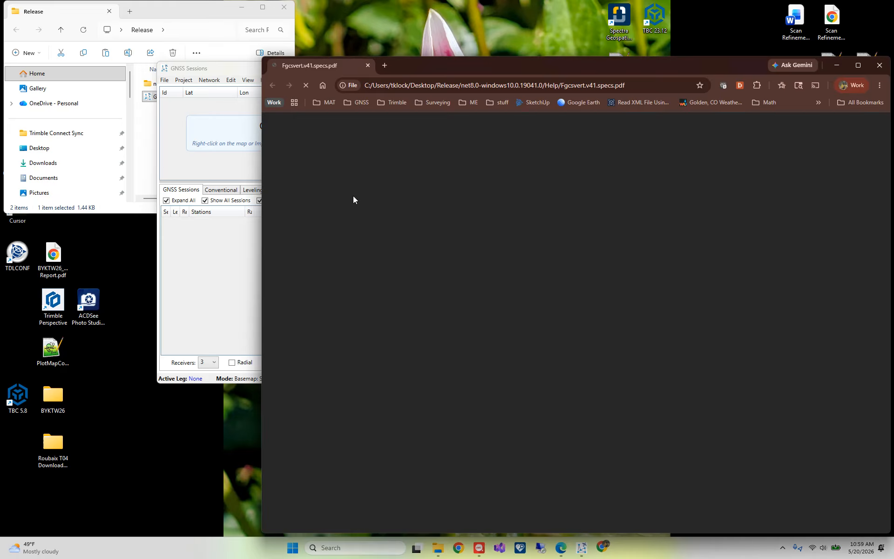
scroll(404, 300, "down", 9)
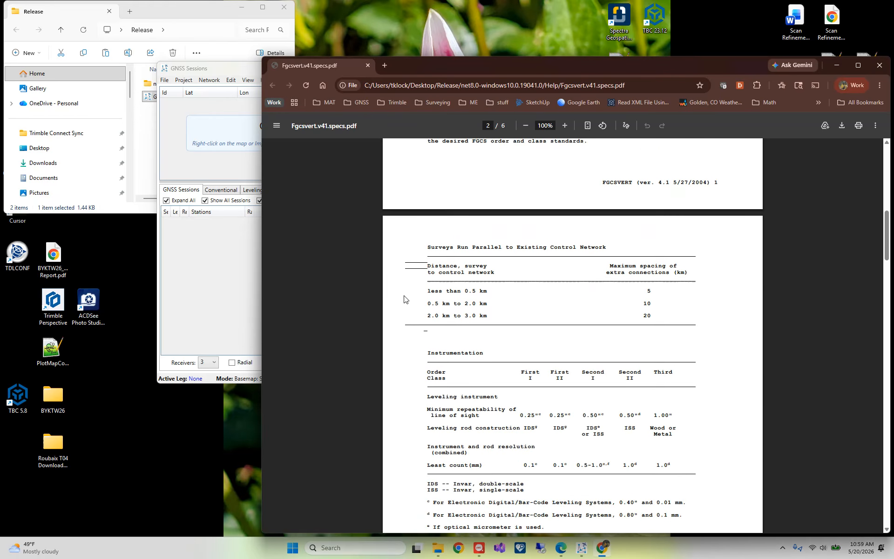
scroll(403, 300, "down", 5)
left_click(879, 65)
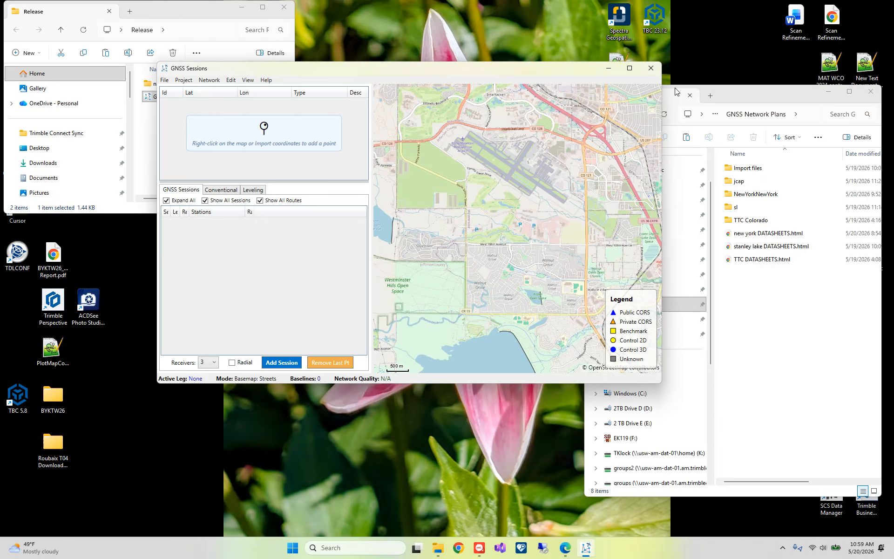
Step: Maximize the GNSS Sessions window and open the recent project TTC Colorado.gnss
left_click(629, 69)
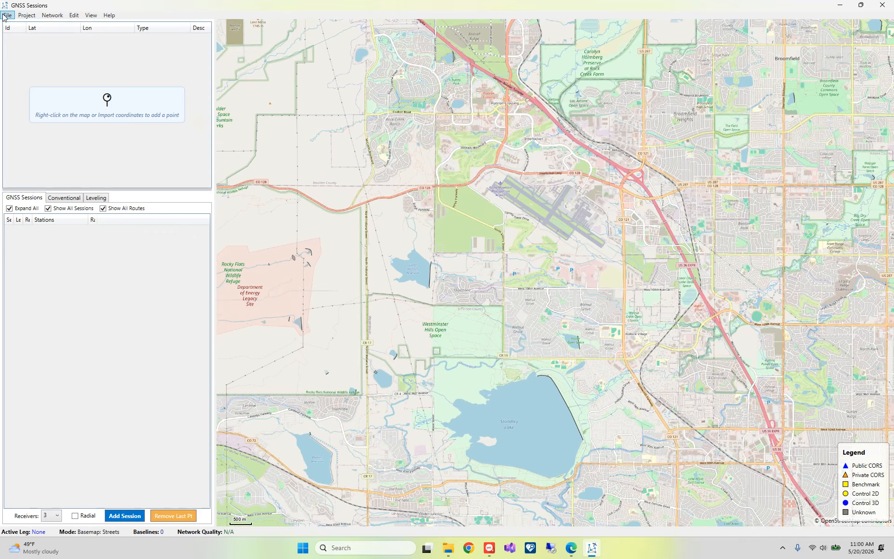
left_click(5, 16)
mouse_move(37, 62)
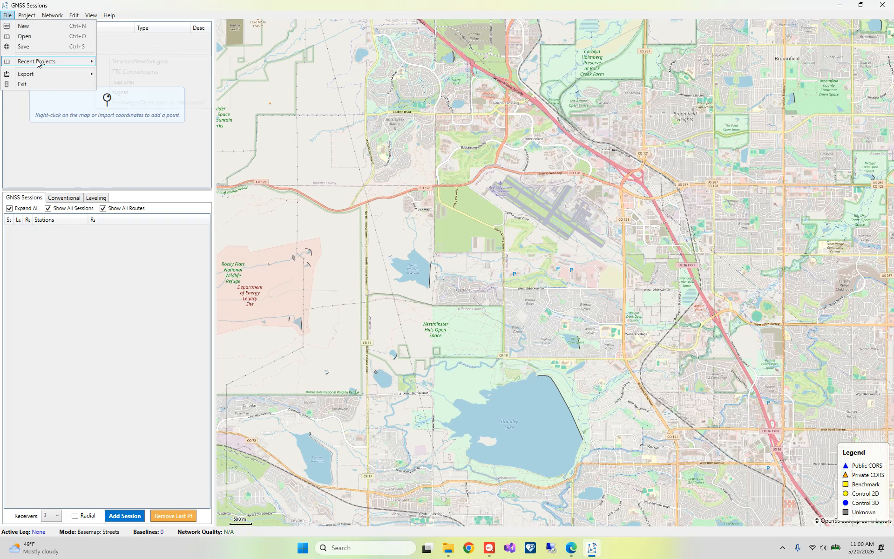
left_click(124, 73)
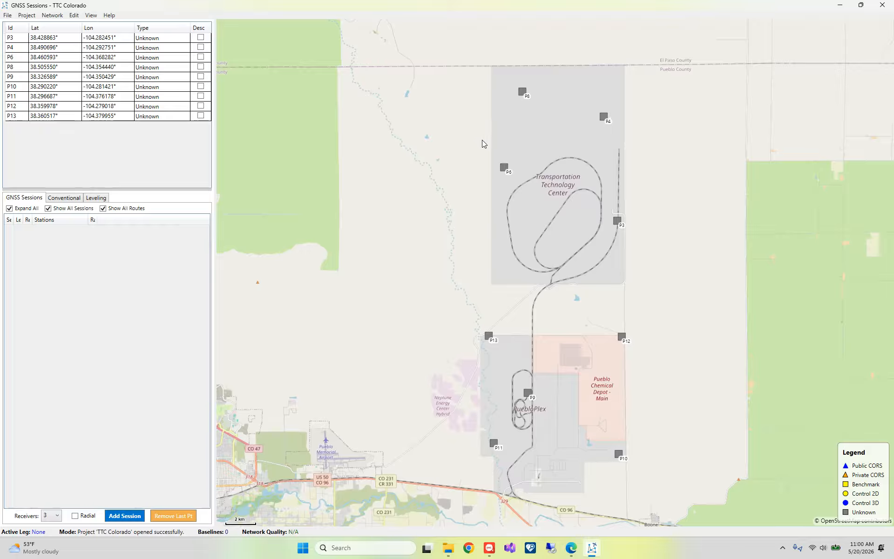
Step: Open the properties of point P8 on the map and step back through the points to P3
right_click(171, 40)
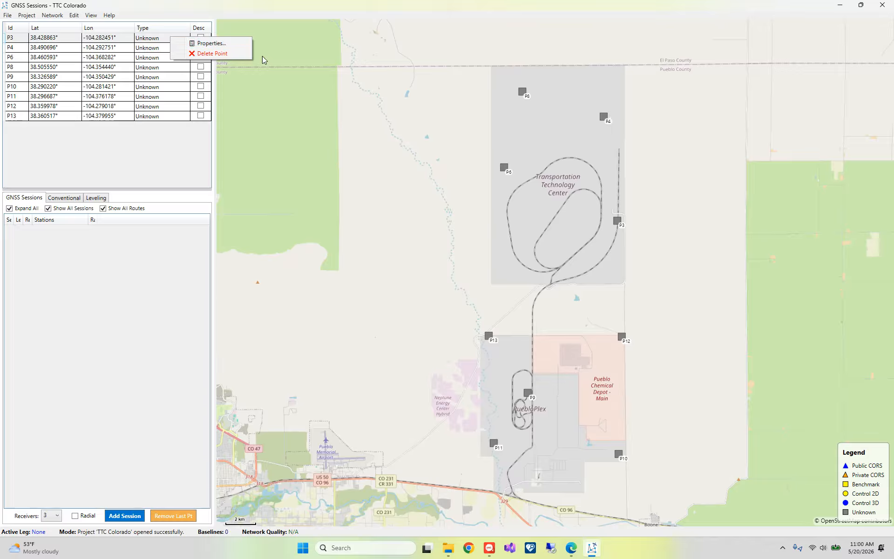
right_click(524, 92)
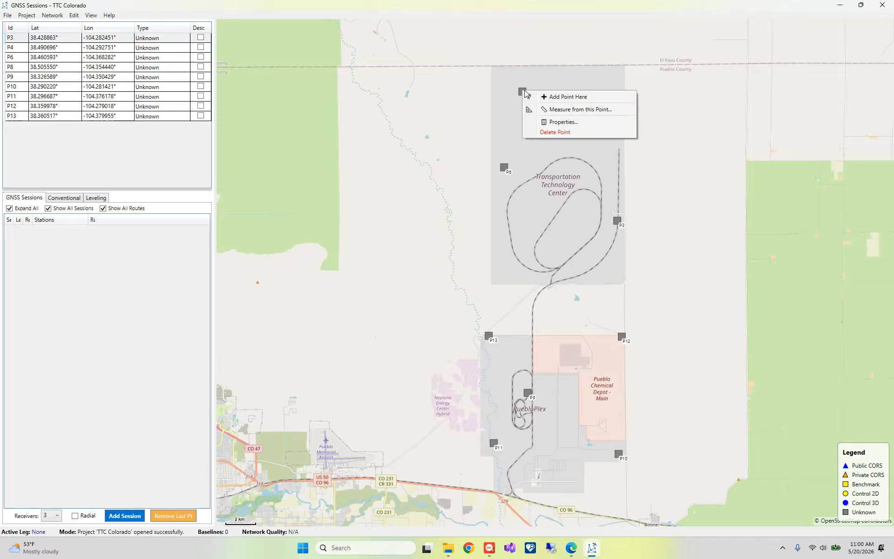
left_click(562, 121)
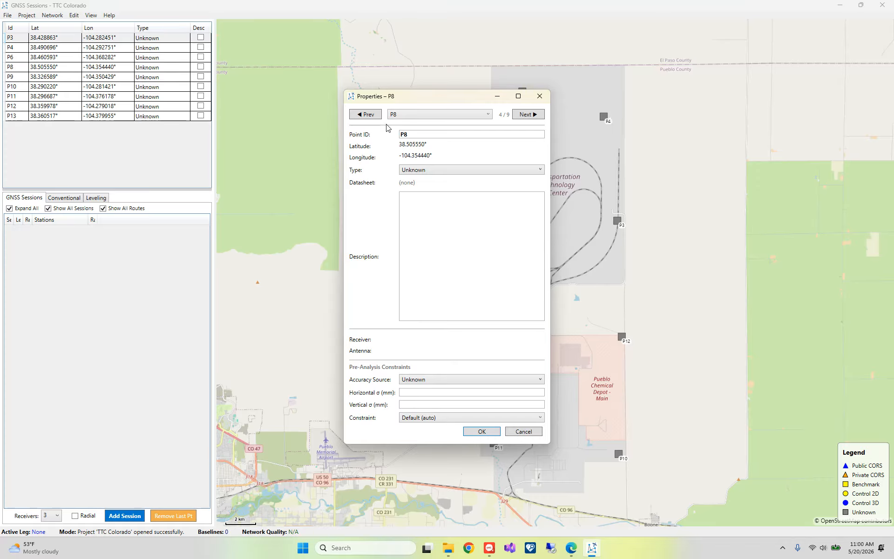
left_click(373, 116)
left_click(373, 115)
left_click(373, 116)
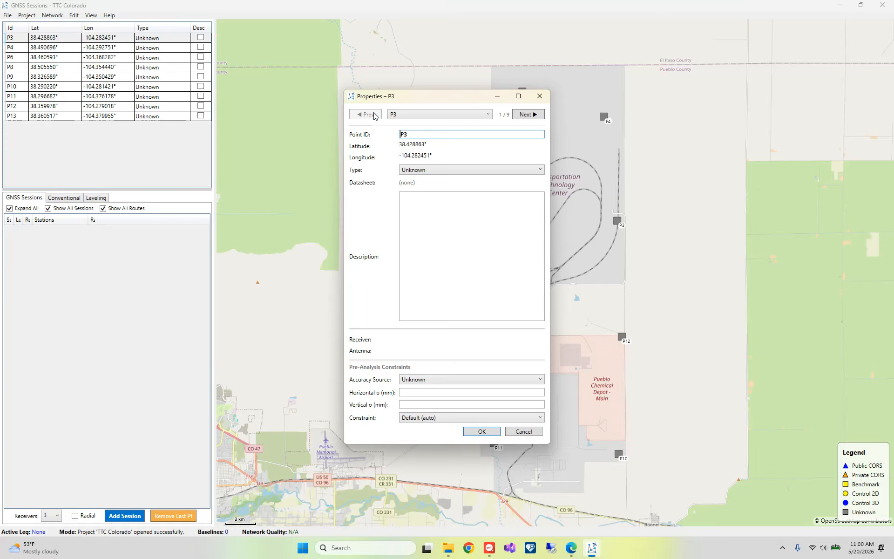
Step: Step forward through the point properties to P10 and examine its Type options and description field
left_click(528, 114)
left_click(528, 114)
left_click(528, 115)
left_click(528, 114)
left_click(528, 114)
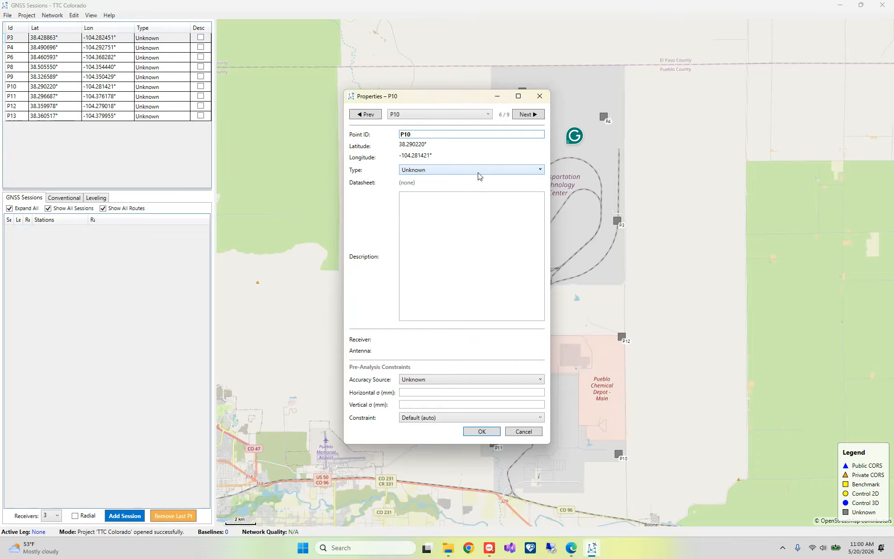
left_click(479, 171)
left_click(480, 171)
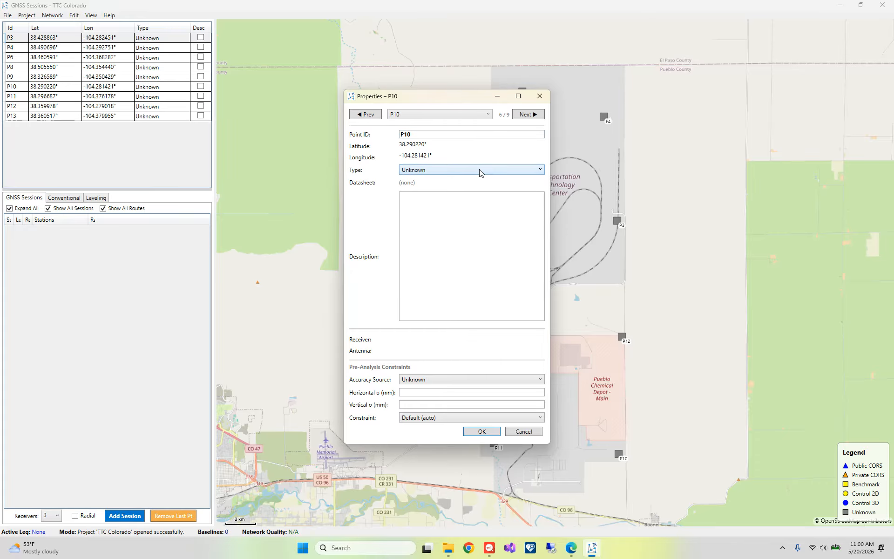
left_click(481, 209)
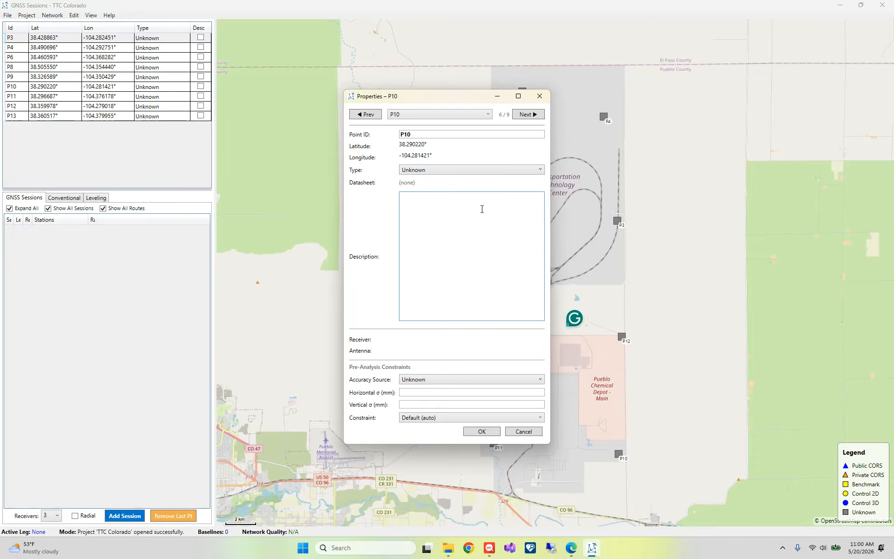
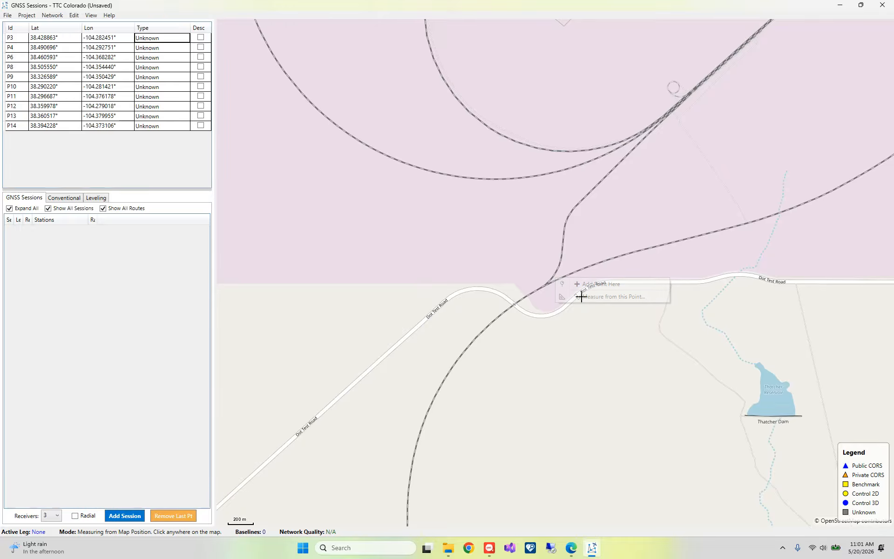
Step: Measure azimuth and distance from the rail junction below the Transportation Technology Center east to the site's edge, and dismiss the result
scroll(579, 294, "down", 5)
left_click(620, 274)
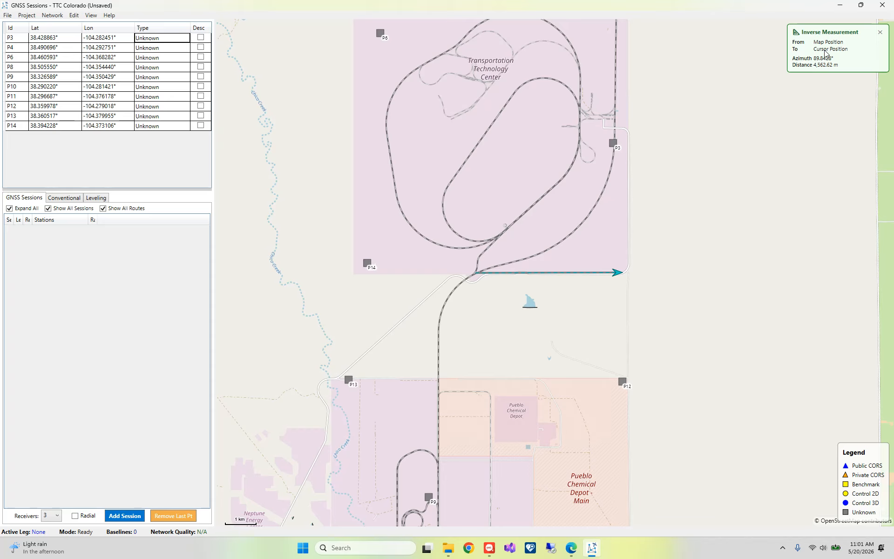
left_click(880, 31)
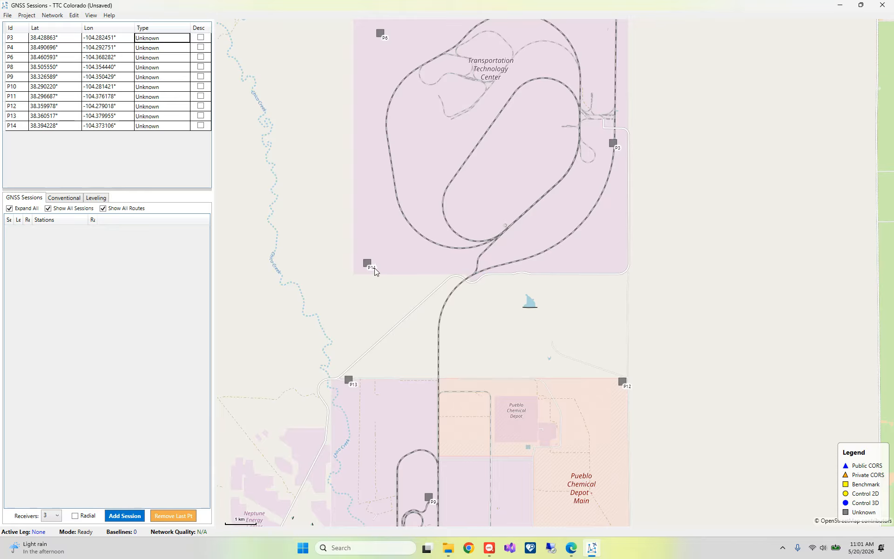
Step: Import nearby Trimble CORS stations into the project using the cached station list
scroll(462, 284, "down", 1)
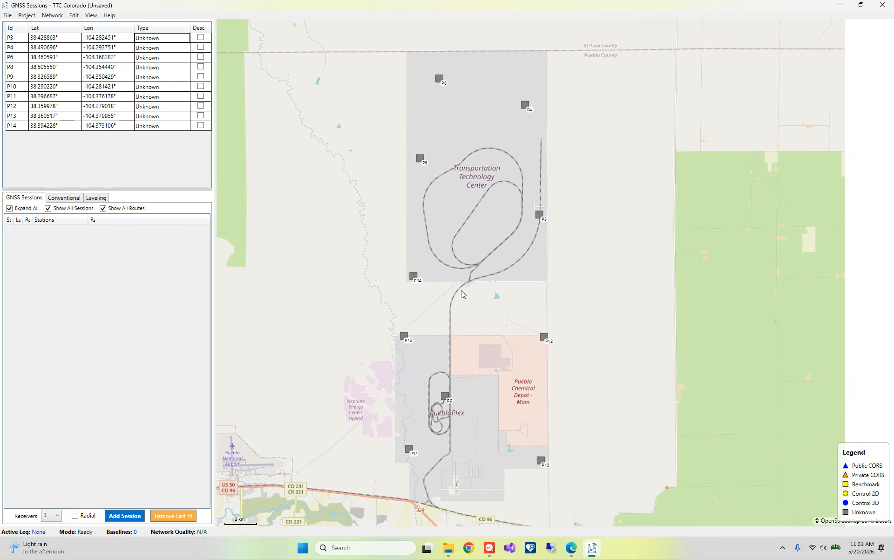
left_click(33, 19)
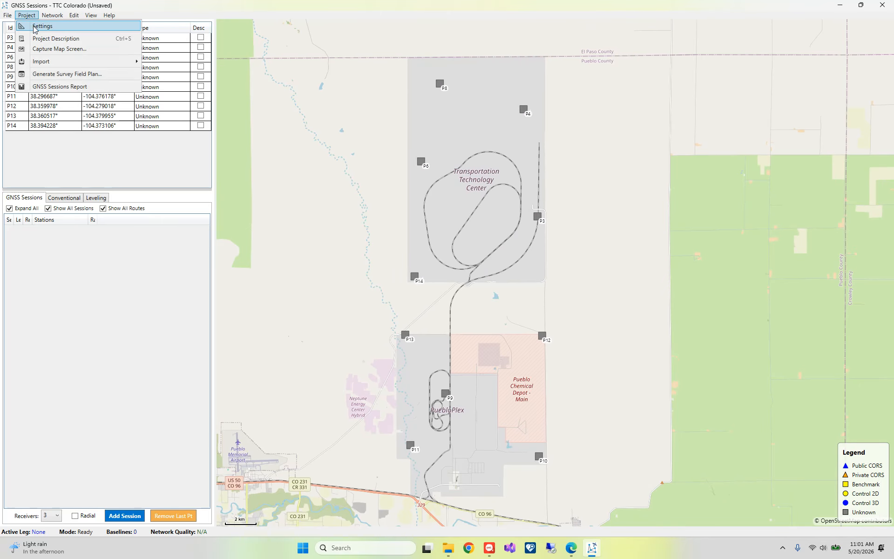
mouse_move(41, 62)
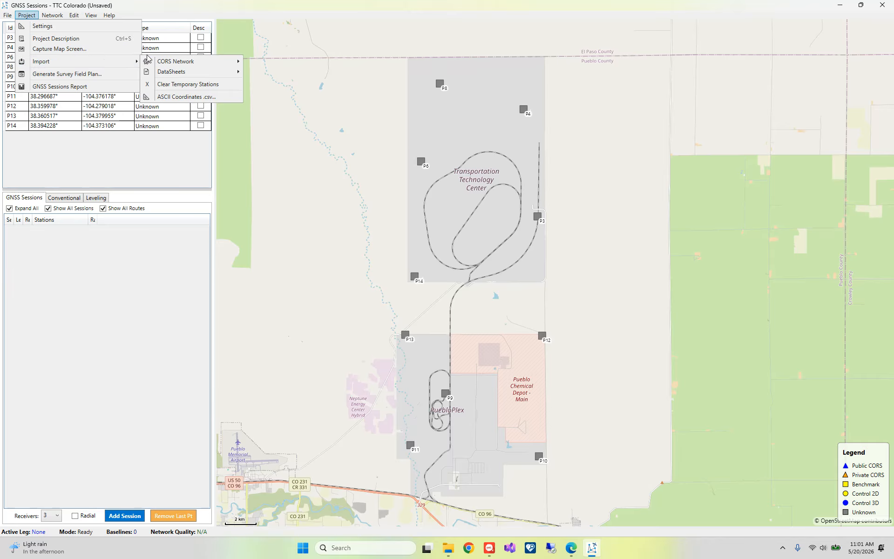
mouse_move(161, 63)
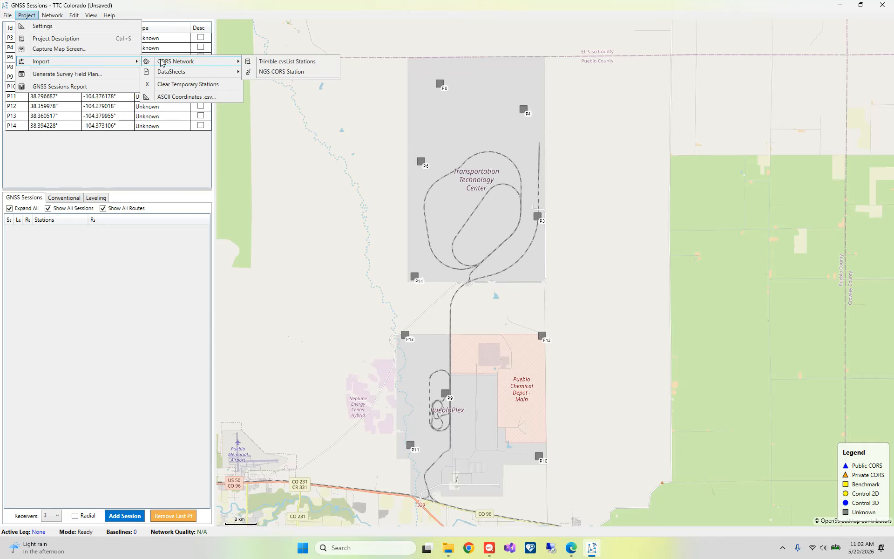
left_click(266, 63)
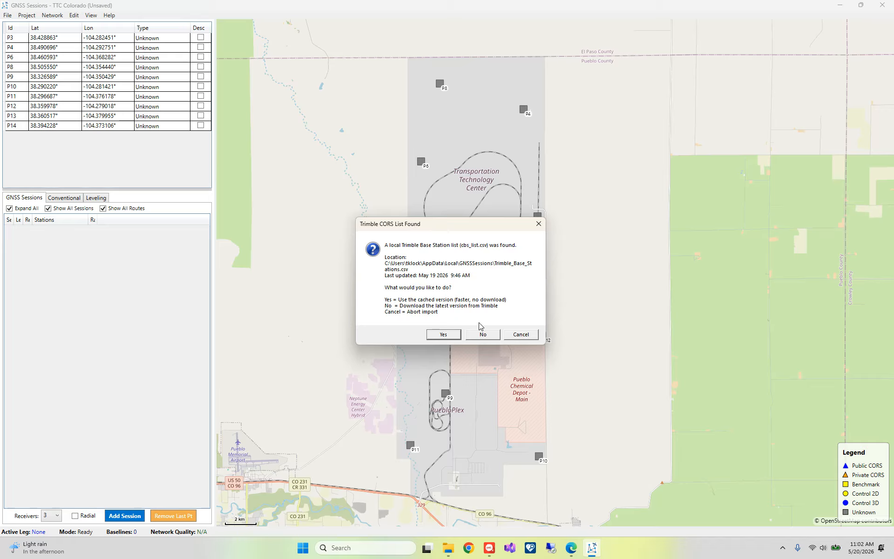
left_click(459, 336)
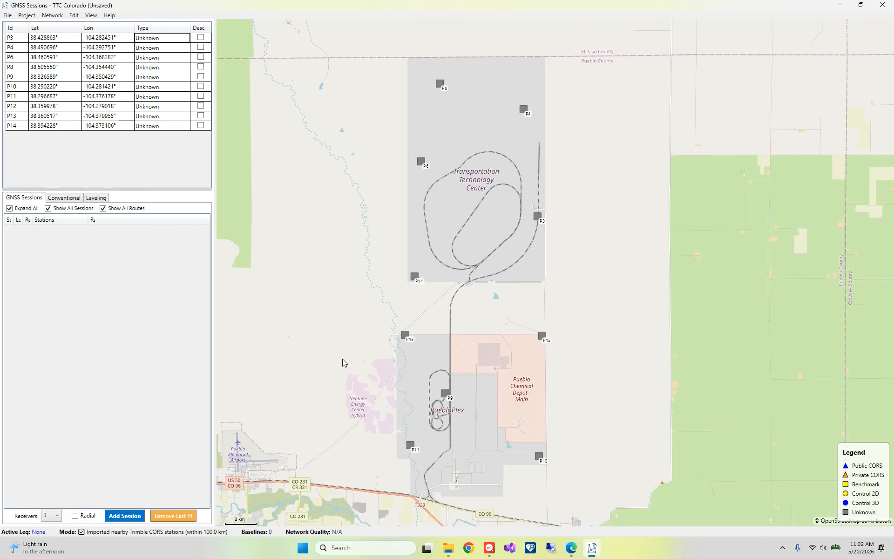
Step: Examine the station attributes of CLSP and AMC4, and dismiss the temporary station AMC4
scroll(470, 310, "down", 3)
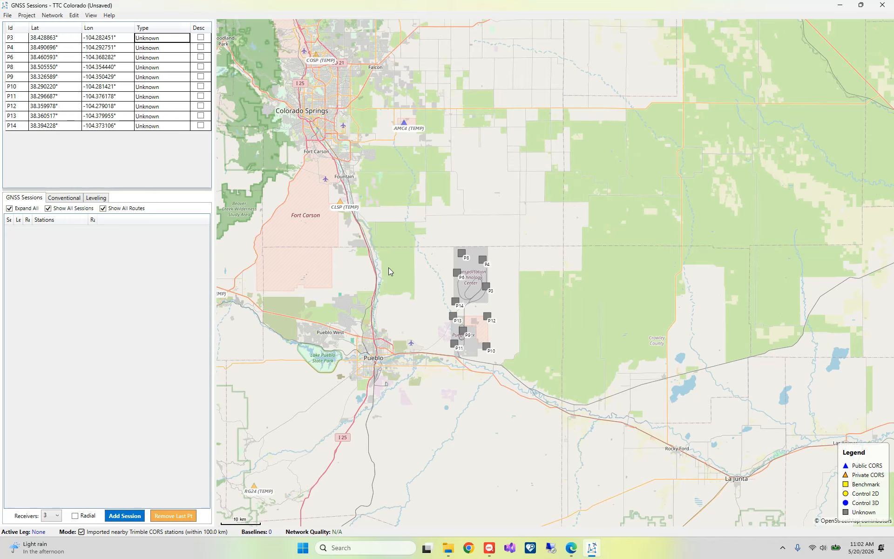
right_click(338, 207)
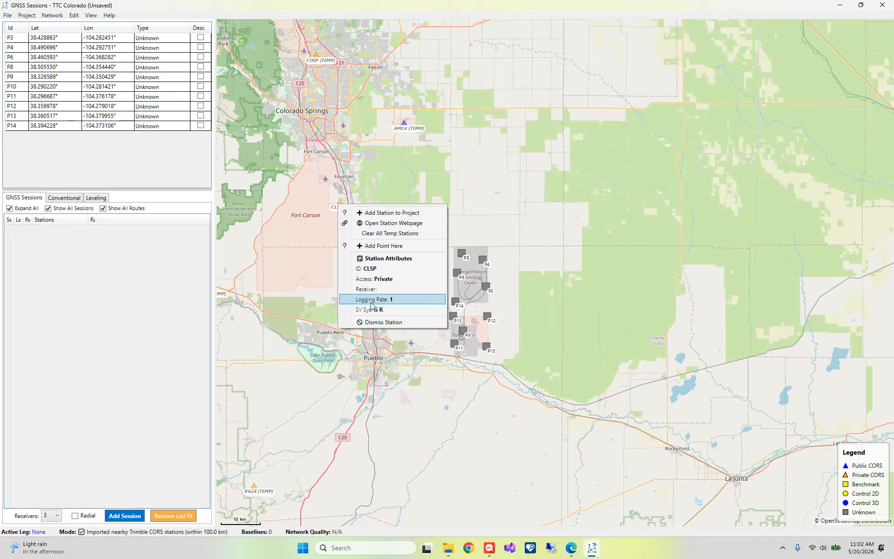
right_click(401, 129)
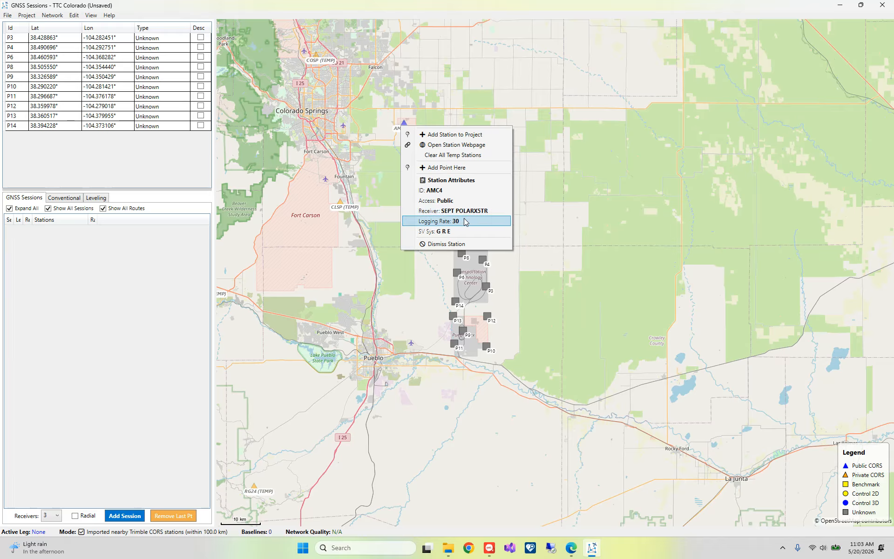
left_click(450, 251)
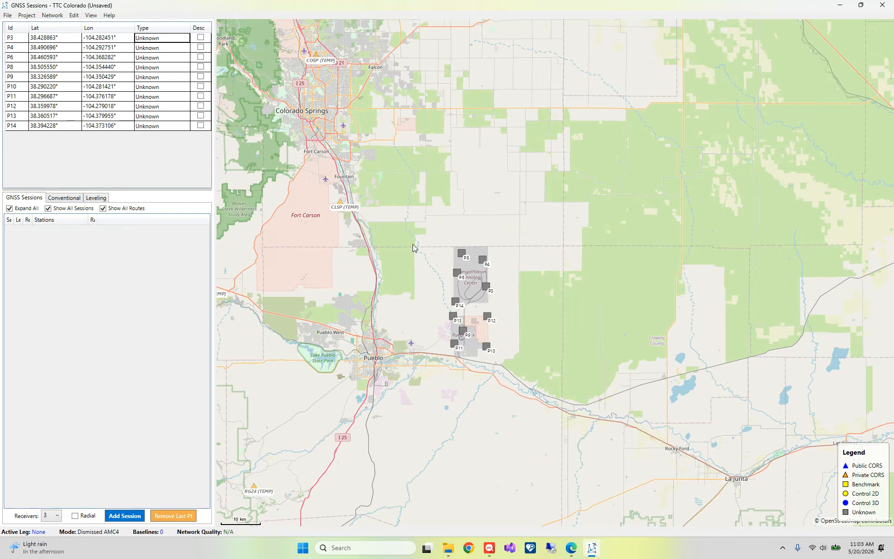
Step: Recheck the attributes of station CLSP and look over the remaining temporary CORS stations around the project site
right_click(341, 208)
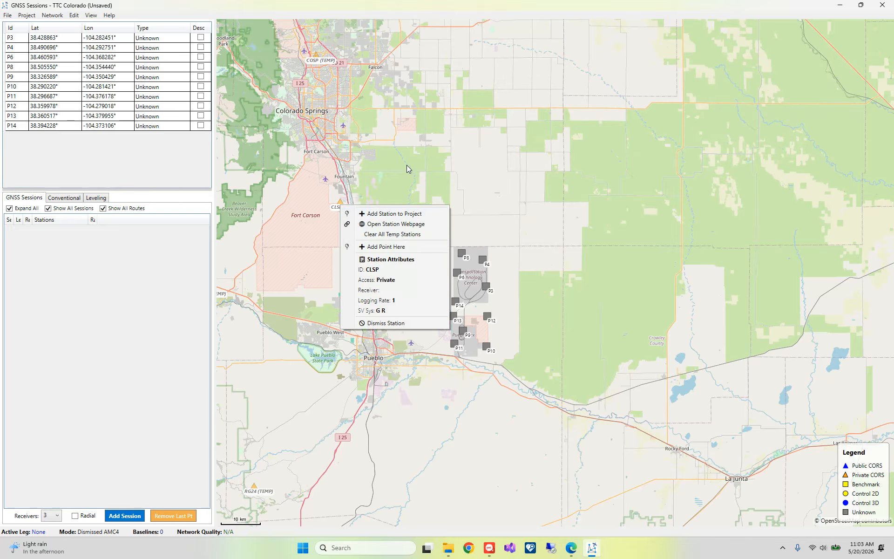
left_click(508, 217)
scroll(414, 258, "down", 2)
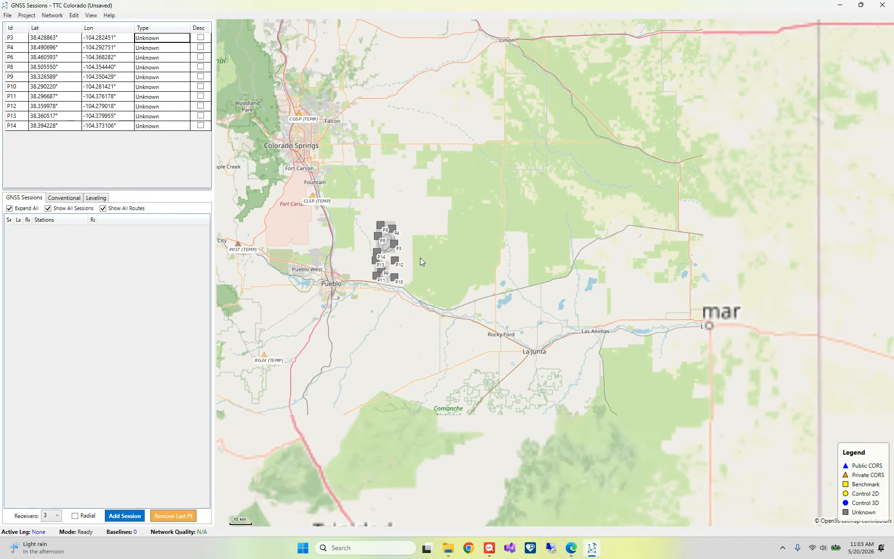
left_click_drag(387, 222, 452, 253)
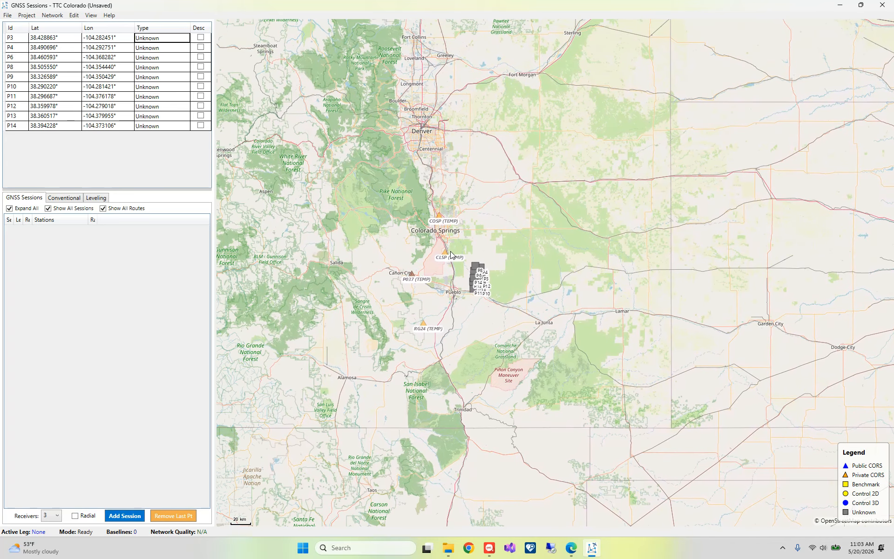
Step: Set the CORS search radius to 200 km in the project's session settings
left_click(31, 17)
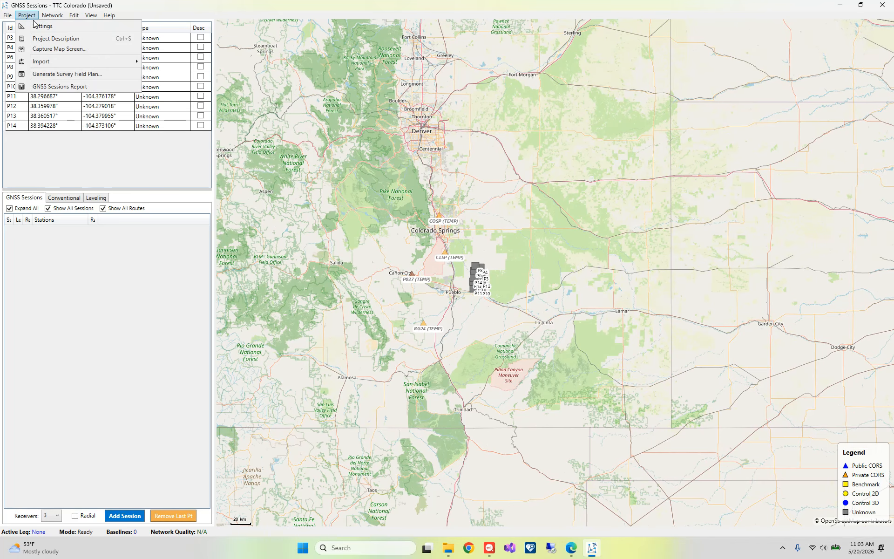
left_click(33, 24)
left_click_drag(242, 107, 646, 100)
left_click(541, 117)
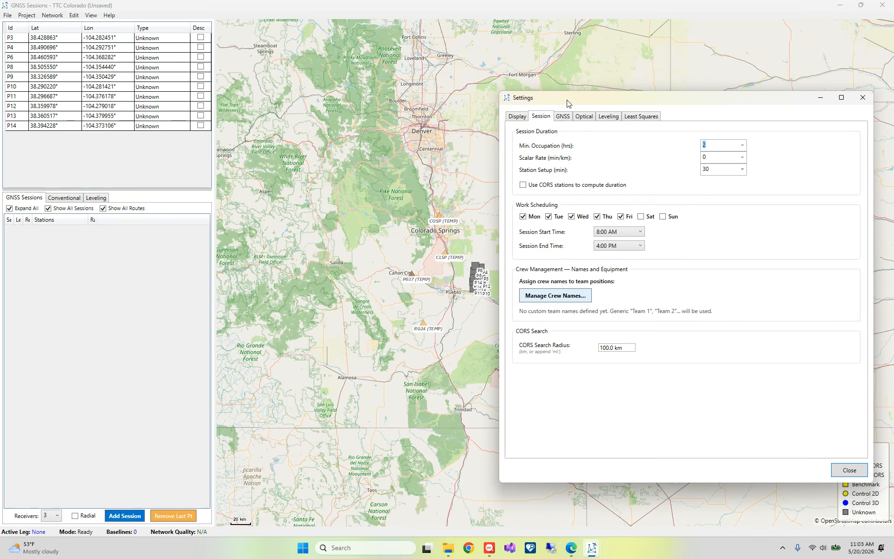
left_click_drag(568, 102, 587, 107)
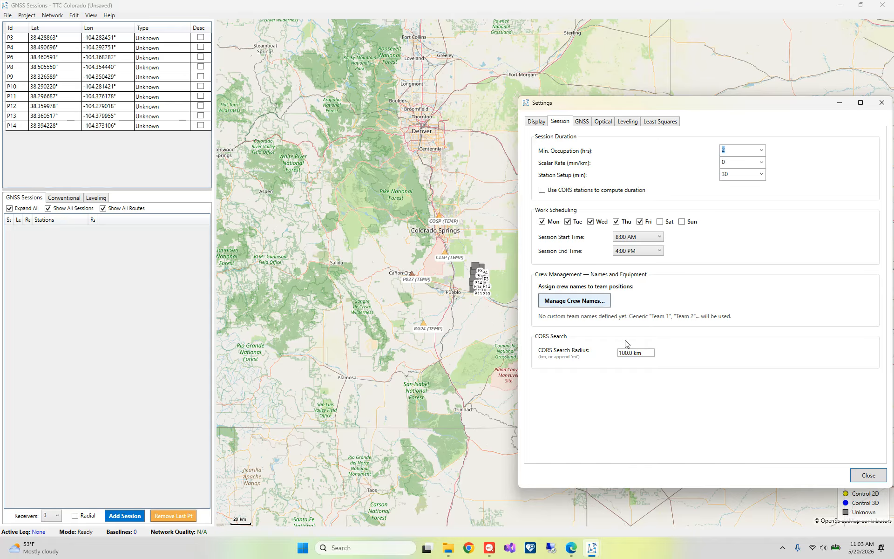
left_click_drag(643, 353, 616, 354)
key("End")
left_click_drag(647, 357, 605, 356)
type("2")
key("Return")
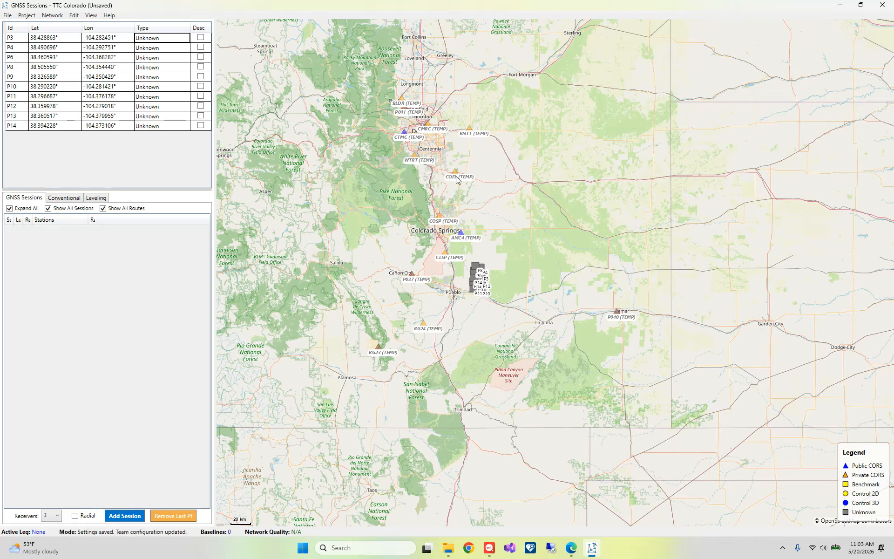
Step: Check the attributes of station AMC4 and clear all temporary stations from the map
right_click(461, 237)
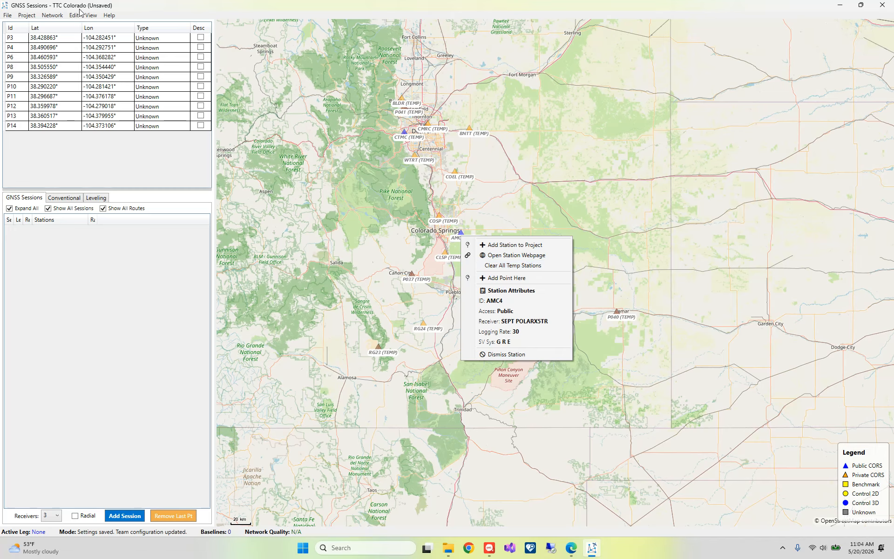
left_click(35, 14)
left_click(35, 15)
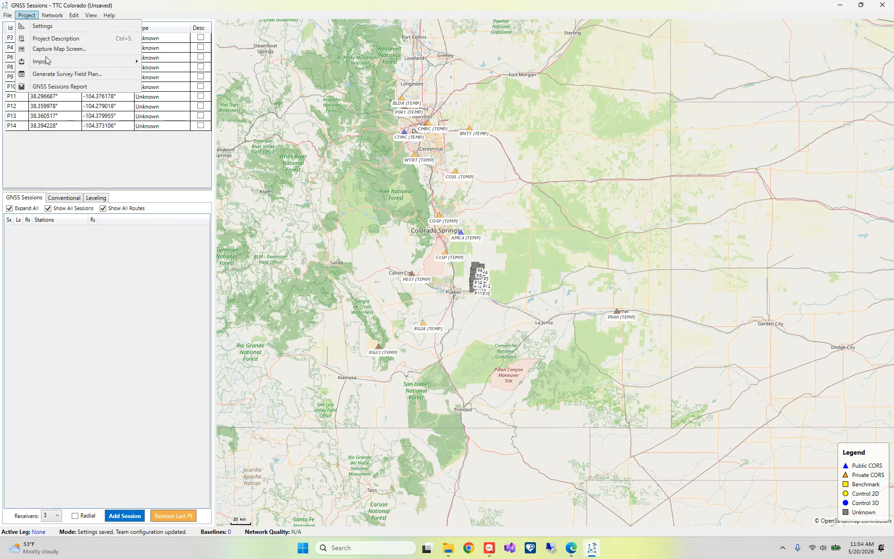
left_click(179, 85)
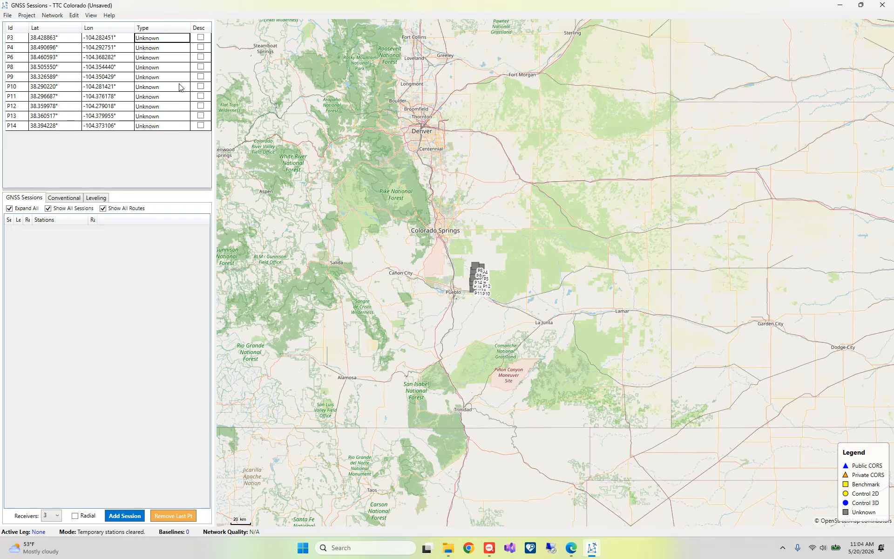
Step: Import the NGS CORS stations using the cached NOAA CORS Network file
scroll(467, 261, "up", 2)
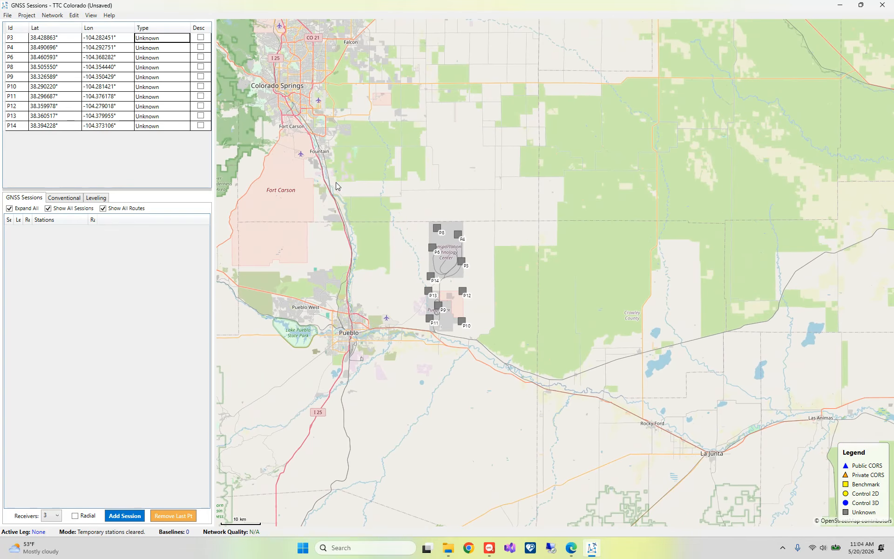
left_click(35, 16)
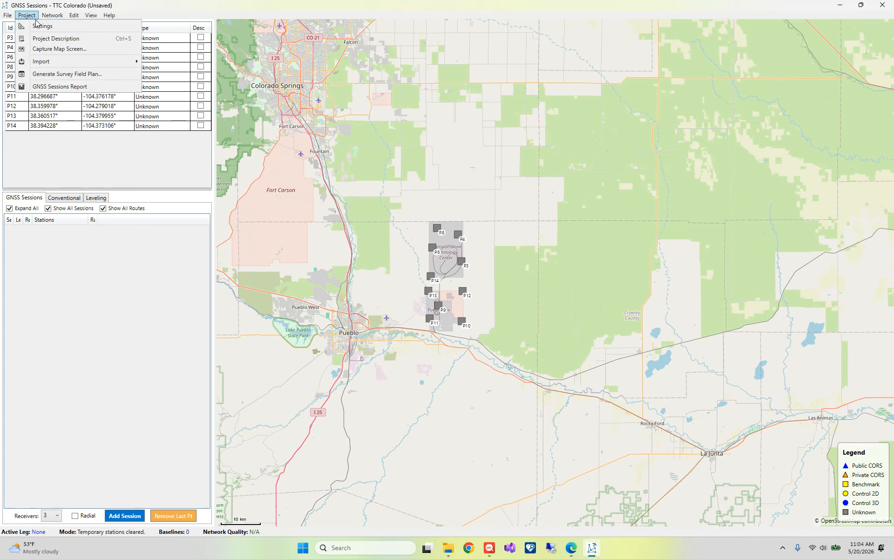
mouse_move(49, 63)
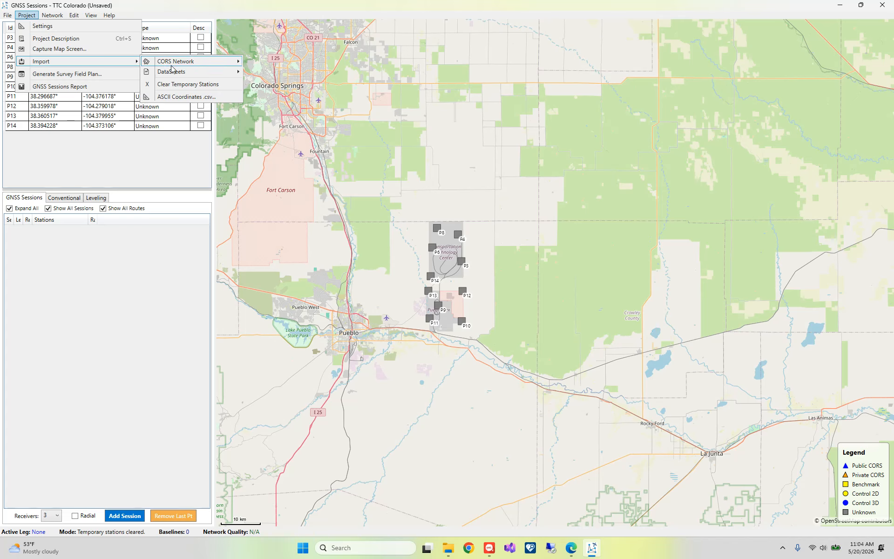
mouse_move(184, 71)
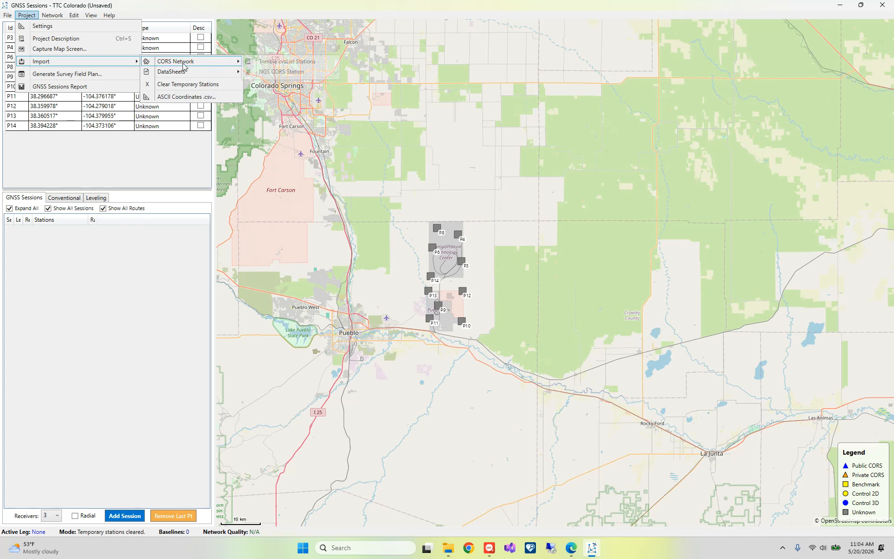
left_click(267, 73)
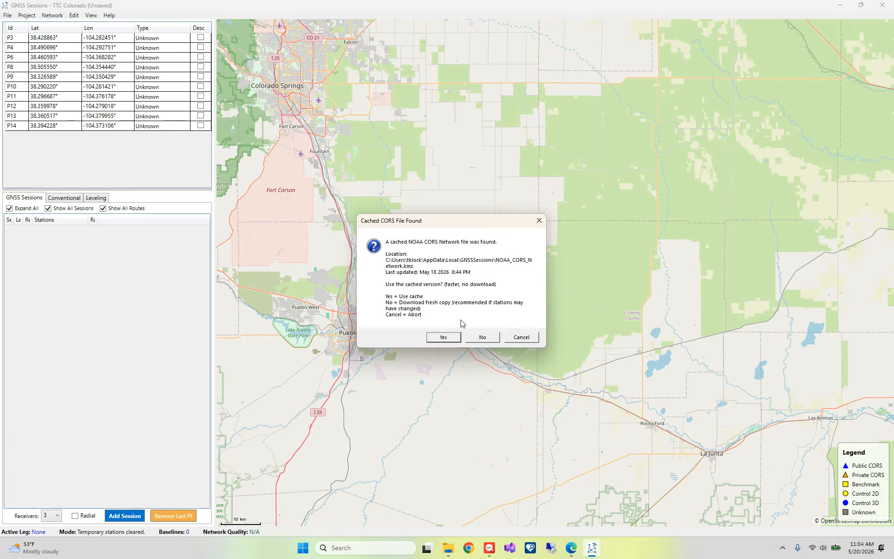
left_click(443, 338)
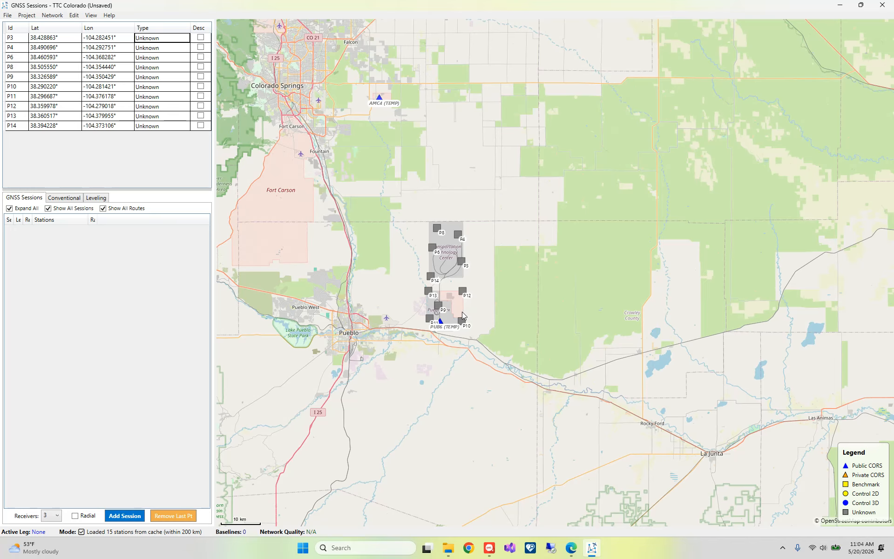
Step: Review the attributes of temporary station PUB6 south of the Pueblo Chemical Depot and add it to the project
scroll(443, 307, "up", 1)
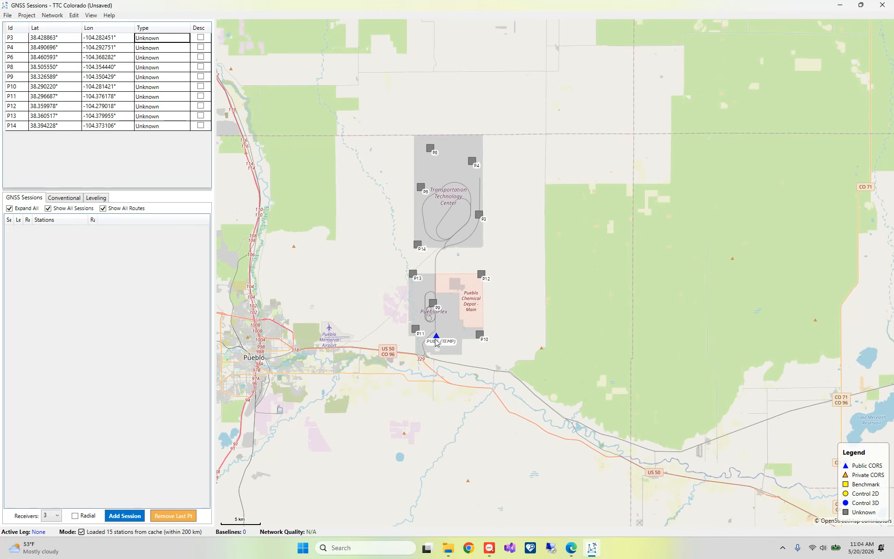
scroll(436, 339, "down", 1)
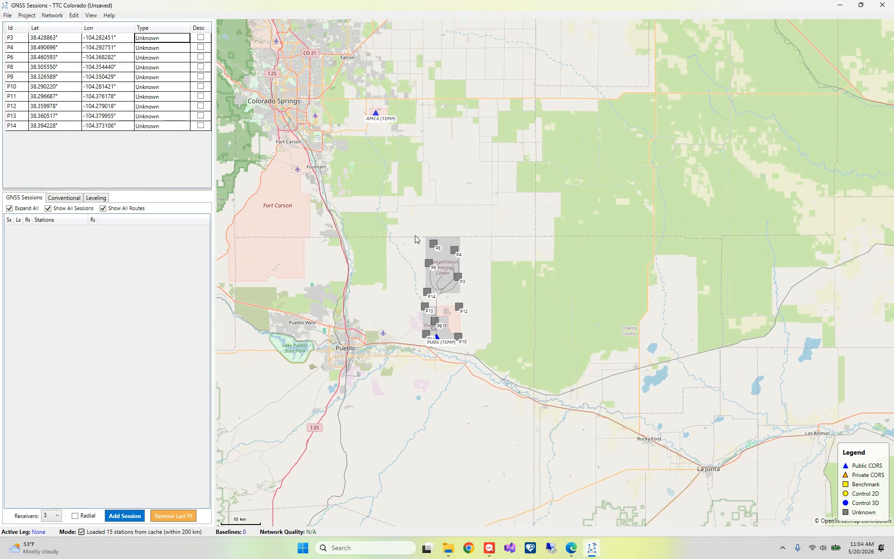
scroll(436, 336, "up", 2)
right_click(440, 342)
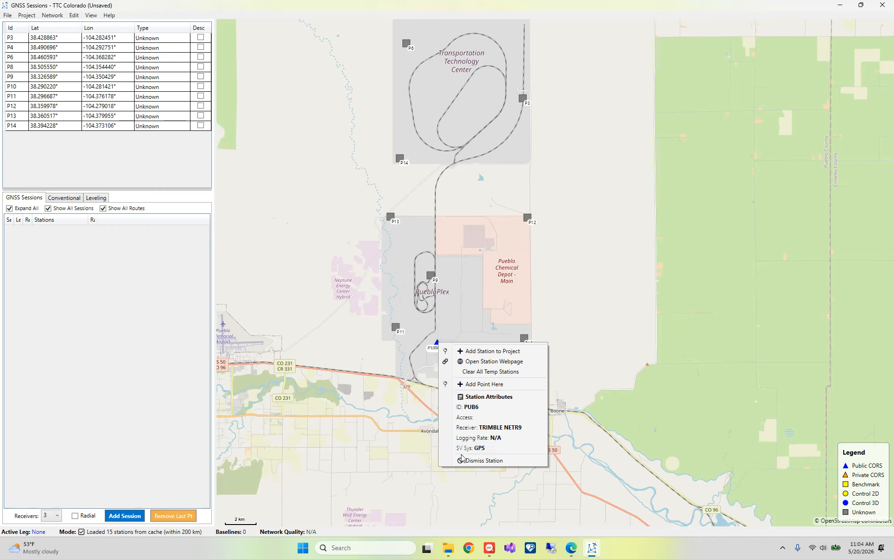
left_click(484, 352)
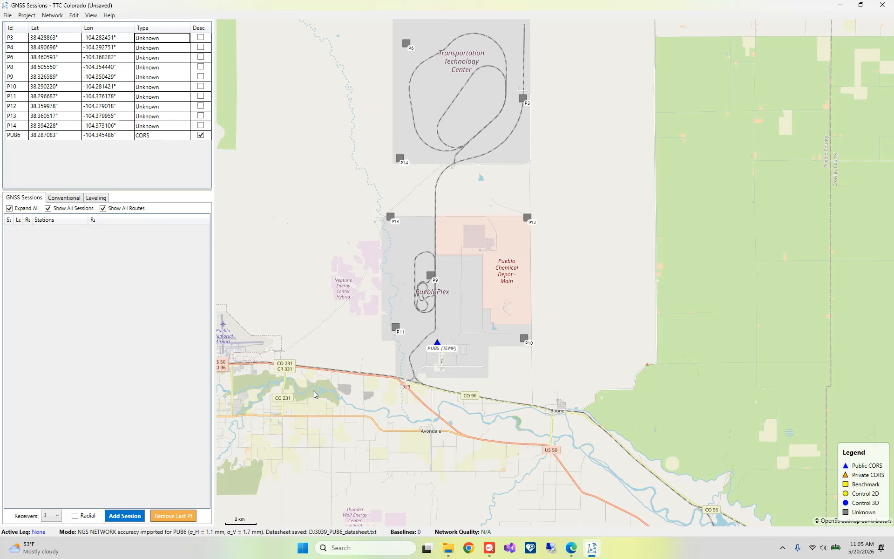
Step: Check the available actions for point PUB6 in the point list and the attributes of temporary station PUB5
right_click(160, 137)
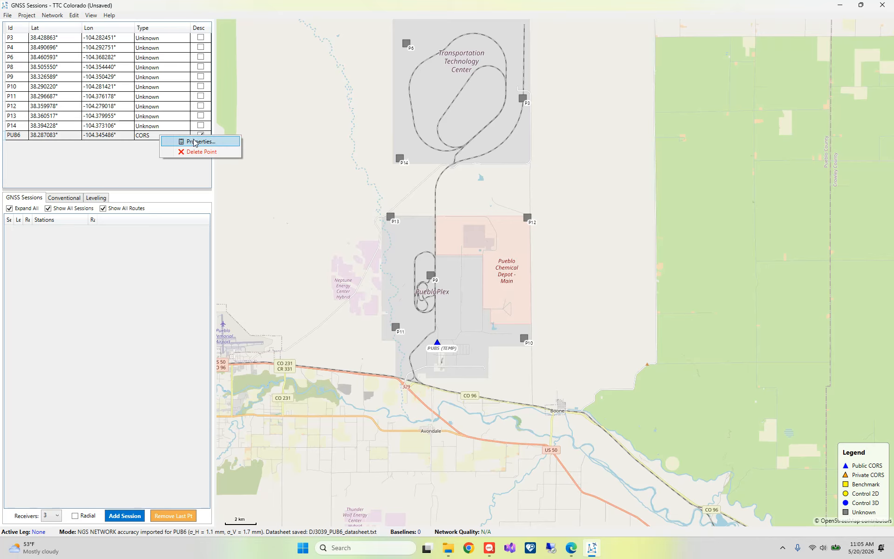
right_click(438, 352)
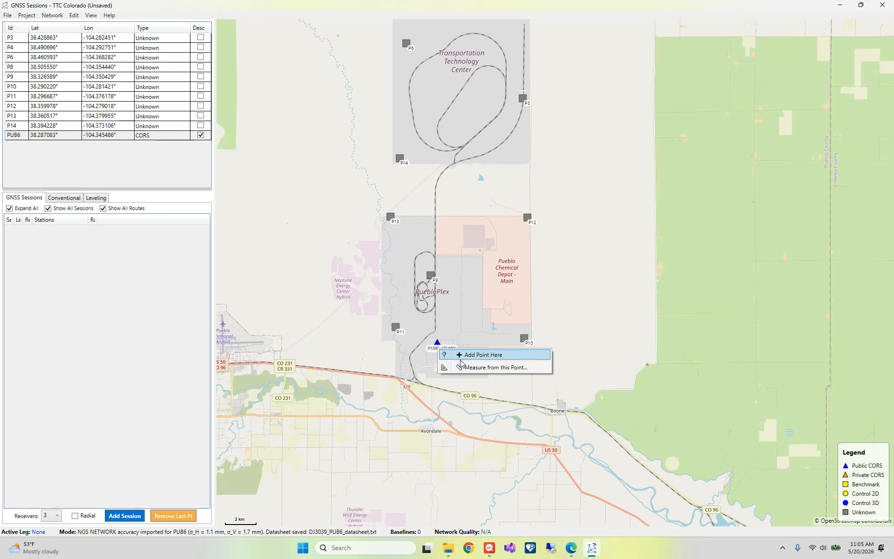
right_click(439, 347)
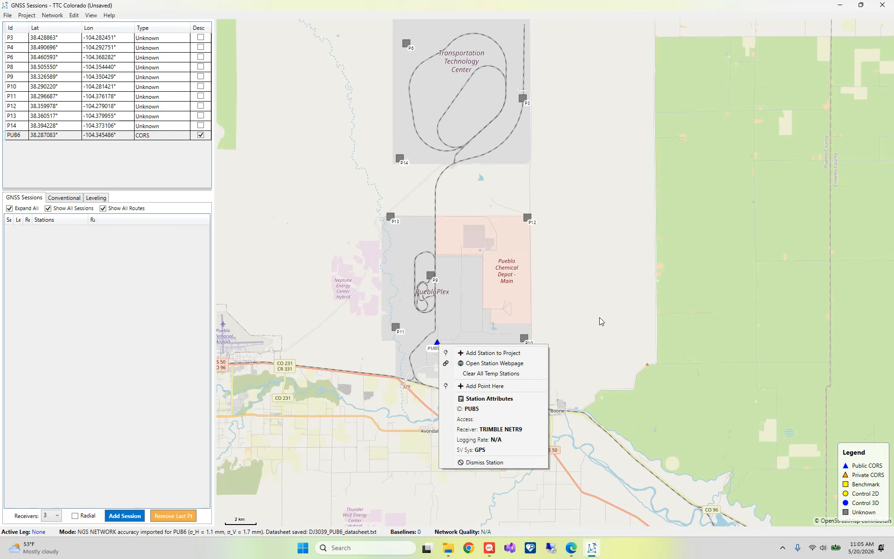
Step: Add the temporary station AMC4 east of Colorado Springs to the project
scroll(588, 362, "down", 2)
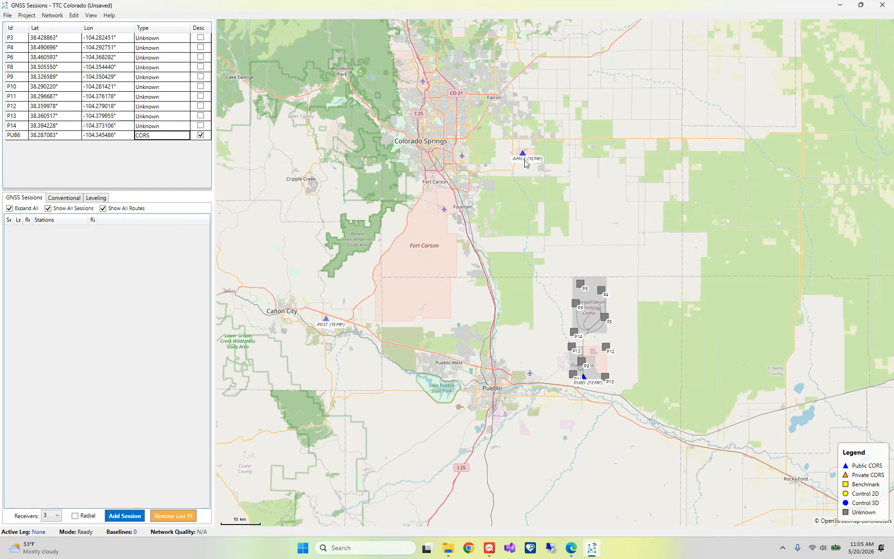
right_click(524, 159)
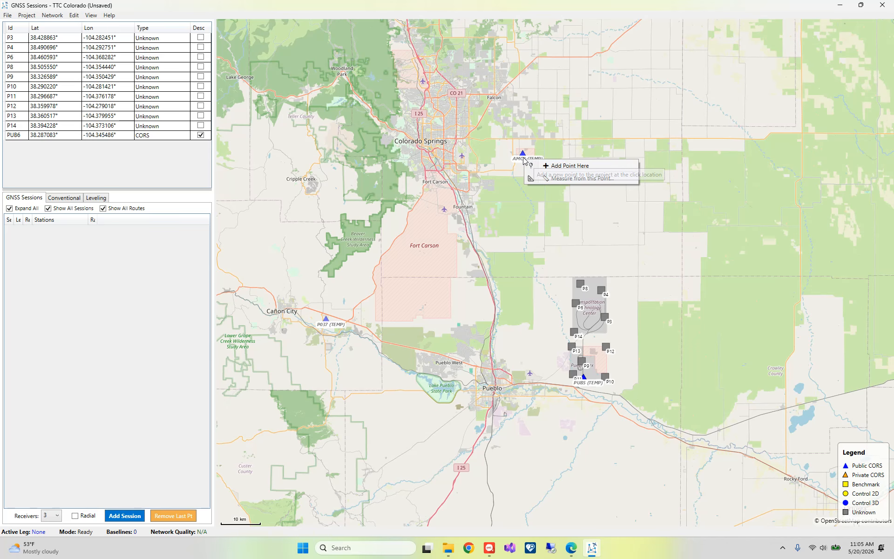
right_click(525, 152)
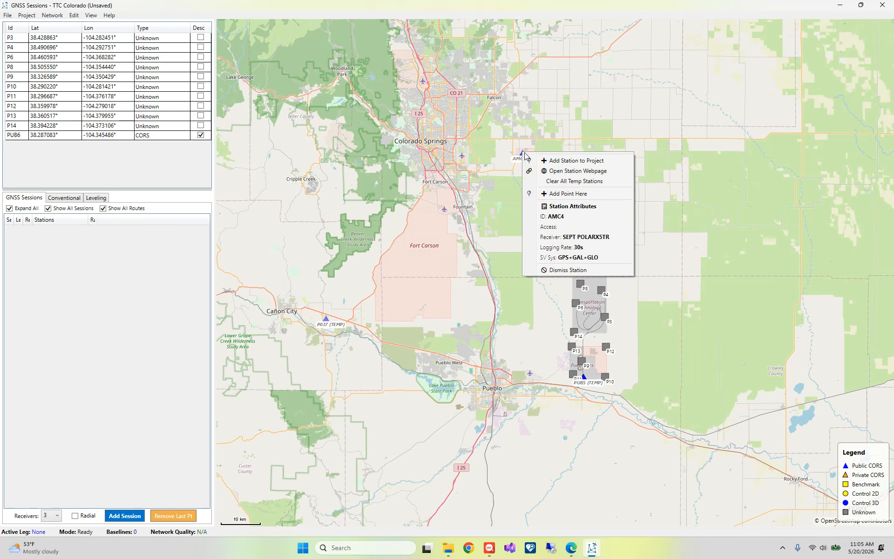
left_click(554, 160)
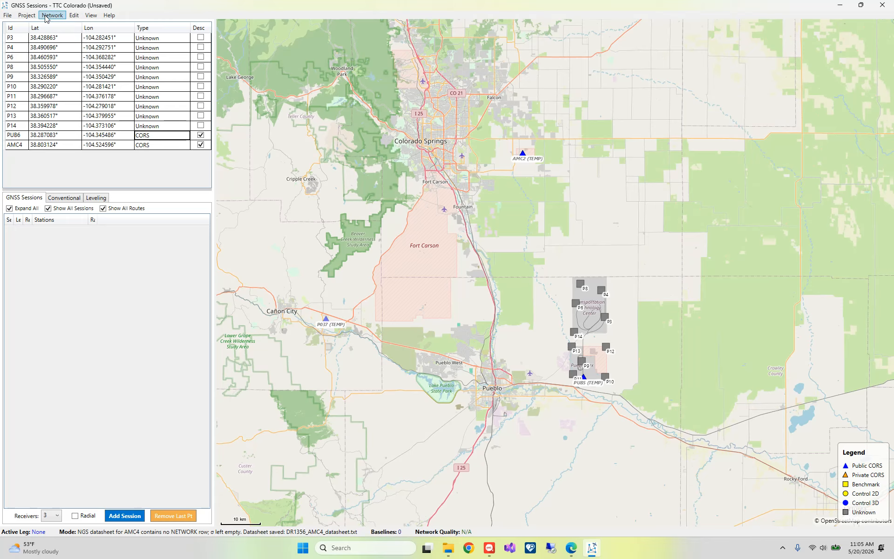
Step: Clear all remaining temporary stations from the map
left_click(26, 15)
mouse_move(57, 63)
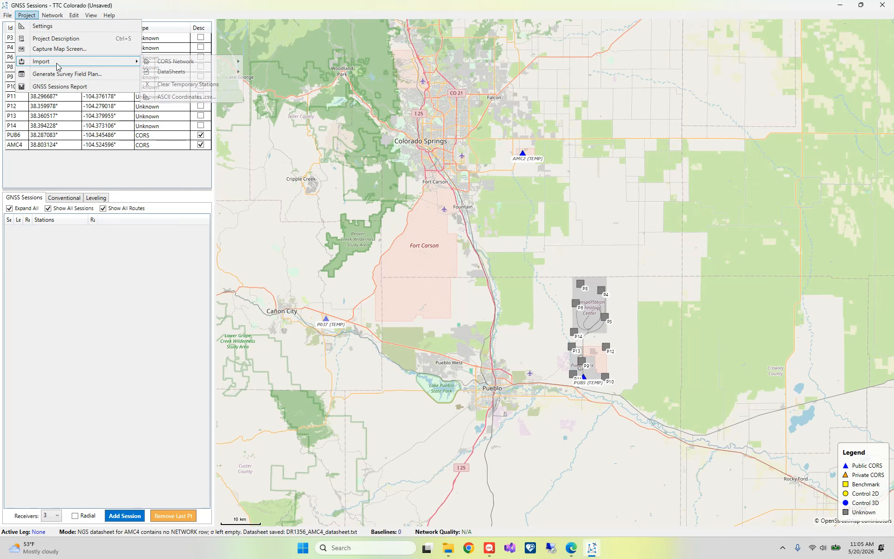
left_click(154, 85)
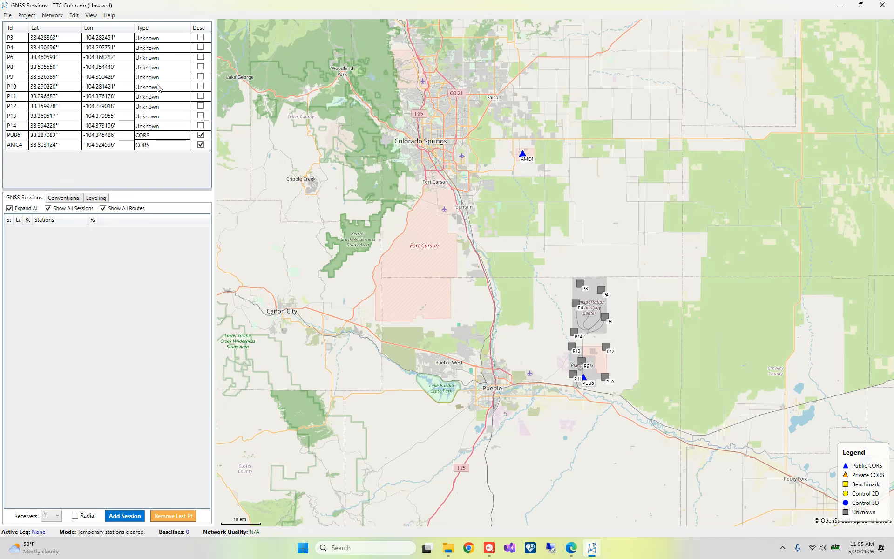
Step: Open the properties of point PUB6 and place its NGS datasheet alongside to compare the network accuracy values
right_click(114, 137)
left_click(145, 144)
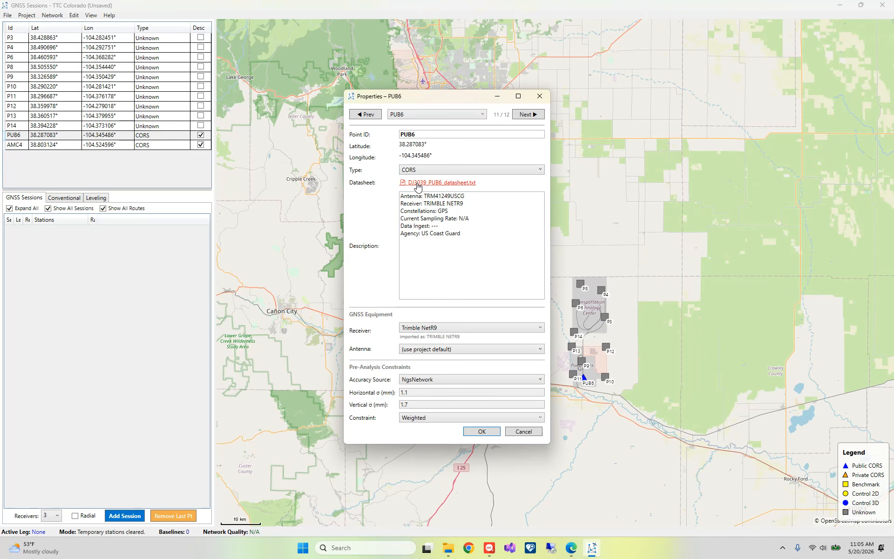
left_click(418, 183)
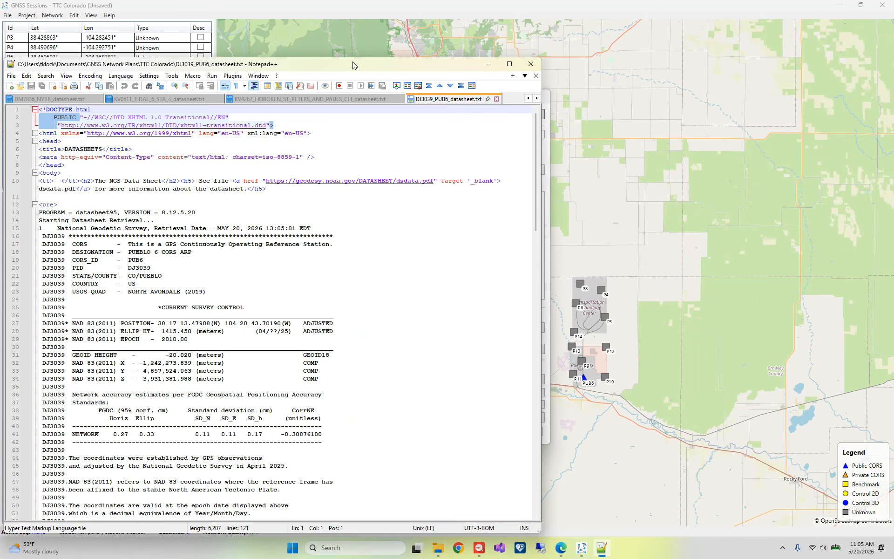
left_click_drag(356, 64, 756, 64)
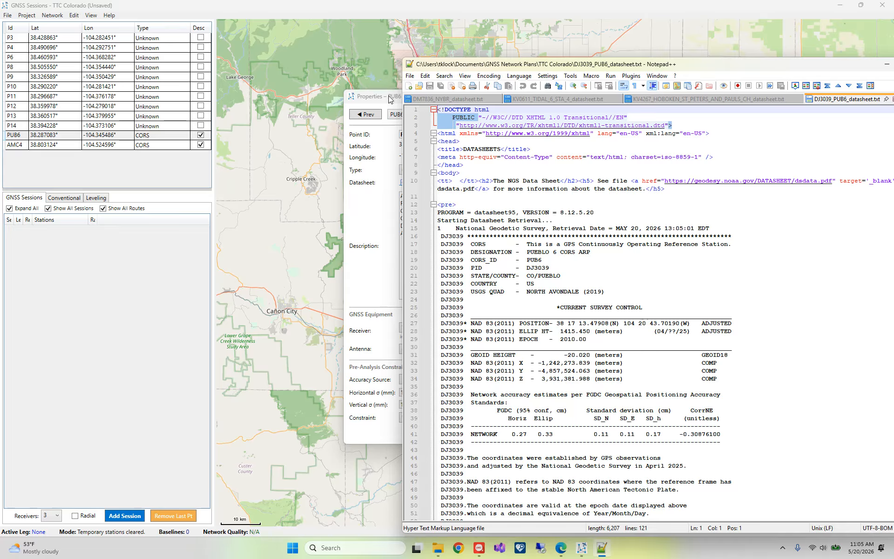
left_click_drag(390, 98, 254, 98)
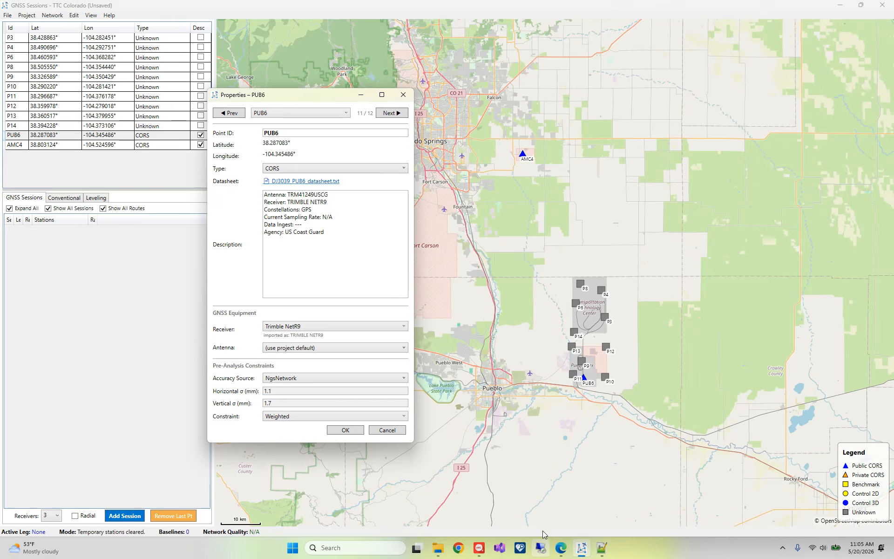
left_click(604, 525)
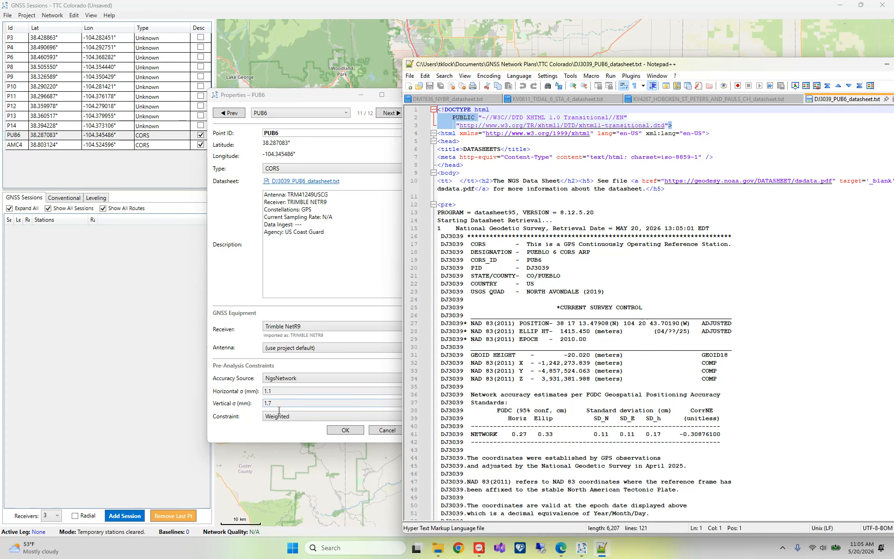
Step: Review PUB6's horizontal and vertical sigma values and the available pre-analysis constraint options
mouse_move(278, 406)
mouse_move(275, 422)
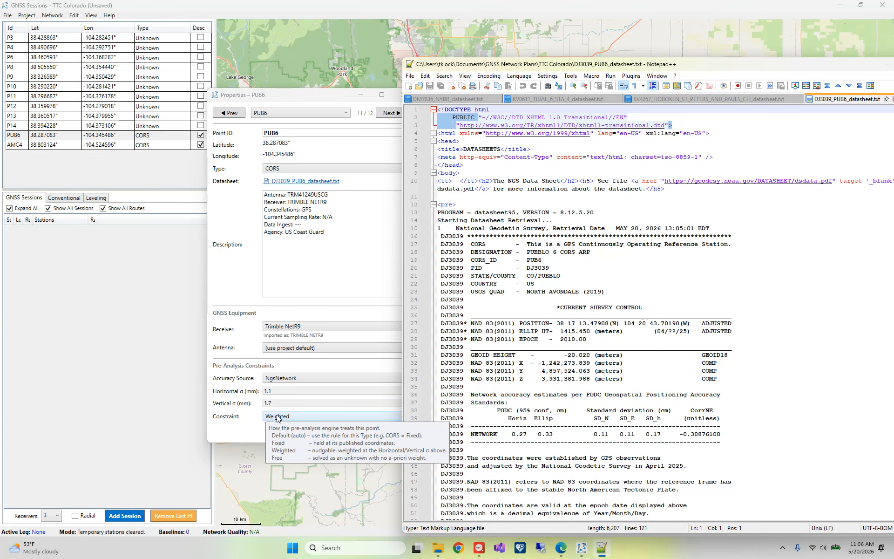
left_click(278, 417)
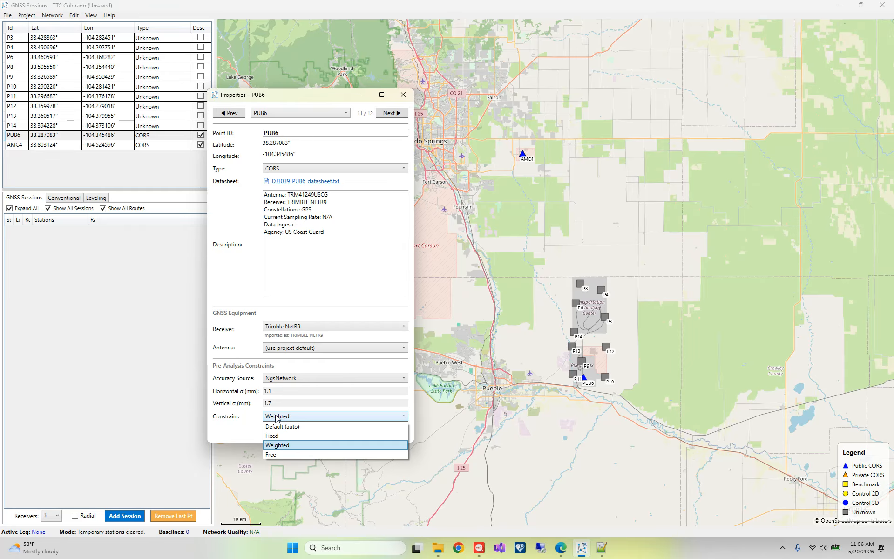
left_click(272, 417)
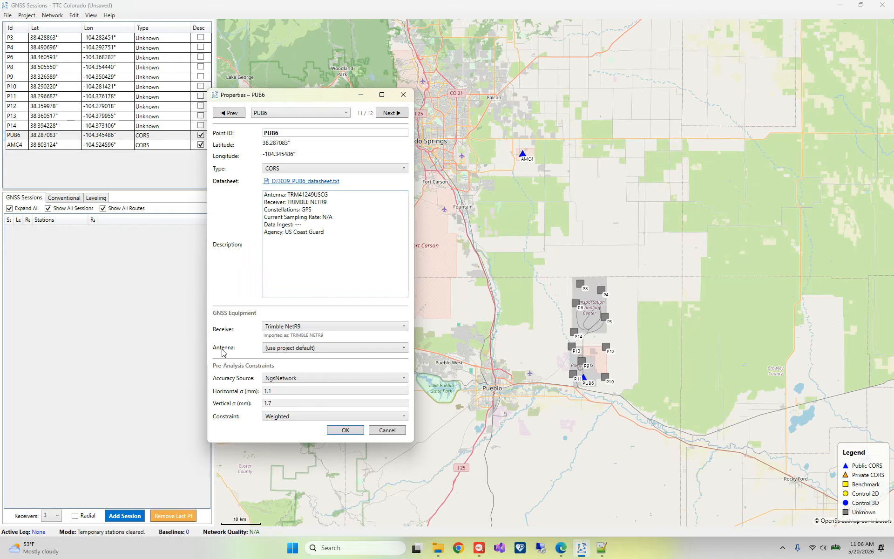
Step: Set PUB6's antenna to TRM41249.00 — Zephyr Geodetic and accept its properties
left_click(269, 350)
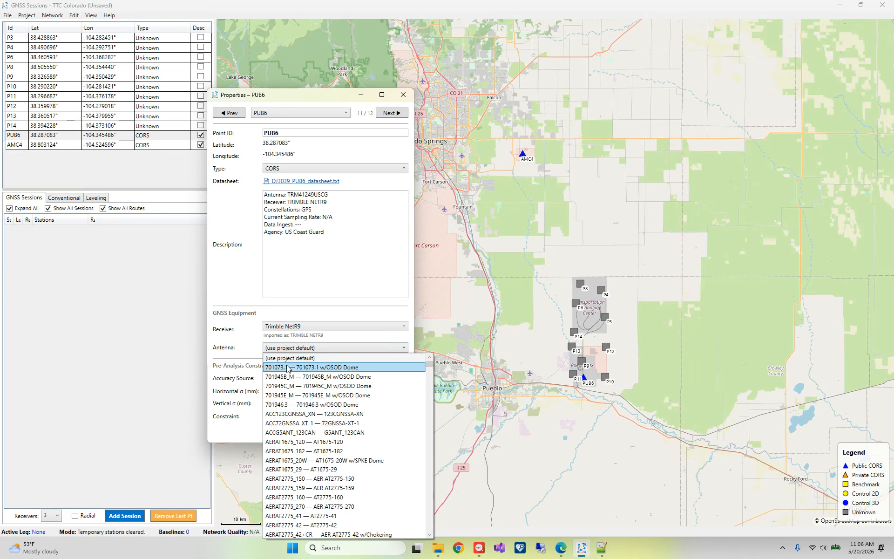
scroll(301, 423, "down", 15)
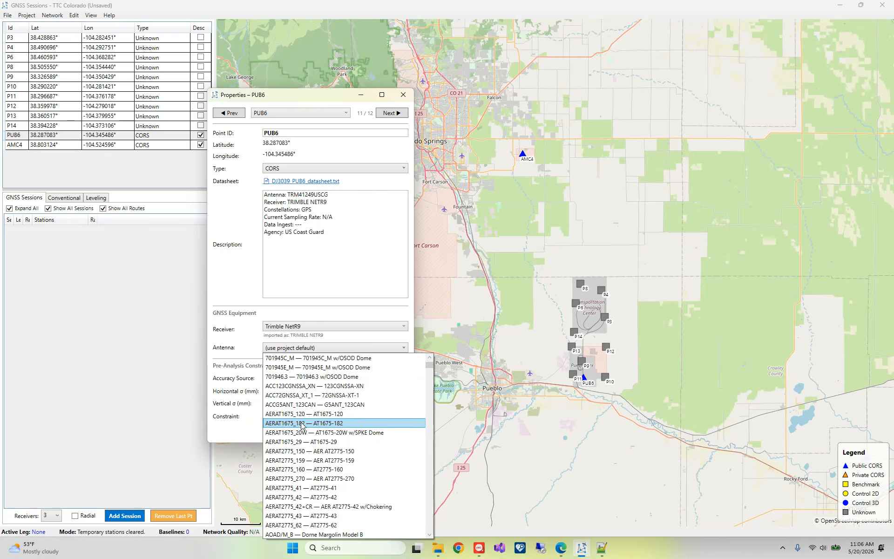
scroll(300, 432, "down", 10)
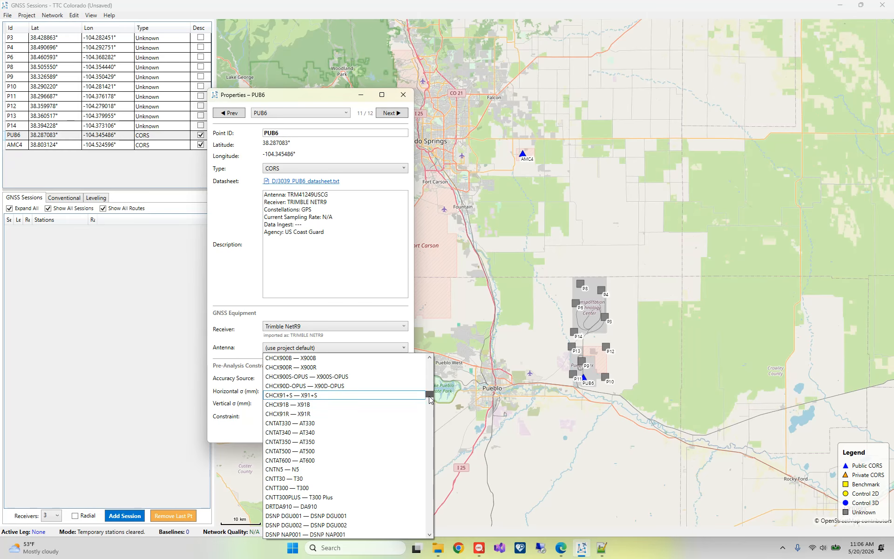
left_click_drag(428, 399, 429, 497)
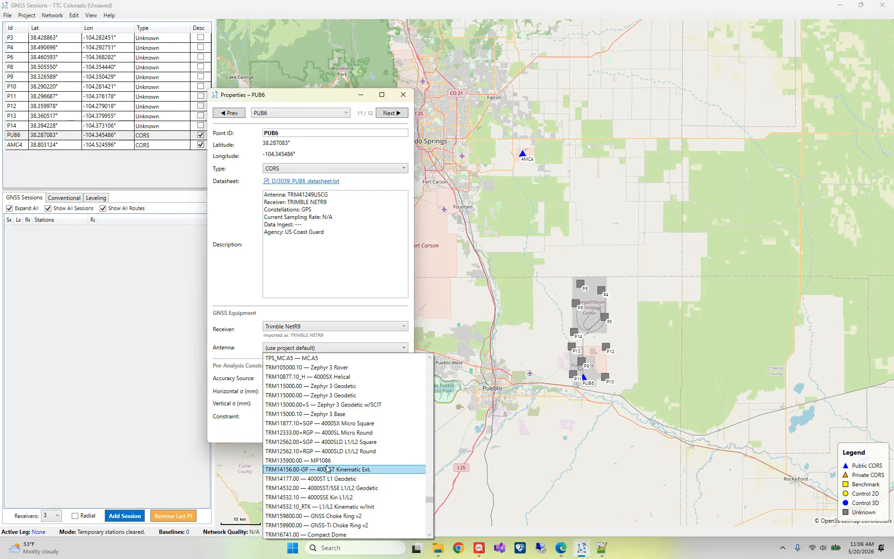
scroll(328, 467, "down", 2)
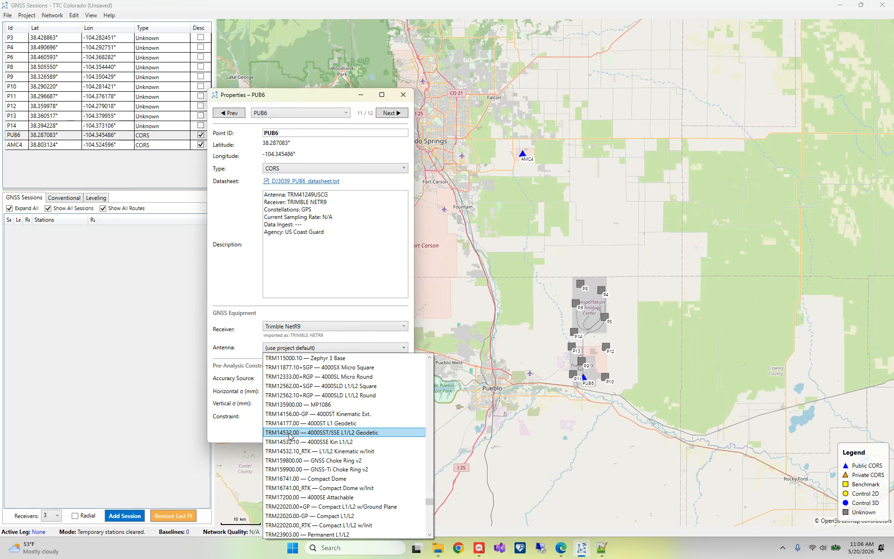
scroll(292, 440, "down", 4)
scroll(303, 463, "down", 6)
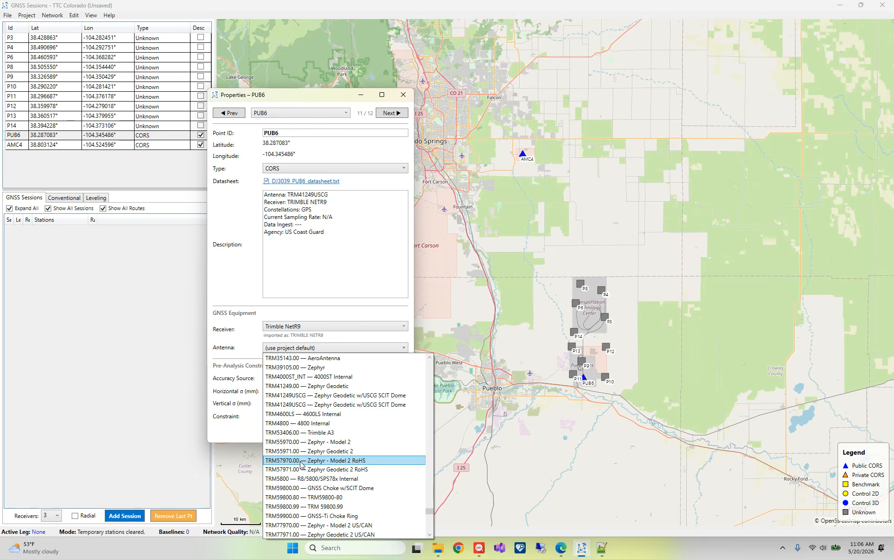
left_click(285, 386)
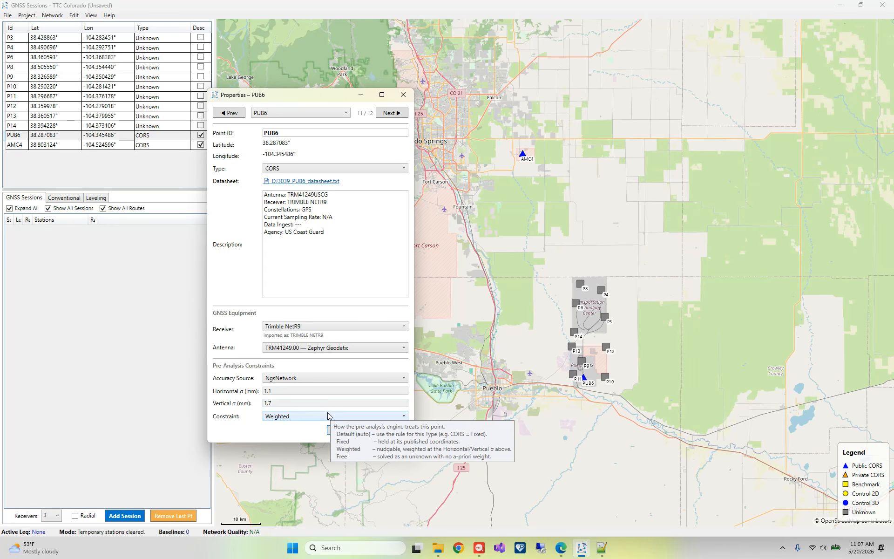
left_click(333, 349)
left_click(333, 350)
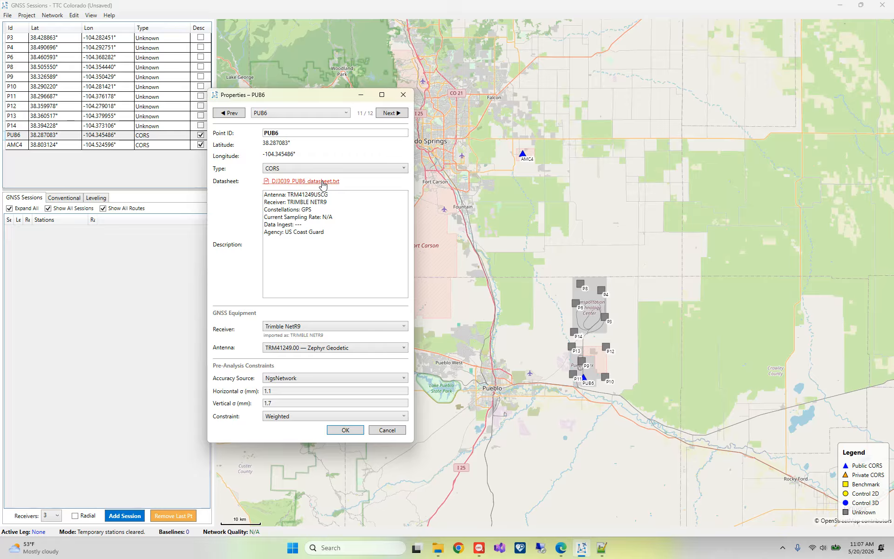
left_click(346, 430)
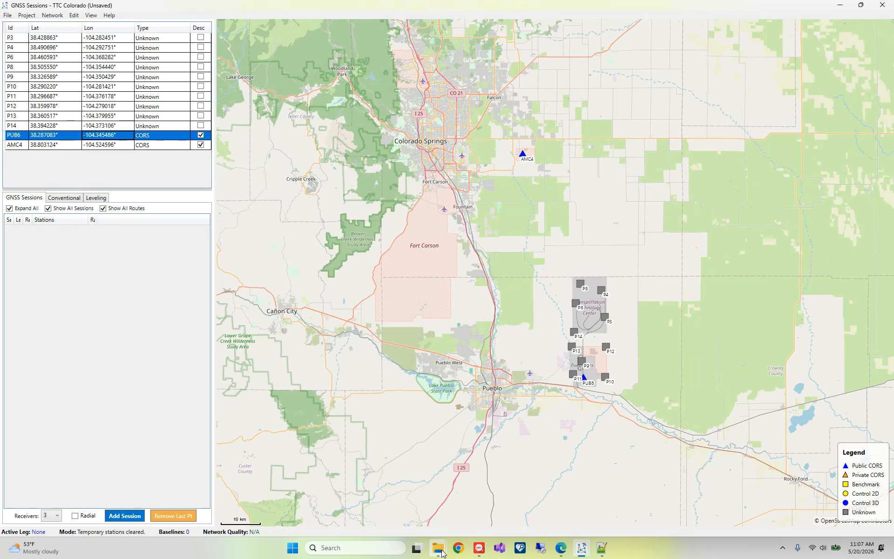
Step: Switch to File Explorer, check the saved datasheets and project files in the TTC Colorado folder, and return to GNSS Sessions
mouse_move(437, 548)
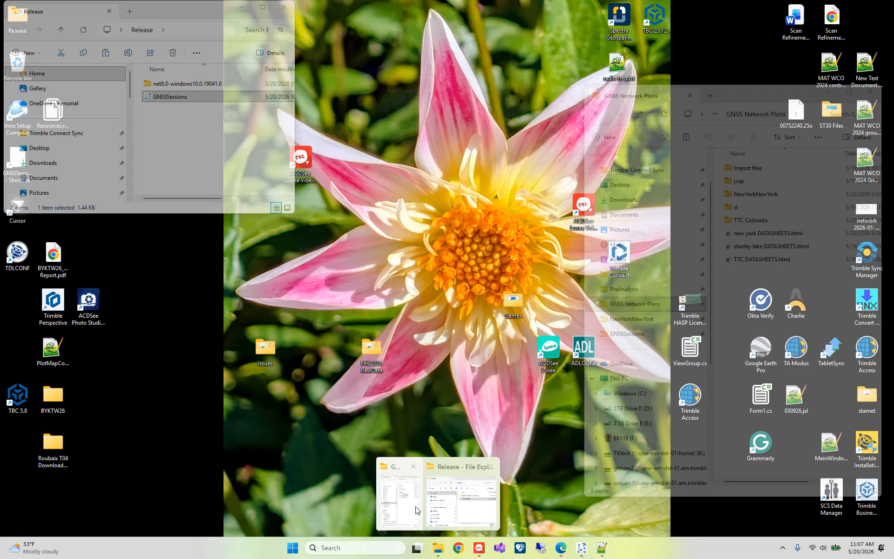
left_click(416, 510)
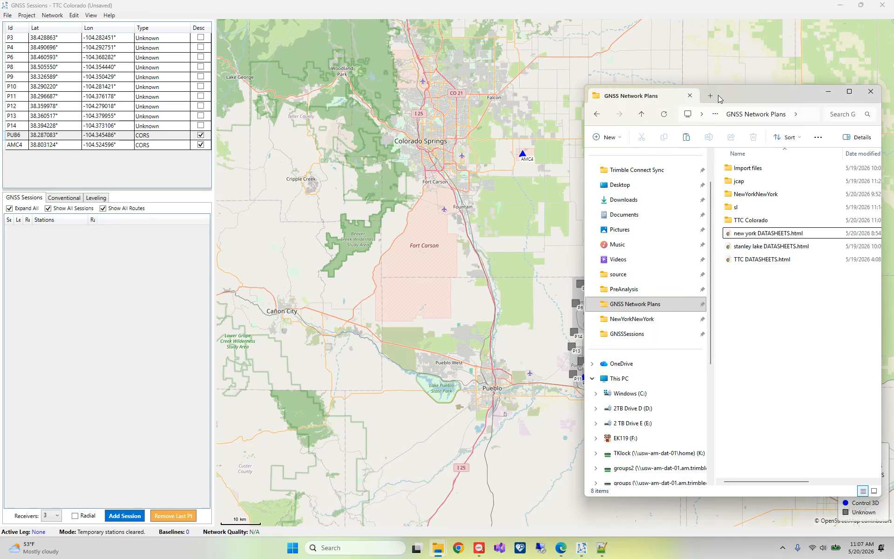
left_click_drag(720, 101, 690, 106)
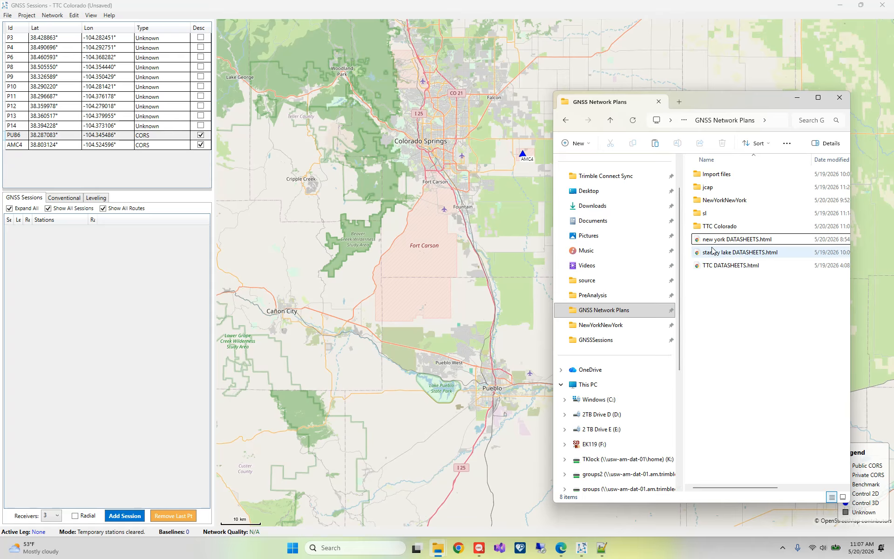
double_click(719, 226)
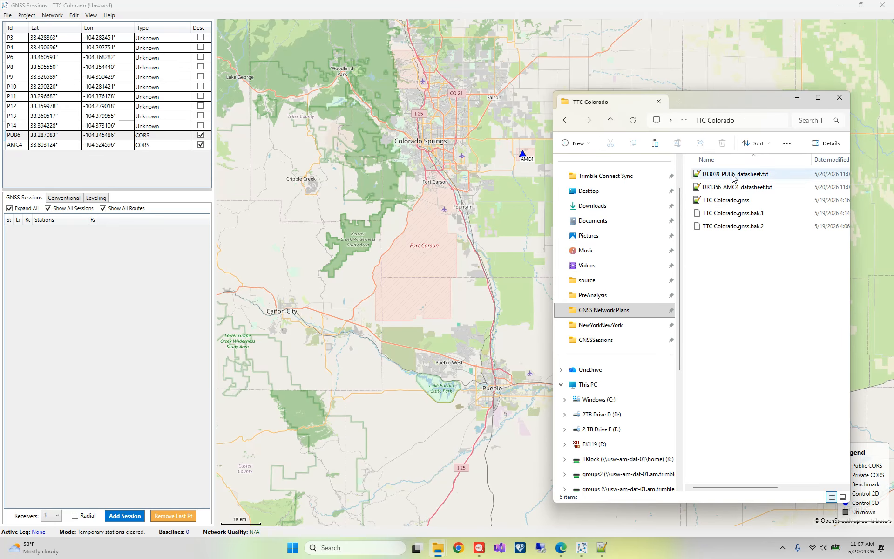
left_click(726, 203)
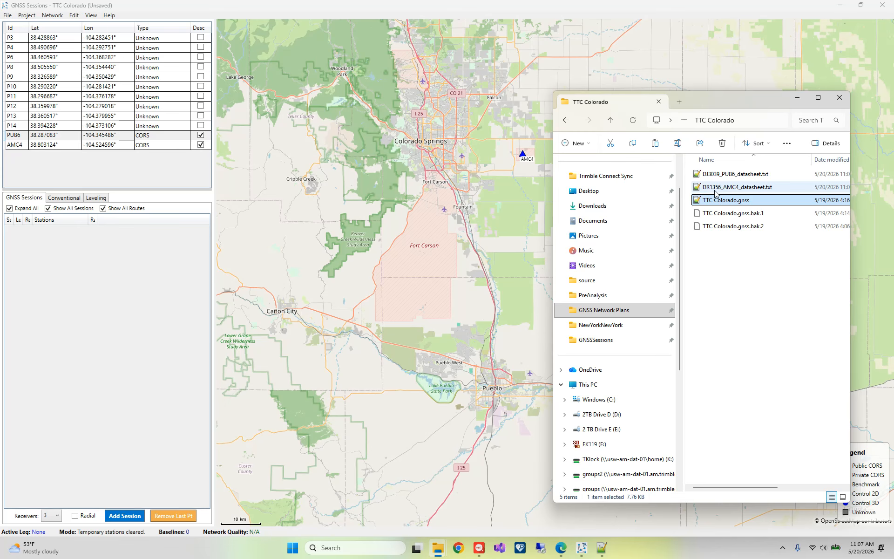
left_click(608, 9)
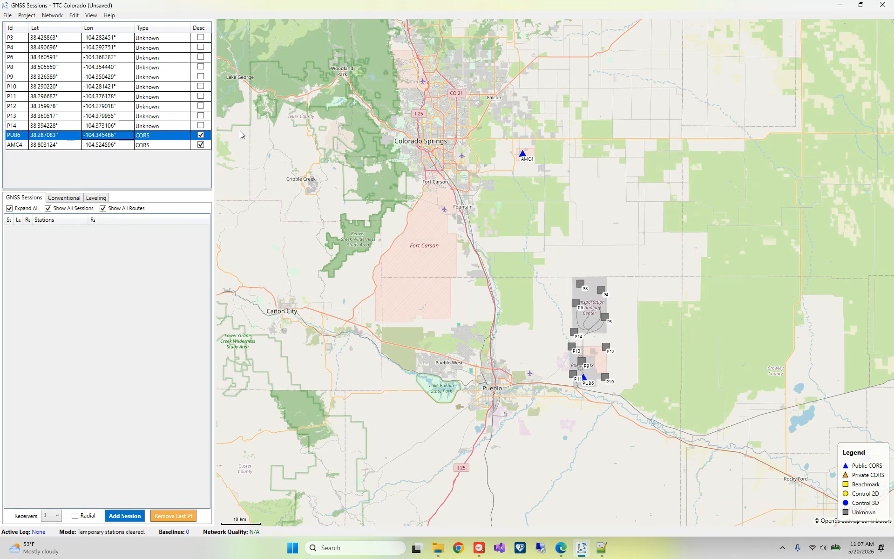
Step: Run an NGS datasheet search with a 5.0 mile radius from the map center
left_click(22, 17)
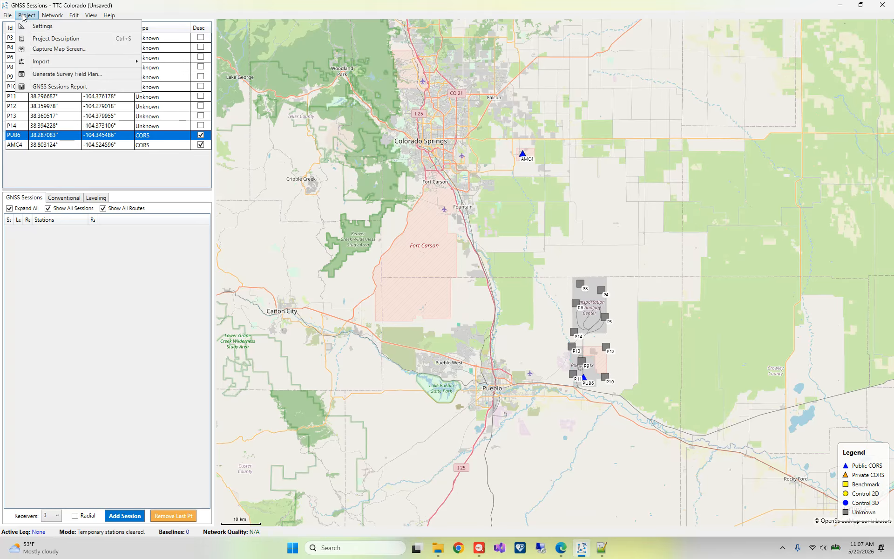
mouse_move(87, 65)
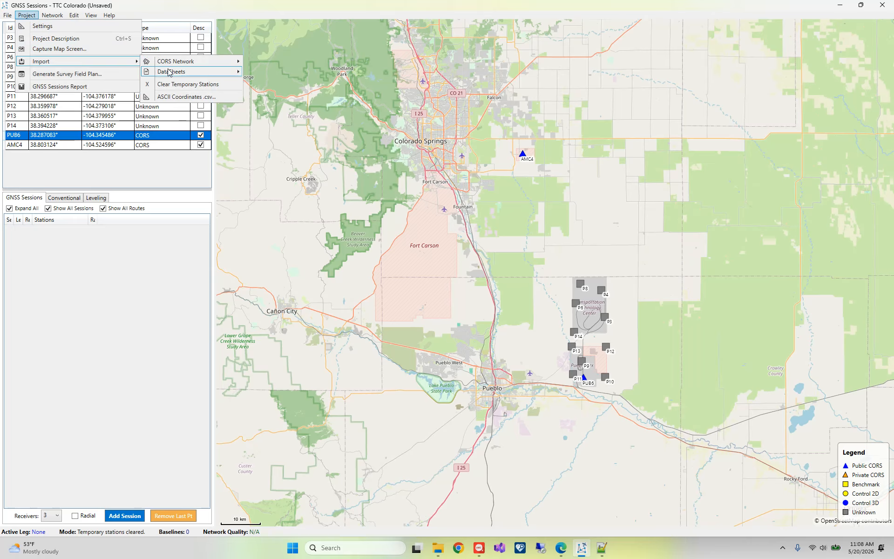
mouse_move(172, 73)
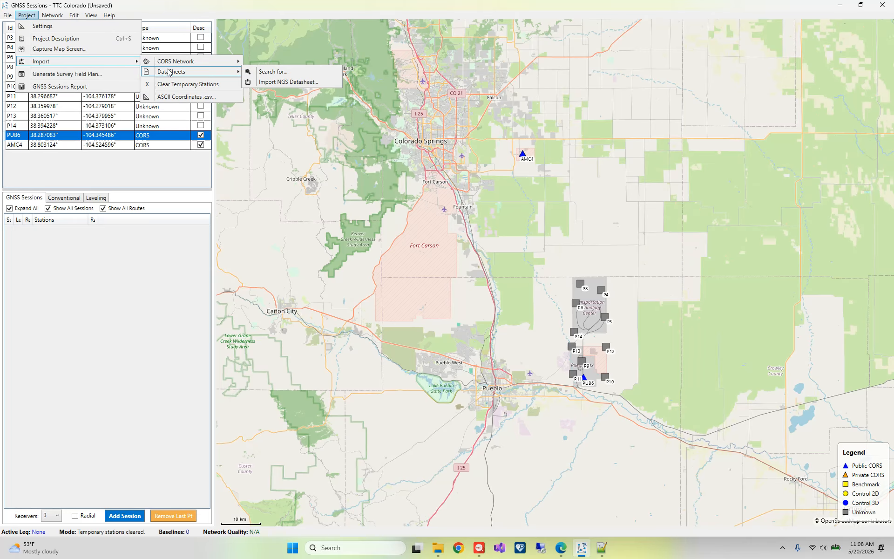
left_click(272, 72)
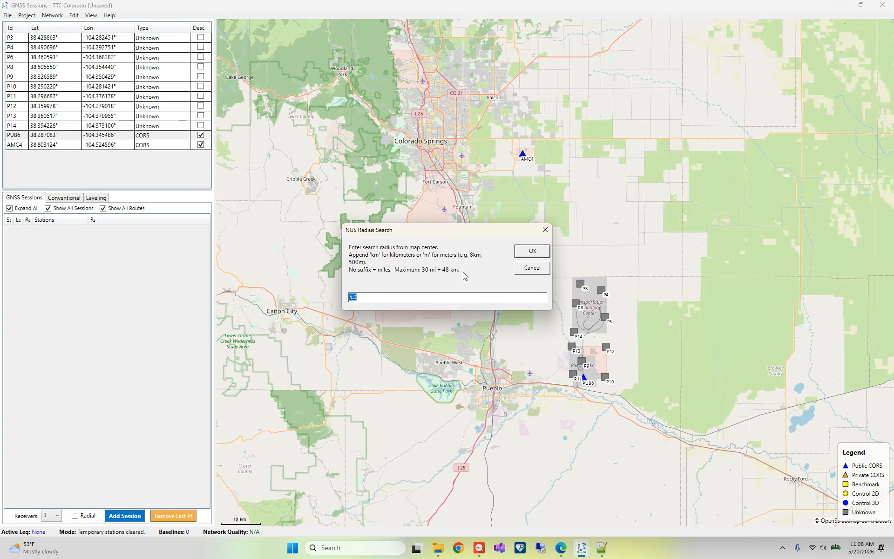
left_click(523, 250)
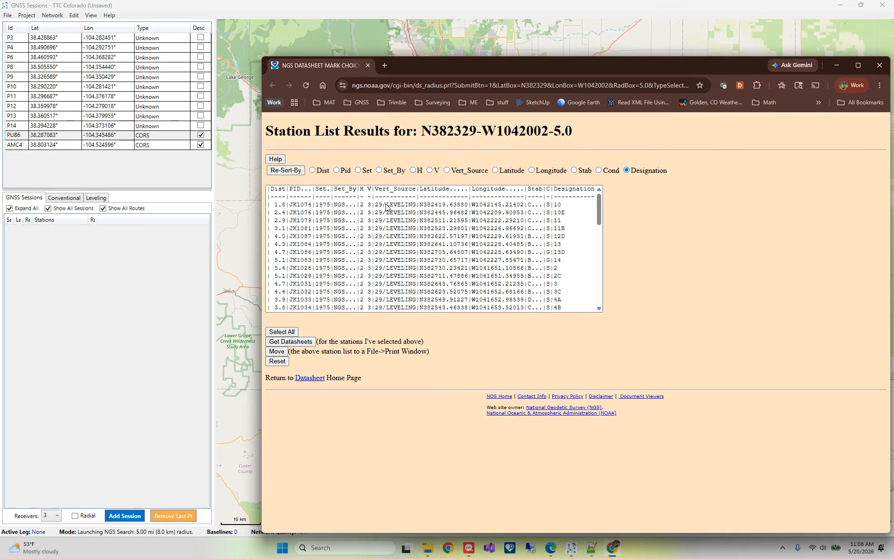
Step: Review the NGS station list for marks within the 5.0 mile radius, and close the results window
left_click_drag(384, 207, 379, 269)
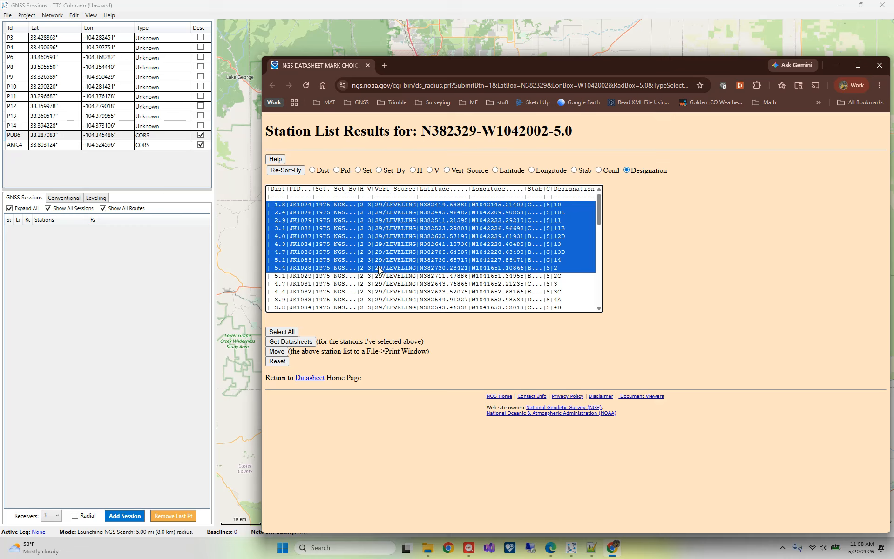
scroll(363, 279, "down", 4)
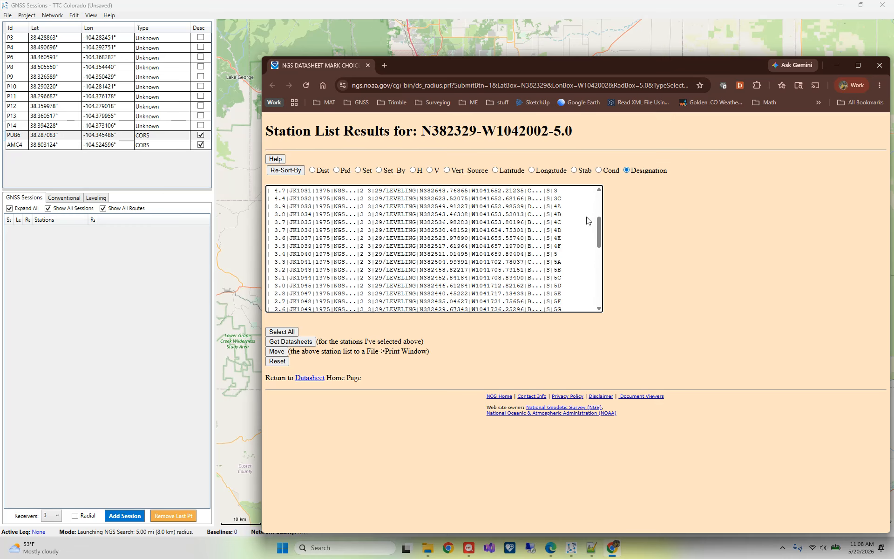
left_click(879, 66)
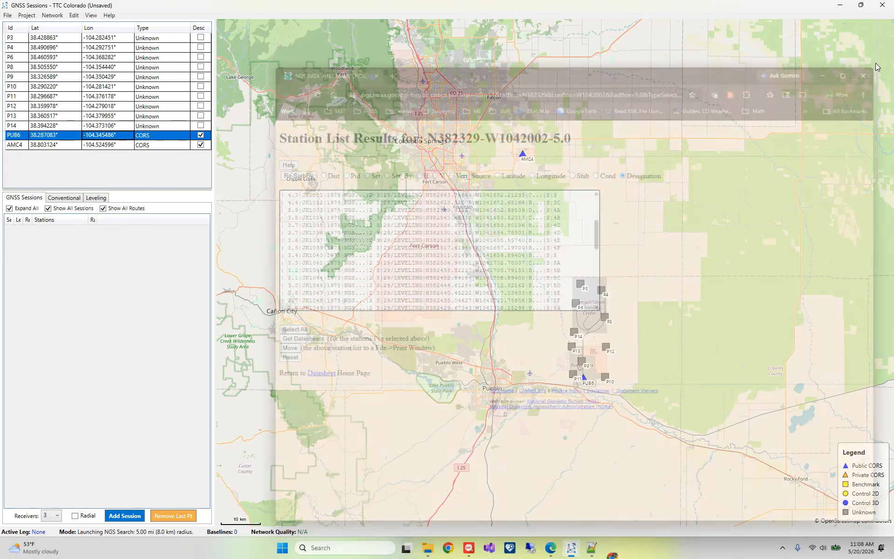
Step: Import the NGS datasheet file TTC DATASHEETS.html from the GNSS Network Plans folder and acknowledge the staged points
left_click(24, 15)
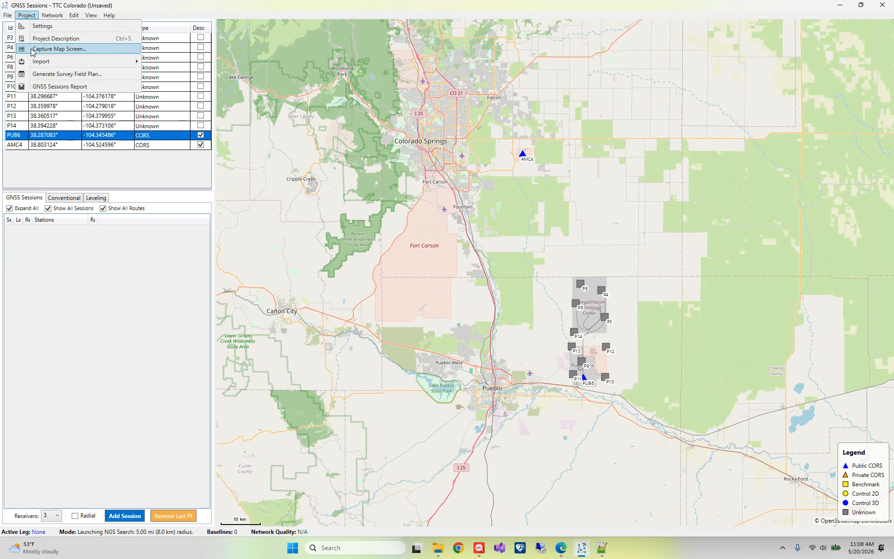
mouse_move(96, 62)
mouse_move(176, 73)
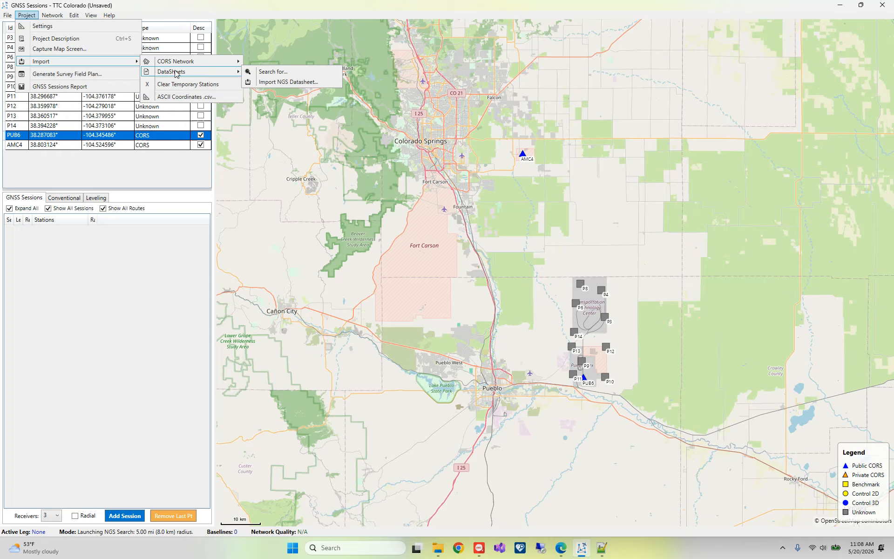
left_click(263, 82)
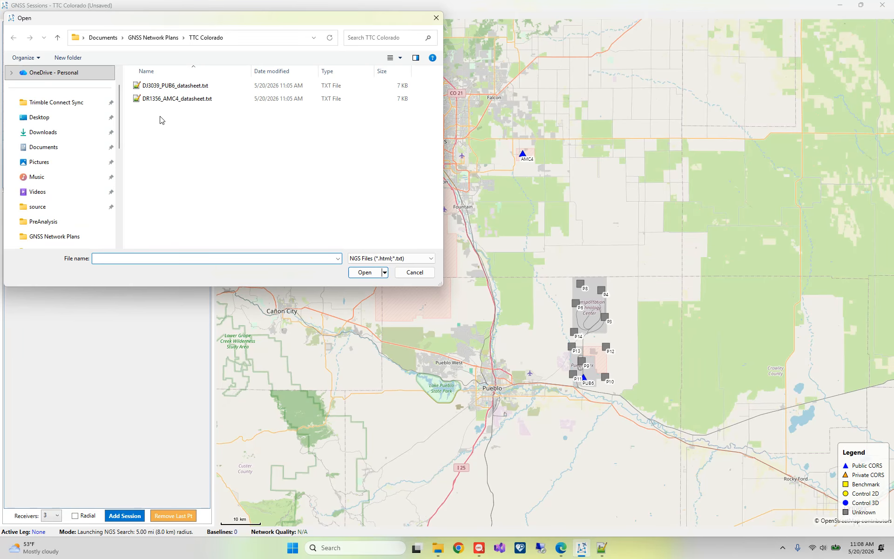
left_click(153, 38)
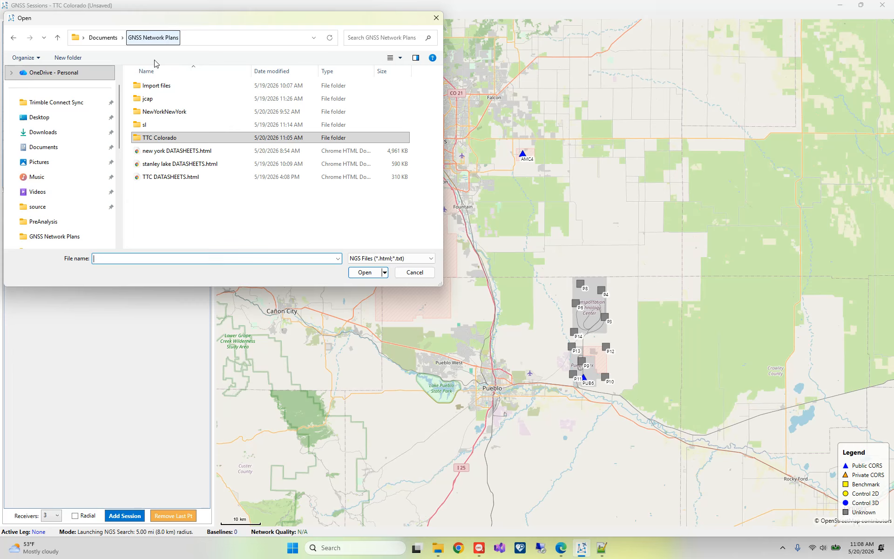
left_click(155, 179)
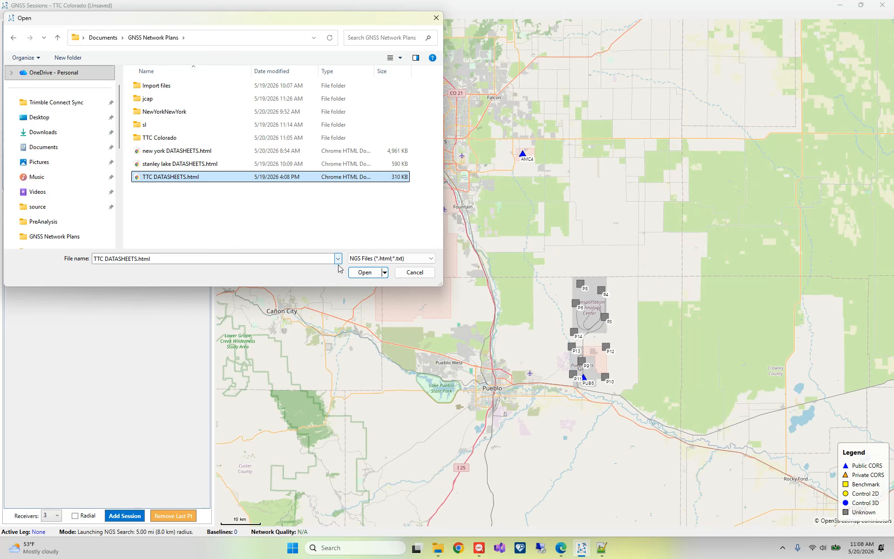
left_click(358, 277)
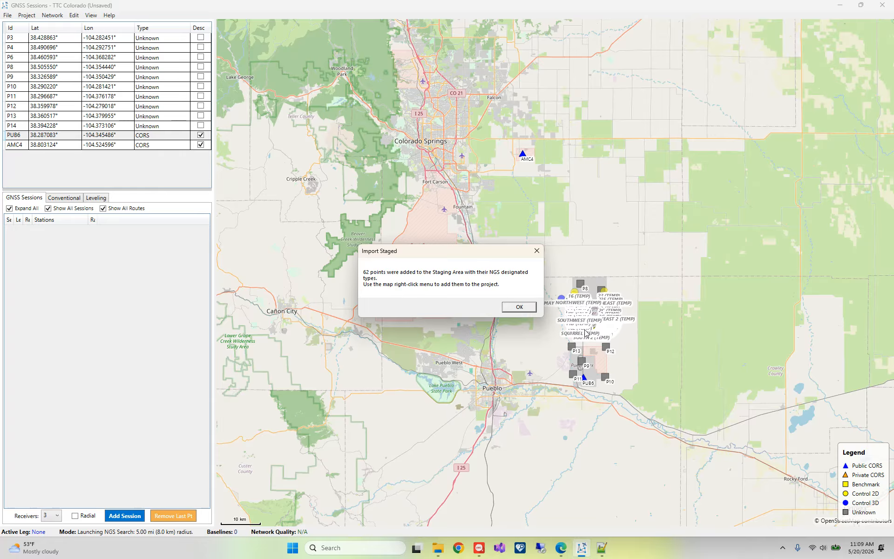
left_click(520, 307)
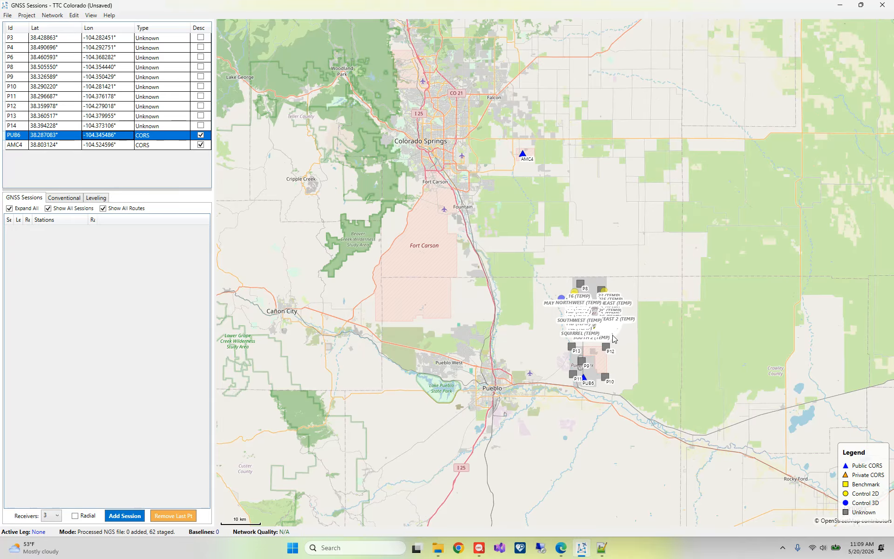
Step: Open the datasheet source for the staged MAY RANCH station and find "DESIGNATION - MAY RANCH" in it
scroll(607, 340, "up", 3)
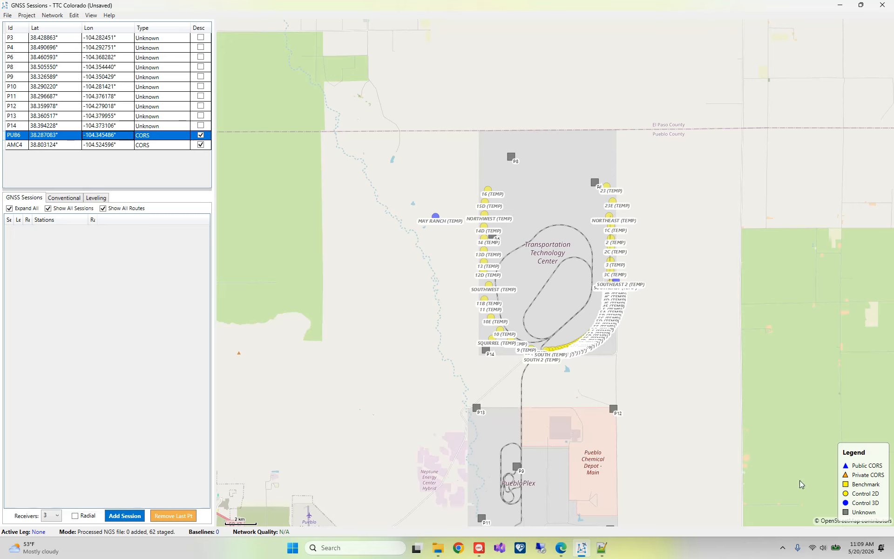
right_click(435, 217)
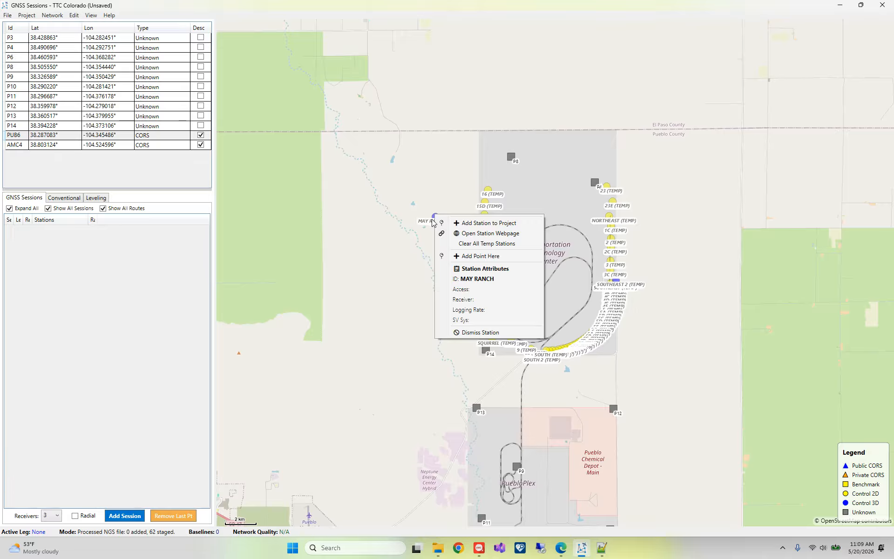
left_click(474, 237)
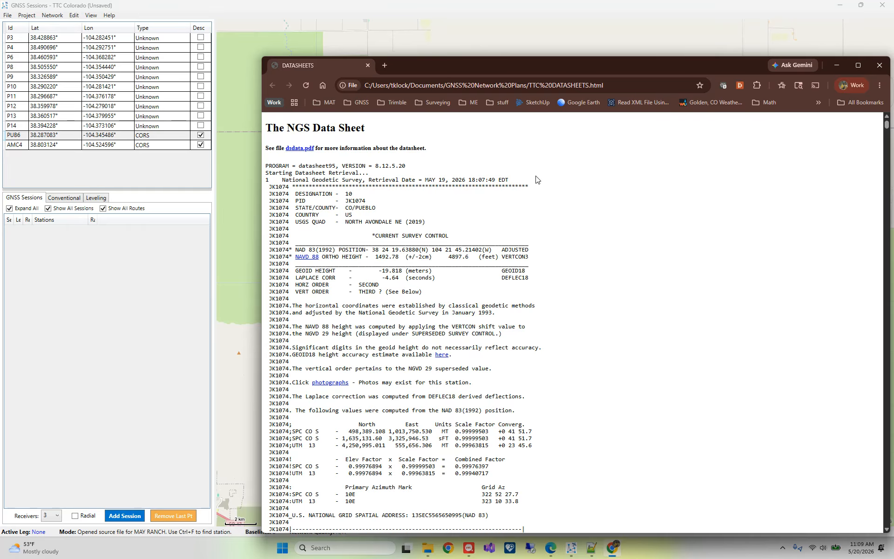
key("ctrl+f")
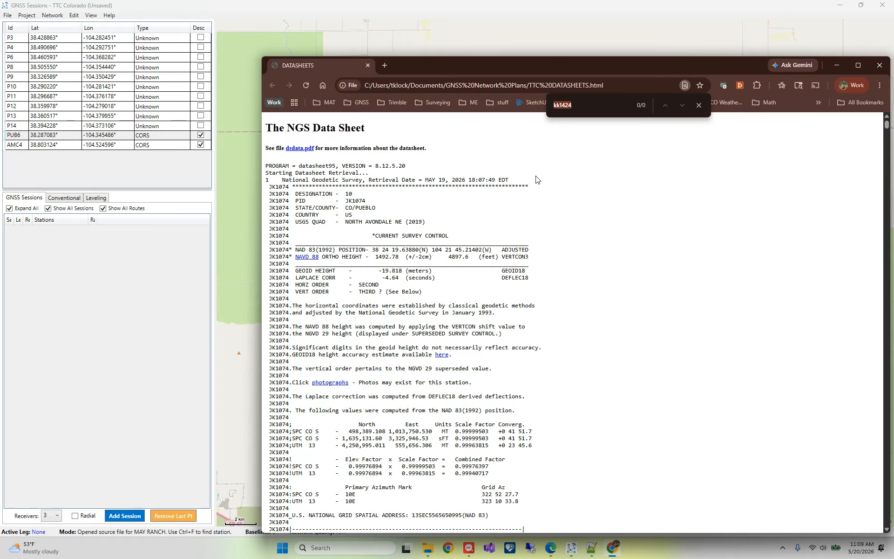
type("DESIGNATION -  MAY RANCH")
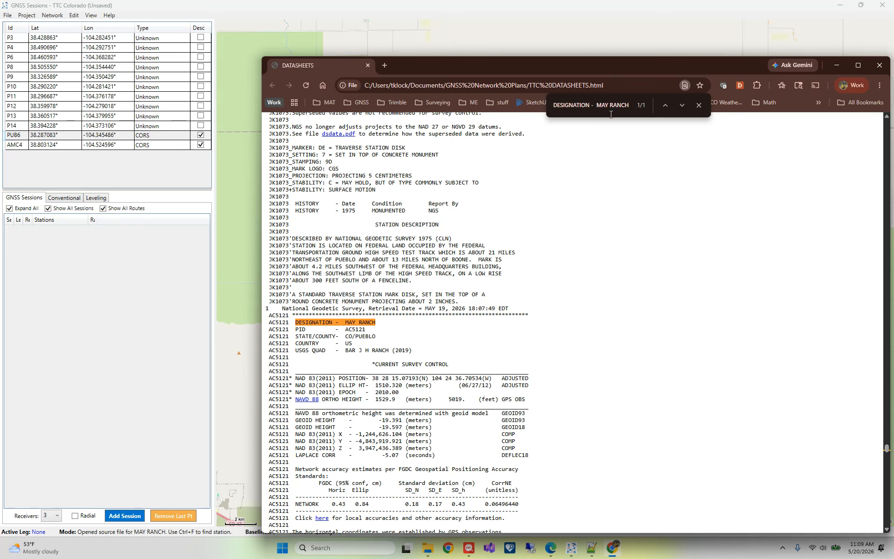
Step: Examine MAY RANCH's datasheet, including its survey control, network accuracy, superseded values, monument details and recovery history
scroll(442, 319, "down", 2)
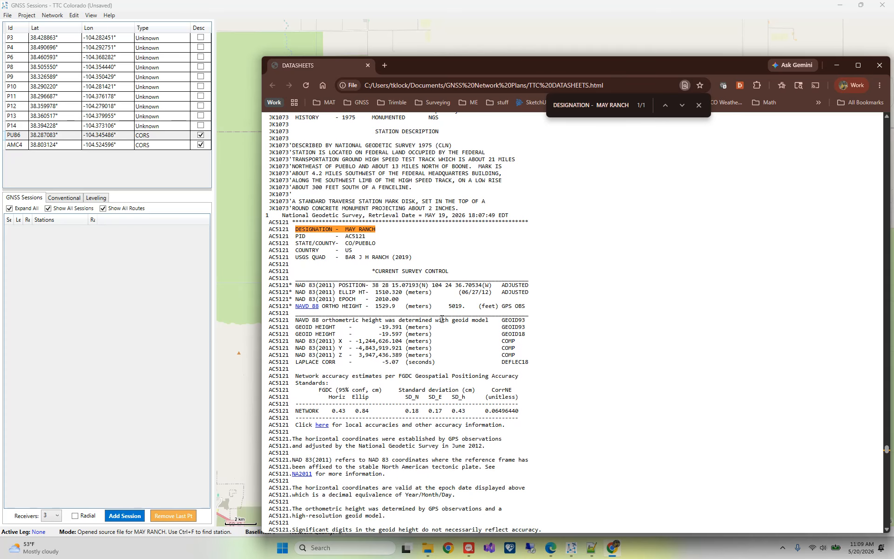
scroll(436, 322, "down", 2)
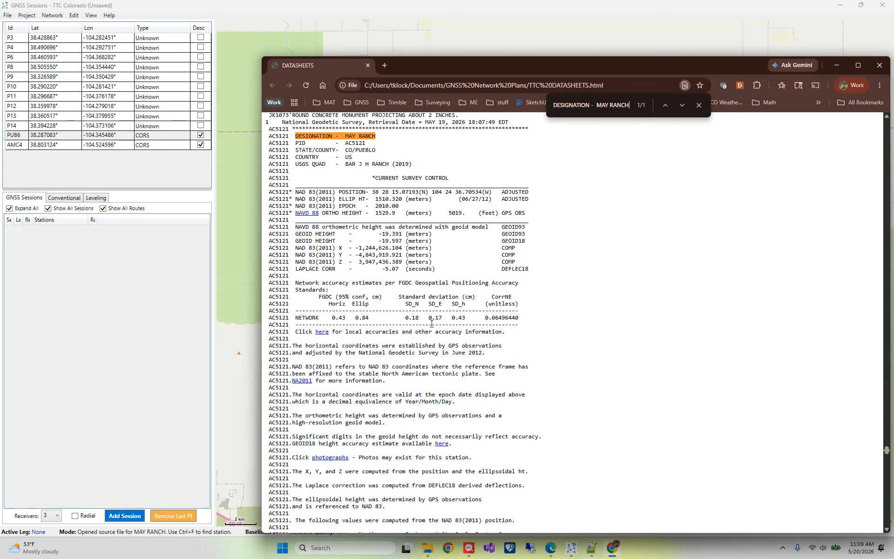
scroll(336, 303, "down", 4)
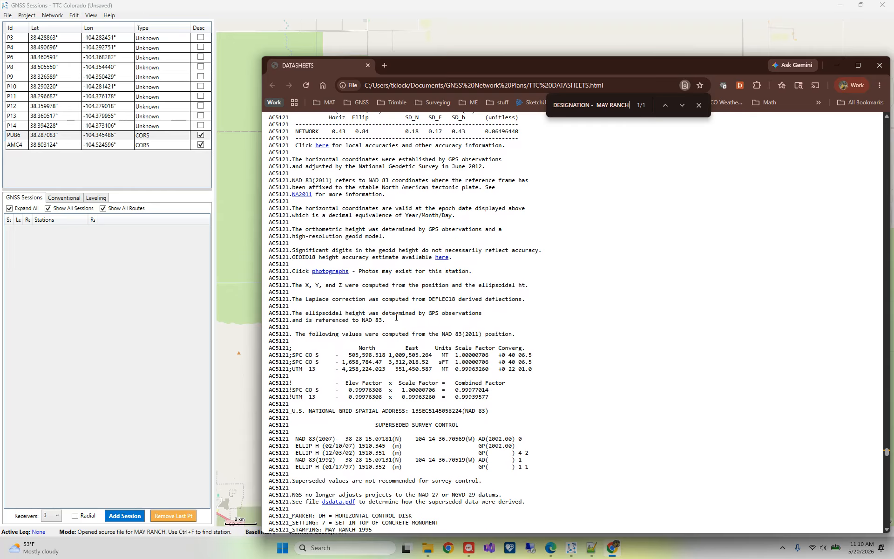
scroll(385, 335, "down", 2)
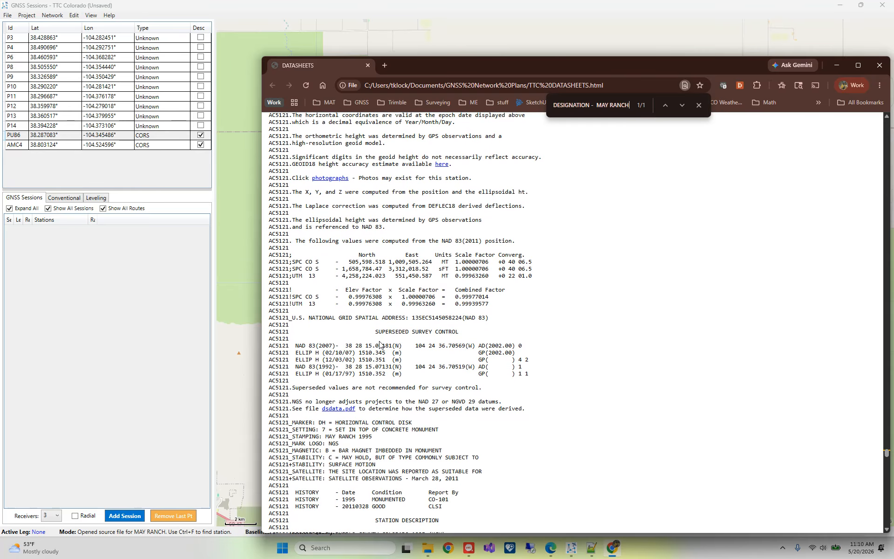
scroll(380, 344, "down", 3)
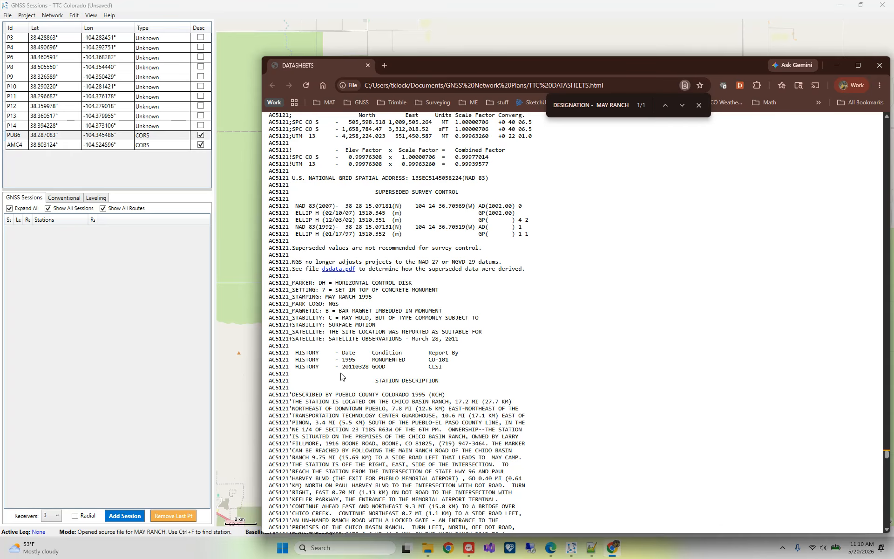
left_click_drag(346, 373, 445, 373)
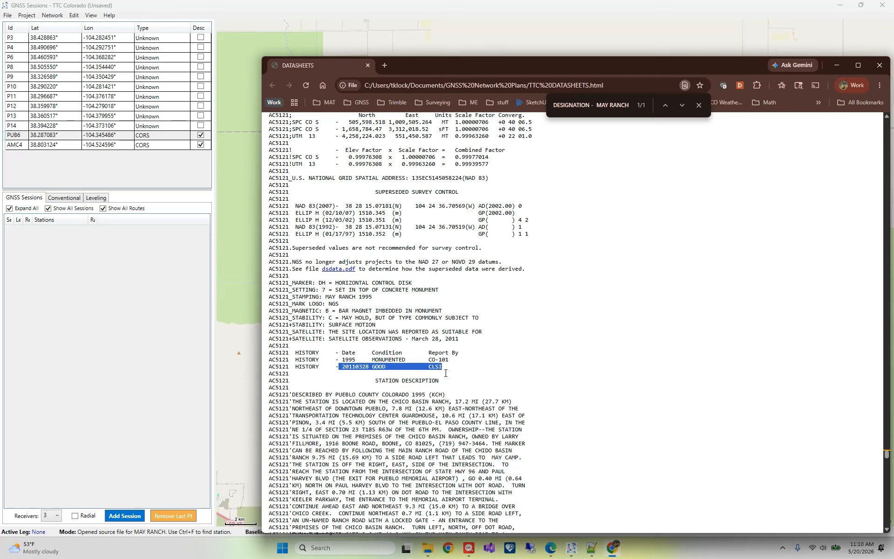
left_click_drag(353, 371, 357, 373)
left_click(364, 373)
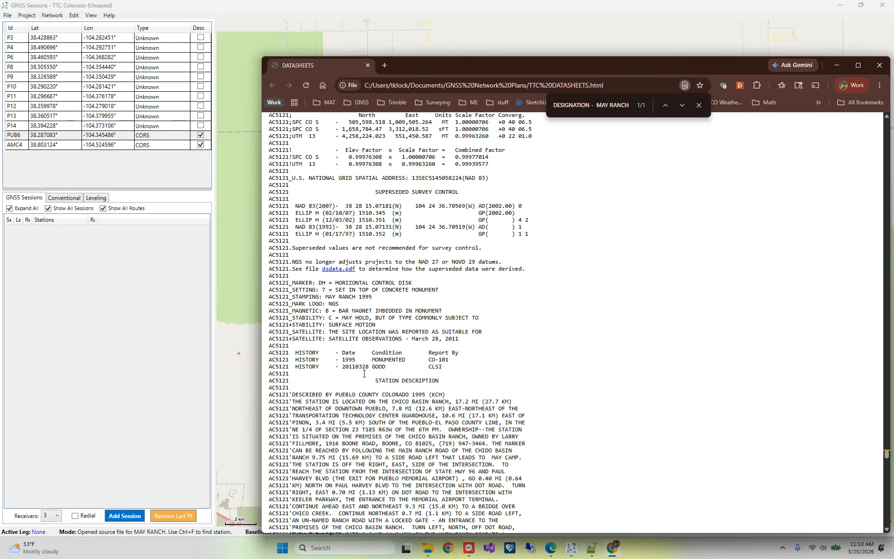
scroll(363, 382, "up", 4)
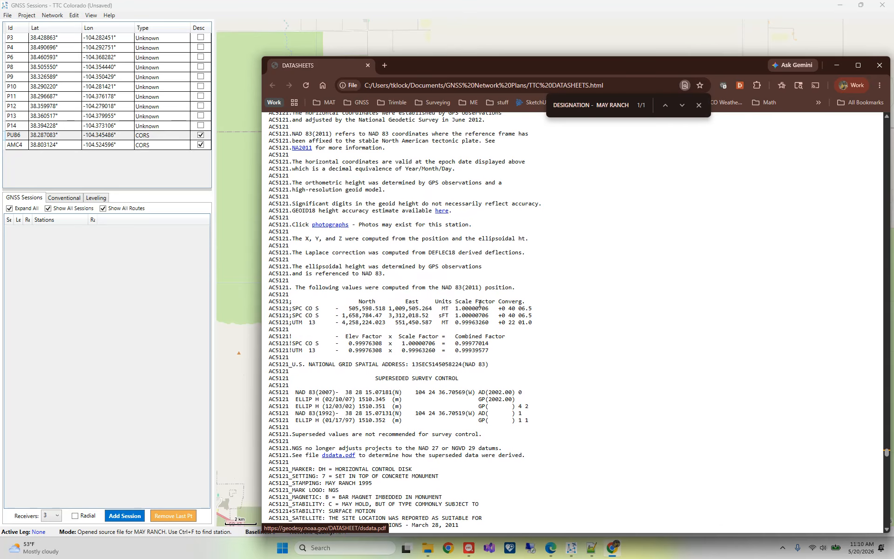
Step: Close the datasheet and add the staged MAY RANCH station to the project
left_click(877, 66)
left_click(439, 218)
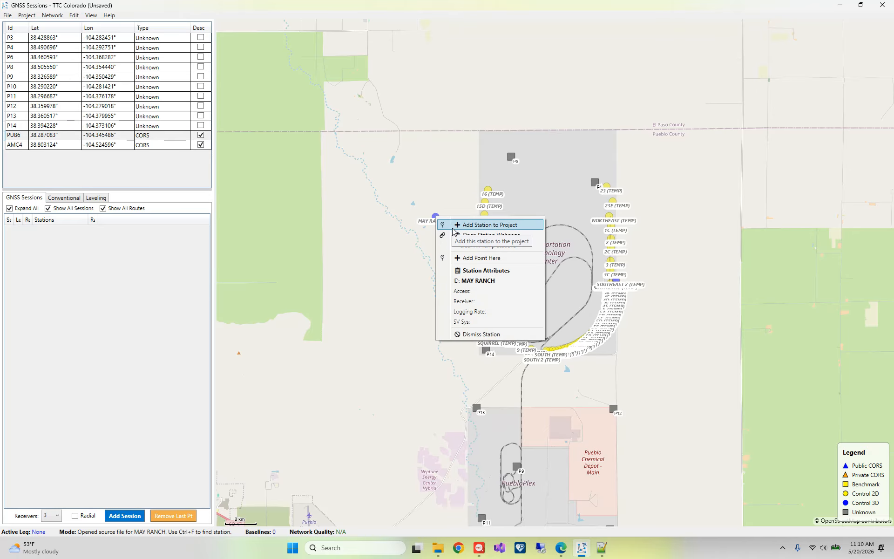
left_click(467, 227)
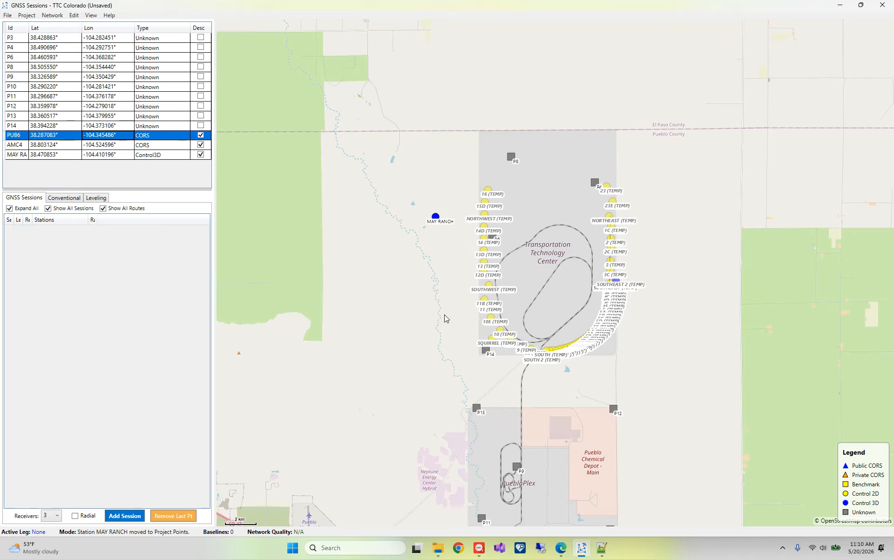
Step: Examine the remaining staged NGS marks around the Transportation Technology Center, including SOUTH 2 and SOUTHEAST 2
scroll(563, 340, "up", 2)
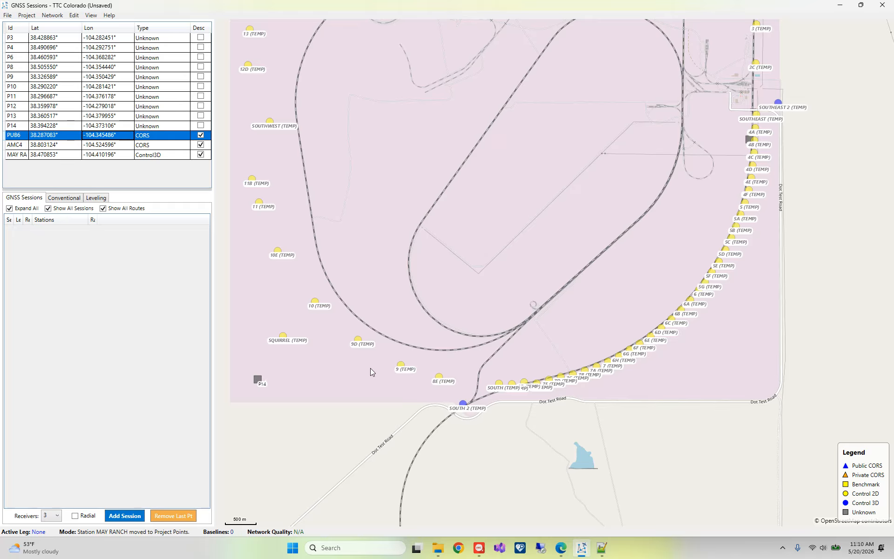
scroll(370, 371, "down", 1)
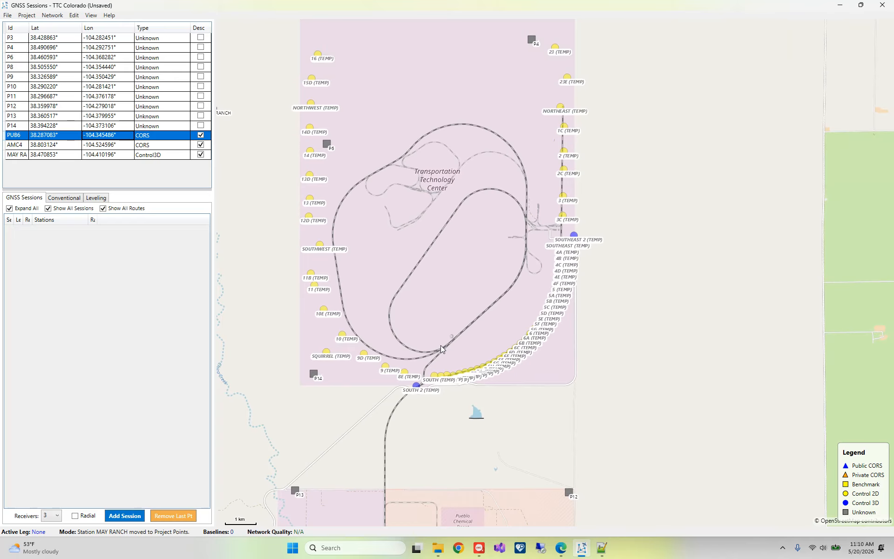
scroll(470, 349, "down", 1)
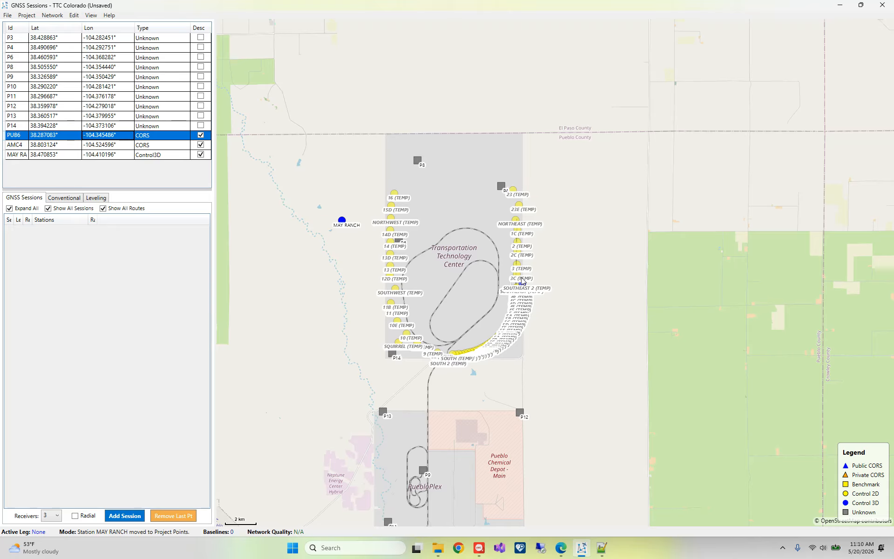
scroll(521, 283, "up", 2)
scroll(507, 331, "up", 3)
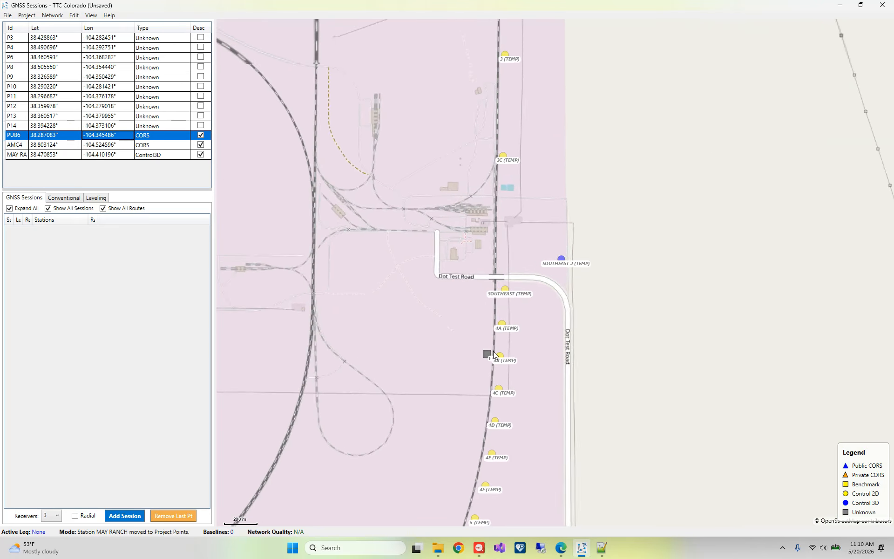
scroll(510, 317, "down", 4)
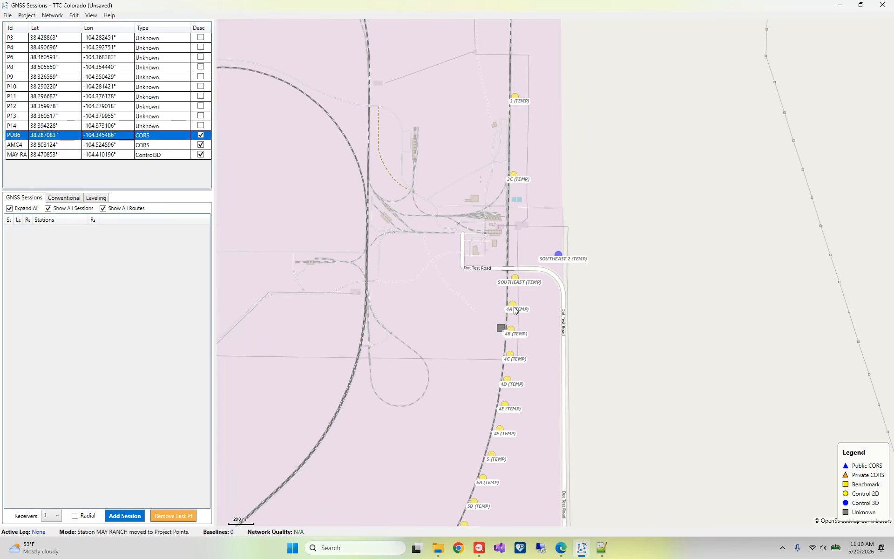
scroll(520, 301, "down", 1)
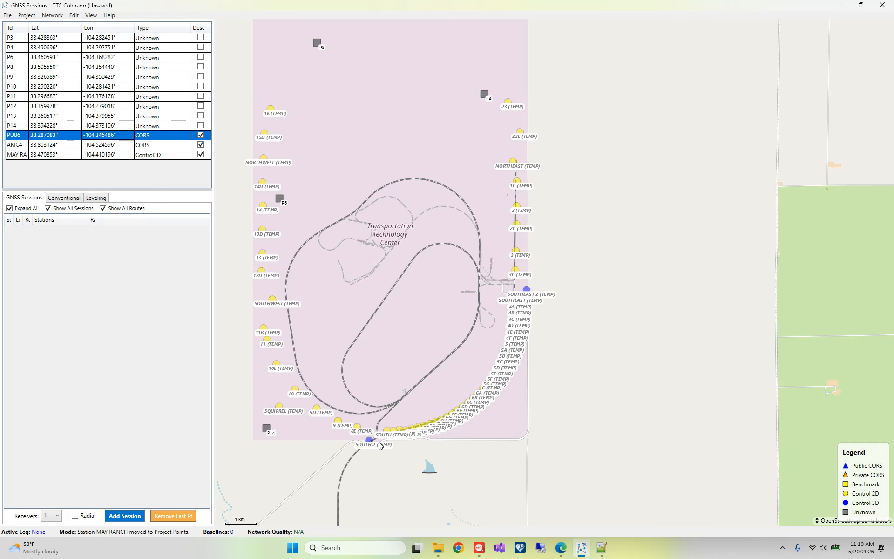
scroll(375, 437, "down", 2)
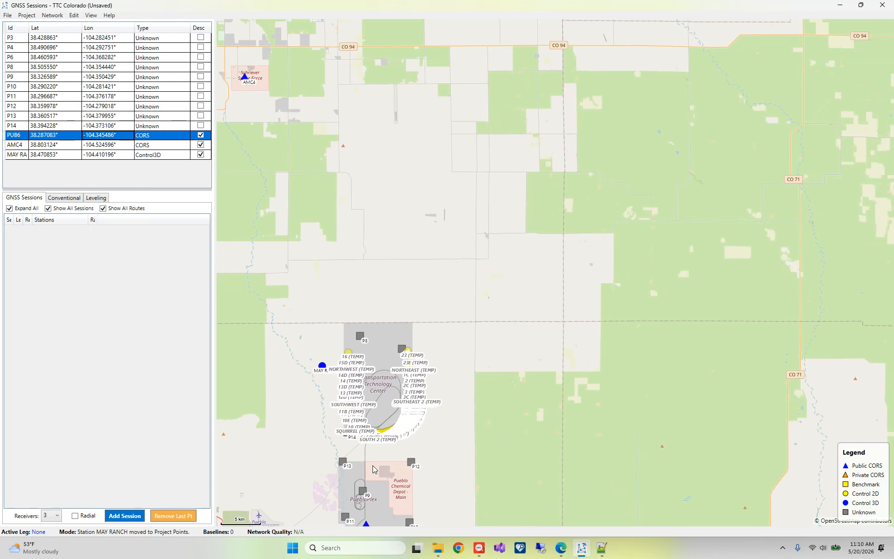
Step: Clear all remaining temporary stations from the map
scroll(399, 323, "up", 2)
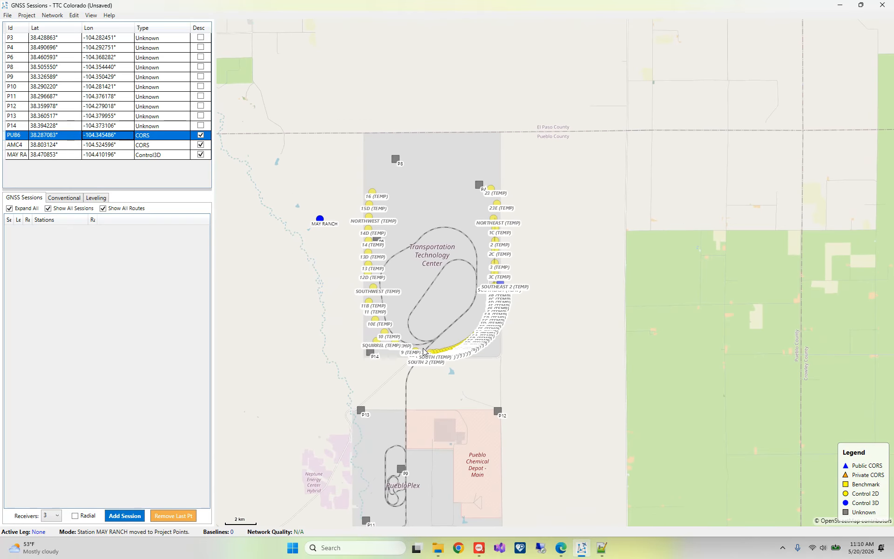
right_click(457, 351)
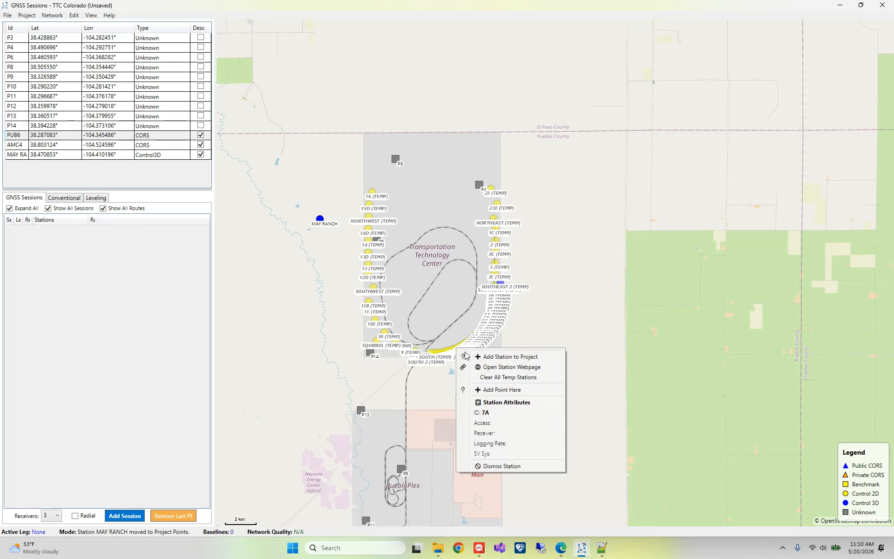
left_click(507, 377)
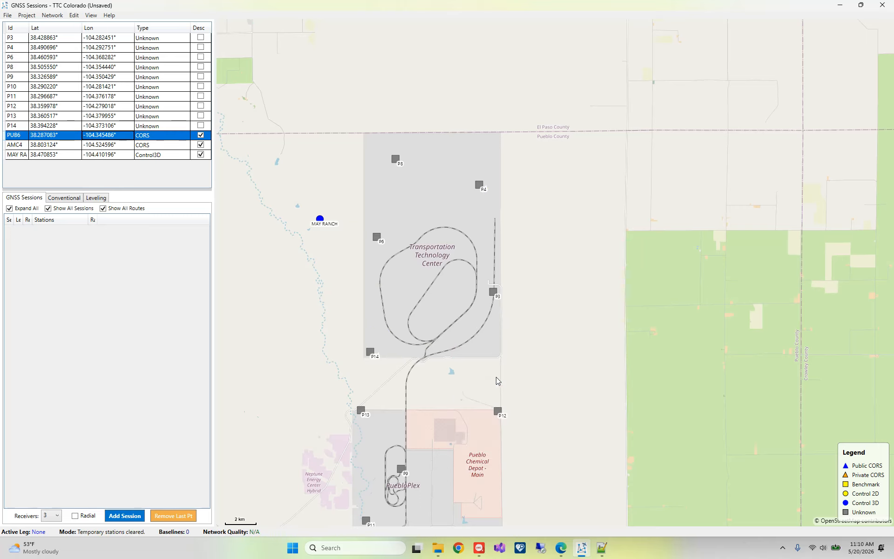
scroll(434, 400, "down", 1)
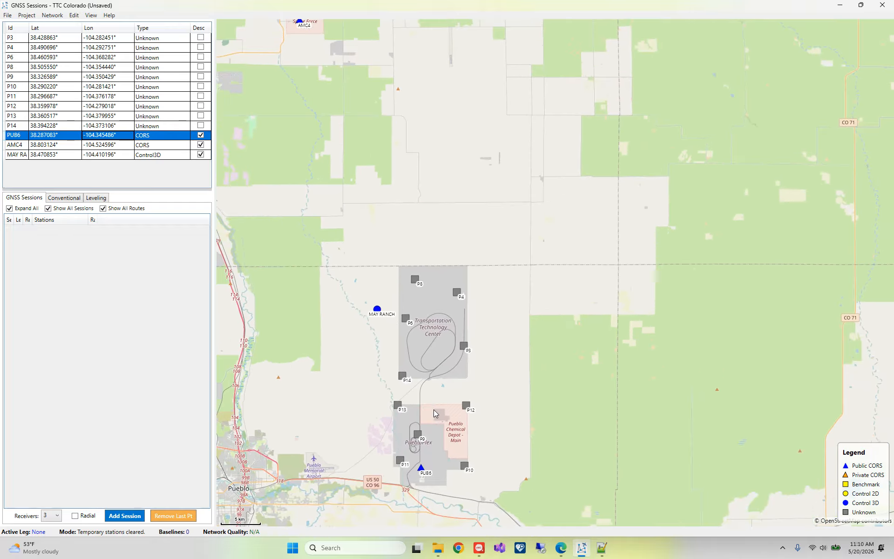
left_click_drag(418, 434, 444, 390)
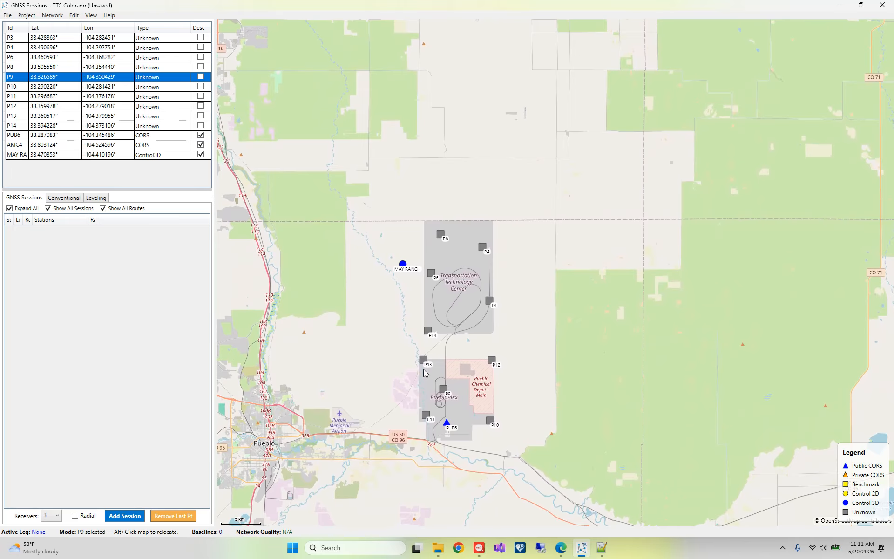
scroll(475, 450, "down", 2)
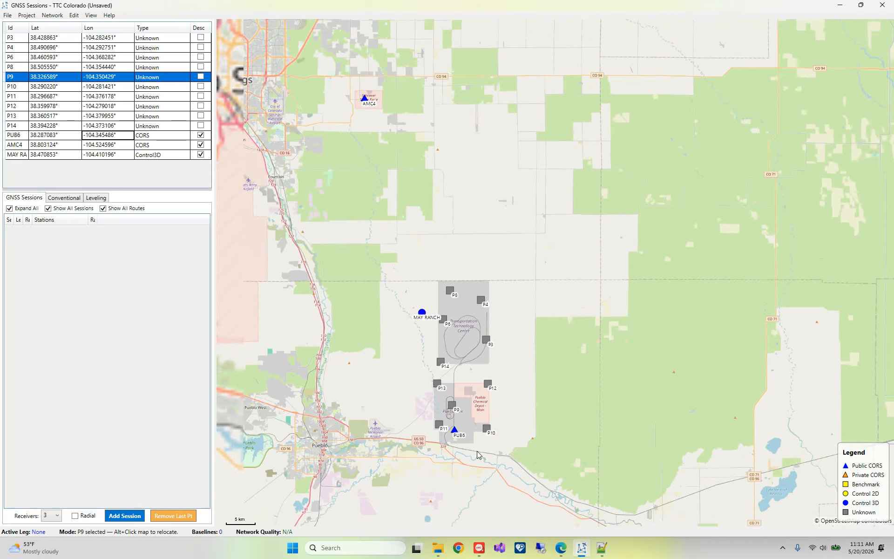
scroll(475, 451, "up", 1)
scroll(474, 451, "up", 1)
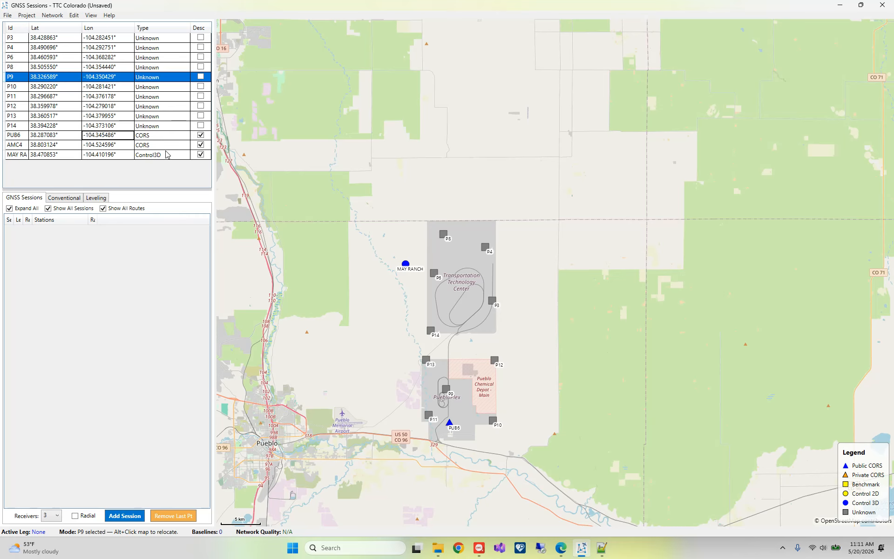
Step: Review the point properties of P14, PUB6, AMC4 and MAY RANCH, including their equipment and pre-analysis constraints
right_click(160, 125)
left_click(180, 129)
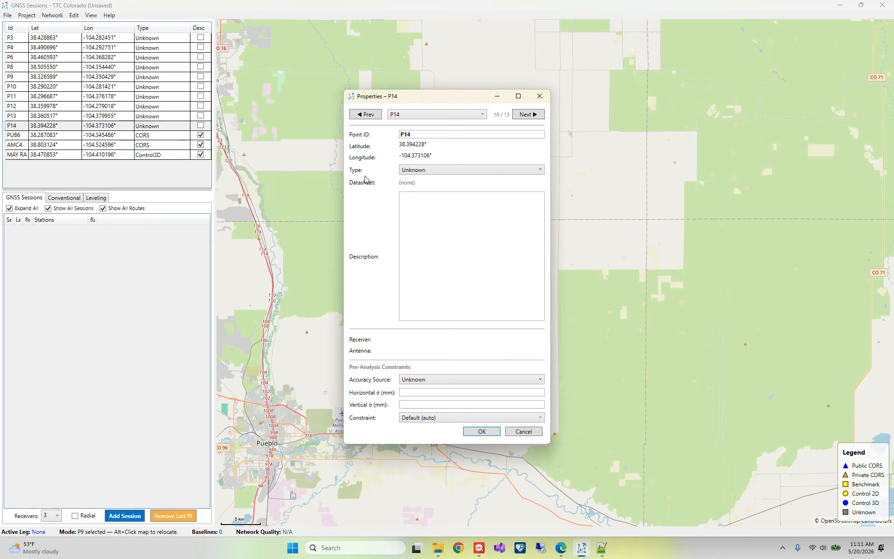
left_click(525, 114)
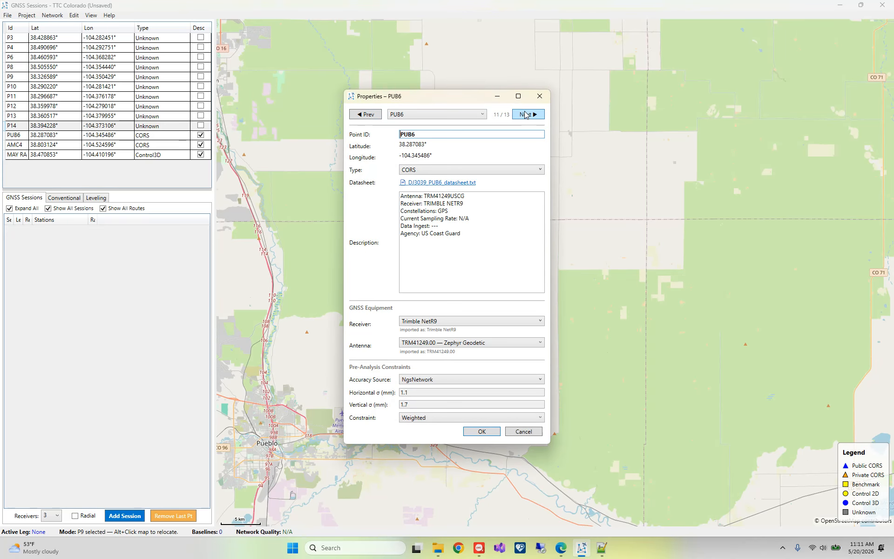
left_click(524, 114)
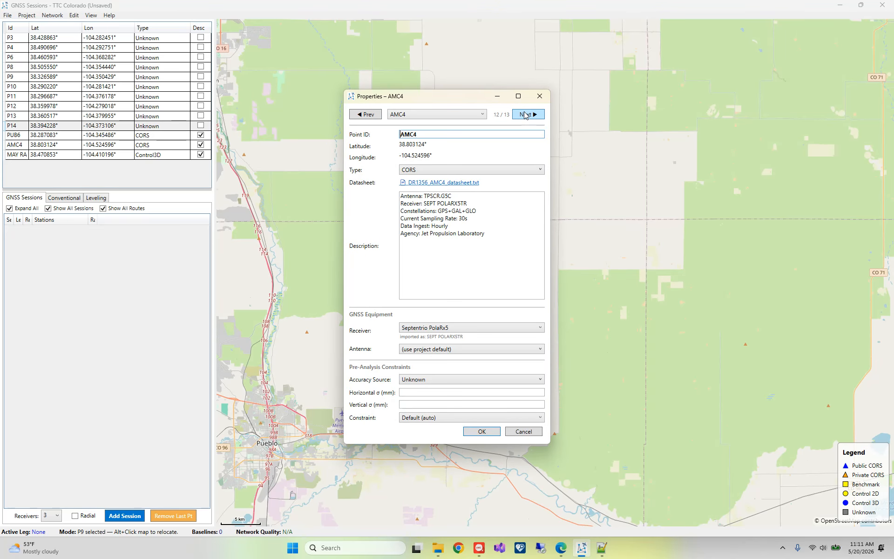
left_click(524, 114)
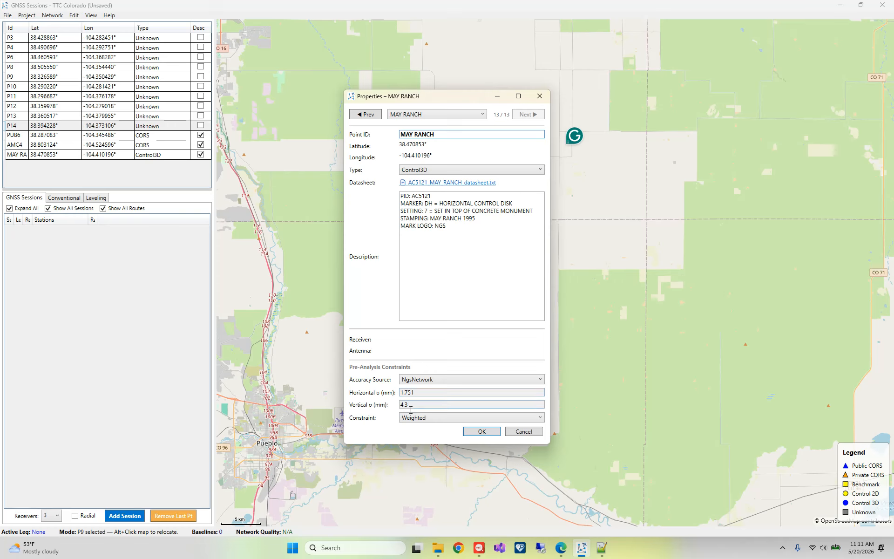
Step: Inspect MAY RANCH's available accuracy sources and its horizontal and vertical sigma values
left_click(416, 380)
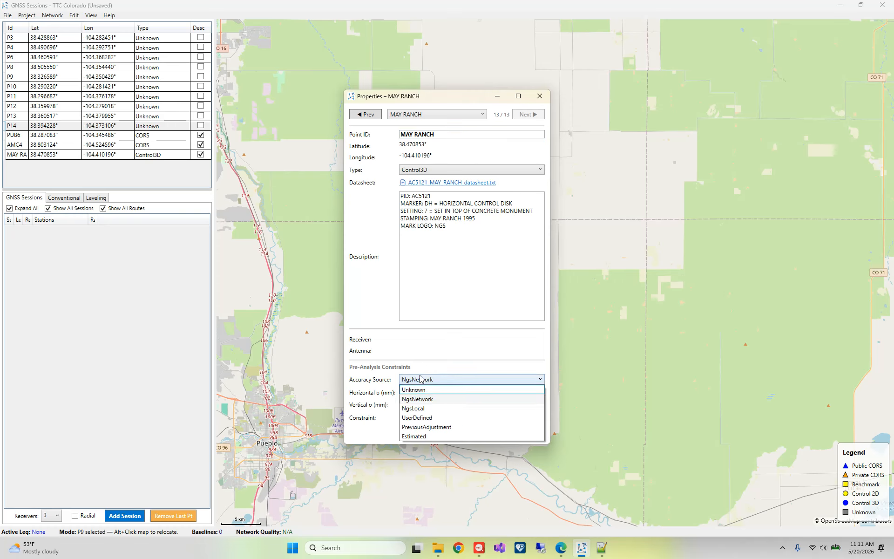
left_click(424, 366)
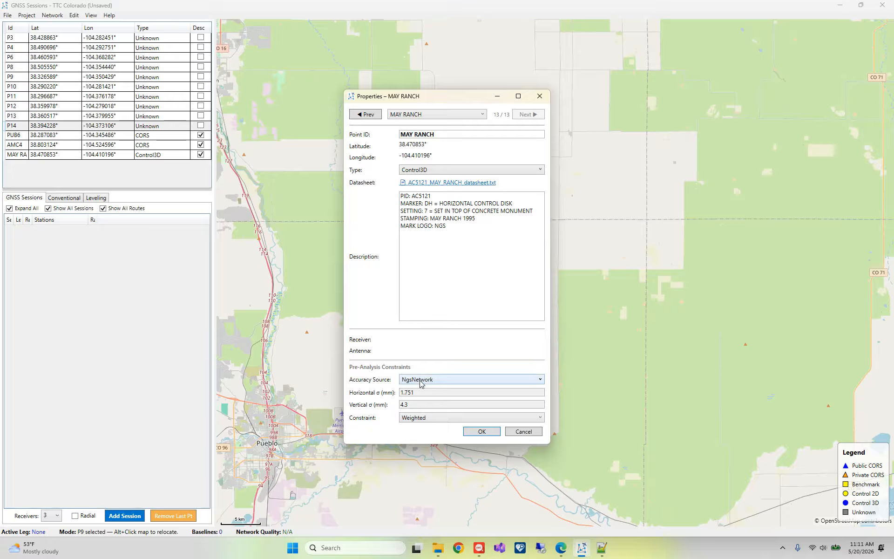
left_click(421, 396)
left_click(415, 404)
left_click(419, 397)
left_click(416, 405)
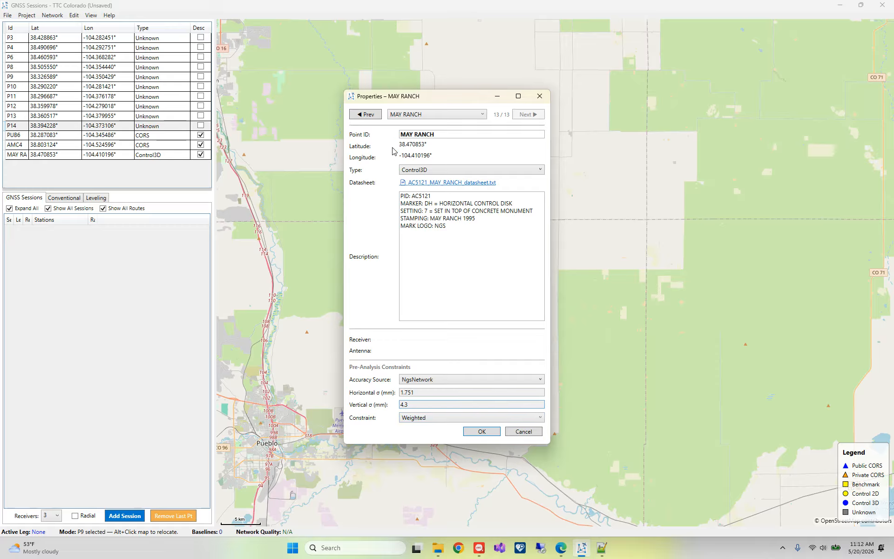
Step: Go back to P12's properties, set its type to Benchmark and save the change
left_click(369, 116)
left_click(369, 116)
left_click(369, 116)
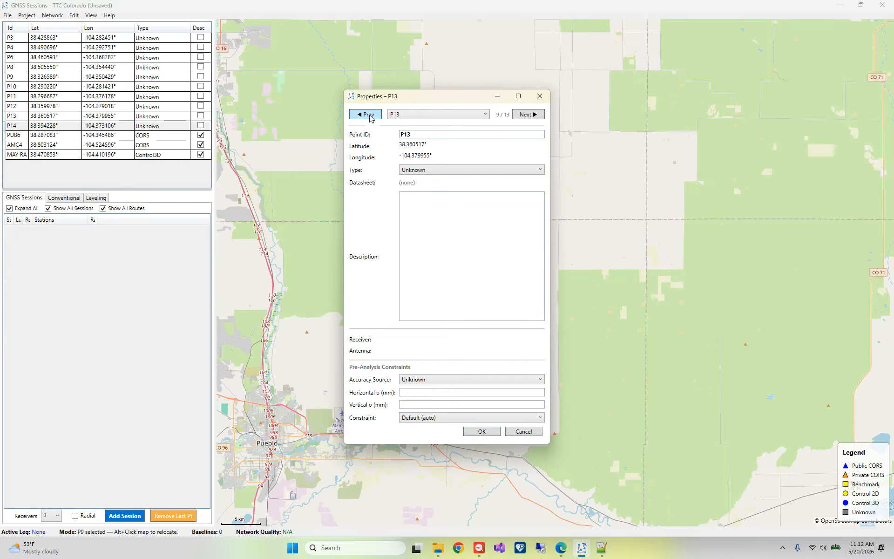
left_click(369, 116)
left_click(369, 116)
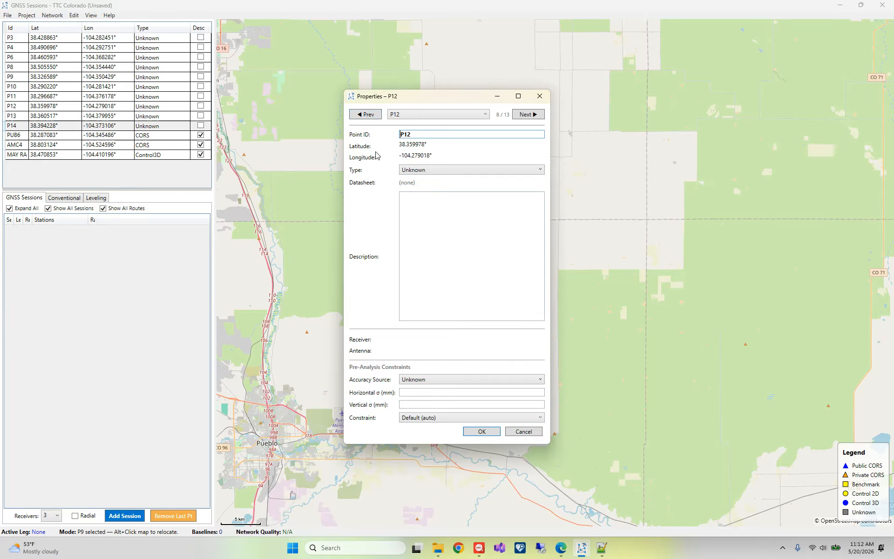
left_click(433, 172)
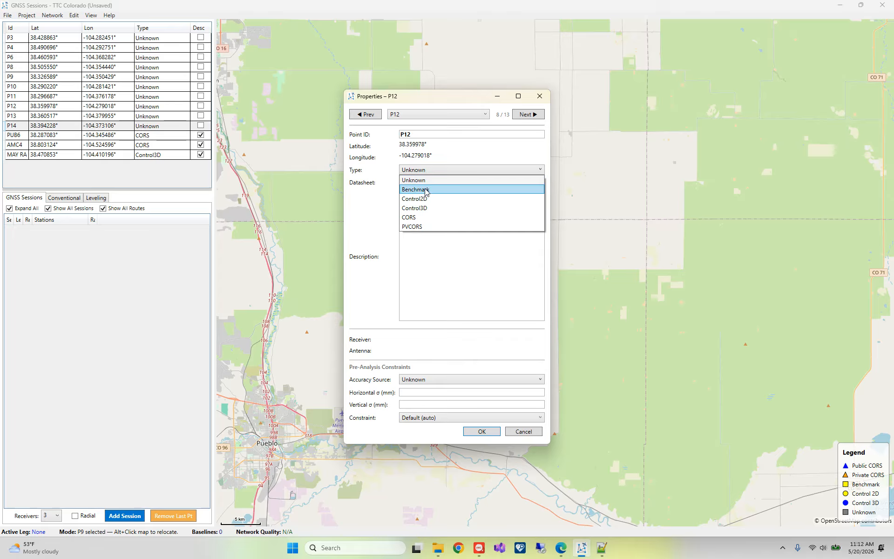
left_click(426, 190)
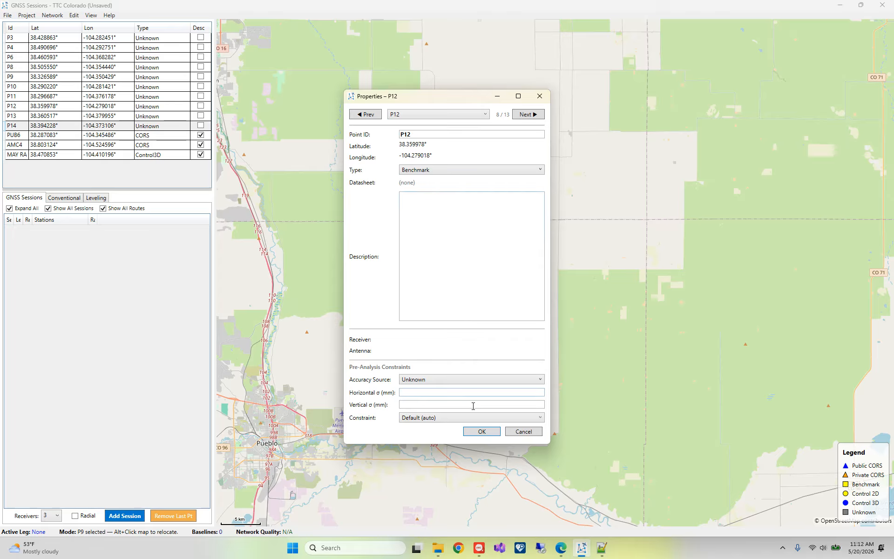
left_click(482, 432)
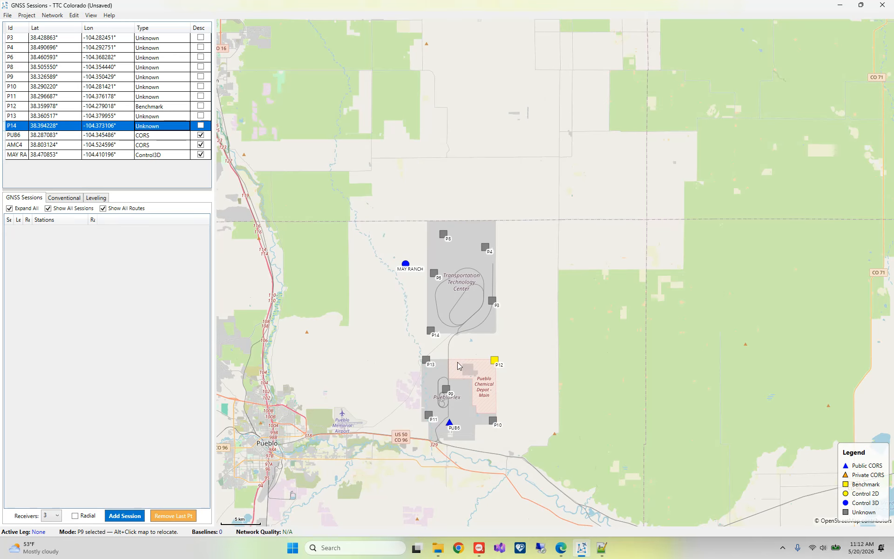
Step: Set P14's pre-analysis constraint to Weighted, try to save it, and cancel the point setup review
right_click(144, 125)
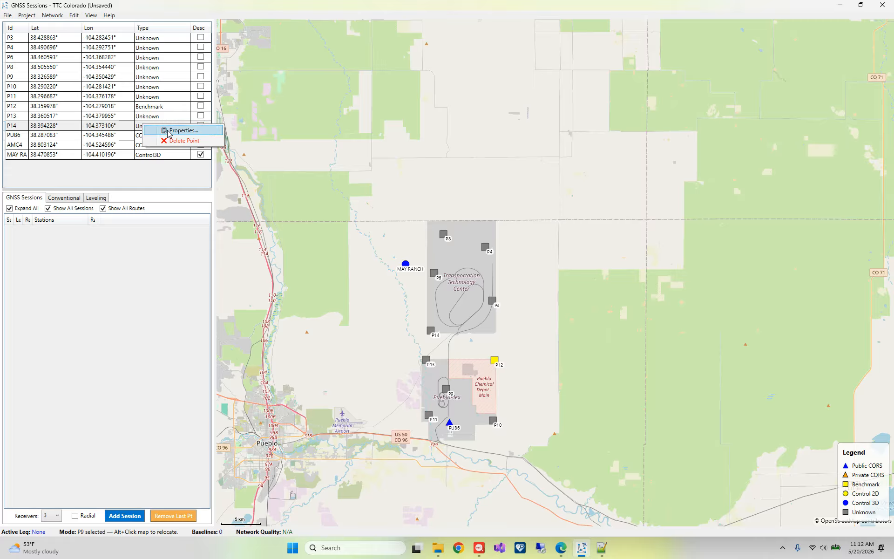
left_click(168, 131)
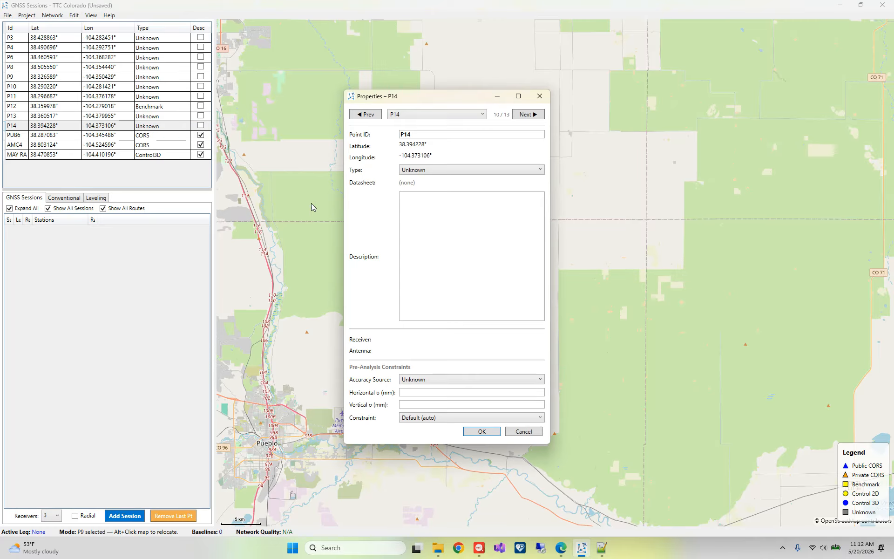
left_click(411, 421)
left_click(412, 448)
left_click(423, 171)
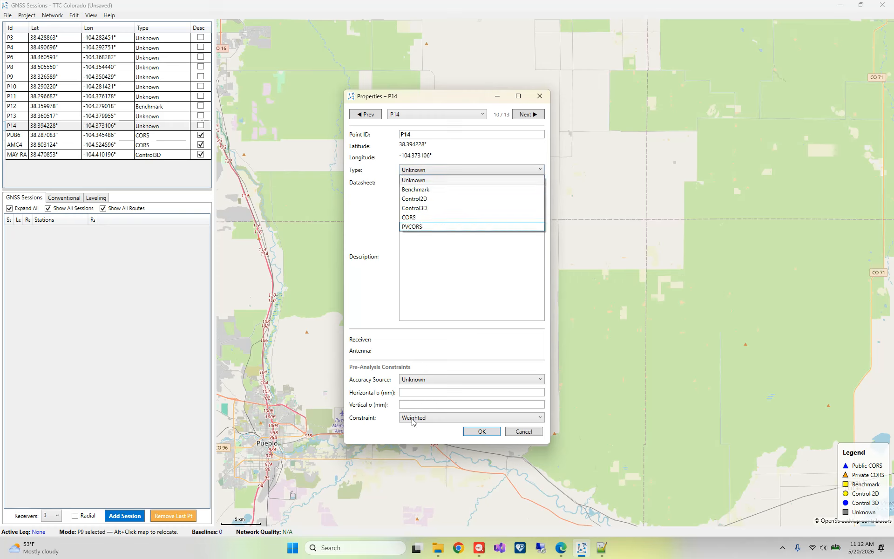
left_click(476, 429)
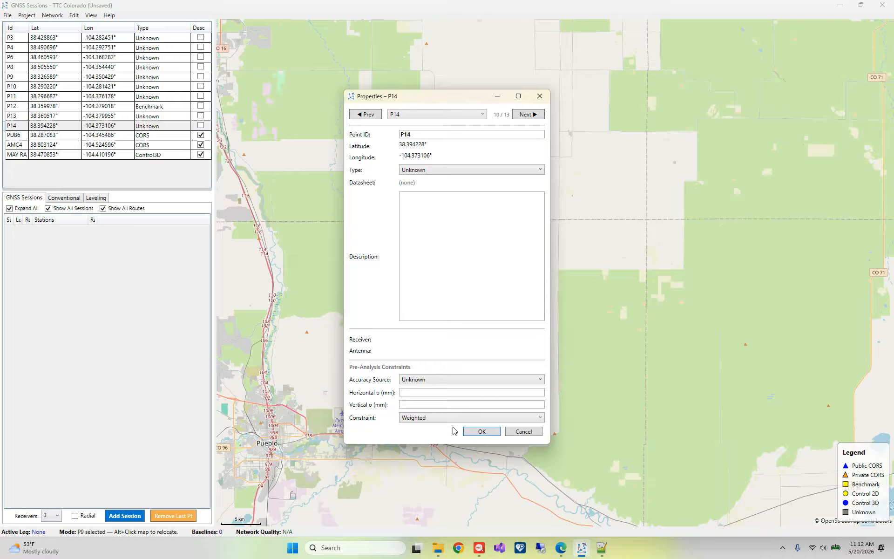
left_click(477, 431)
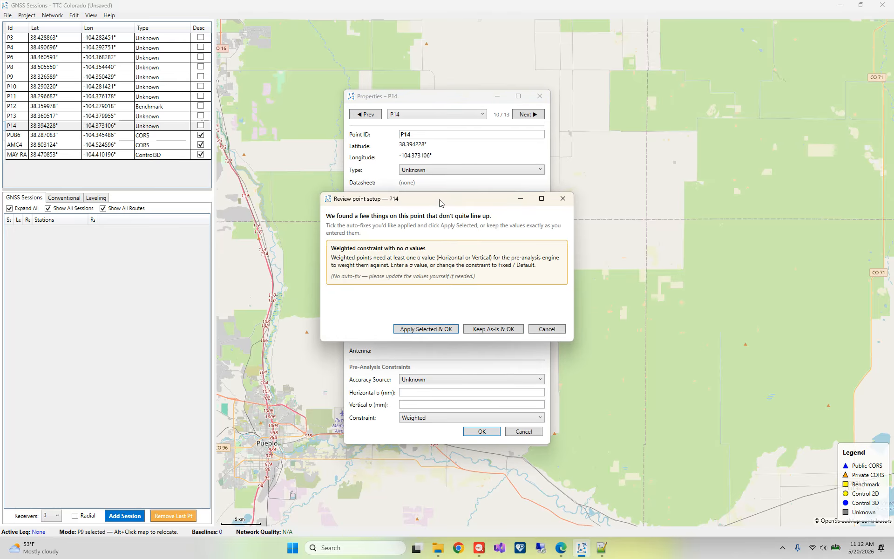
left_click_drag(439, 202, 463, 160)
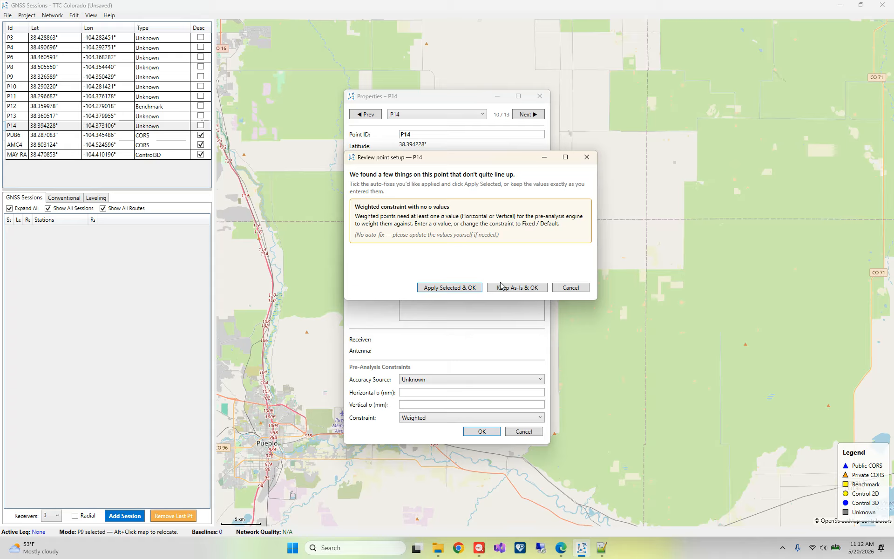
left_click(565, 287)
Step: Set P14's vertical sigma to 10 mm, try to save, and cancel the review without applying the suggested fix
left_click(429, 403)
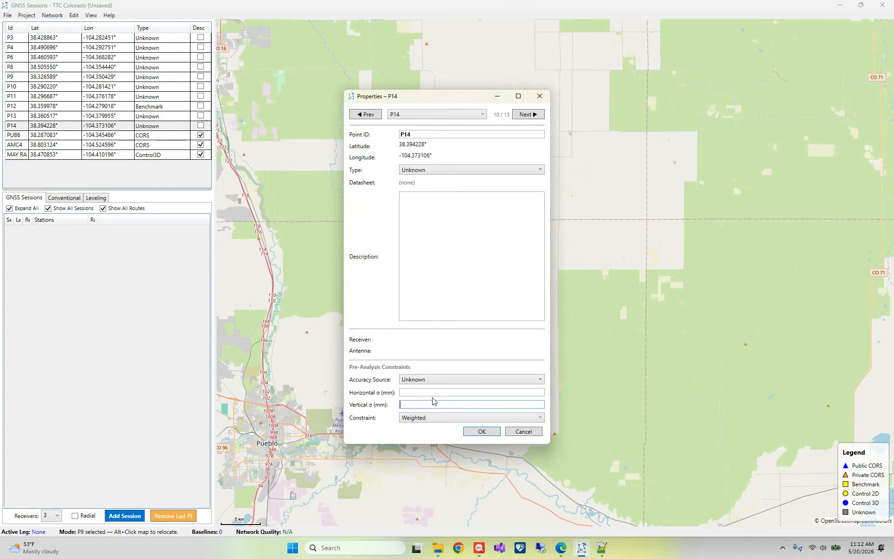
type("10")
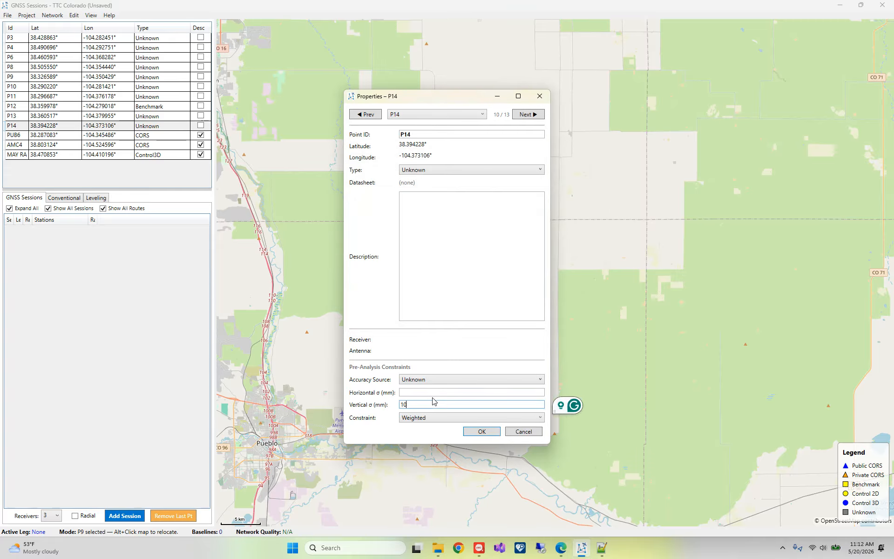
left_click(475, 431)
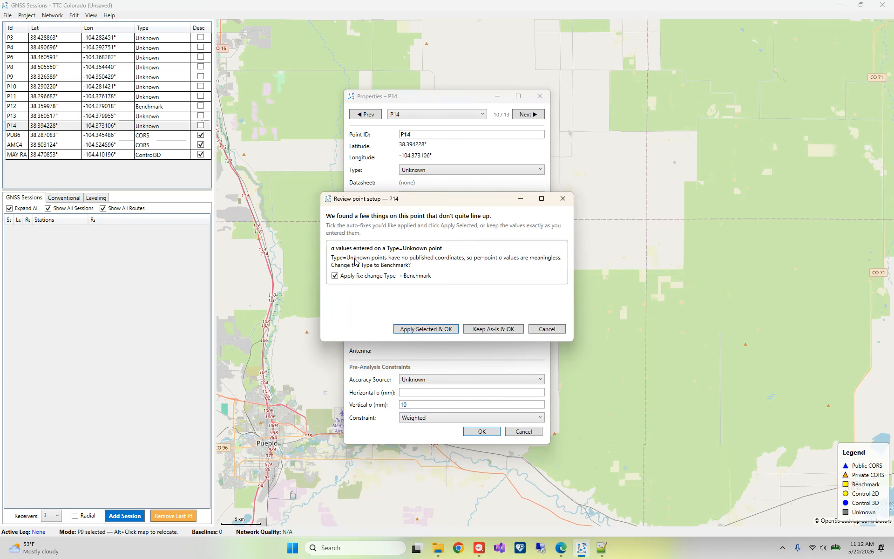
left_click(531, 329)
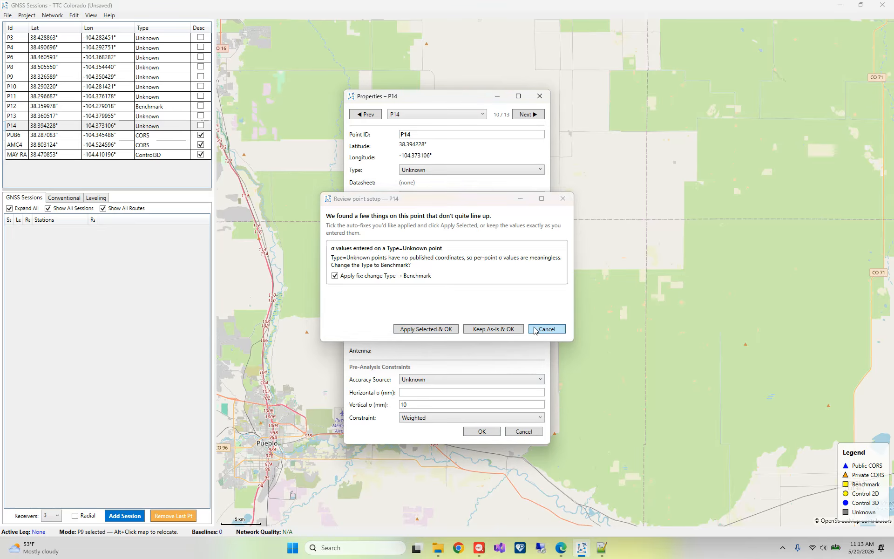
Step: Set P14's type to Benchmark, save its properties and deselect the point
left_click(443, 170)
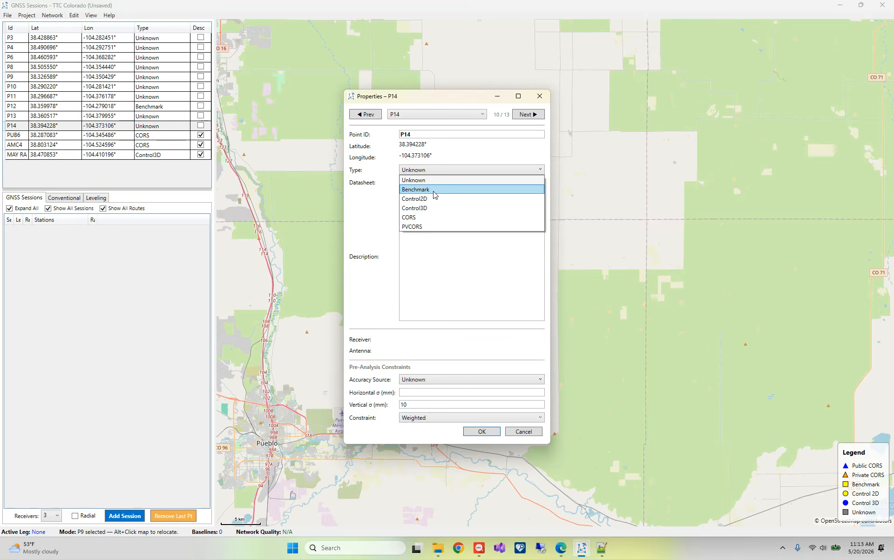
left_click(436, 190)
left_click(488, 431)
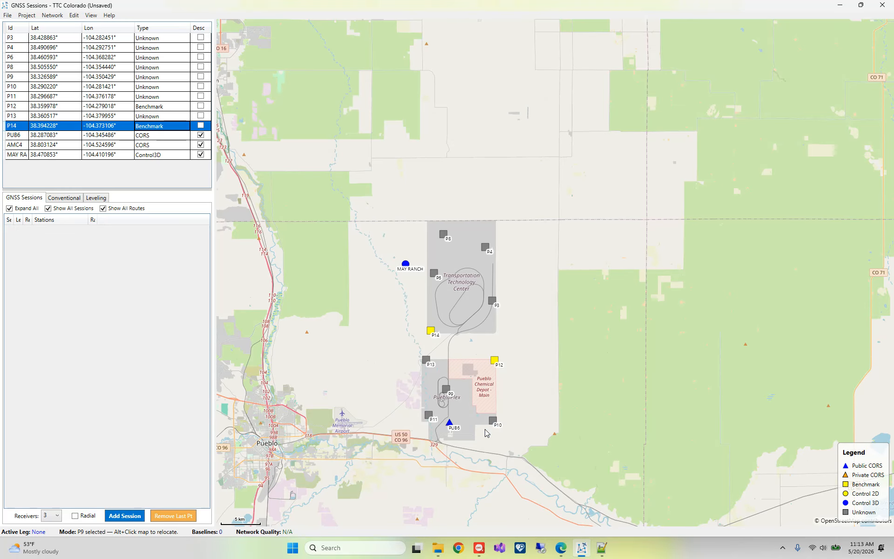
left_click(523, 342)
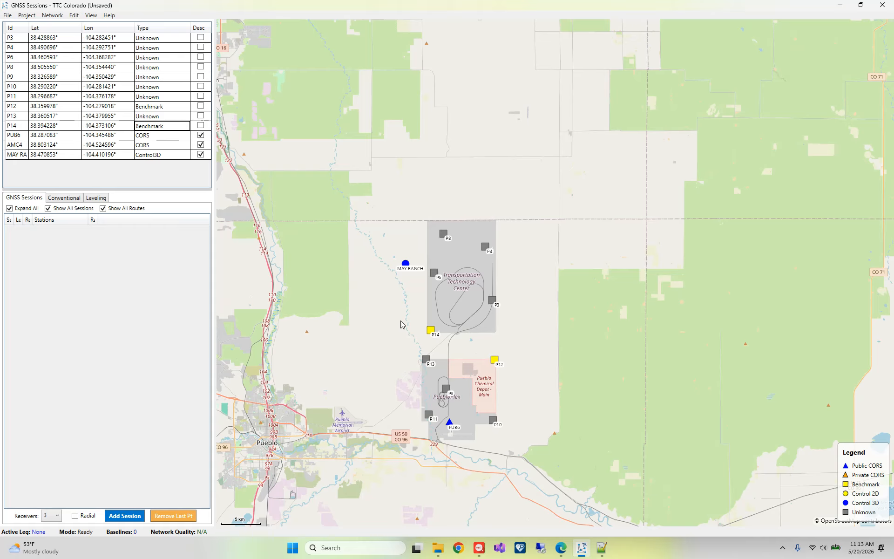
Step: Change P14's type to Unknown directly in the point table
left_click(166, 129)
left_click(166, 130)
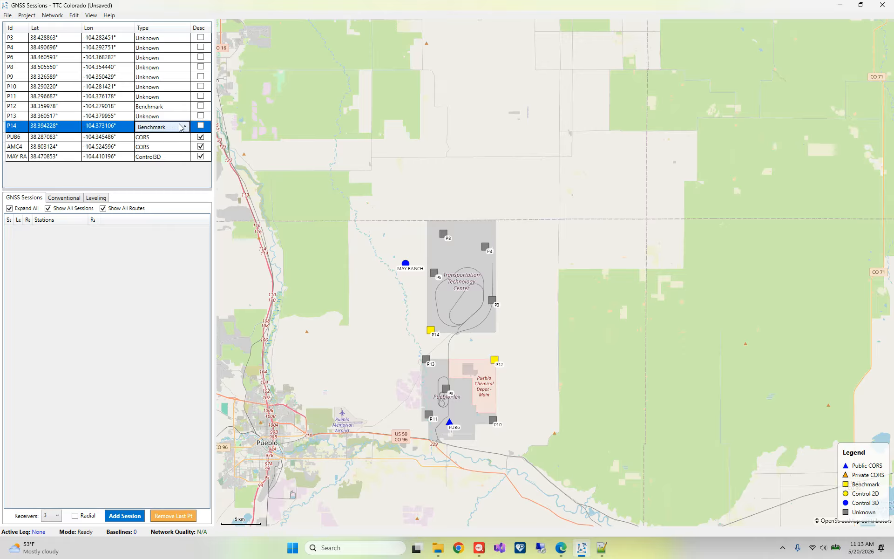
left_click(184, 127)
left_click(172, 137)
Step: Change P12's type back to Unknown in the point table
left_click(161, 105)
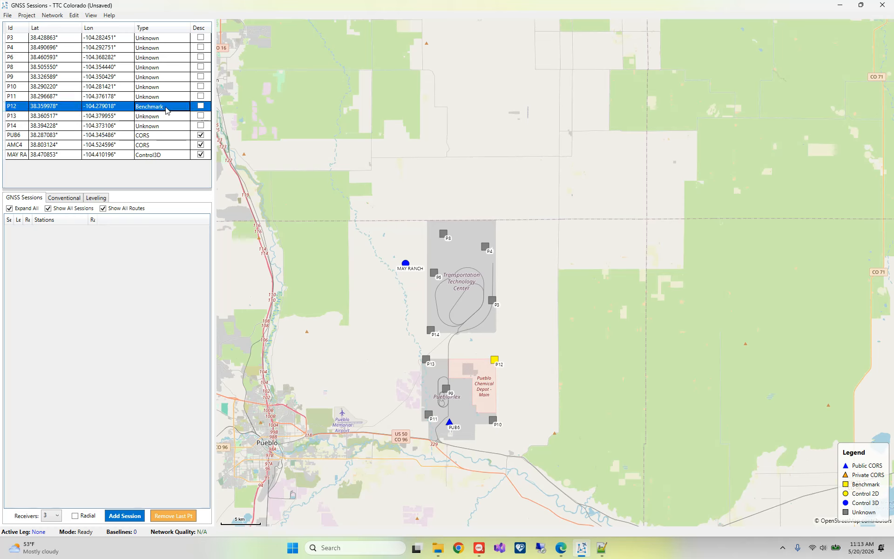
left_click(163, 108)
left_click(186, 108)
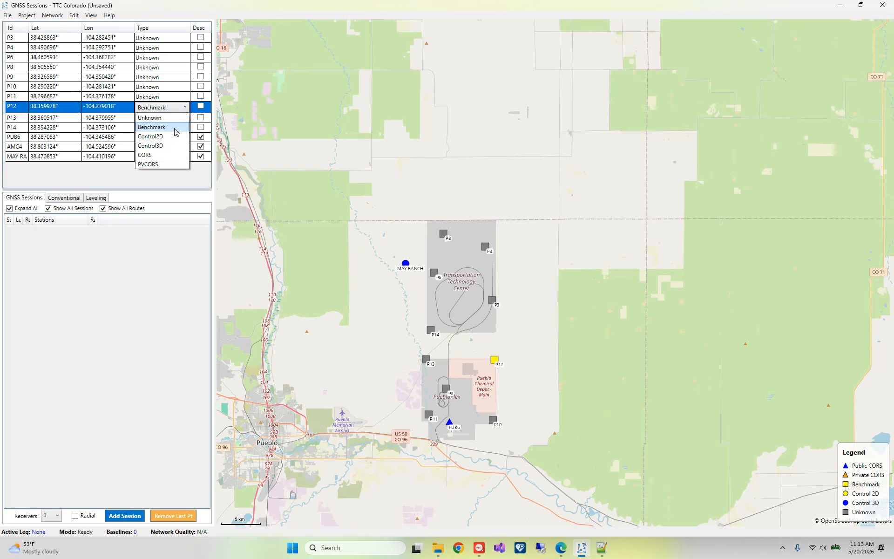
left_click(172, 119)
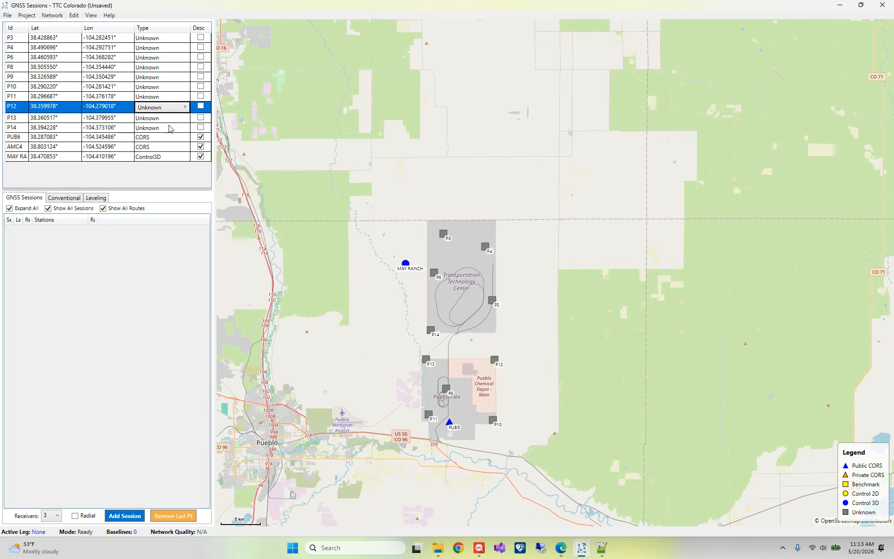
Step: In P14's point properties, set the constraint to Default (auto) and clear the vertical sigma
right_click(131, 111)
left_click(169, 115)
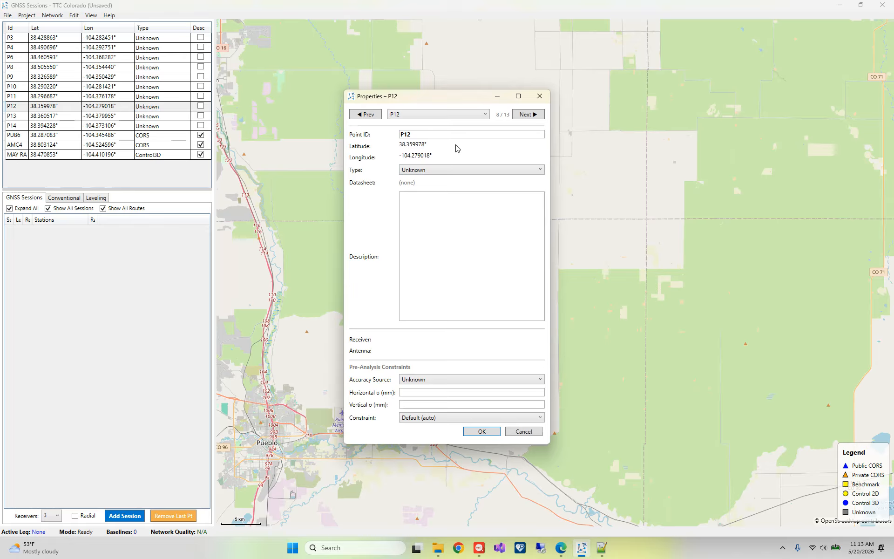
left_click(523, 115)
left_click(523, 114)
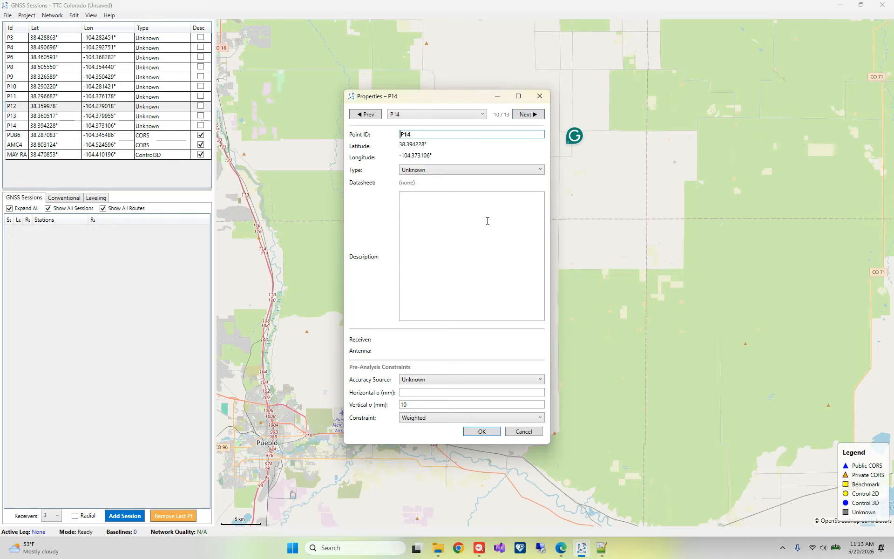
left_click(416, 418)
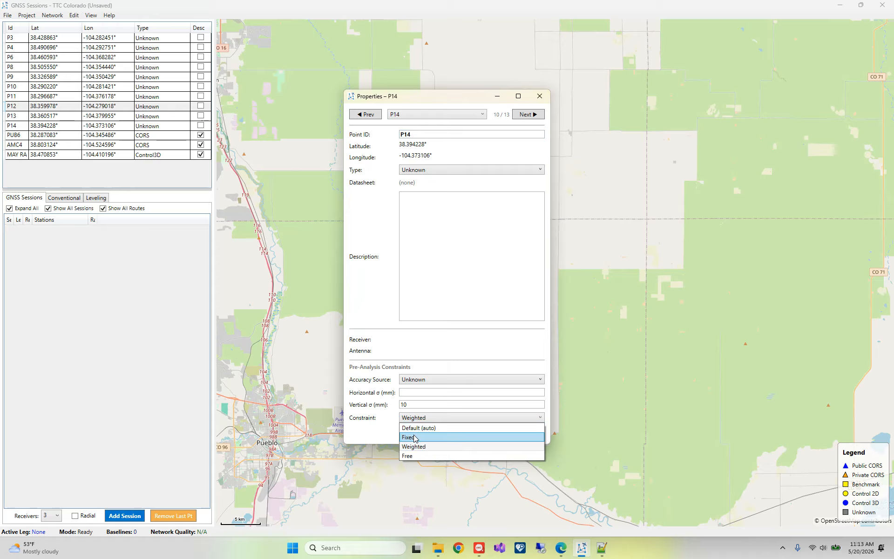
left_click(415, 428)
left_click_drag(418, 406, 387, 406)
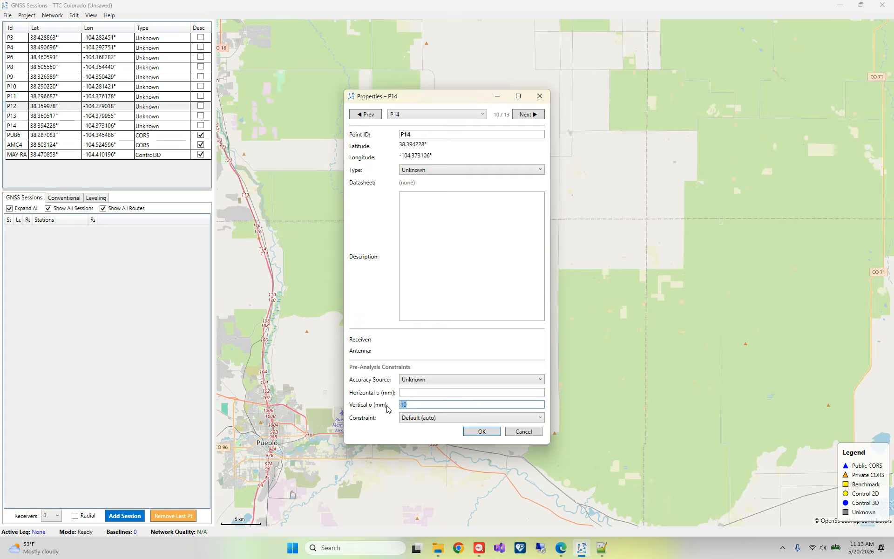
key("BackSpace")
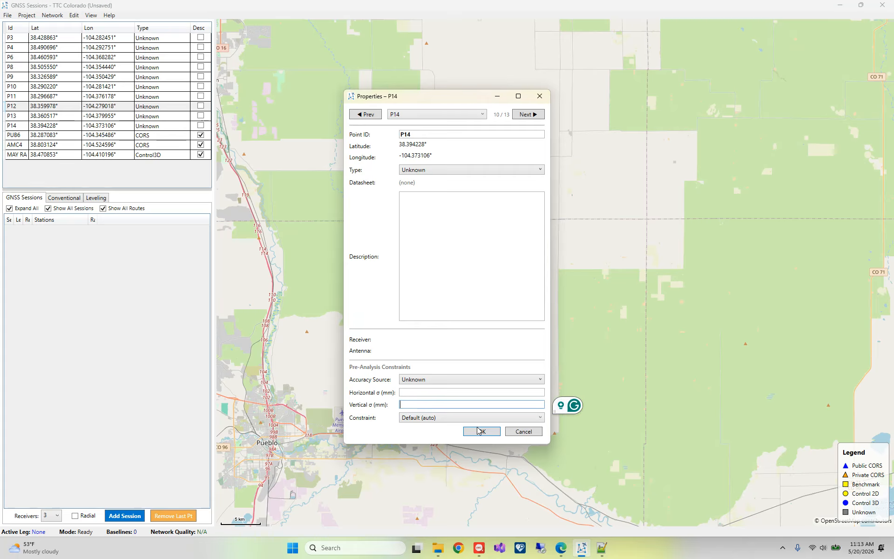
Step: Check the properties of the preceding points back to P11, return to P12 and save the point properties
left_click(373, 115)
left_click(374, 115)
left_click(374, 115)
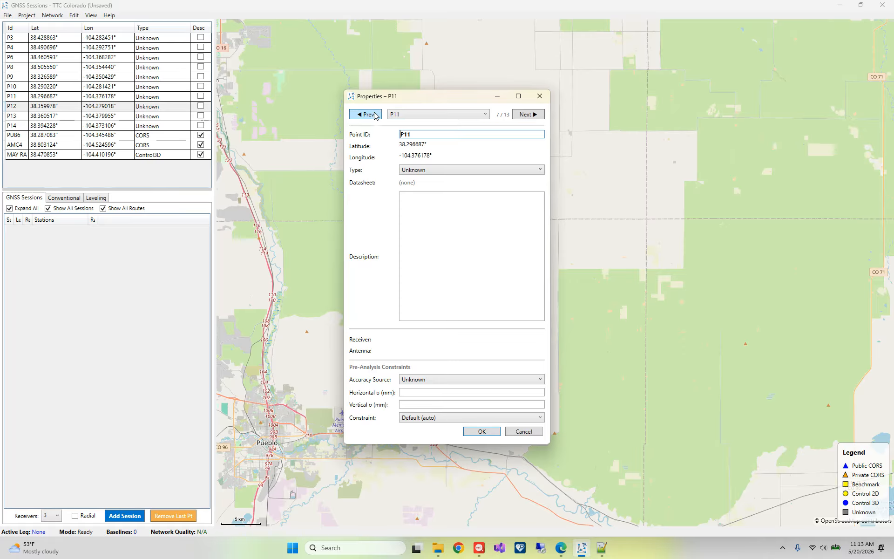
left_click(525, 113)
left_click(482, 431)
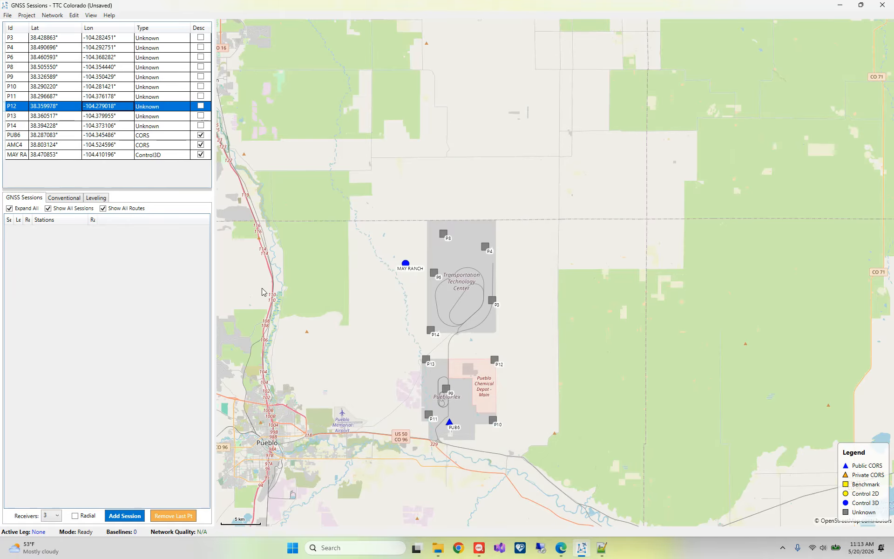
Step: Set the number of receivers for GNSS sessions to 4
left_click(296, 264)
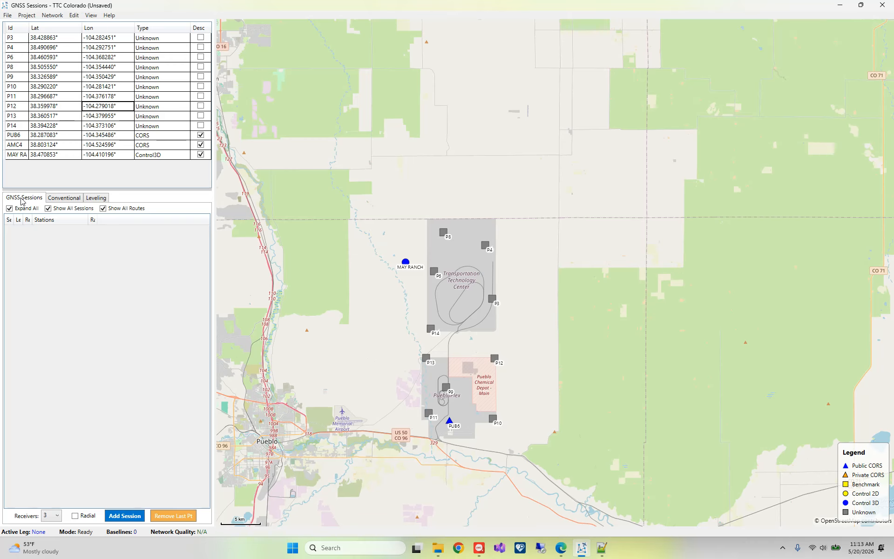
left_click(409, 356)
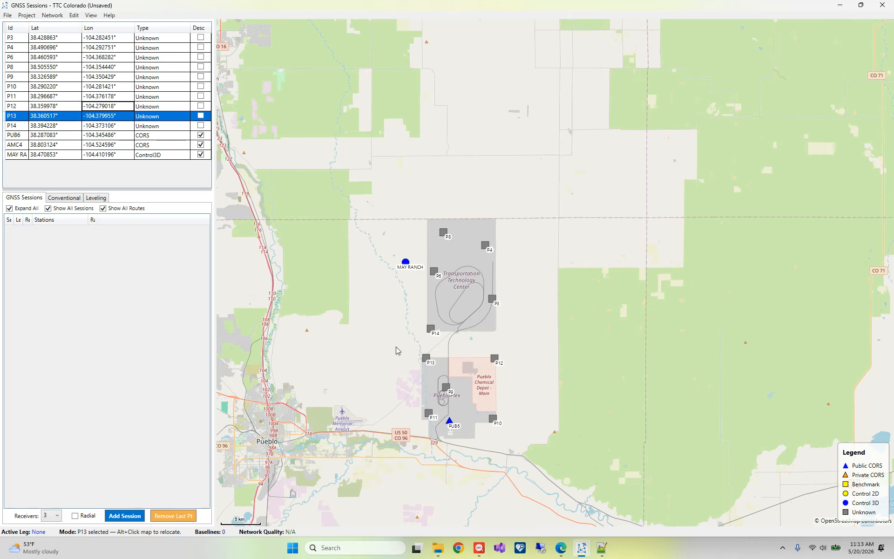
left_click_drag(397, 350, 390, 280)
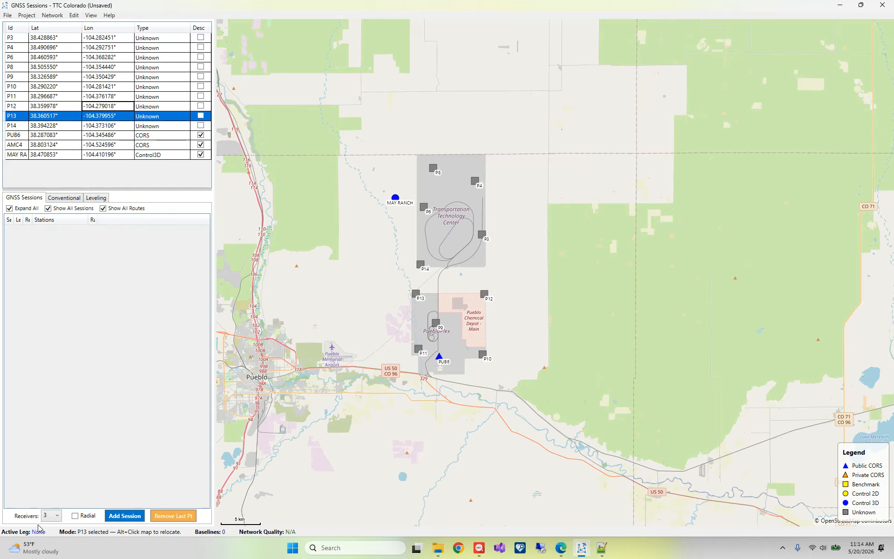
left_click(56, 518)
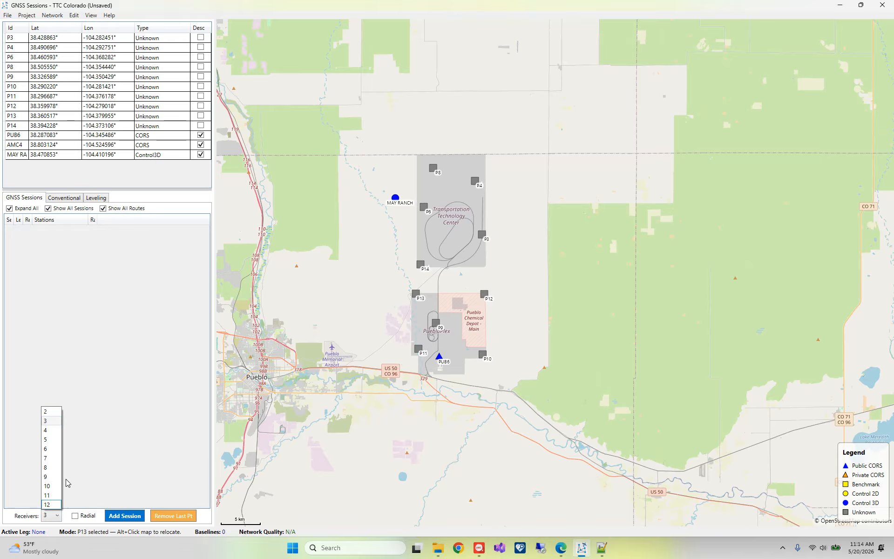
left_click(54, 431)
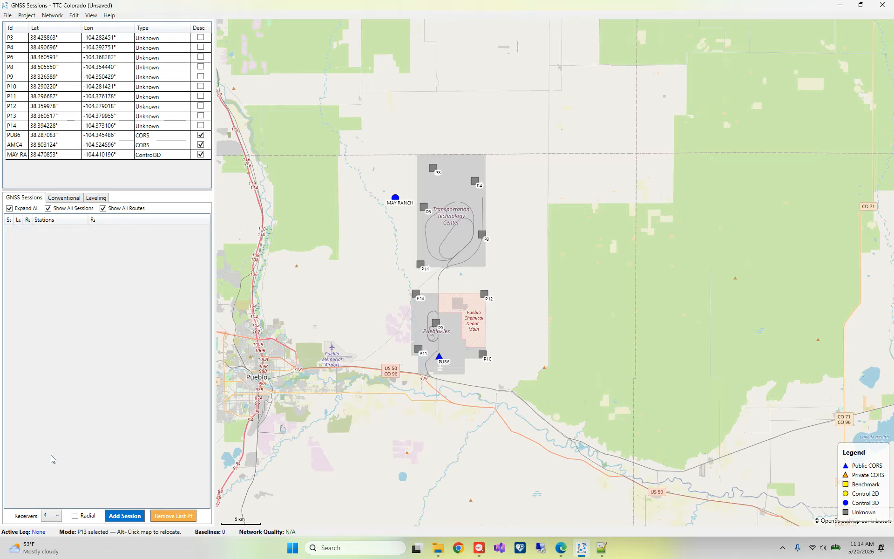
left_click(56, 518)
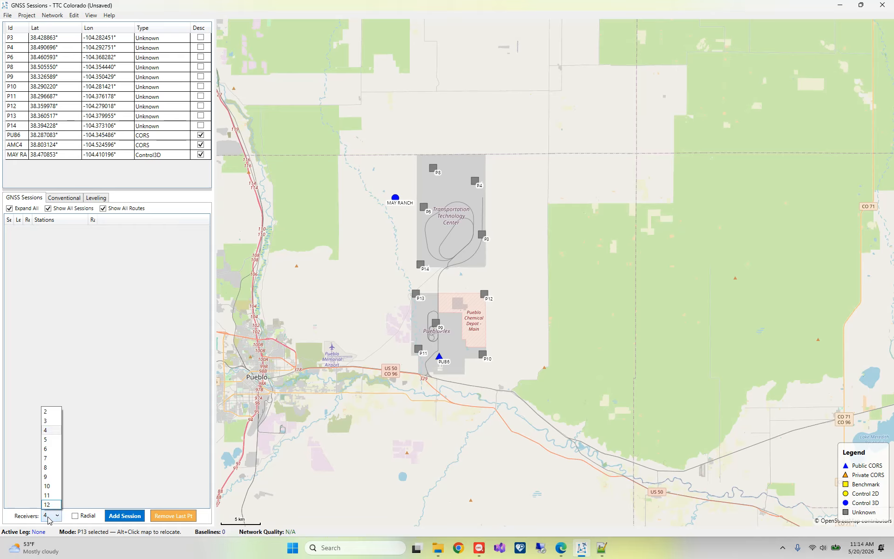
left_click(49, 429)
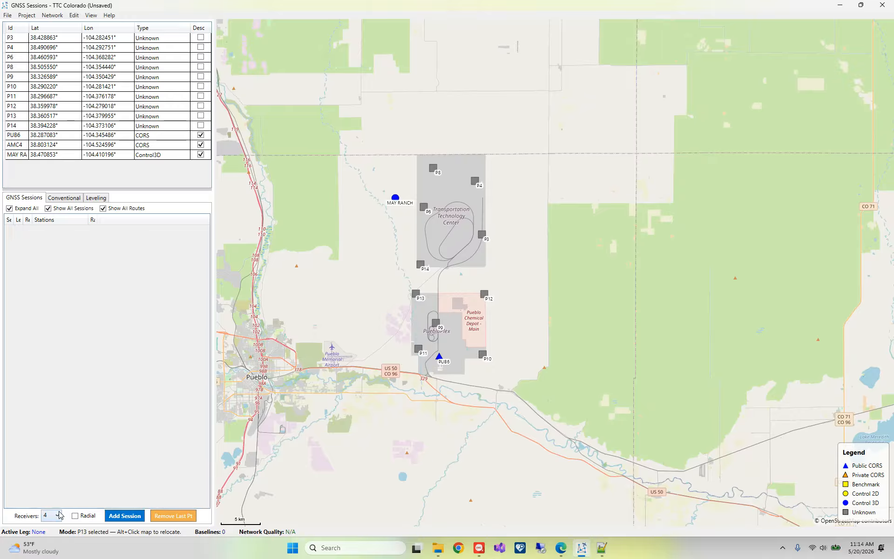
Step: Add the first GNSS session and widen the session list's columns so their headings are readable
left_click(377, 340)
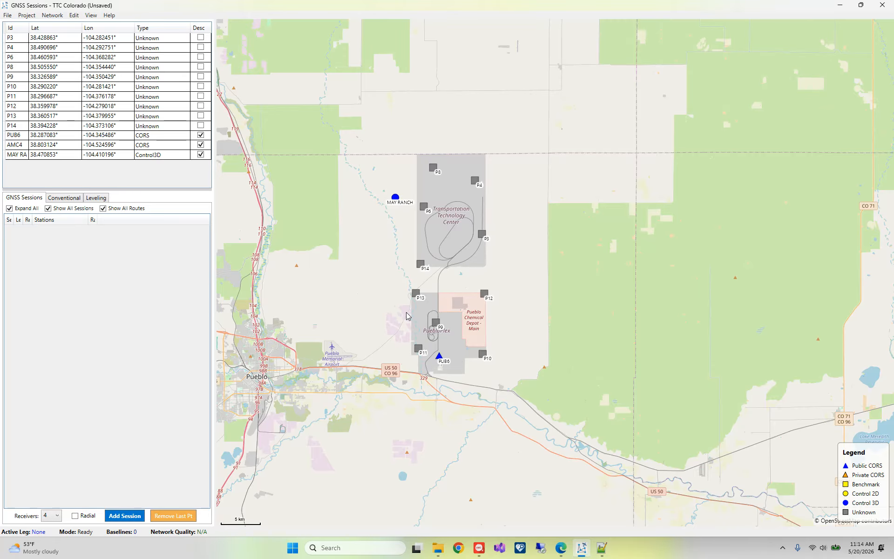
scroll(437, 360, "up", 2)
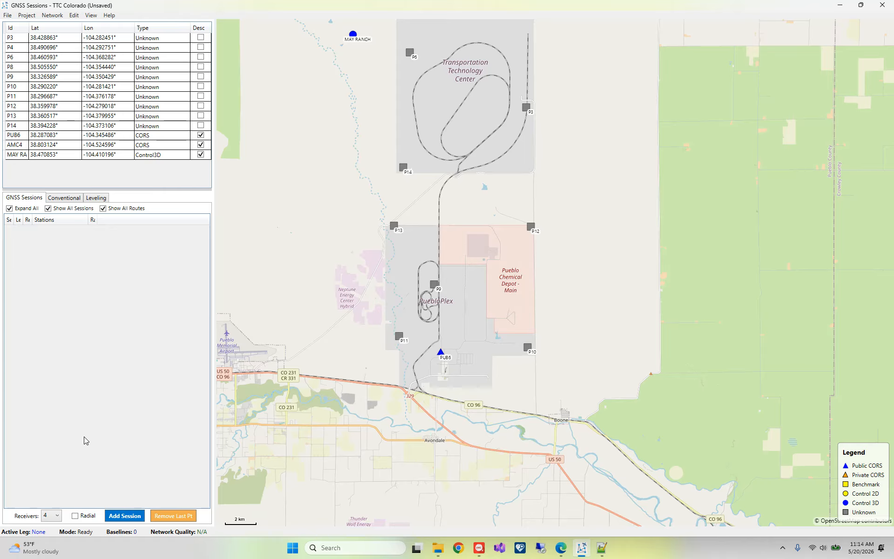
left_click(126, 515)
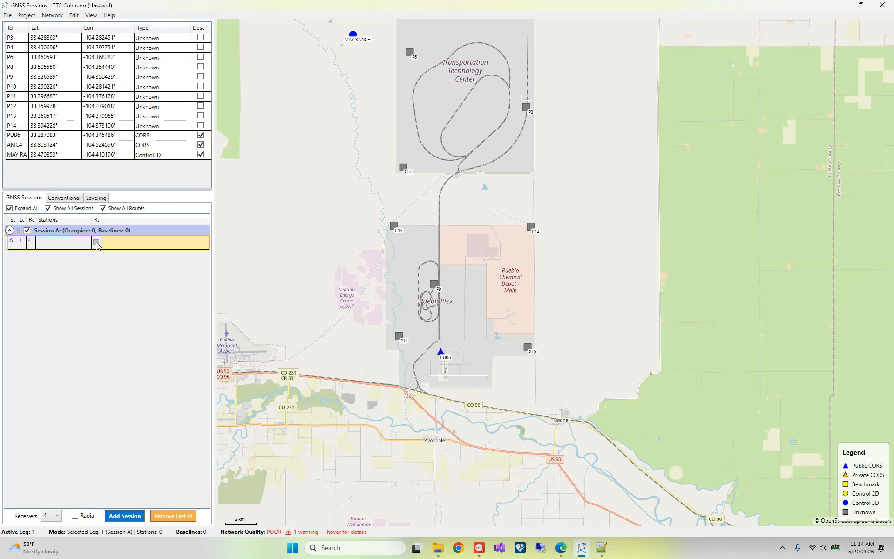
left_click_drag(106, 224, 117, 224)
mouse_move(37, 223)
left_mouse_down()
mouse_move(46, 222)
mouse_move(30, 220)
left_mouse_up()
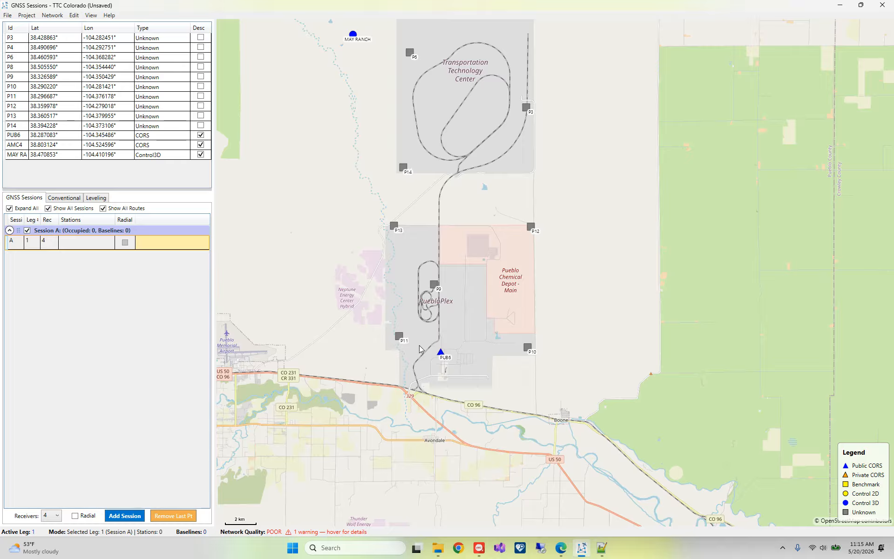
Step: Assign P10, P11, P13 and P14 in order to Session A, adding P9 after P11 and removing it again
left_click(525, 348)
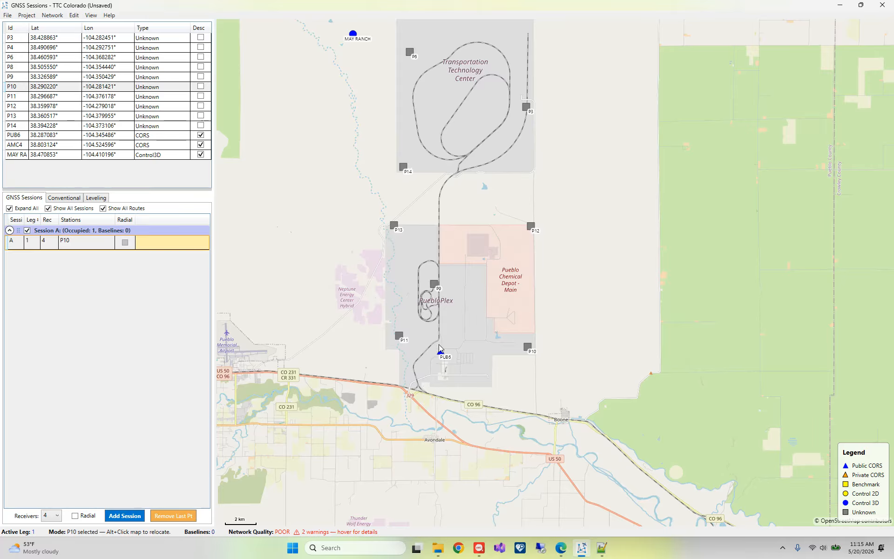
left_click(399, 336)
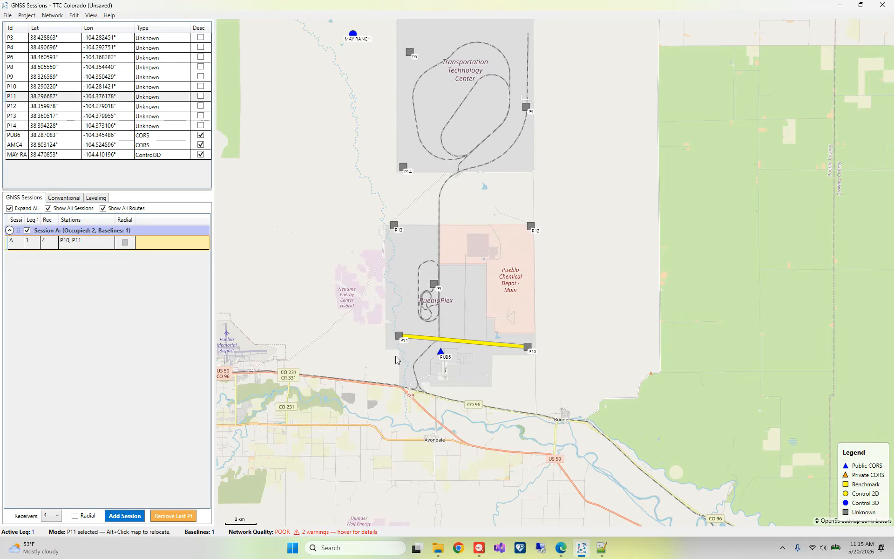
left_click(436, 286)
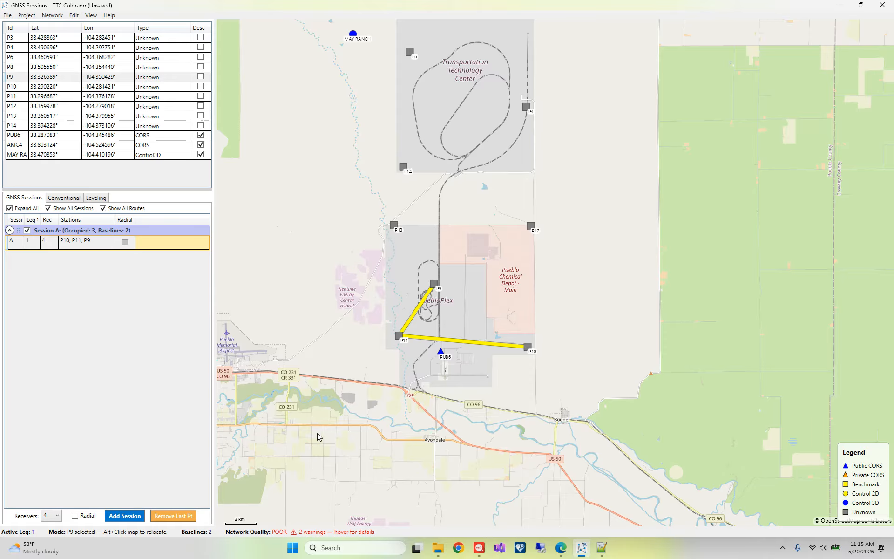
left_click(173, 515)
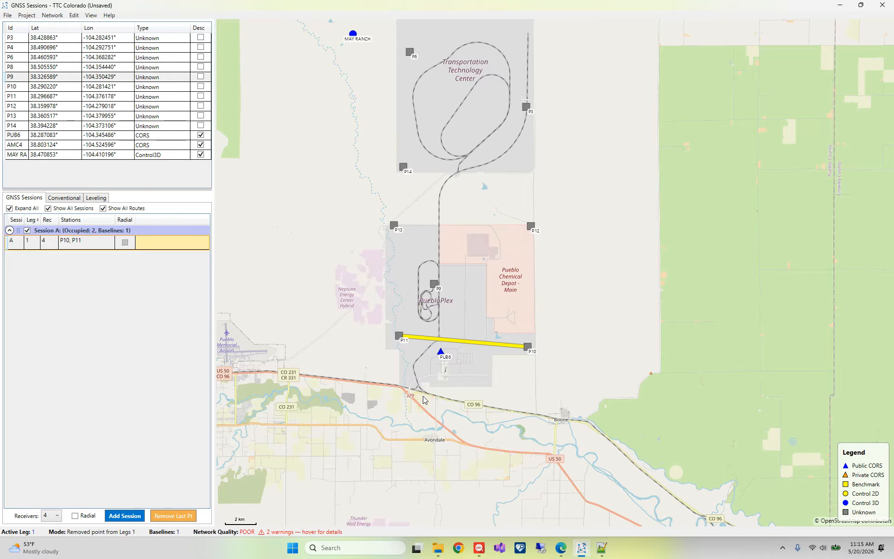
left_click(395, 225)
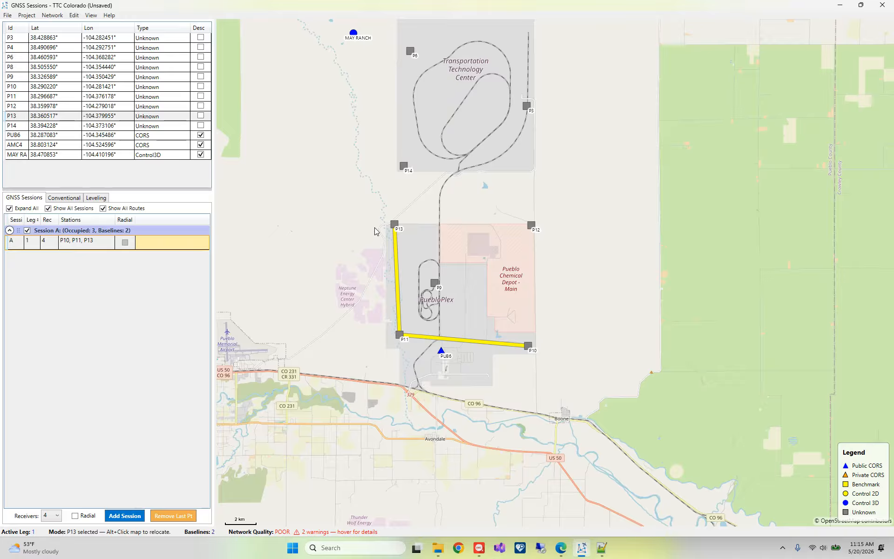
left_click(404, 167)
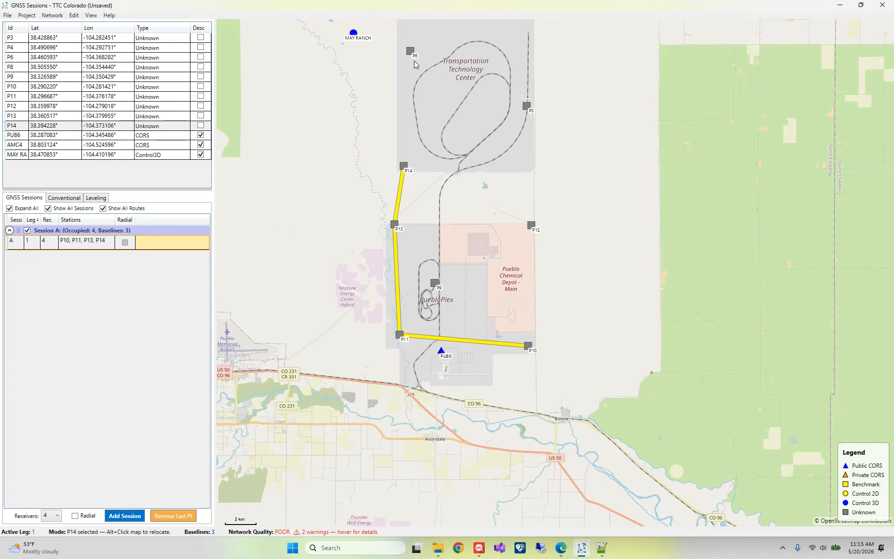
Step: Exceed Session A's receiver limit to start Session B, and assign P14, MAY RANCH, P6 and P3 to it in order
left_click(411, 53)
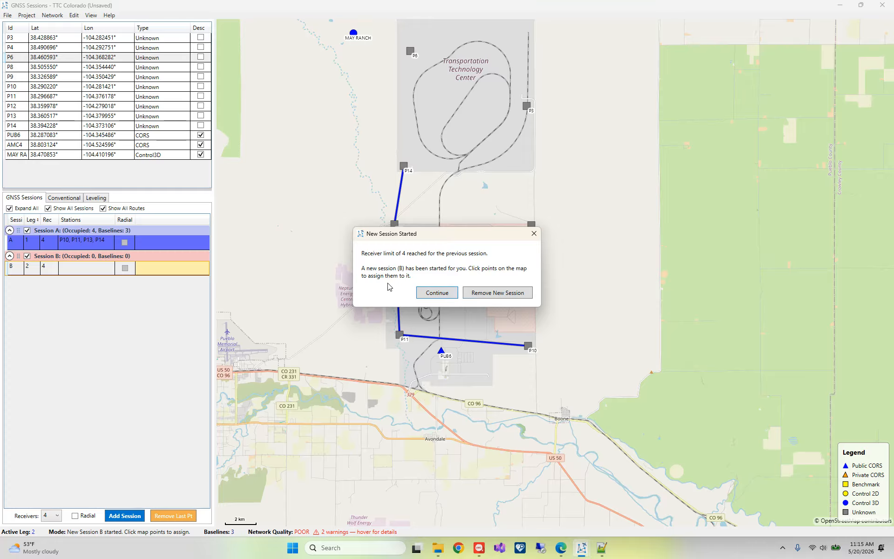
left_click(440, 293)
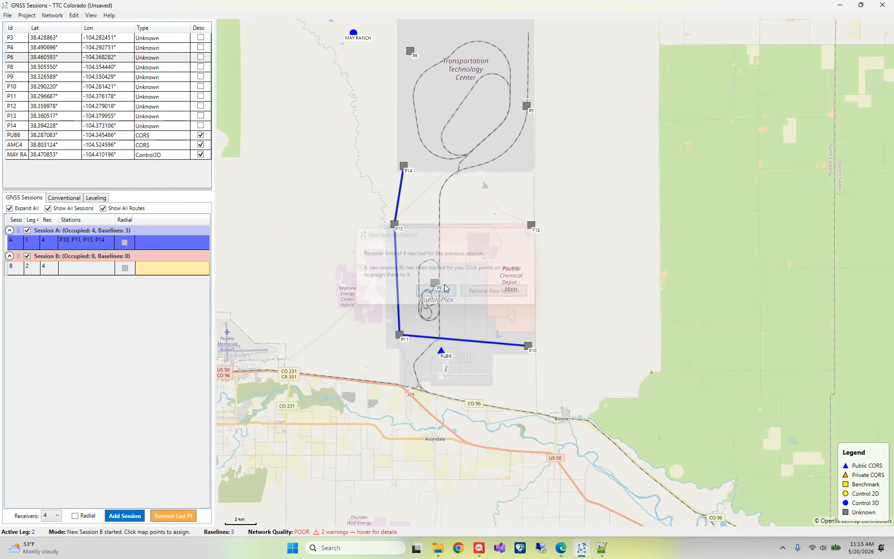
left_click(406, 166)
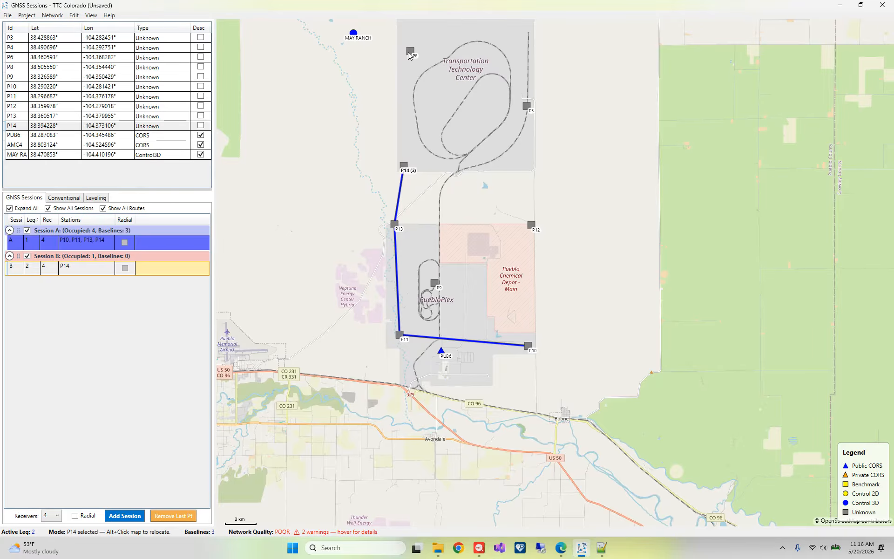
left_click(354, 34)
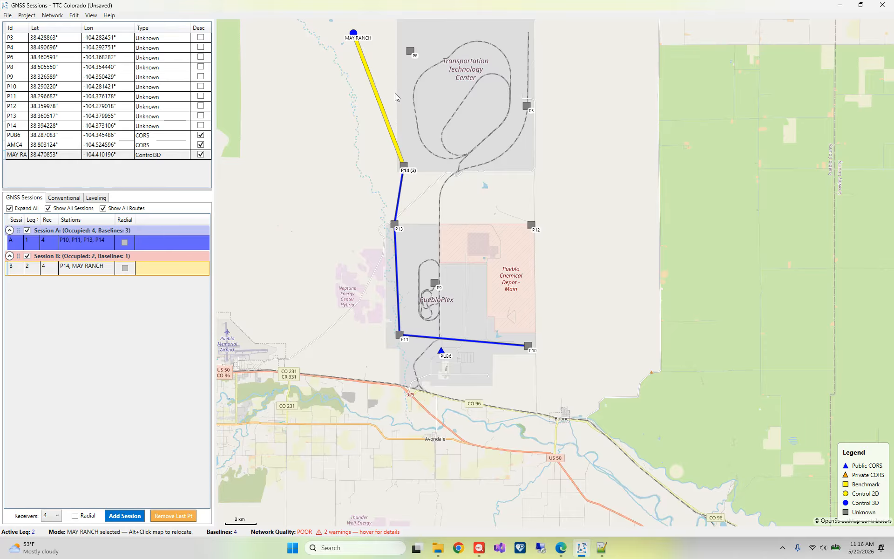
left_click(410, 51)
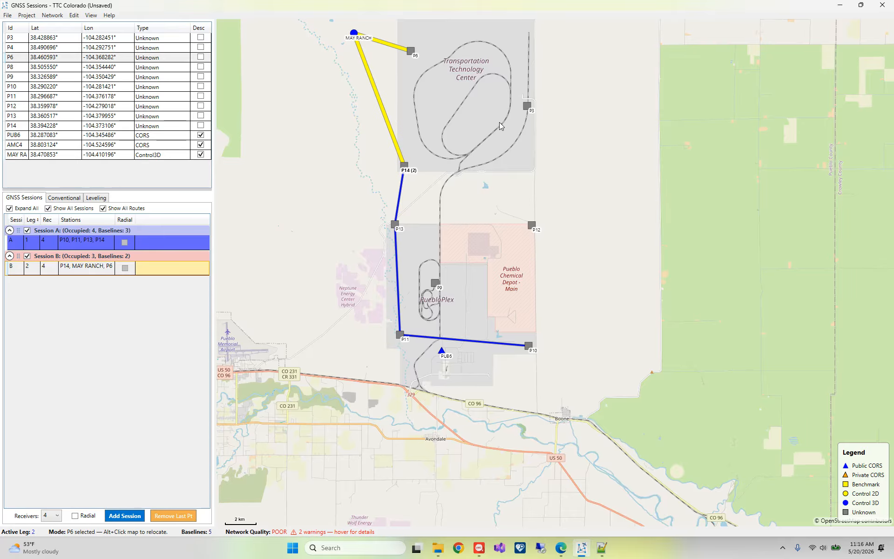
left_click(526, 106)
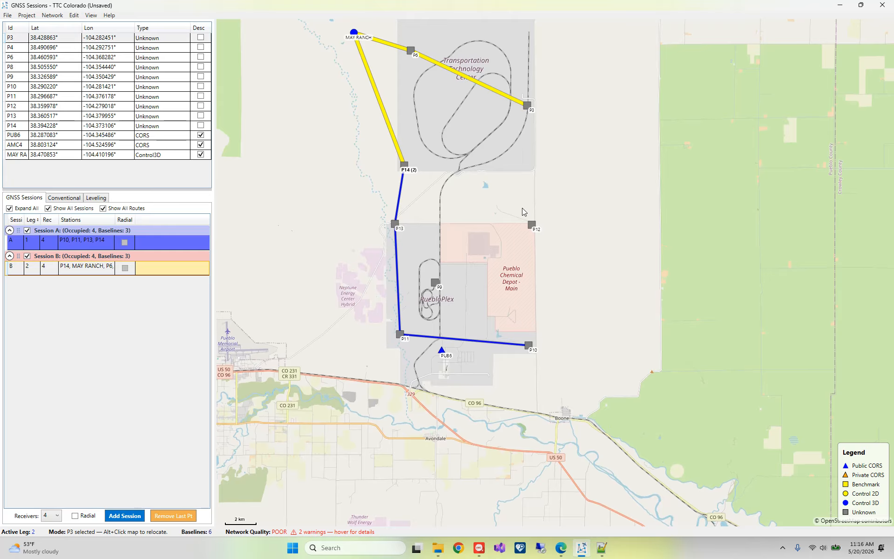
Step: Exceed Session B's receiver limit to start Session C, and assign P3, P12 and P10 to it in order
left_click(531, 223)
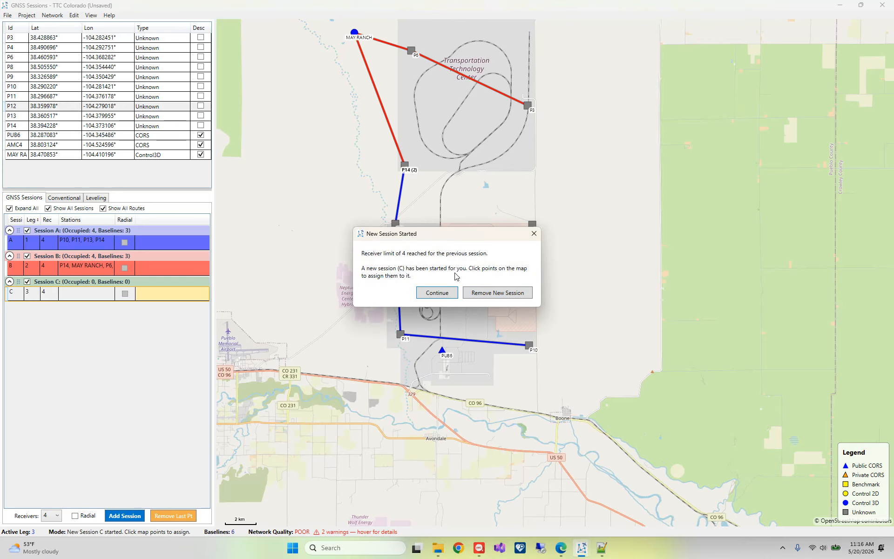
left_click(449, 292)
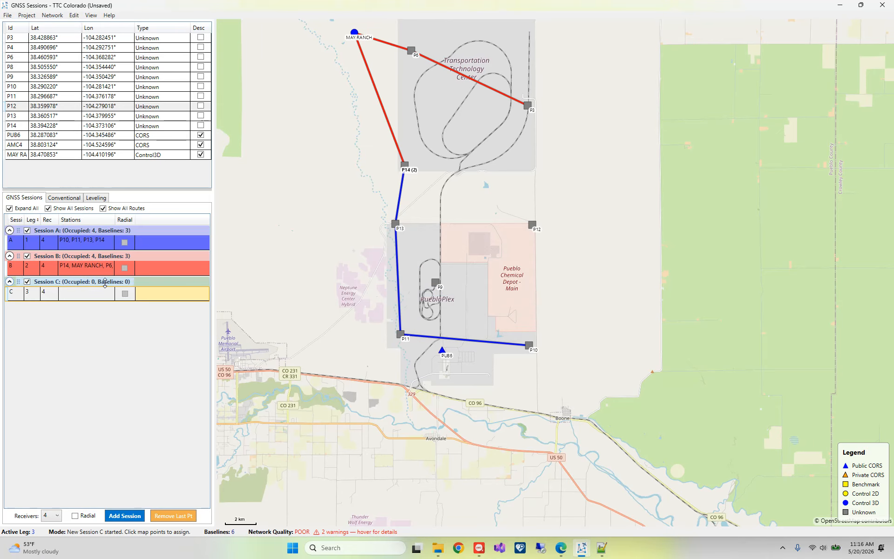
left_click(528, 106)
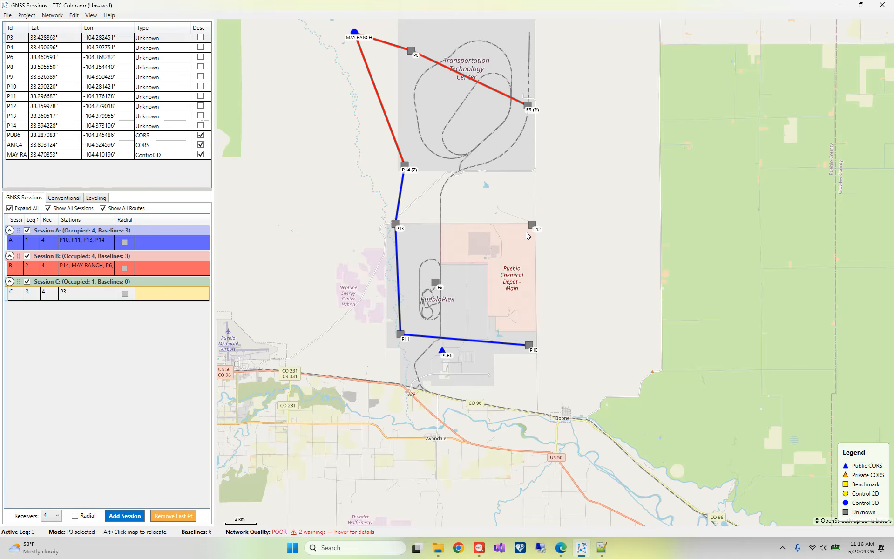
left_click(532, 224)
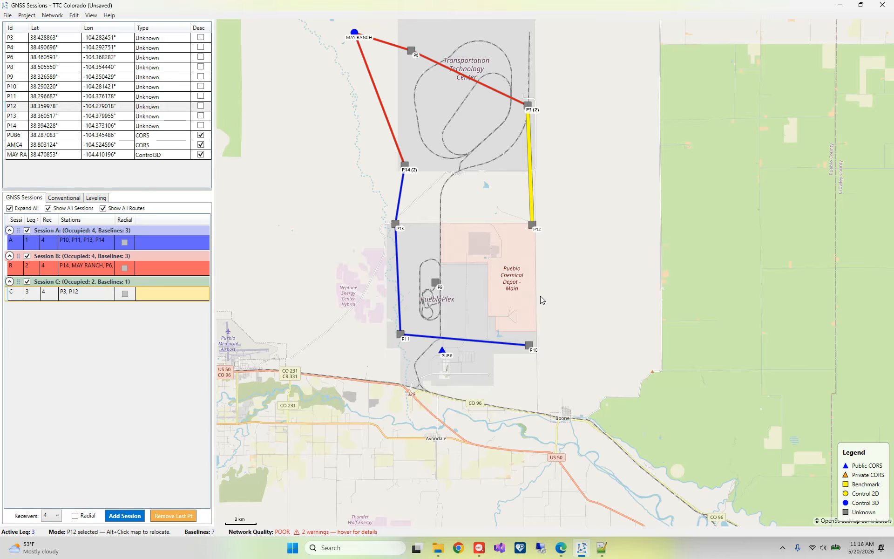
left_click(529, 345)
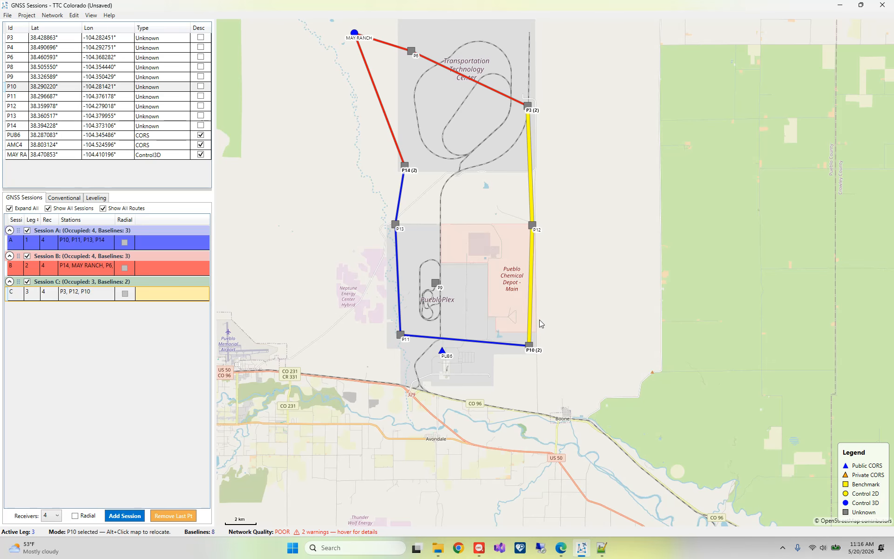
Step: Assign P9 to Session C as its fourth station and review the network quality warnings
scroll(536, 321, "down", 1)
scroll(493, 313, "up", 1)
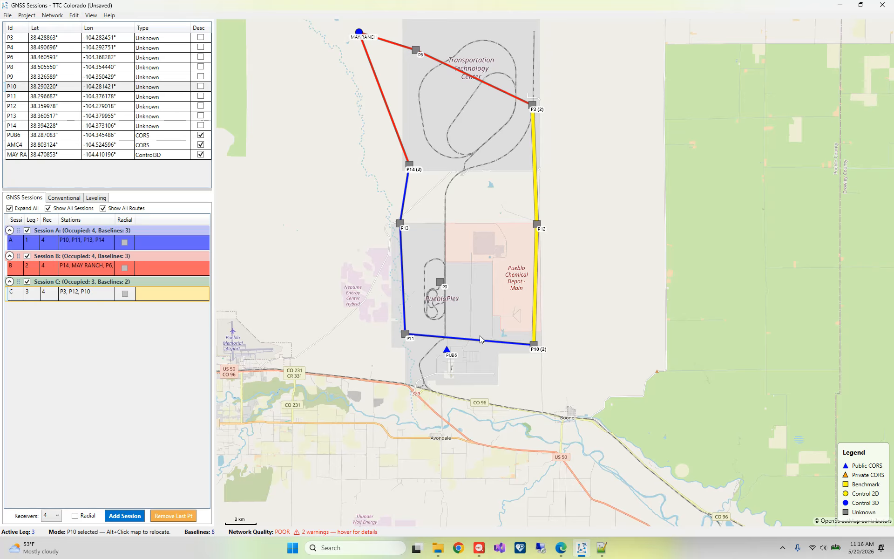
left_click(441, 282)
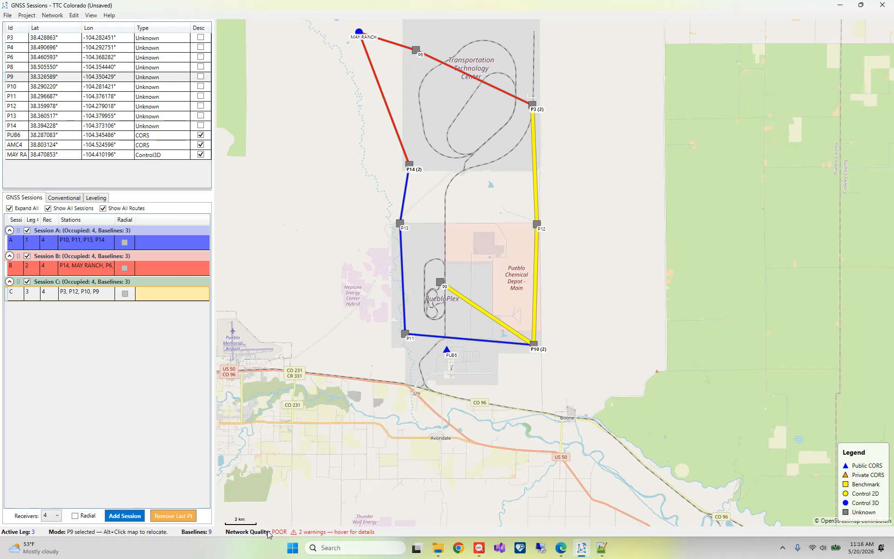
mouse_move(278, 537)
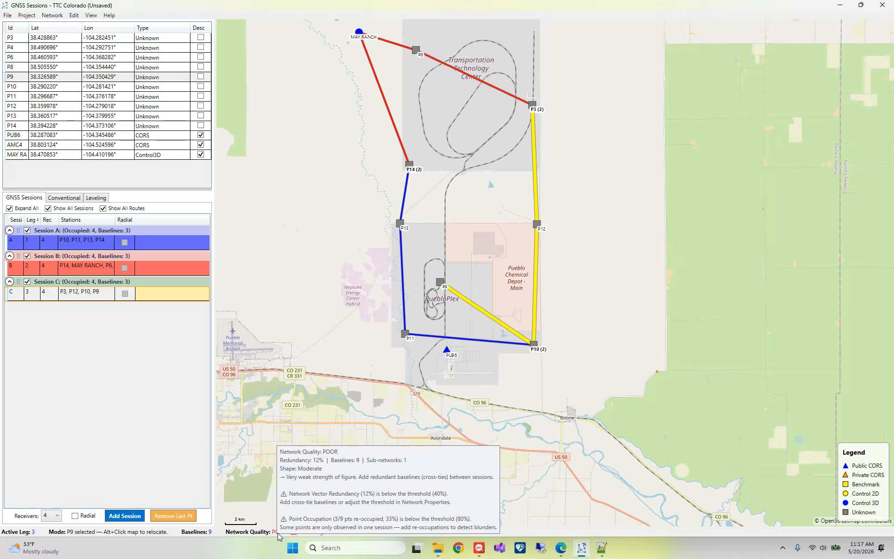
left_click(55, 16)
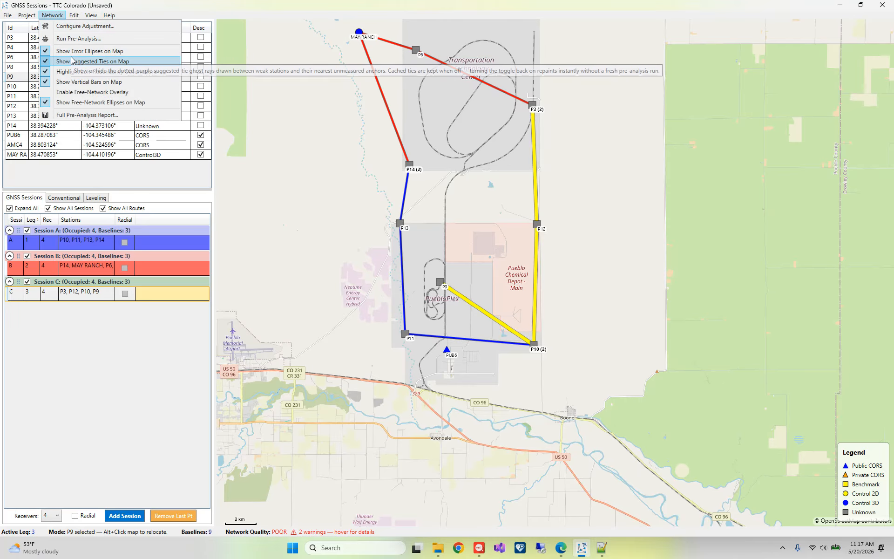
left_click(71, 61)
left_click(56, 16)
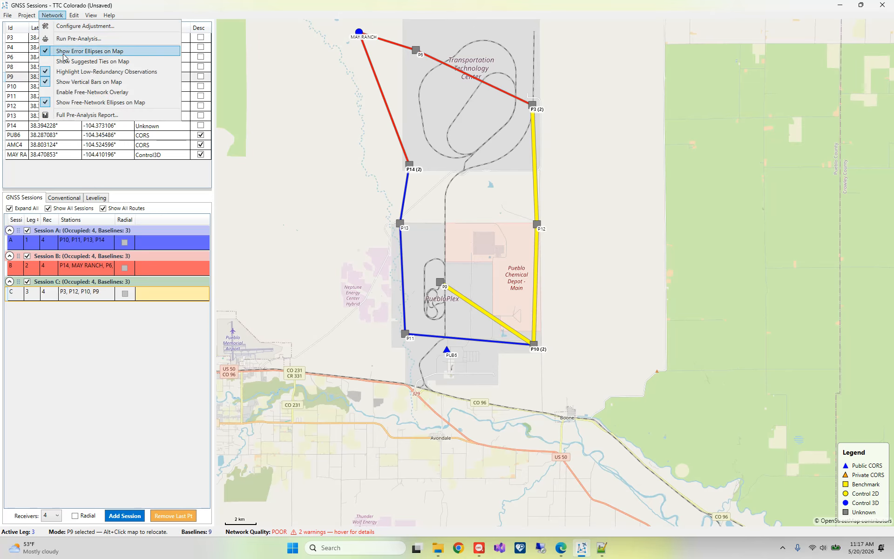
left_click(67, 61)
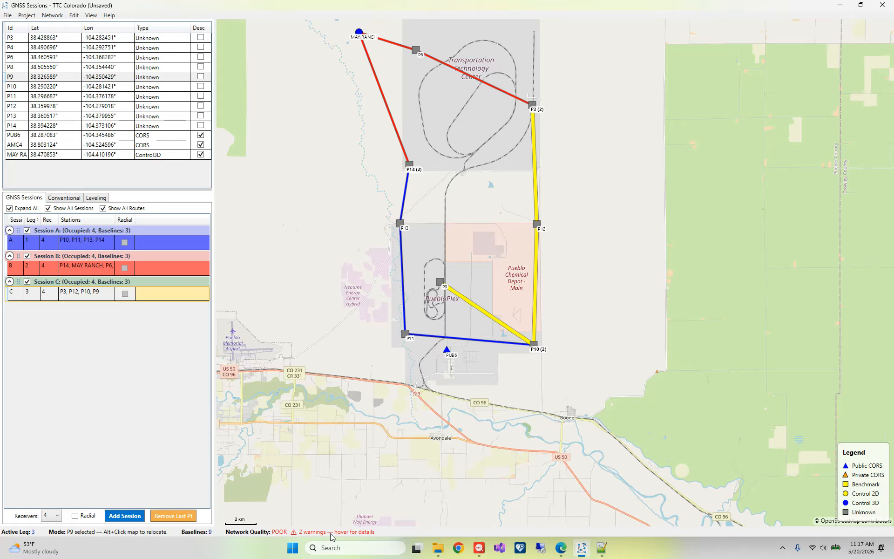
Step: Add a radial leg to Session A linking PUB6 to P10, and discard the new session started by exceeding its receiver limit
left_click(399, 452)
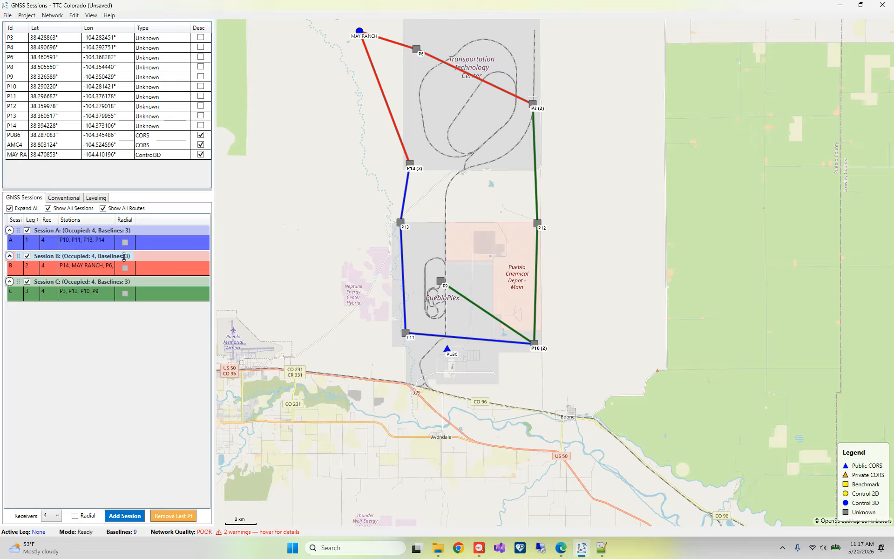
right_click(104, 247)
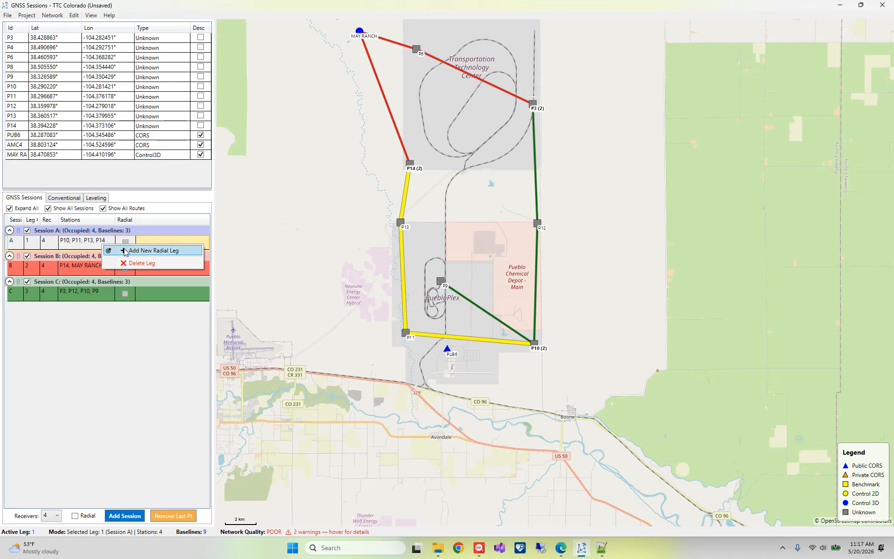
left_click(125, 251)
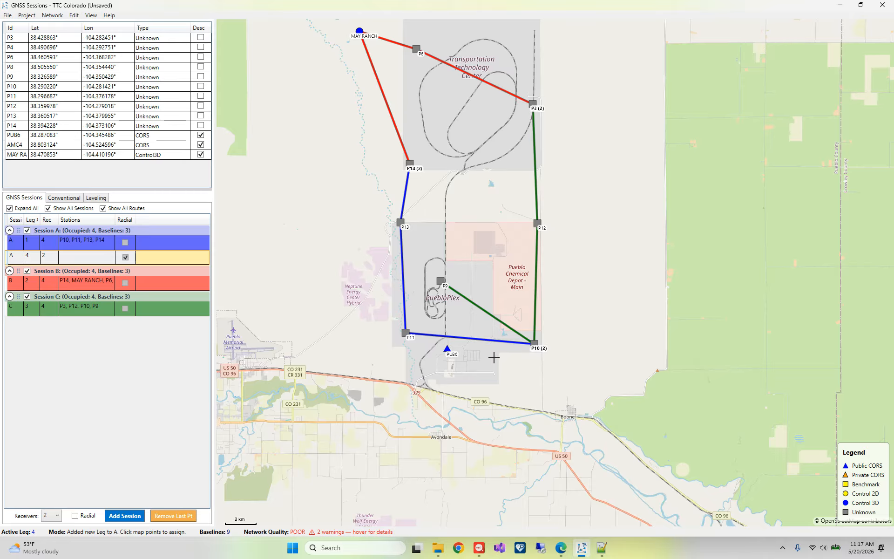
left_click(455, 356)
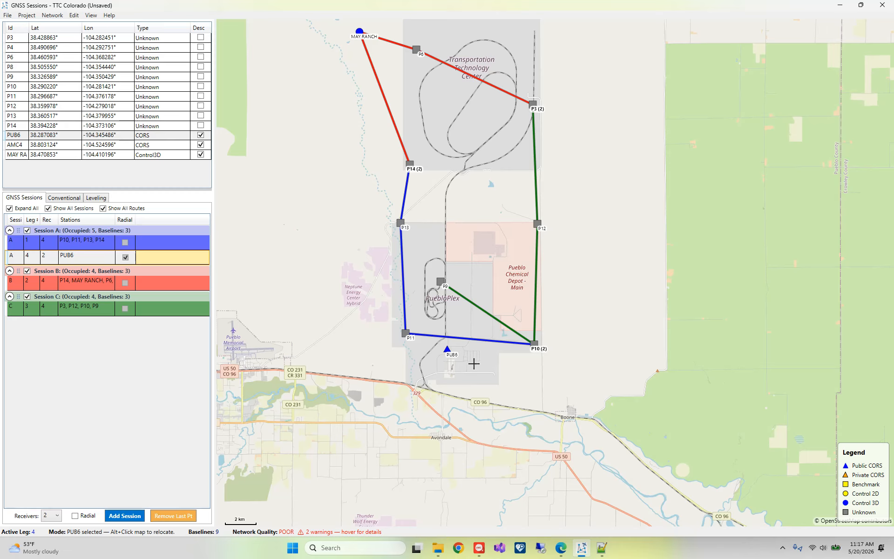
left_click(536, 346)
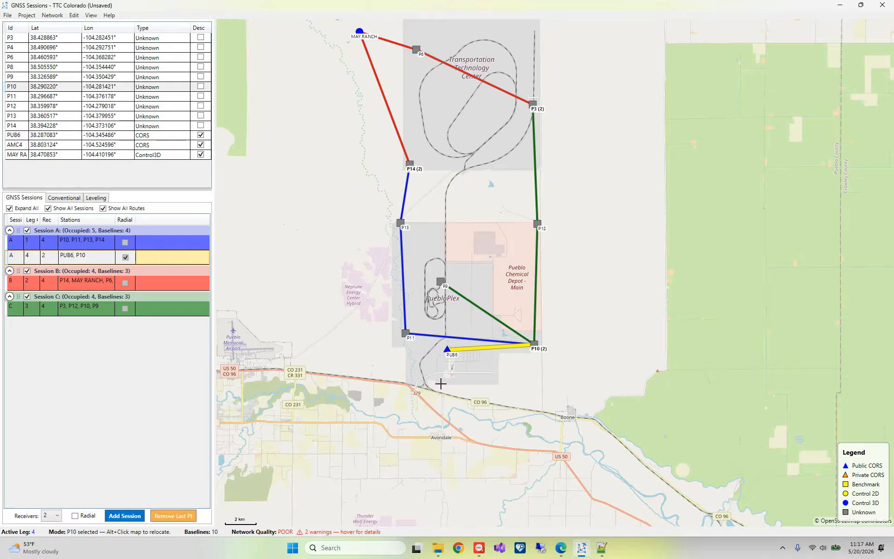
left_click(441, 383)
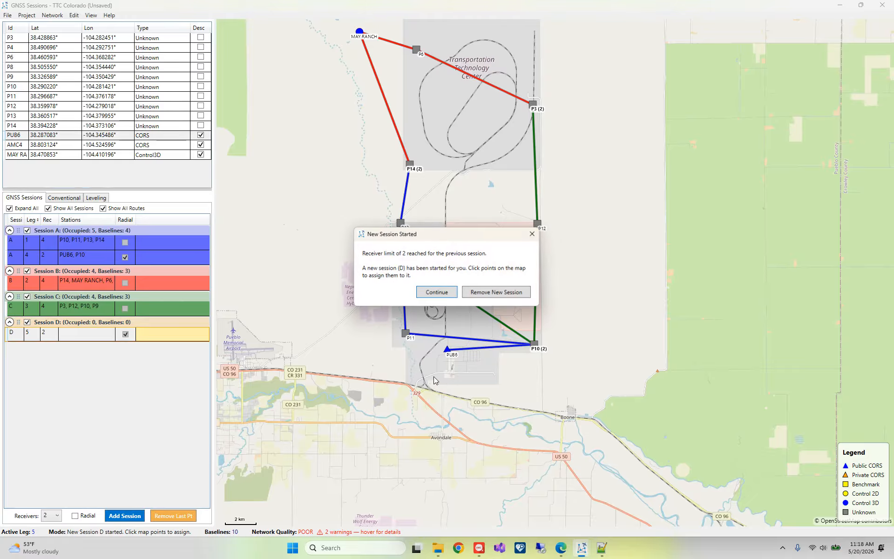
left_click(486, 293)
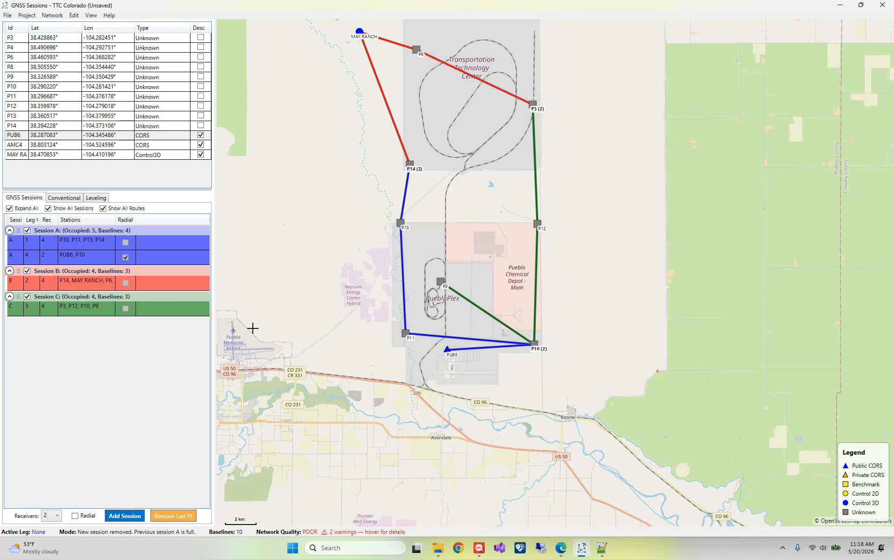
Step: Add a new radial leg to Session A connecting AMC4 to P14, and clear the active leg selection
right_click(98, 262)
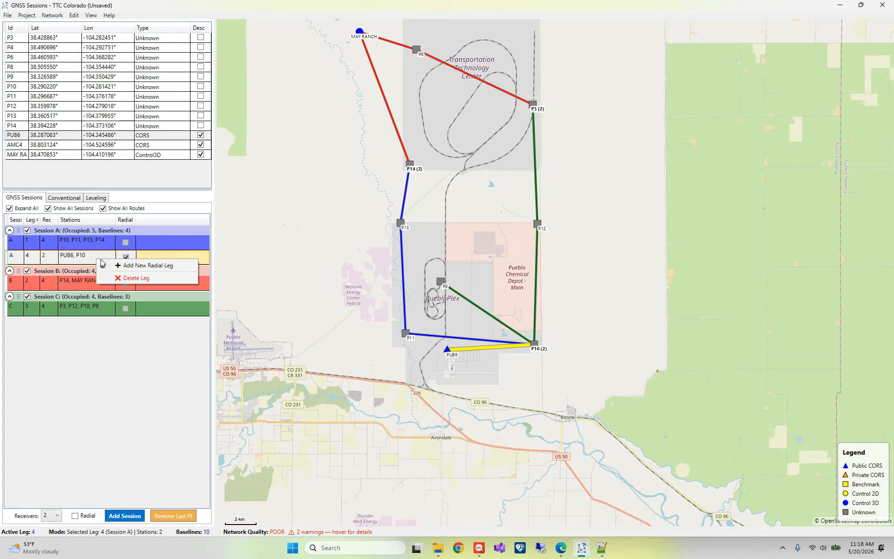
left_click(123, 267)
scroll(369, 393, "down", 3)
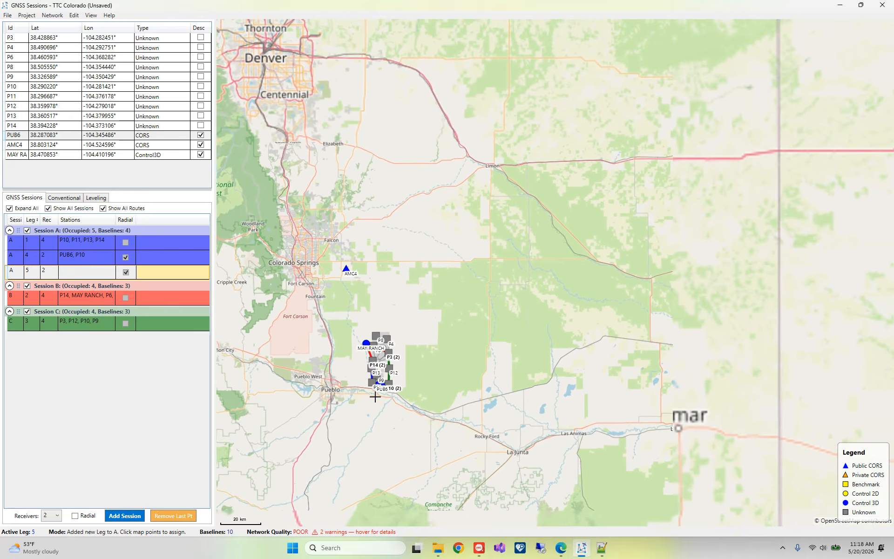
left_click(353, 279)
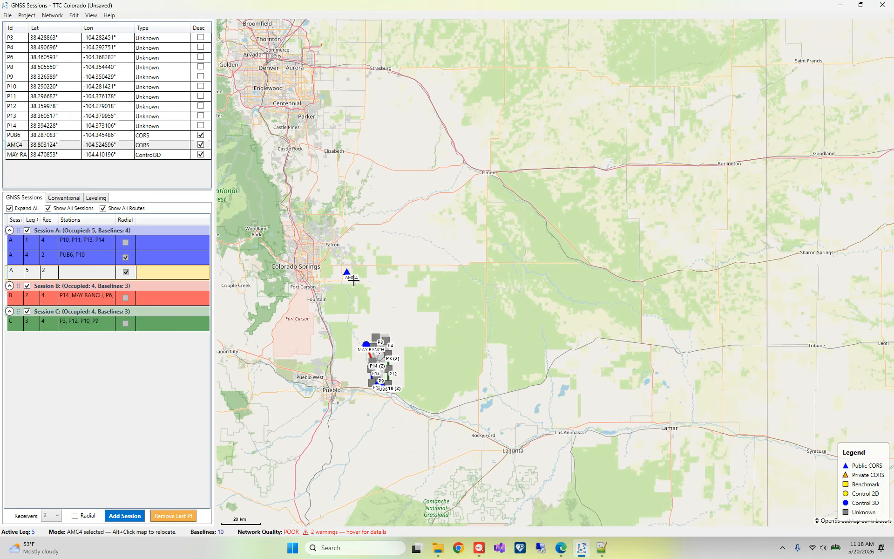
scroll(366, 376, "up", 3)
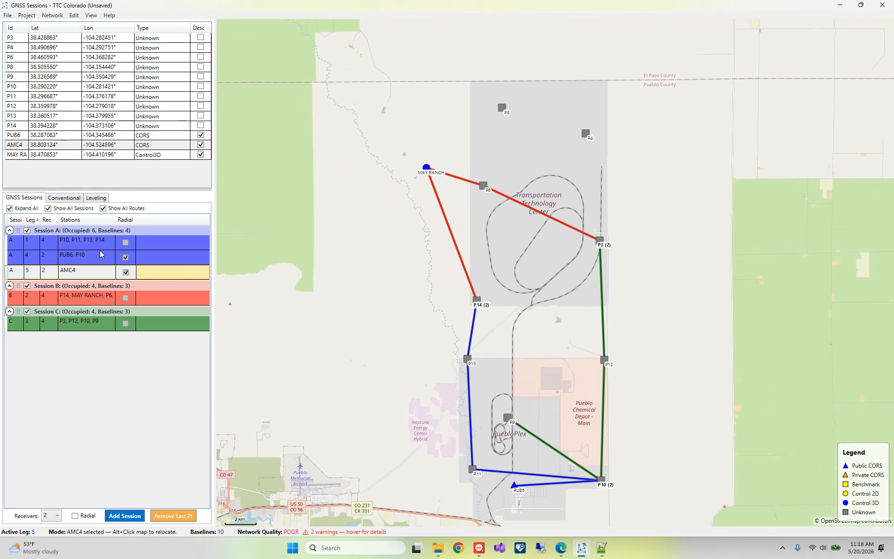
left_click(486, 310)
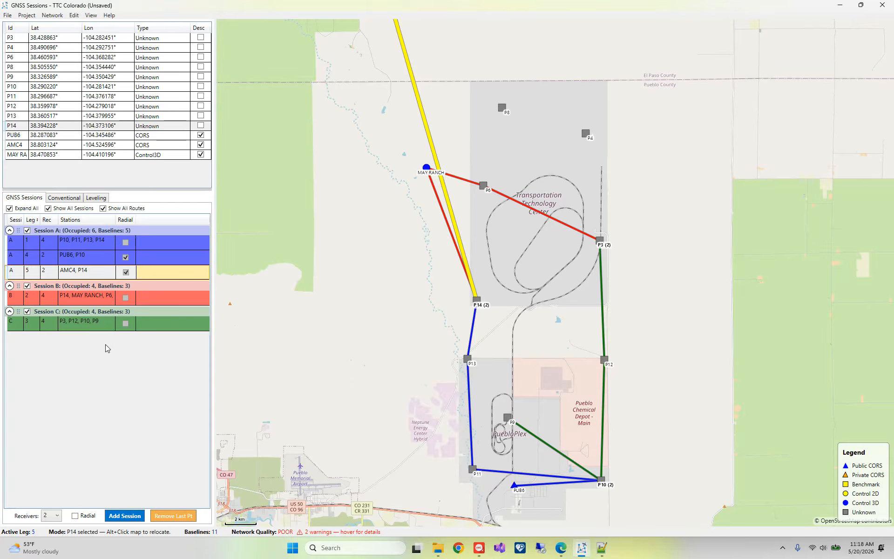
left_click(351, 356)
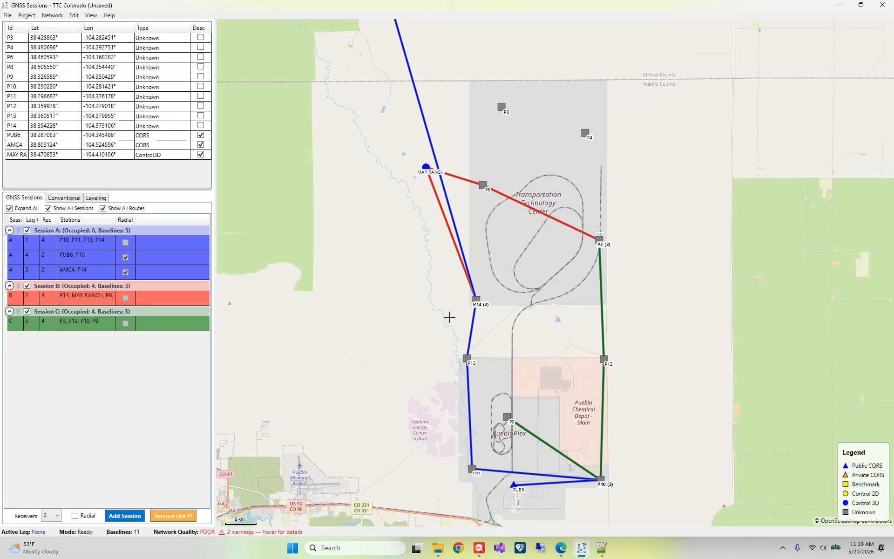
Step: Hide Sessions A and C on the map, and add a new radial leg to Session B from PUB6 to P3
left_click(27, 230)
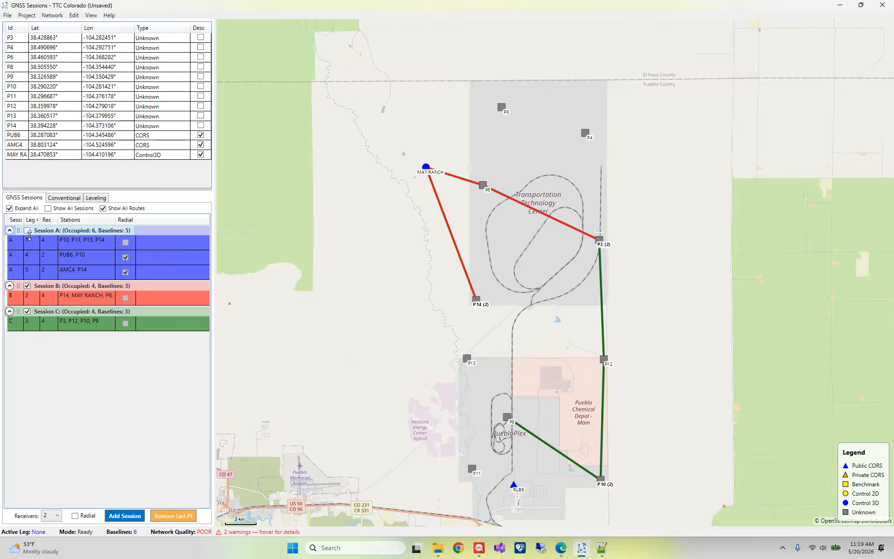
left_click(27, 311)
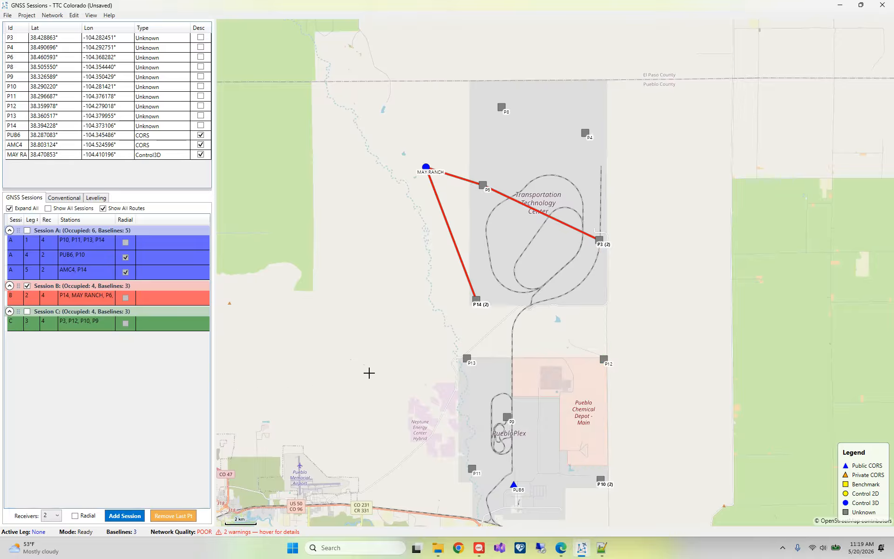
right_click(99, 298)
left_click(123, 313)
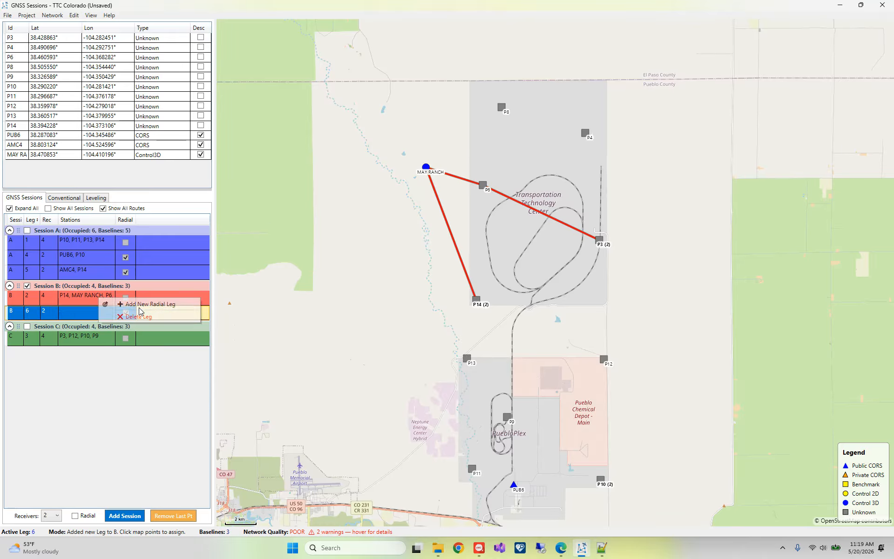
left_click(523, 496)
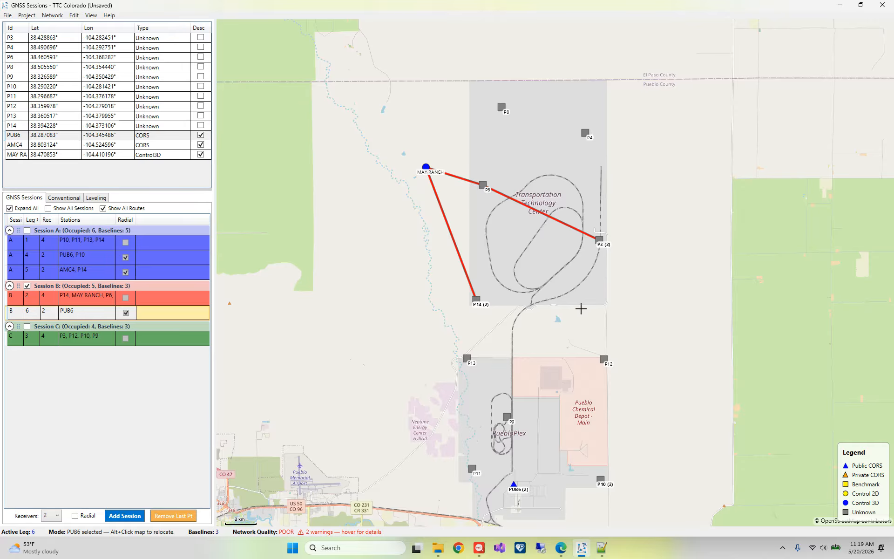
left_click(605, 248)
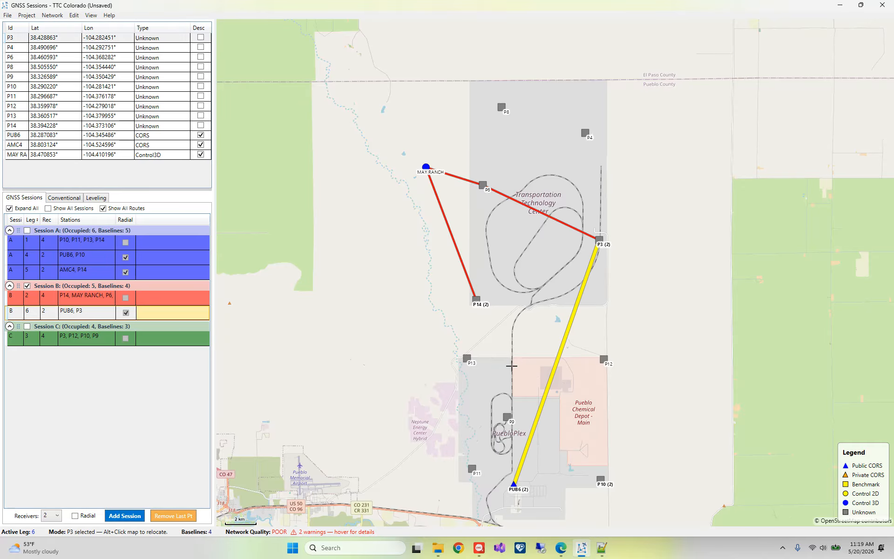
Step: Add another radial leg to Session B connecting AMC4 to P6
right_click(114, 317)
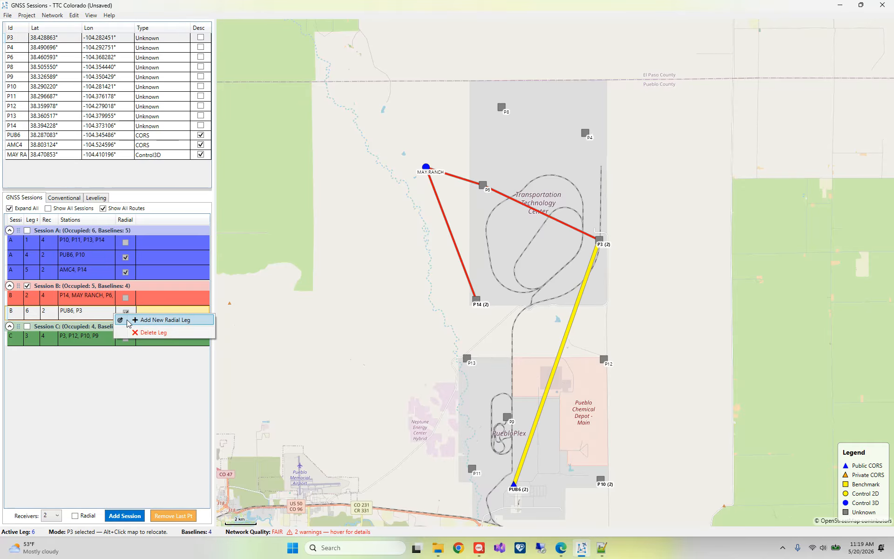
left_click(187, 319)
scroll(456, 265, "down", 3)
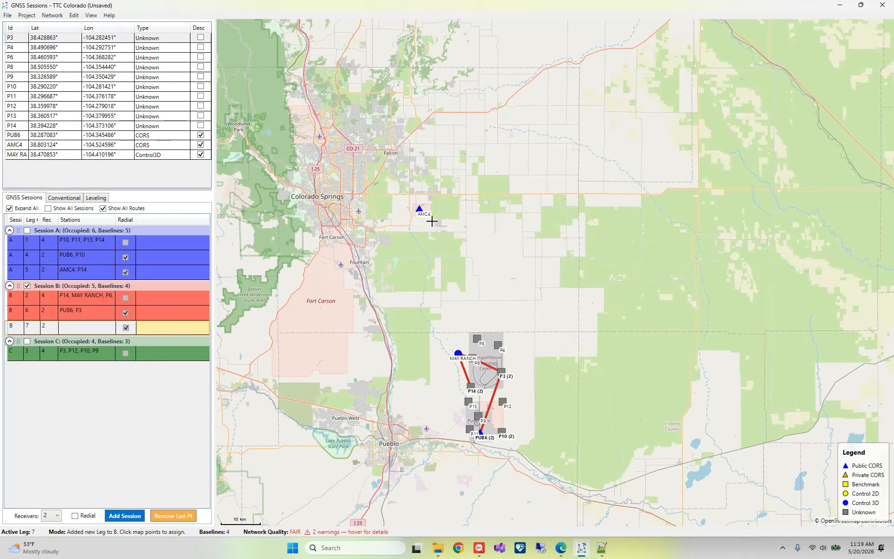
left_click(428, 218)
scroll(481, 357, "up", 3)
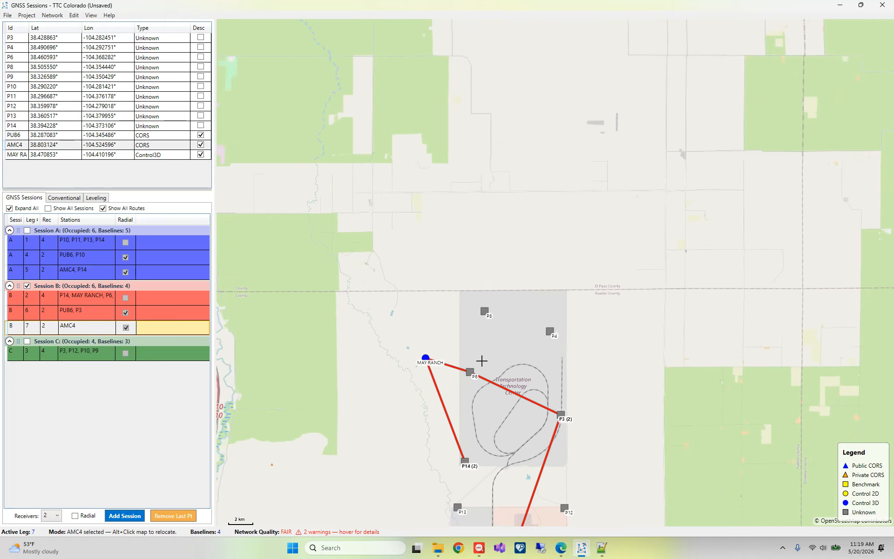
left_click(468, 380)
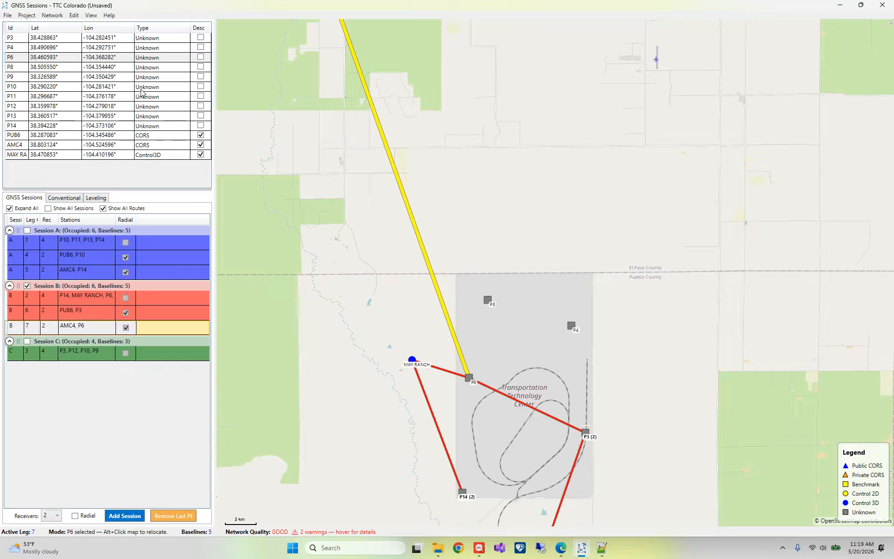
Step: Fit the map view to all points and clear the active leg selection to examine Session B's baselines
scroll(368, 279, "down", 2)
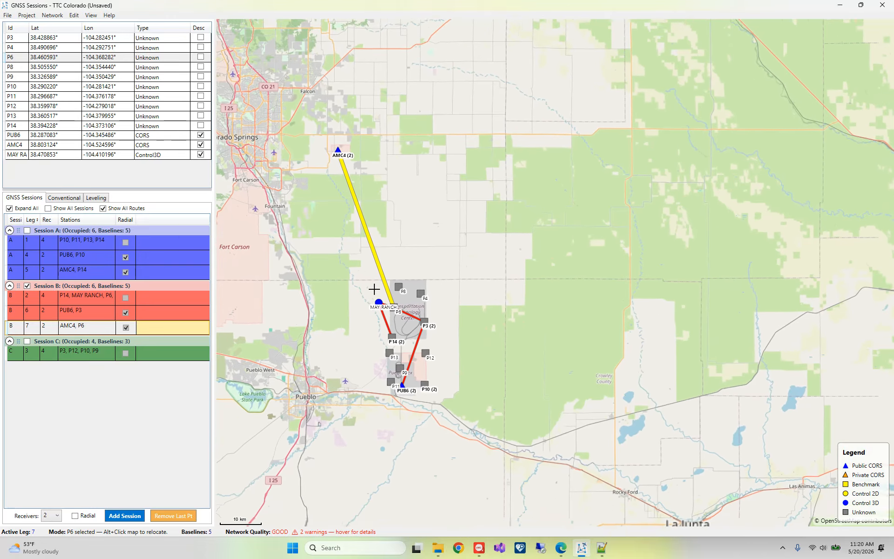
scroll(313, 233, "up", 3)
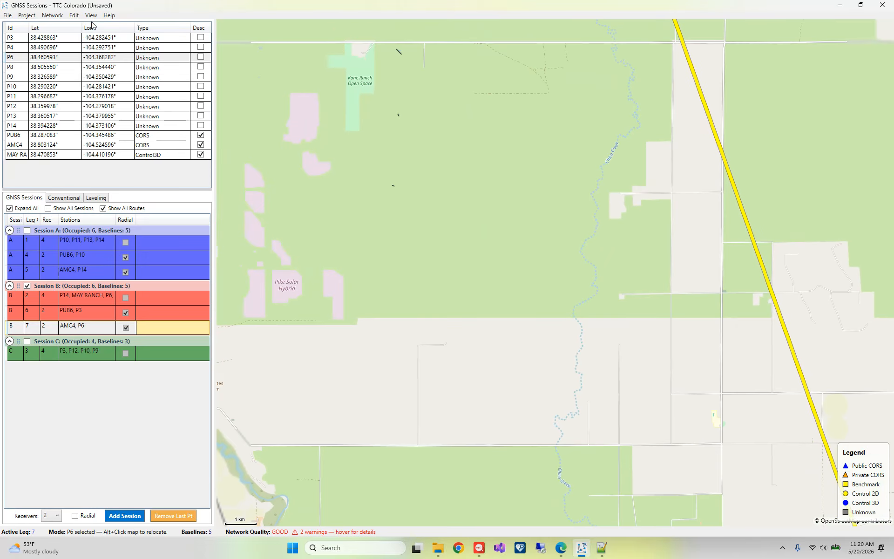
left_click(91, 15)
left_click(102, 69)
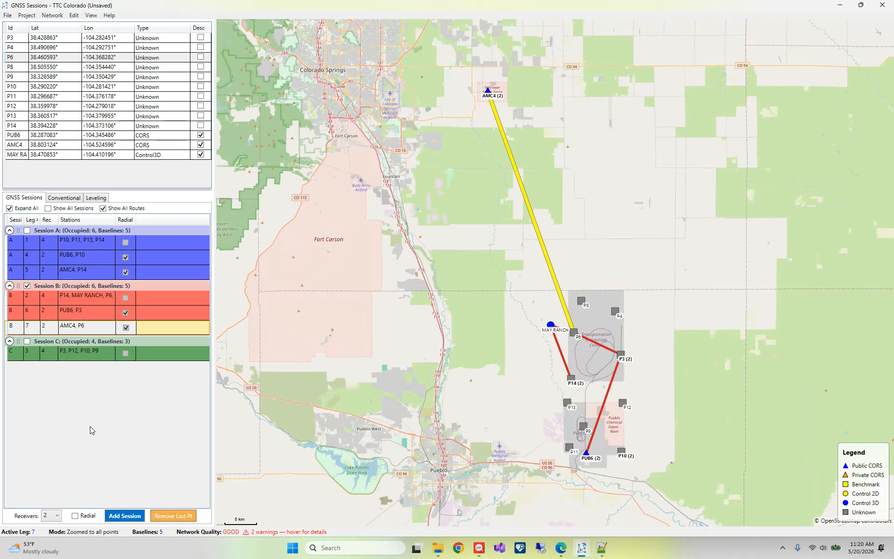
left_click(249, 422)
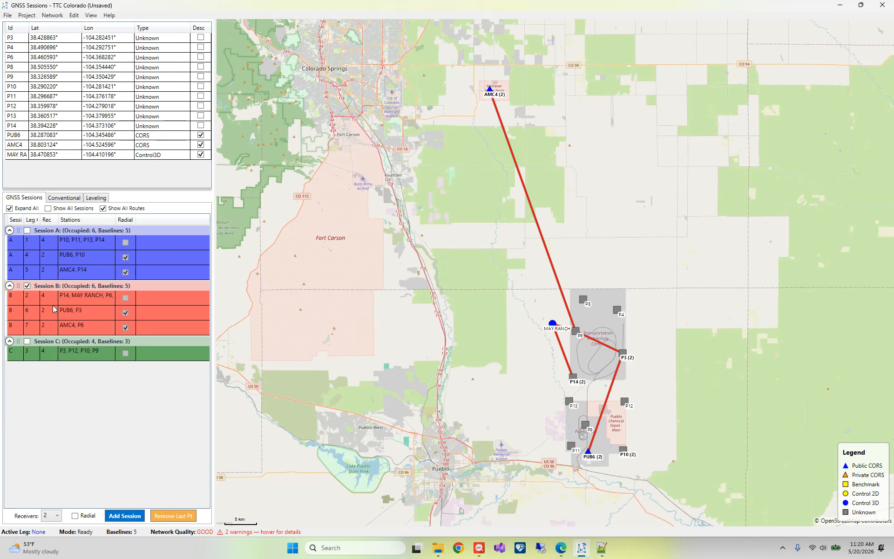
Step: Hide Session B, show Session C, and start a new radial leg in Session C at PUB6
left_click(27, 286)
left_click(27, 341)
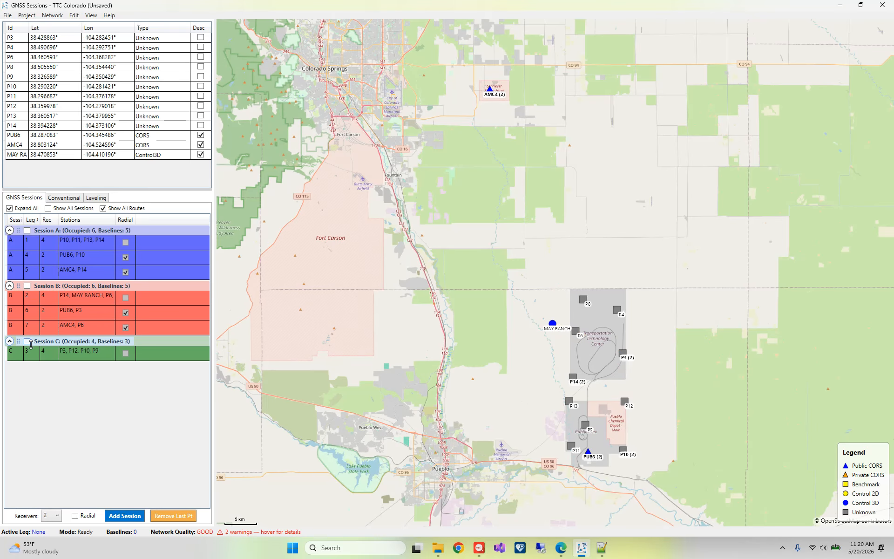
right_click(60, 356)
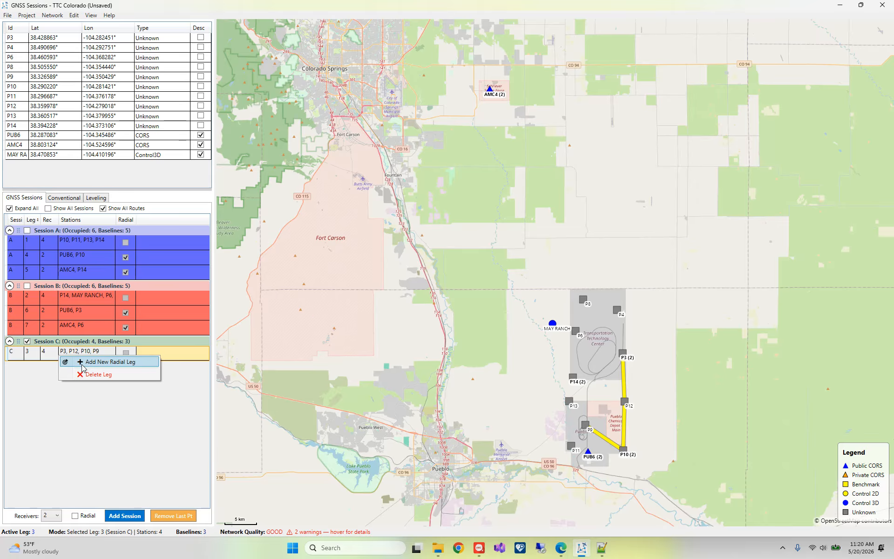
left_click(73, 363)
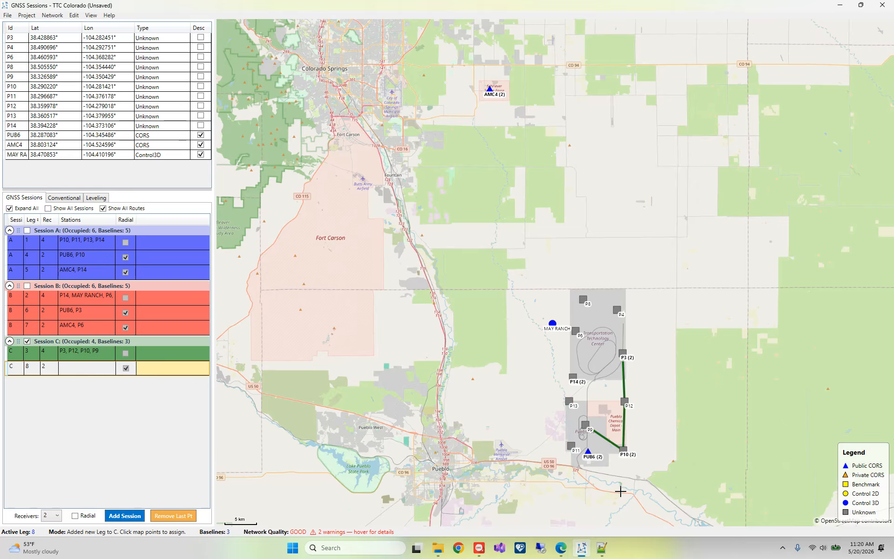
scroll(620, 491, "up", 3)
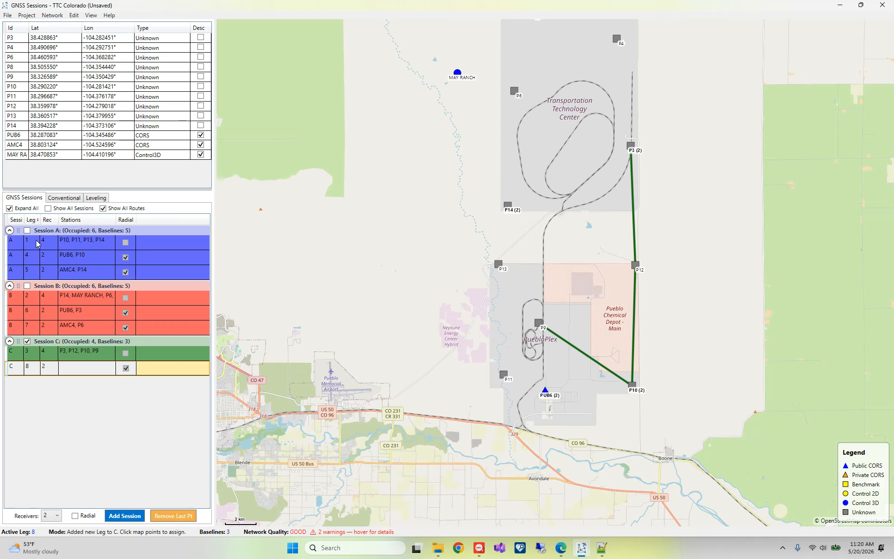
left_click(551, 397)
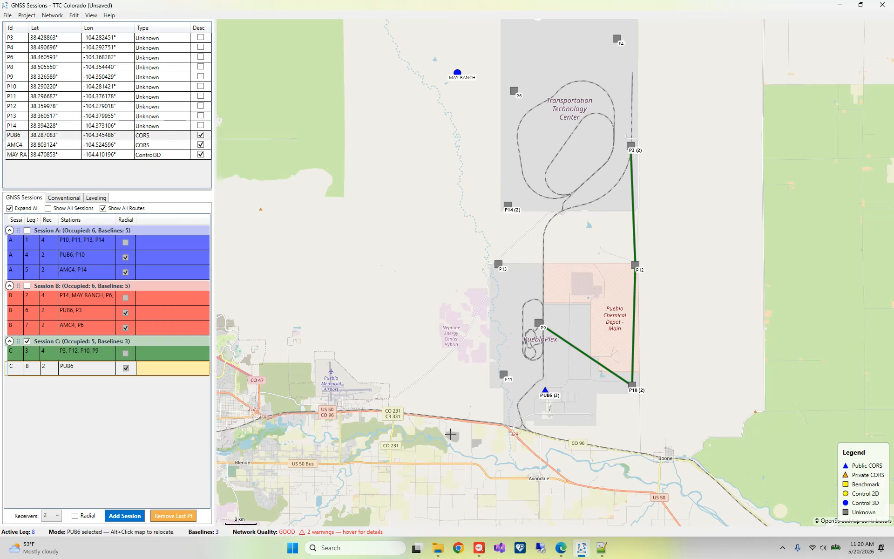
Step: Show Session A on the map again and complete Session C's PUB6 radial leg with P9
left_click(27, 230)
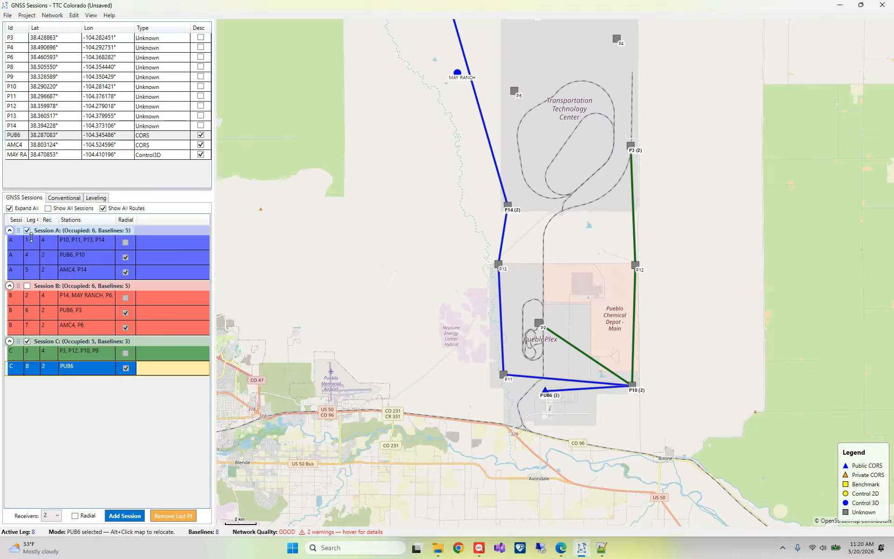
left_click(27, 286)
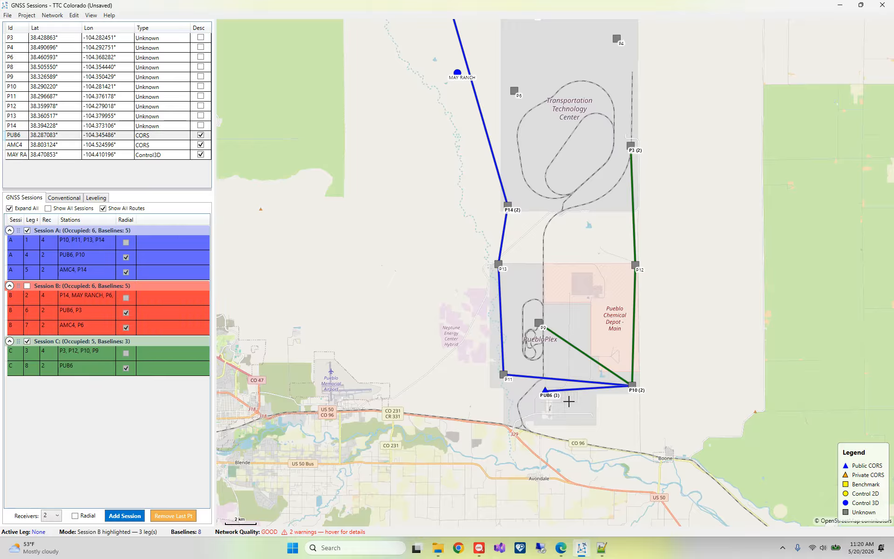
left_click(545, 335)
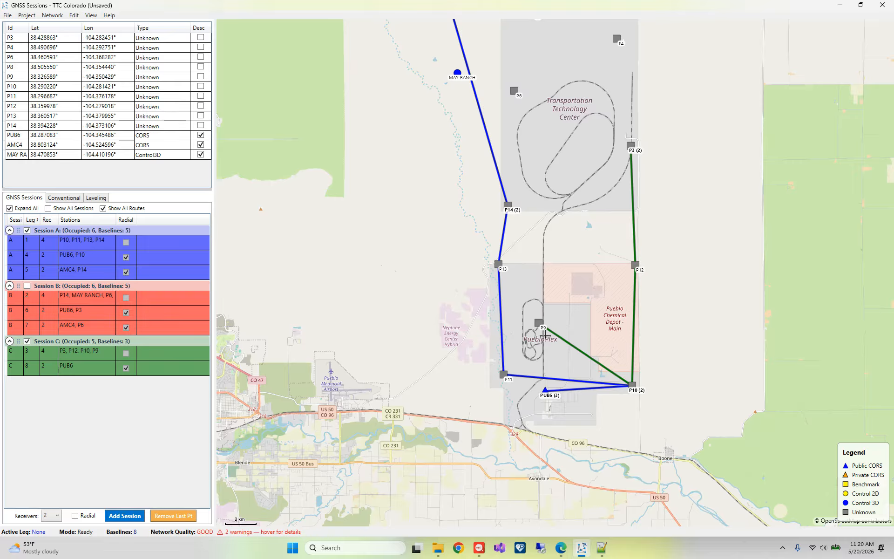
left_click(78, 367)
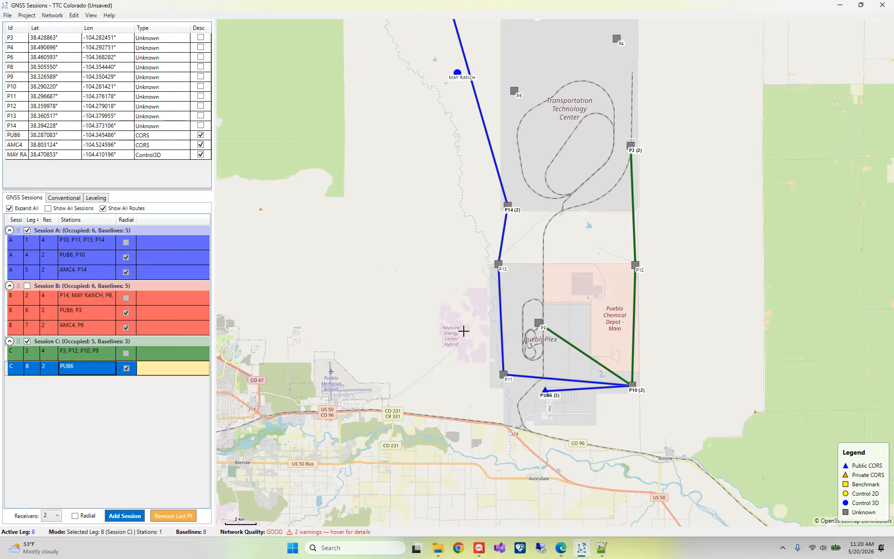
left_click(540, 326)
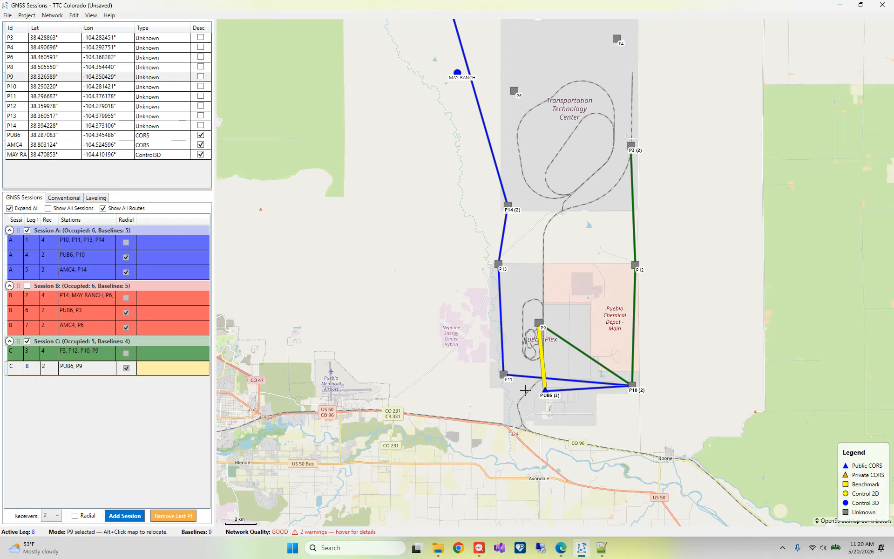
Step: Add another radial leg to Session C and start it at AMC4
right_click(103, 370)
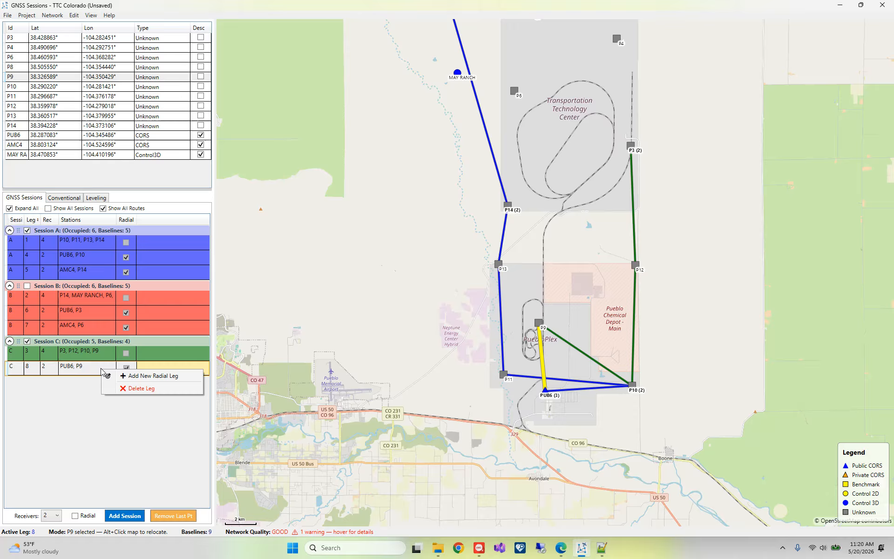
left_click(140, 376)
scroll(413, 431, "down", 2)
scroll(412, 431, "down", 1)
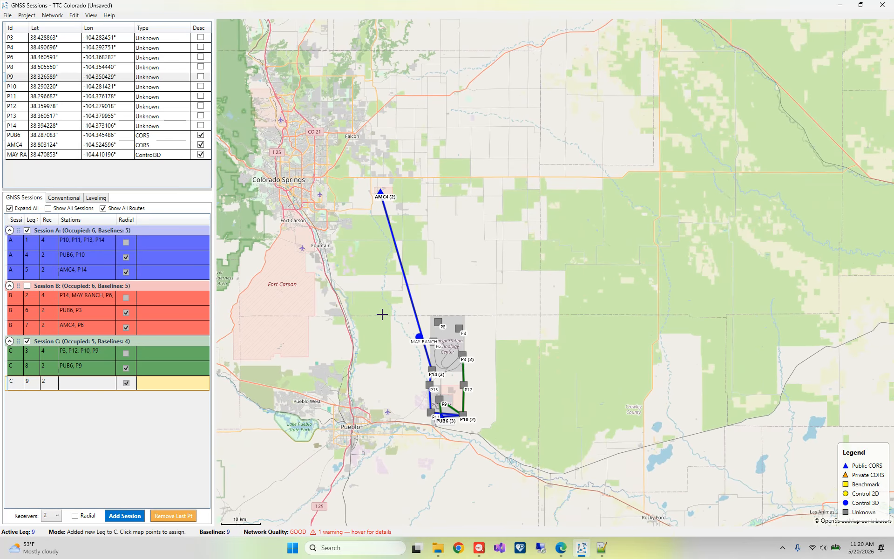
left_click(389, 195)
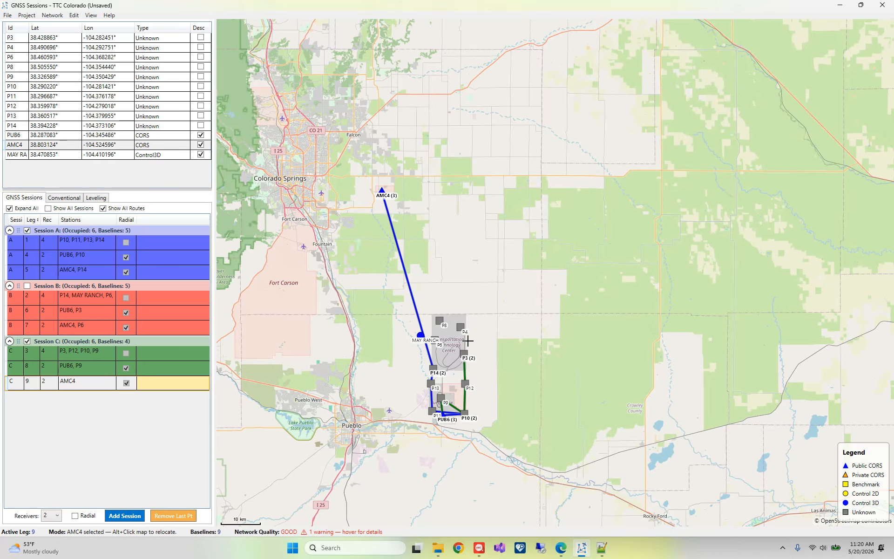
Step: Show Session B on the map again and try P3 as the endpoint of Session C's AMC4 radial leg
scroll(458, 350, "down", 2)
scroll(469, 371, "up", 2)
scroll(468, 372, "up", 1)
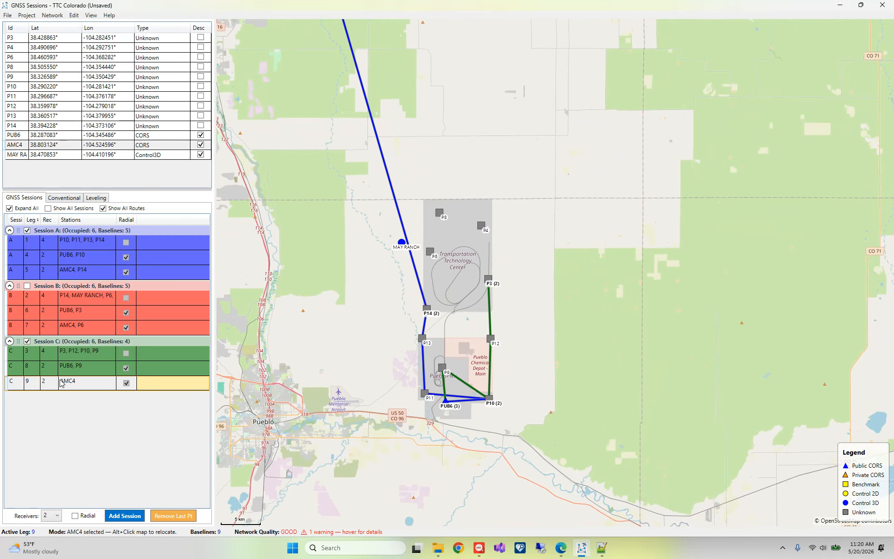
scroll(417, 403, "up", 1)
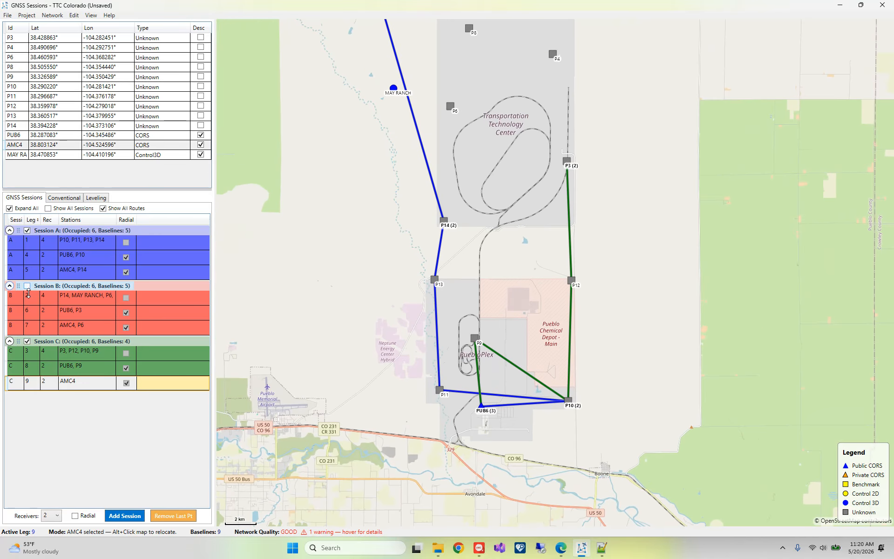
left_click(27, 285)
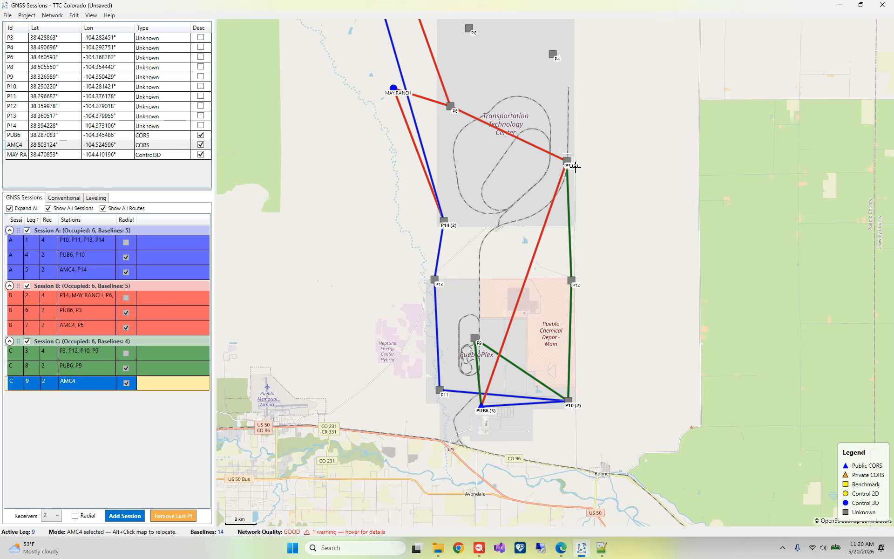
left_click(575, 167)
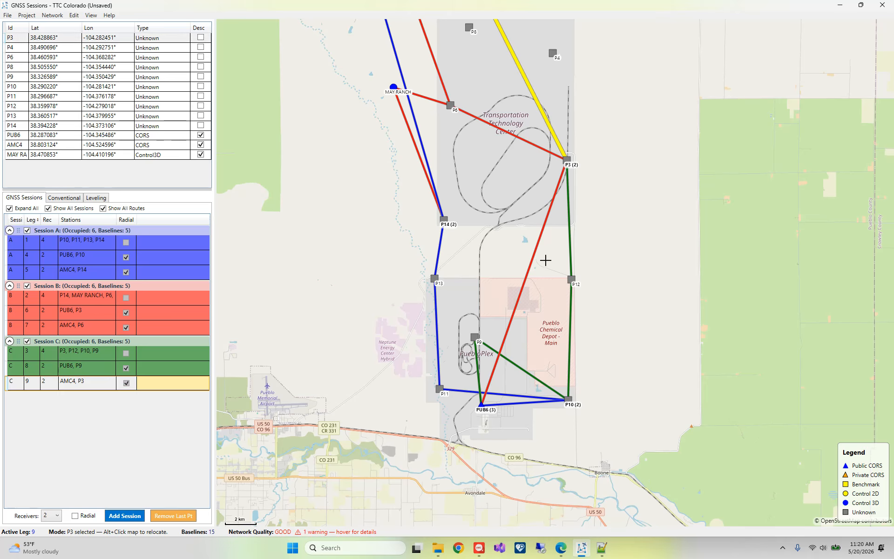
Step: Remove P3 from the AMC4 radial leg, connect it to P12 instead, and clear the active leg selection
left_click(167, 516)
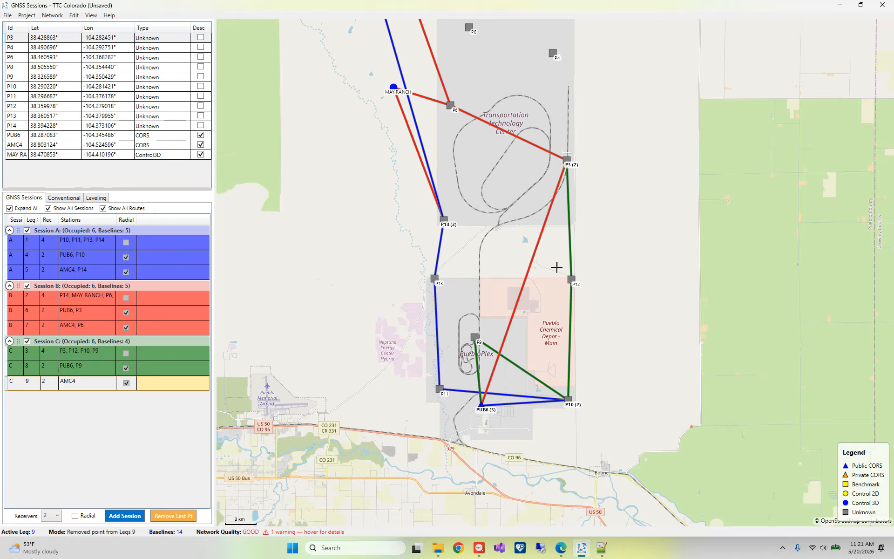
left_click(575, 286)
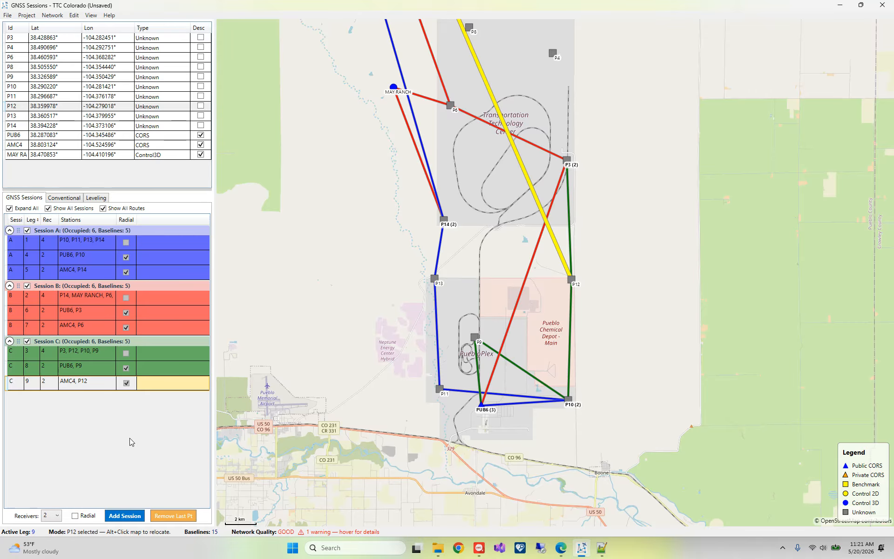
left_click(353, 386)
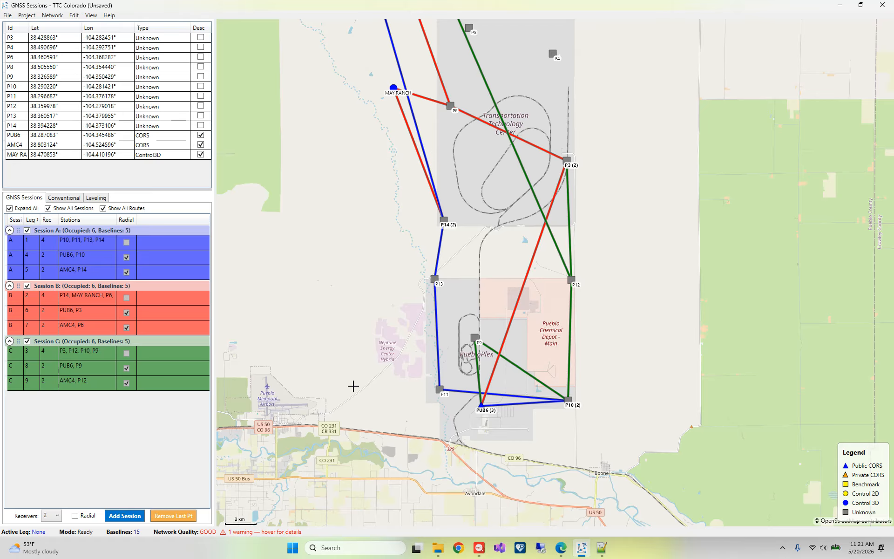
Step: Add Session D and set the receiver count of its leg to 4
scroll(353, 386, "down", 1)
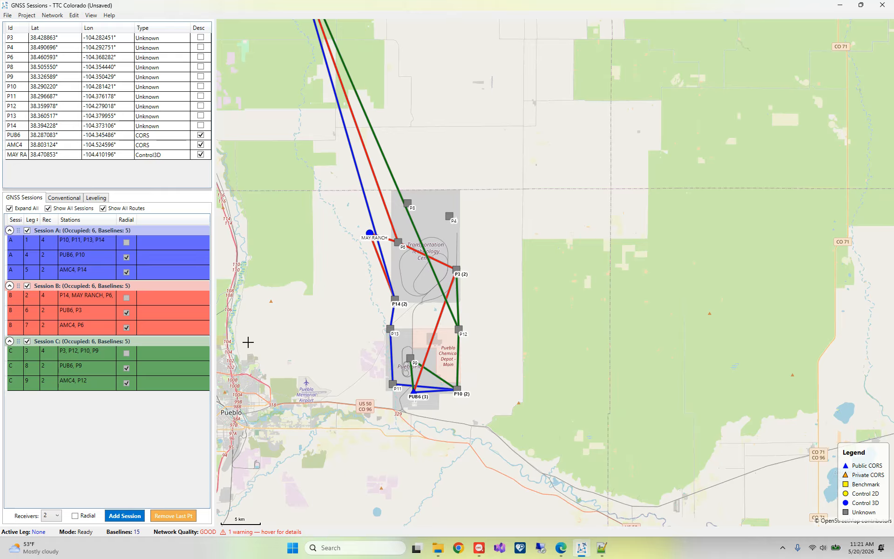
left_click(131, 513)
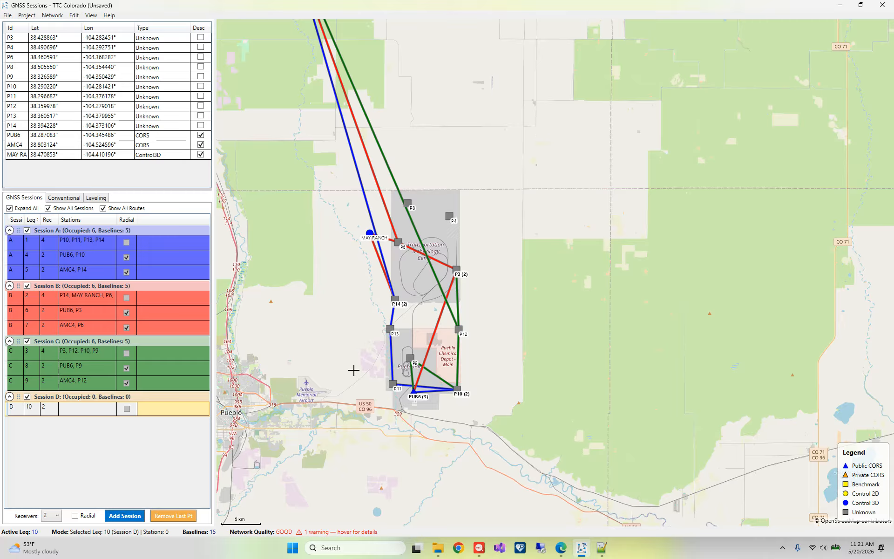
left_click(53, 409)
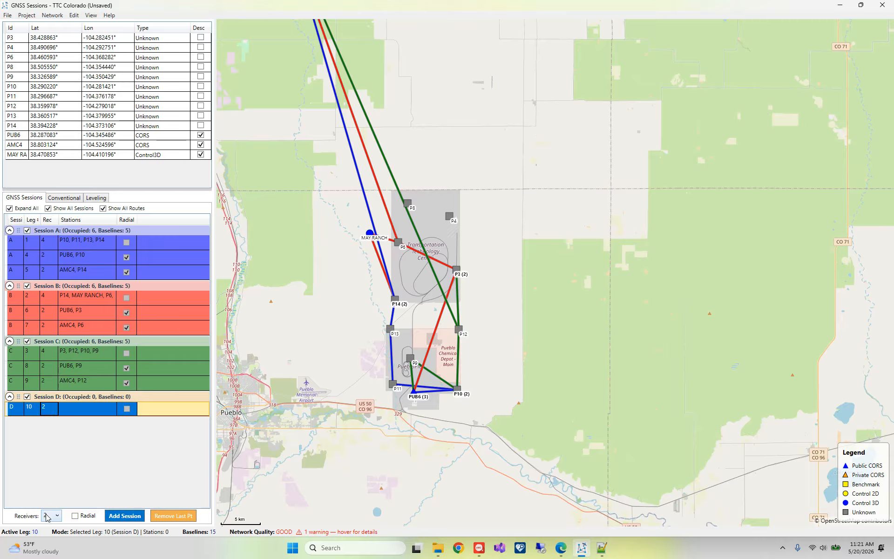
left_click(54, 410)
key("Return")
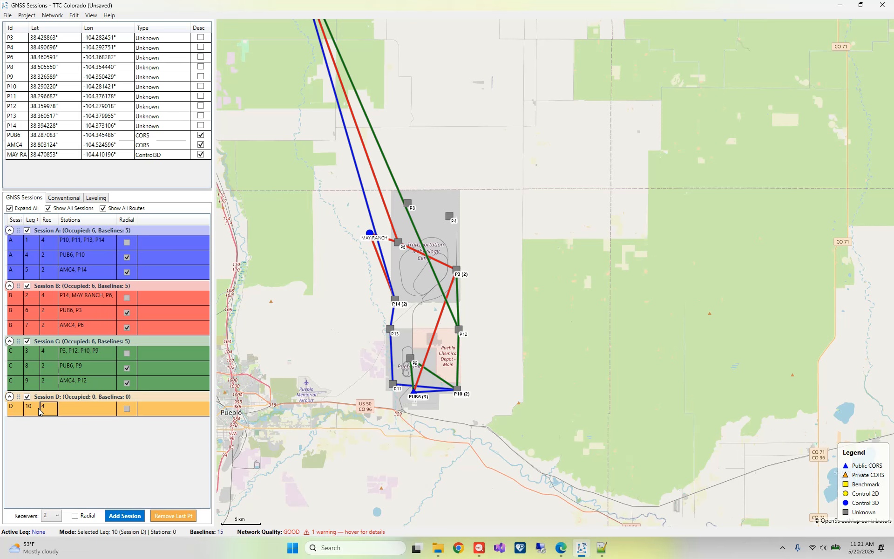
Step: Route Session D's leg through P6, P8 and P4 on the map
left_click(76, 406)
scroll(403, 242, "up", 5)
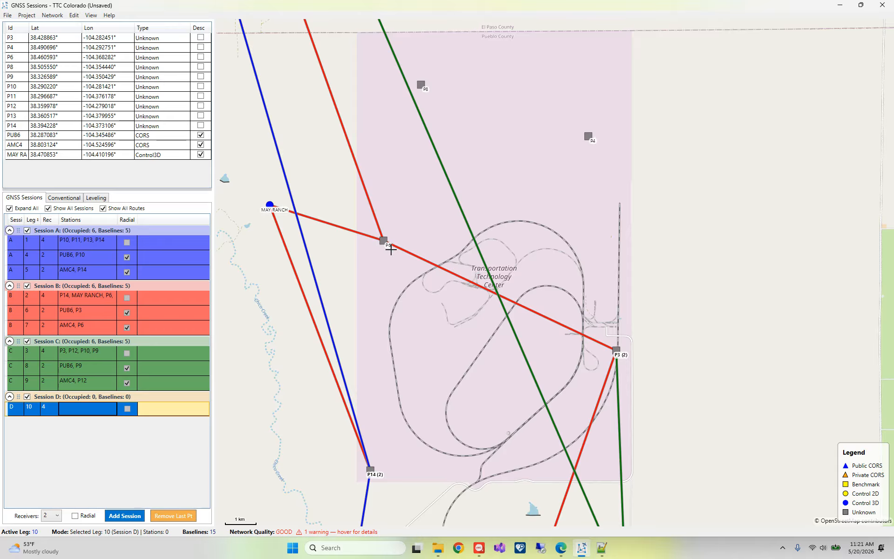
left_click(390, 249)
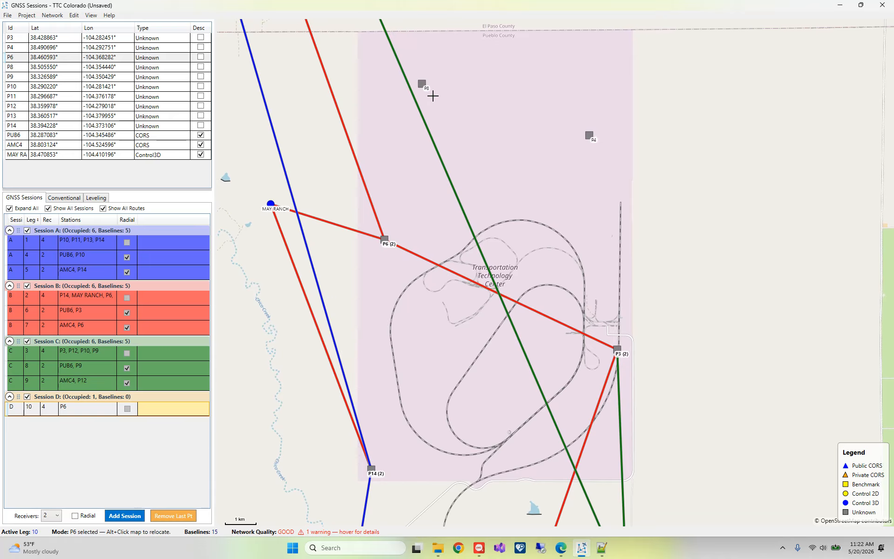
left_click(429, 91)
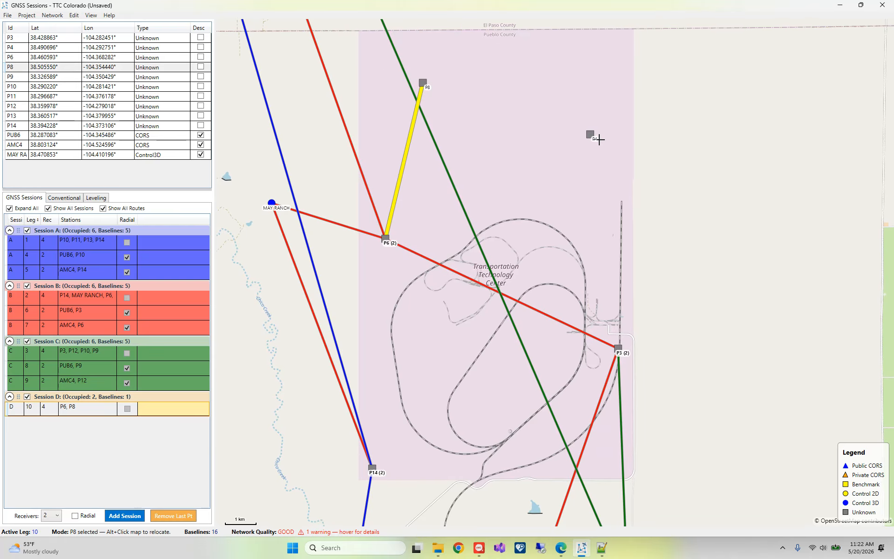
left_click(596, 138)
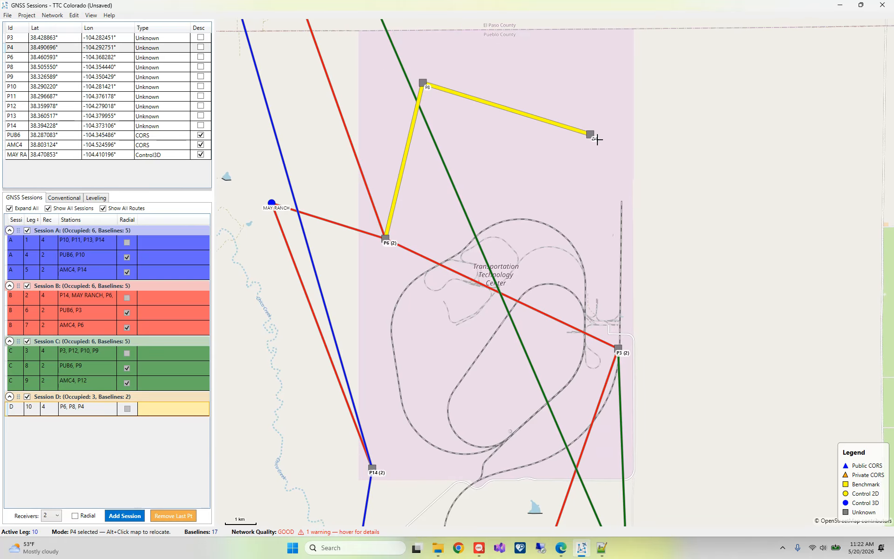
Step: Try to close Session D's leg back at P6, end it at P3 instead, and clear the leg selection
left_click(386, 238)
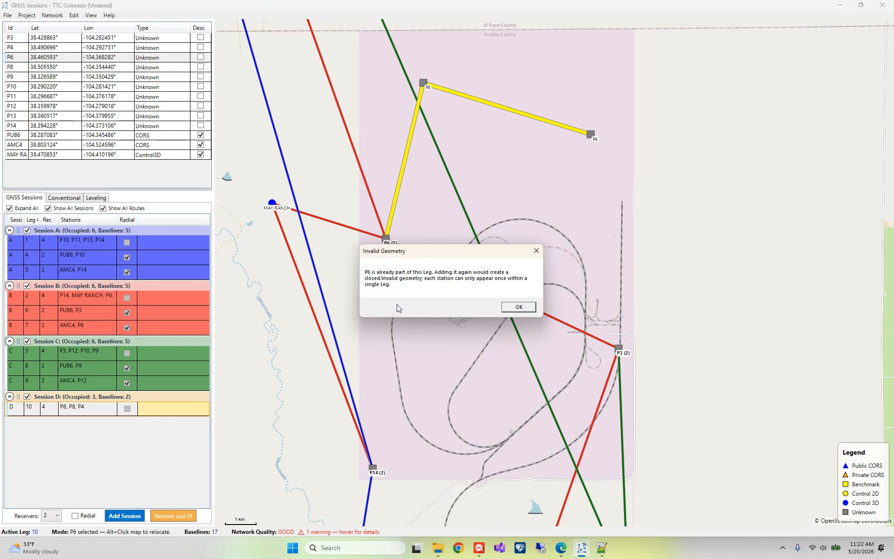
left_click(521, 306)
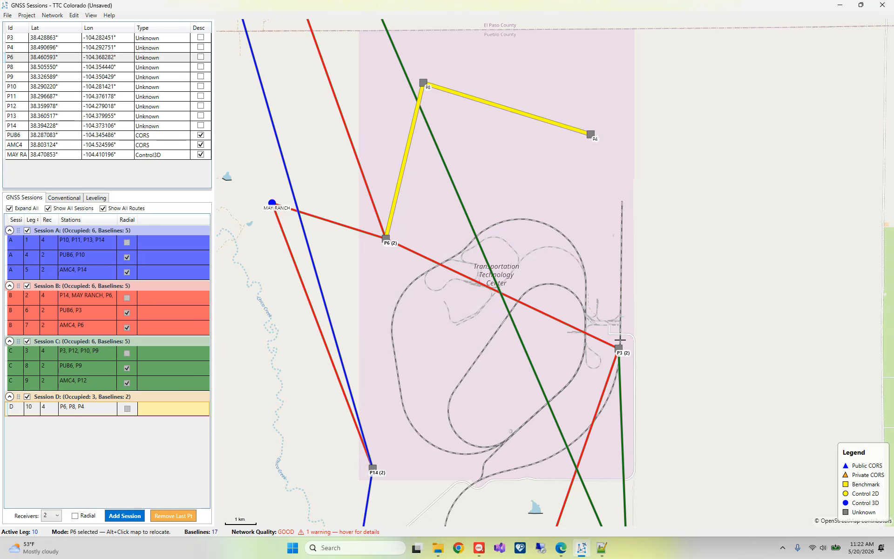
left_click(623, 353)
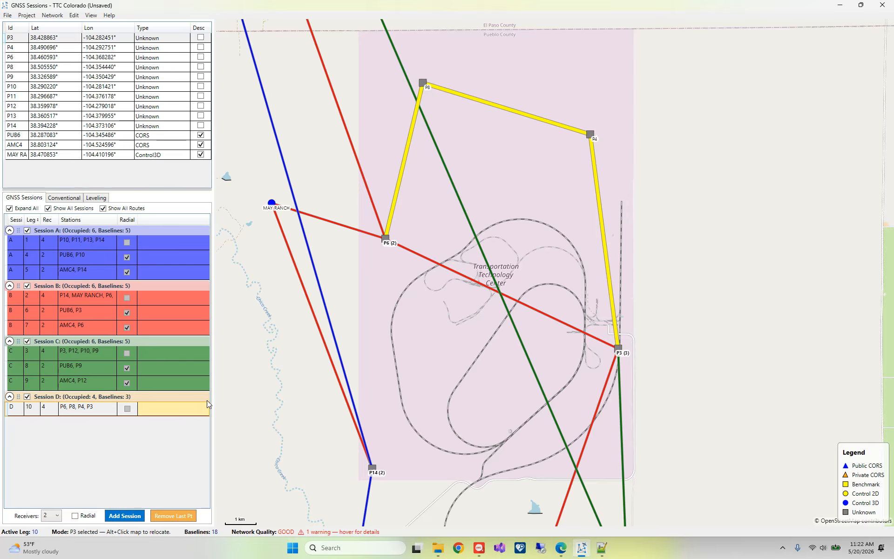
left_click(275, 461)
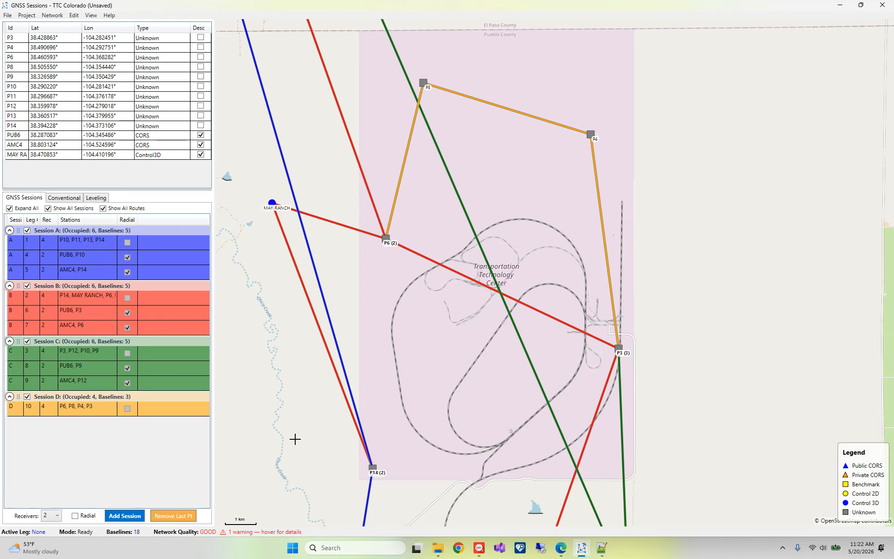
Step: Save the project as TTC Colorado.gnss in the TTC Colorado folder, replacing the existing file
left_click(8, 15)
left_click(25, 47)
left_click(368, 272)
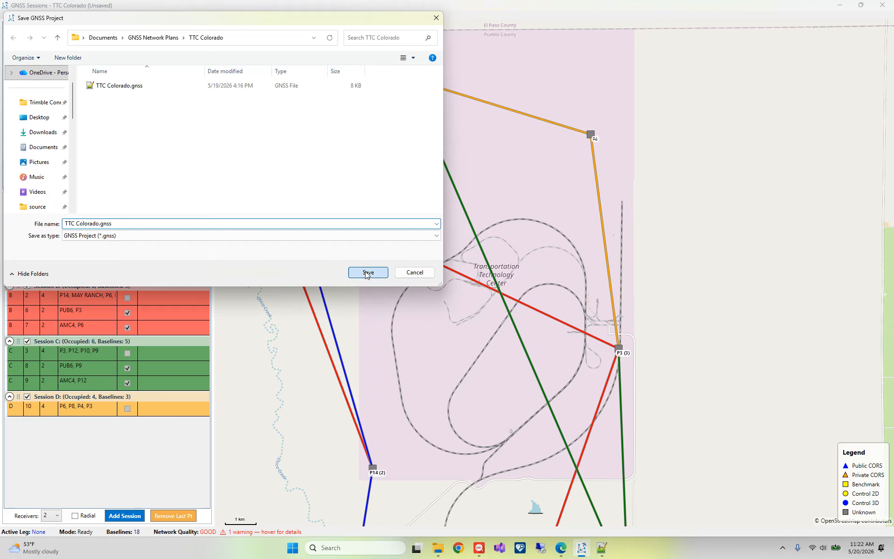
left_click(473, 307)
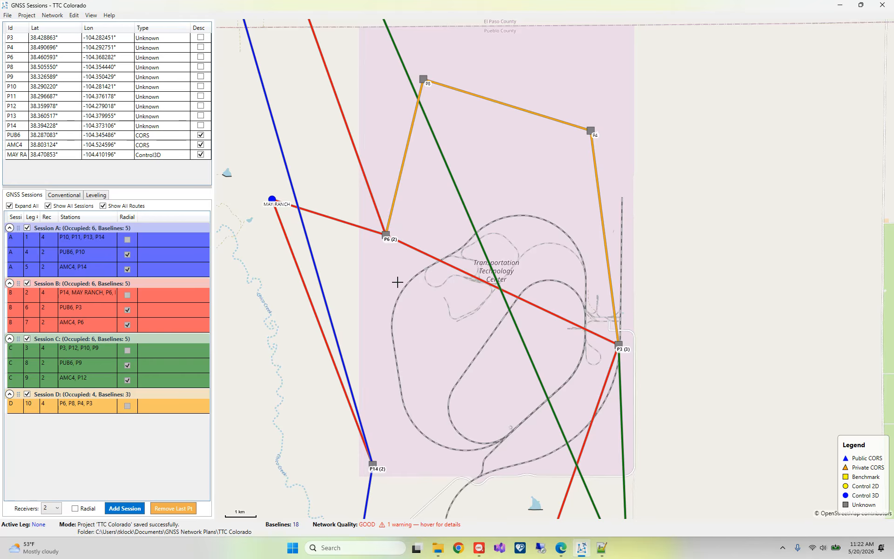
Step: Generate the survey field plan for the sessions and move its window clear of the northern part of the network
scroll(406, 274, "down", 1)
left_click_drag(419, 304, 419, 258)
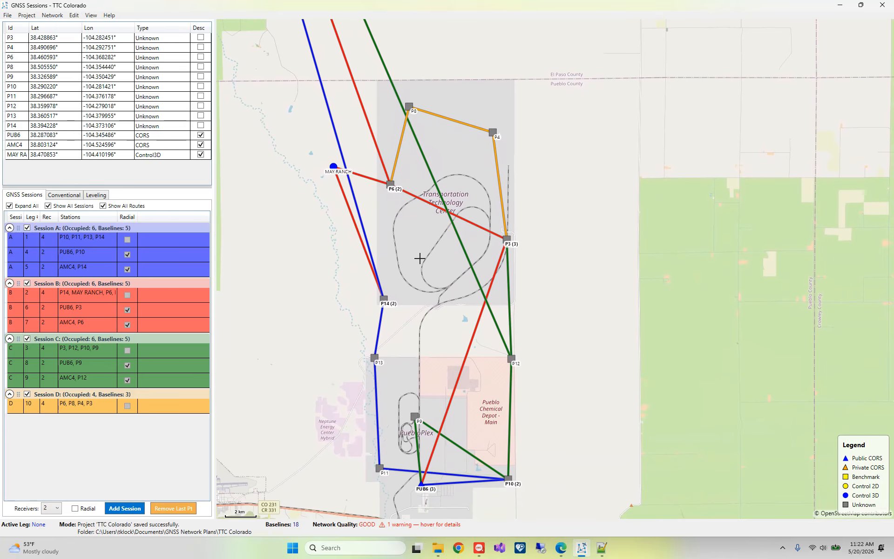
left_click(24, 16)
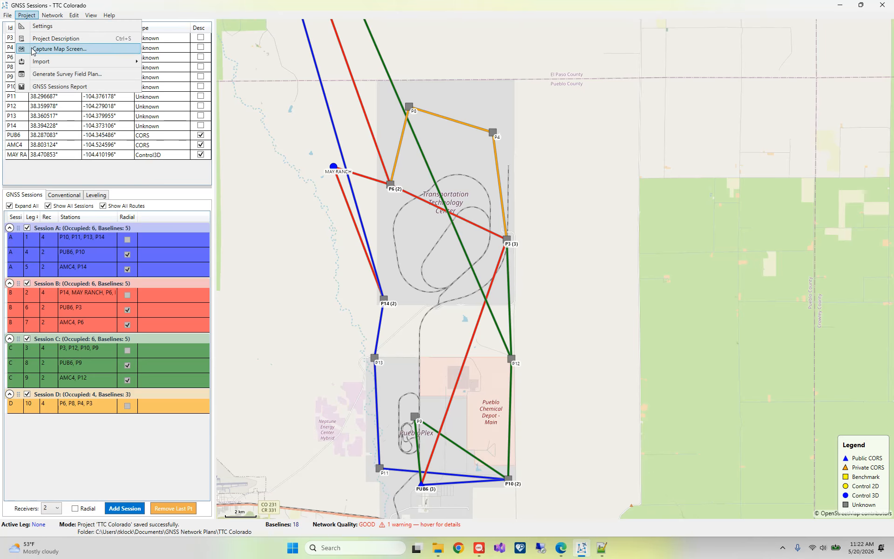
left_click(44, 74)
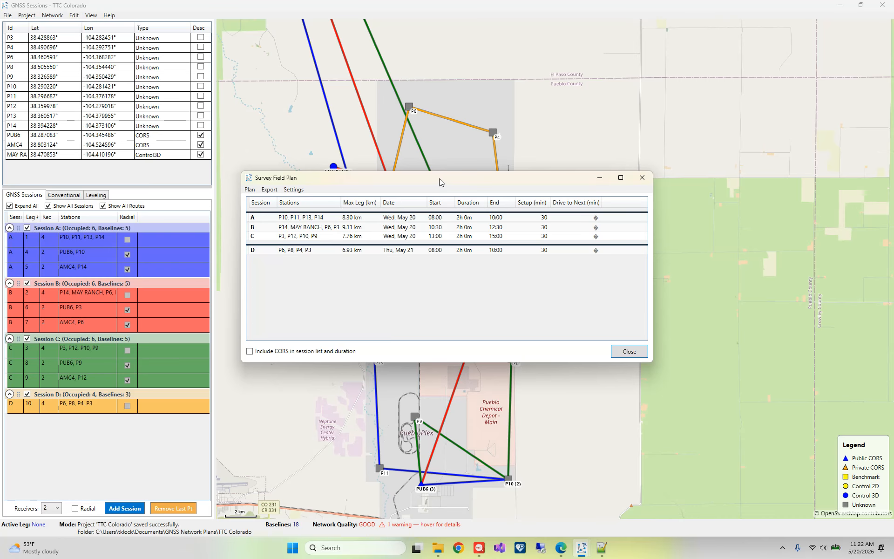
left_click_drag(440, 178, 507, 190)
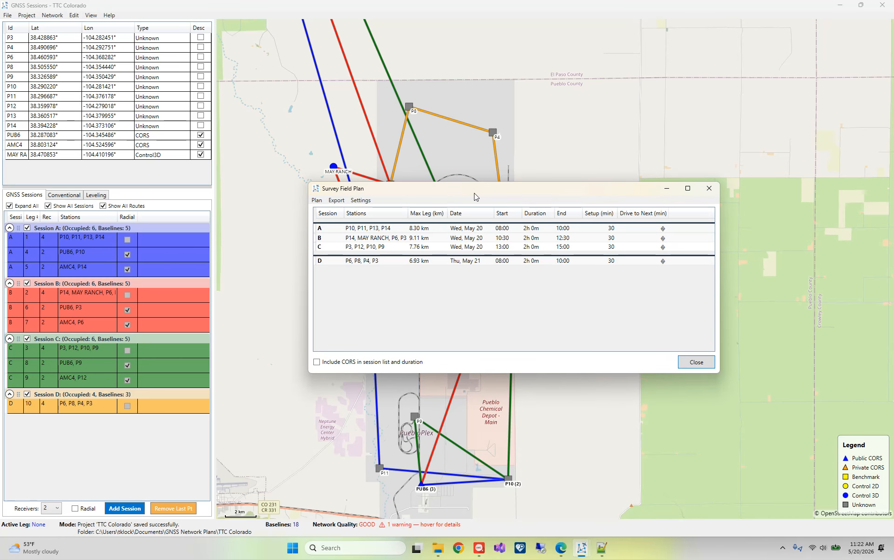
left_click_drag(474, 193, 474, 267)
Step: Review the field plan's session settings and set the work scheduling session end time to 6:00 PM
left_click(363, 275)
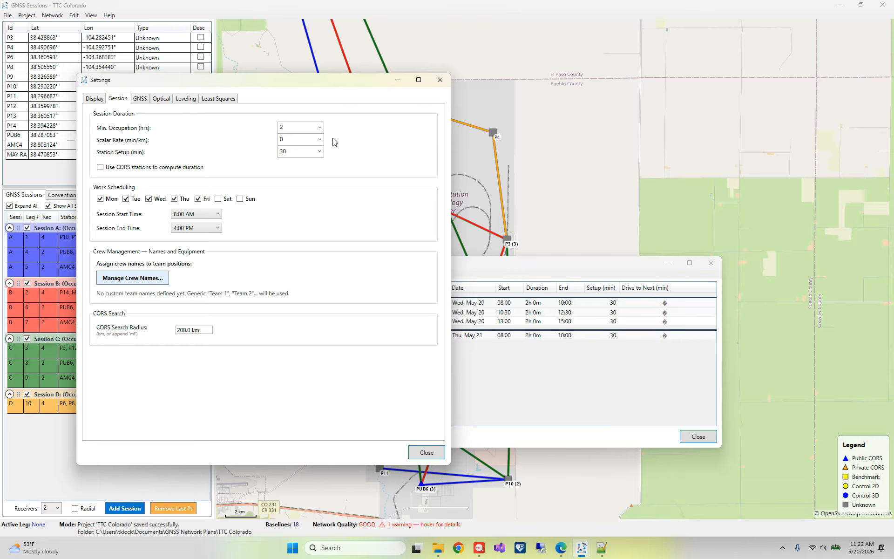
left_click(439, 80)
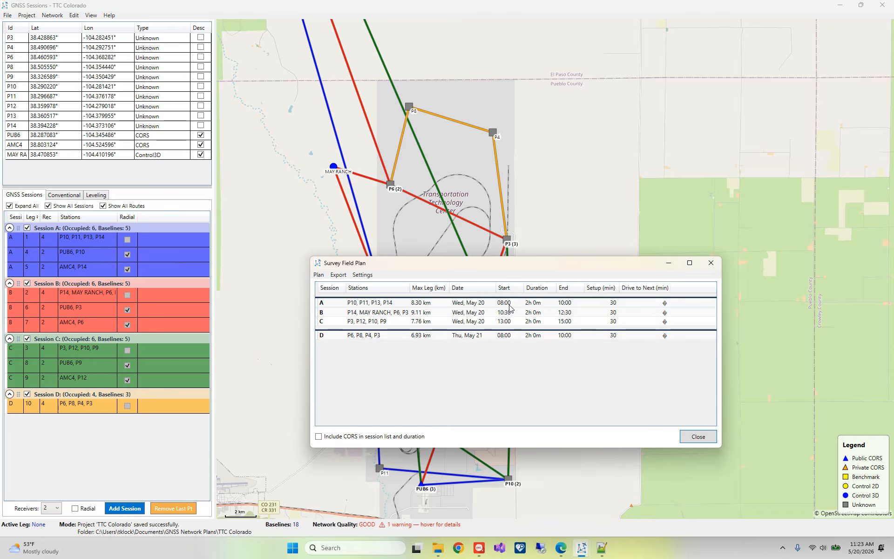
left_click(363, 279)
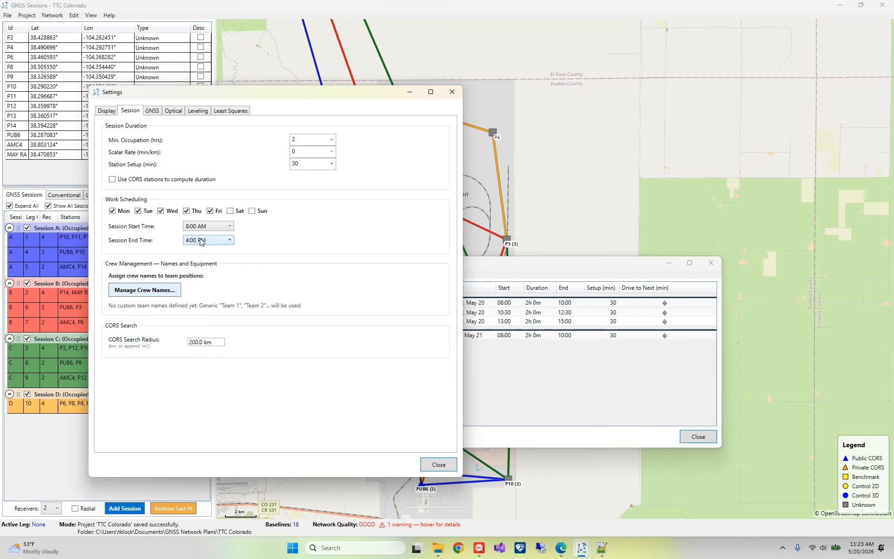
left_click_drag(315, 96, 264, 98)
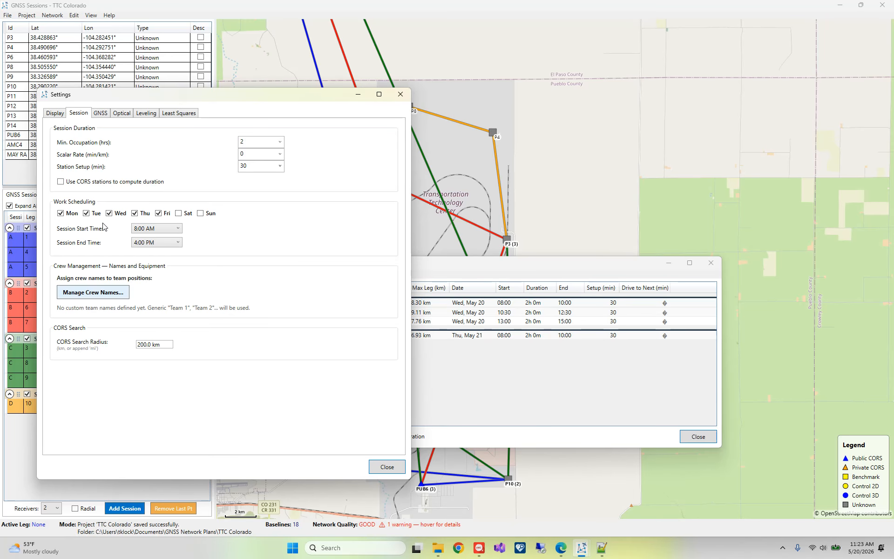
left_click(135, 213)
left_click(135, 215)
left_click(180, 243)
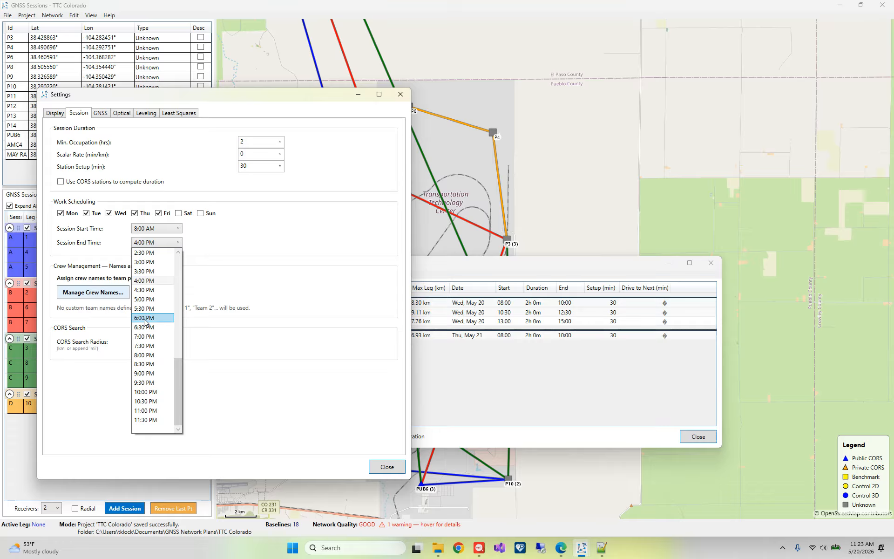
left_click(144, 318)
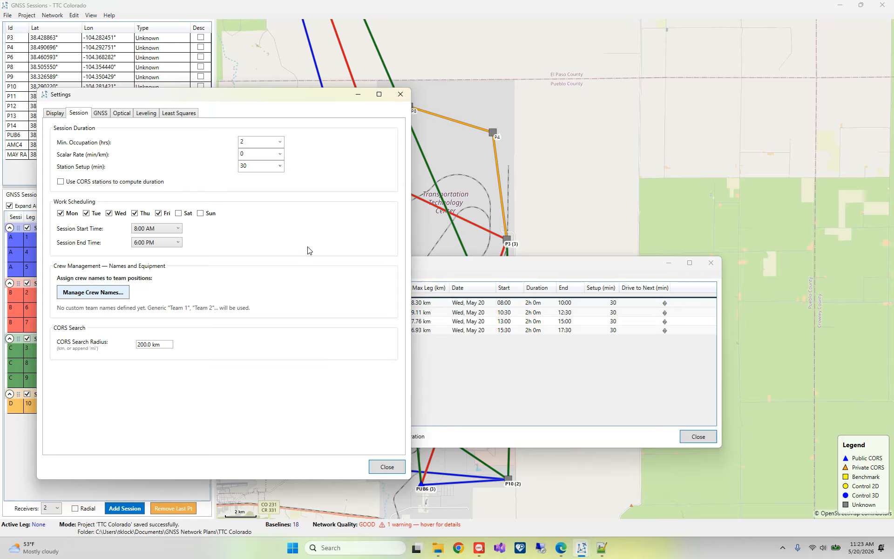
Step: Set the minimum occupation to 4 hours and the scalar rate to 5 min/km in the session duration settings
left_click(279, 142)
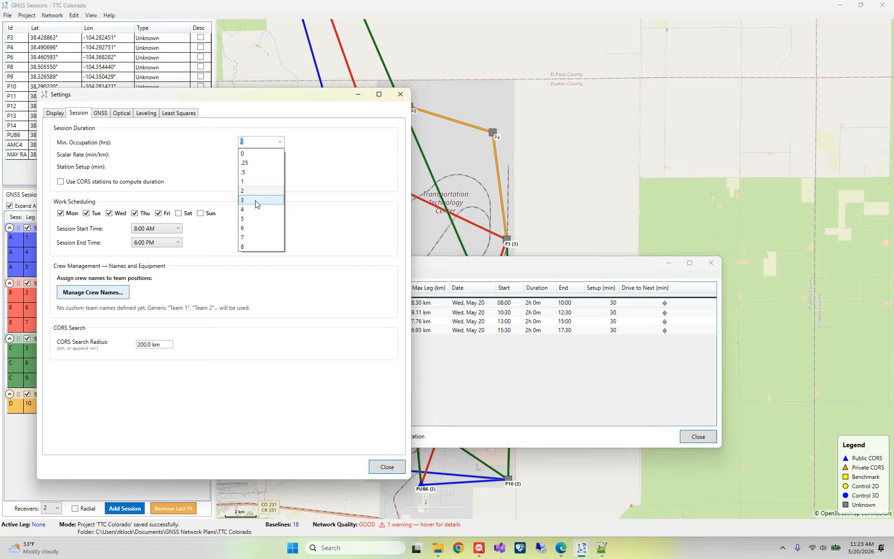
left_click(252, 210)
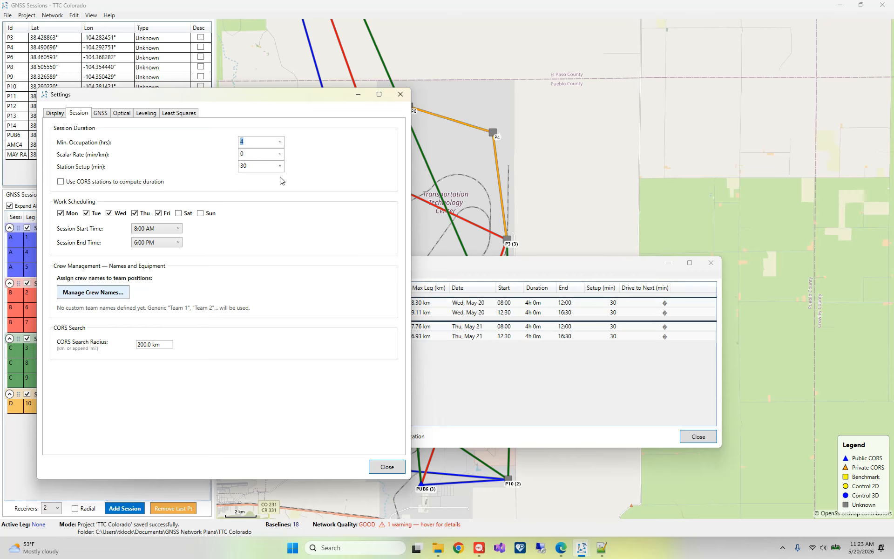
left_click_drag(274, 99, 249, 95)
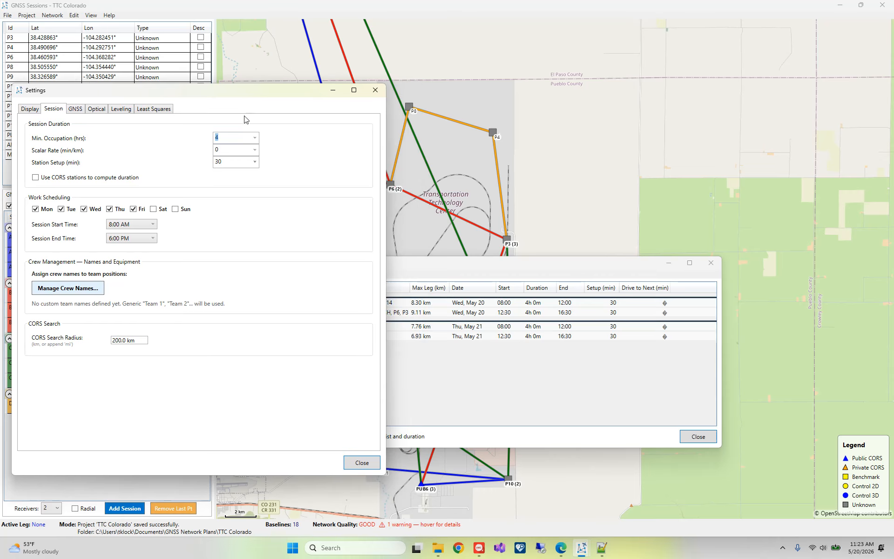
left_click(253, 150)
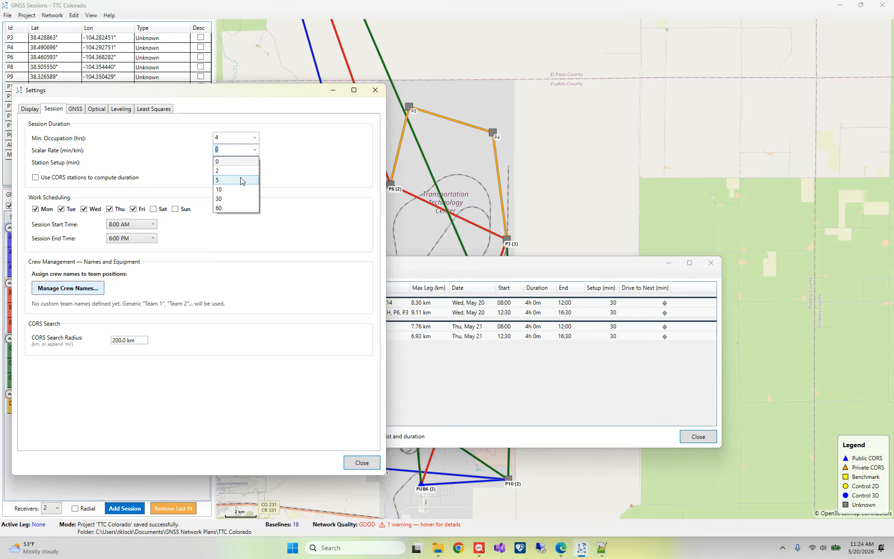
left_click(241, 180)
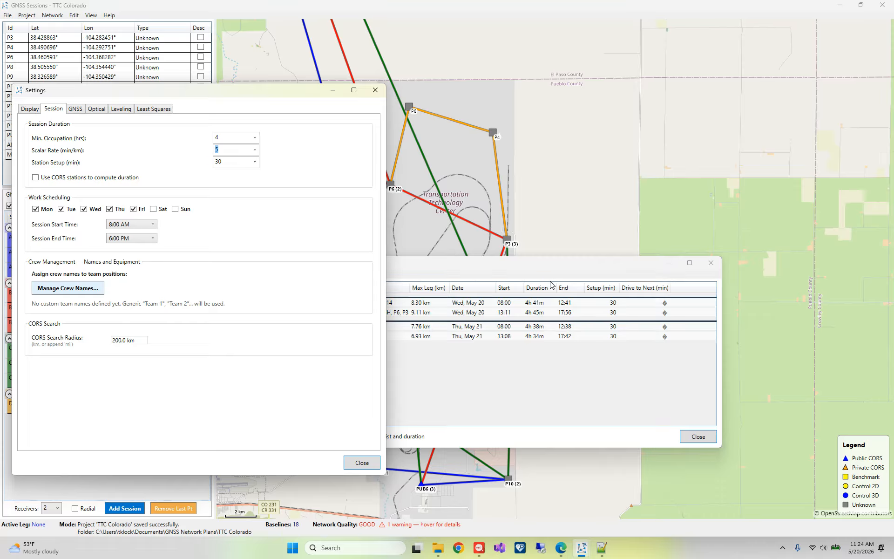
left_click(367, 464)
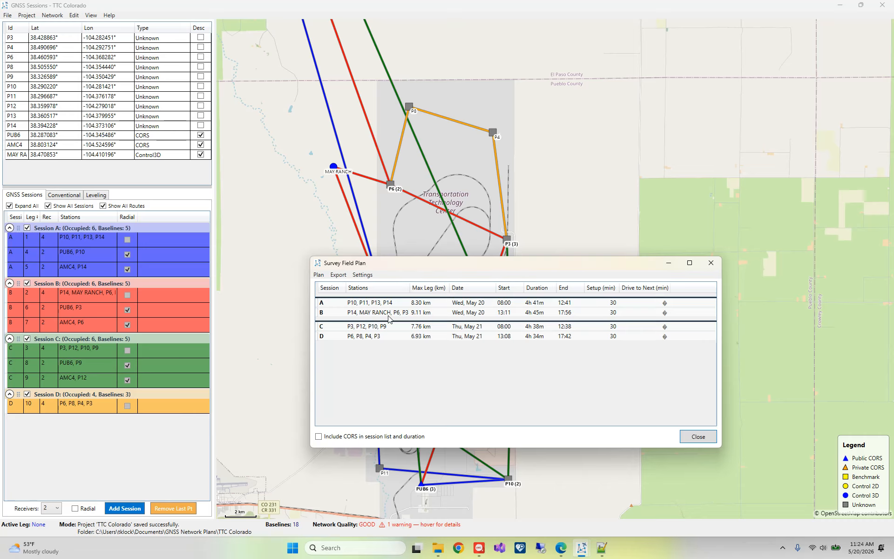
Step: Override Session B's setup time with 45 minutes, restore it to 30 minutes, and check the session settings
double_click(609, 313)
type("45")
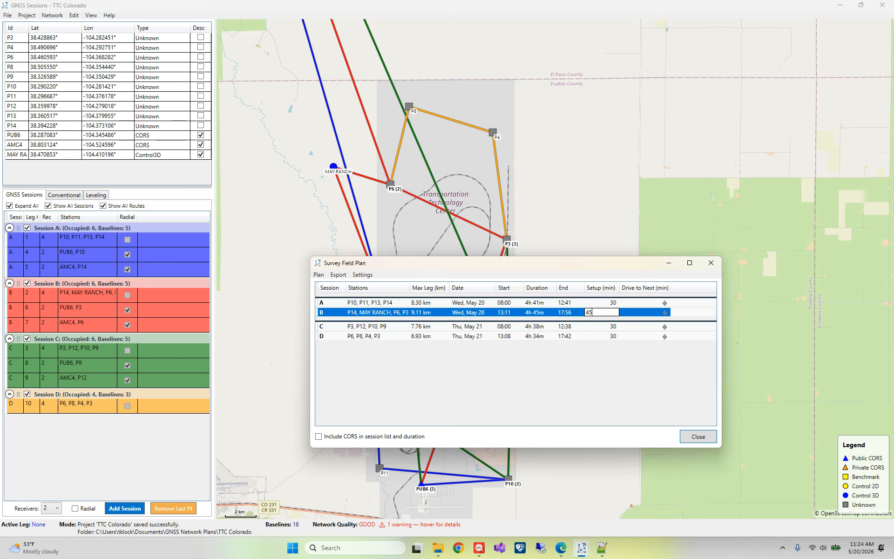
left_click(601, 327)
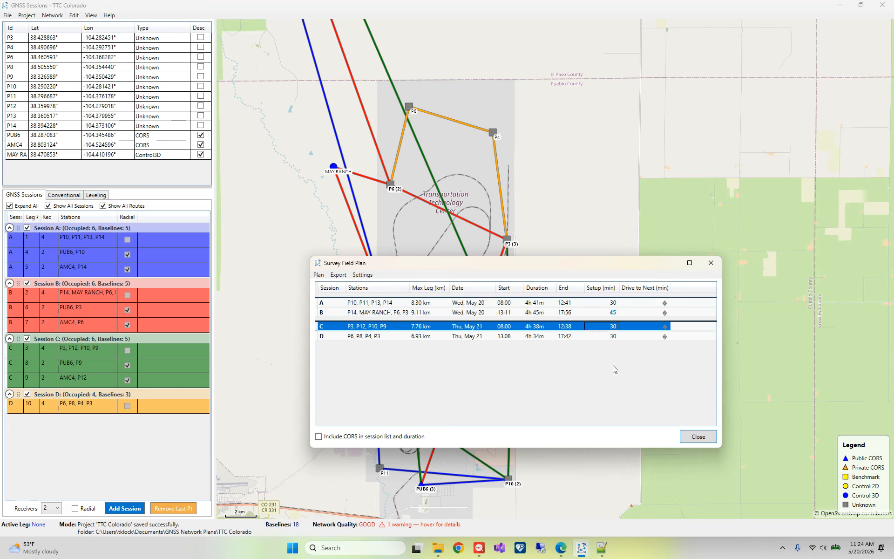
left_click(612, 317)
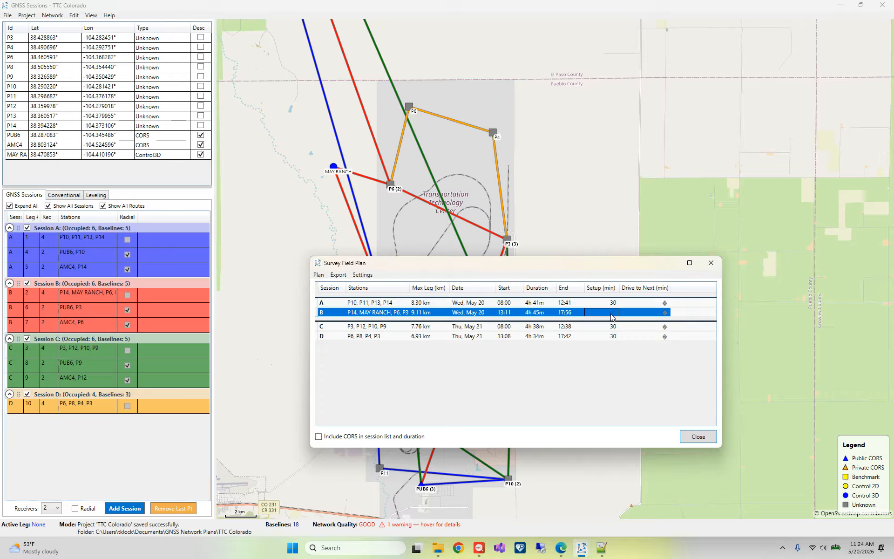
type("30")
left_click(601, 336)
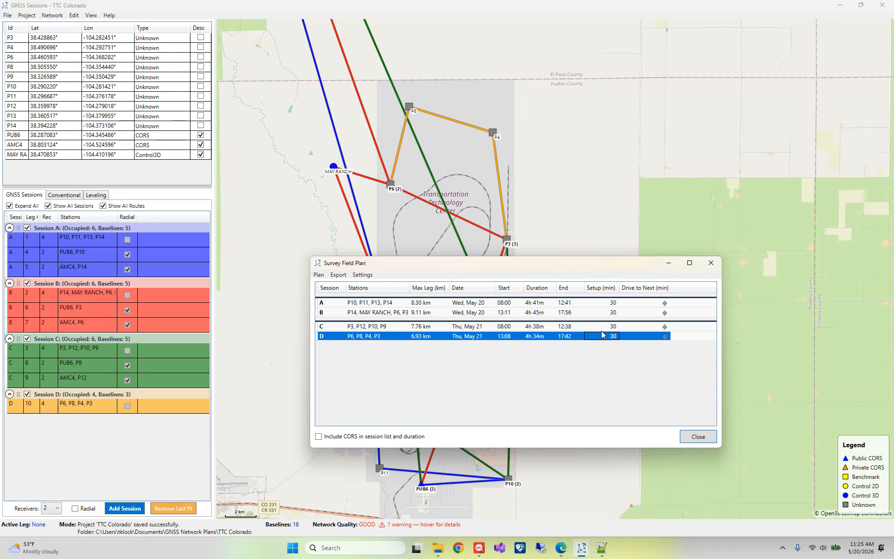
left_click(362, 275)
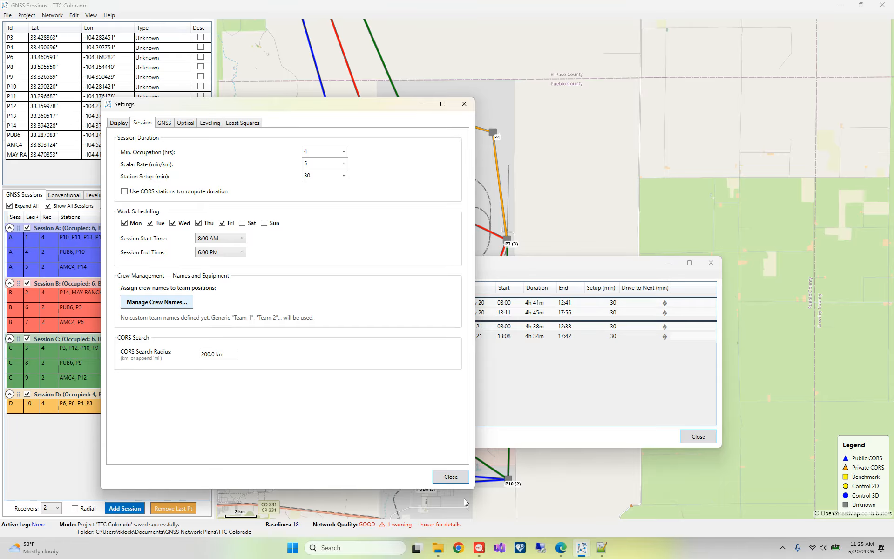
left_click(450, 477)
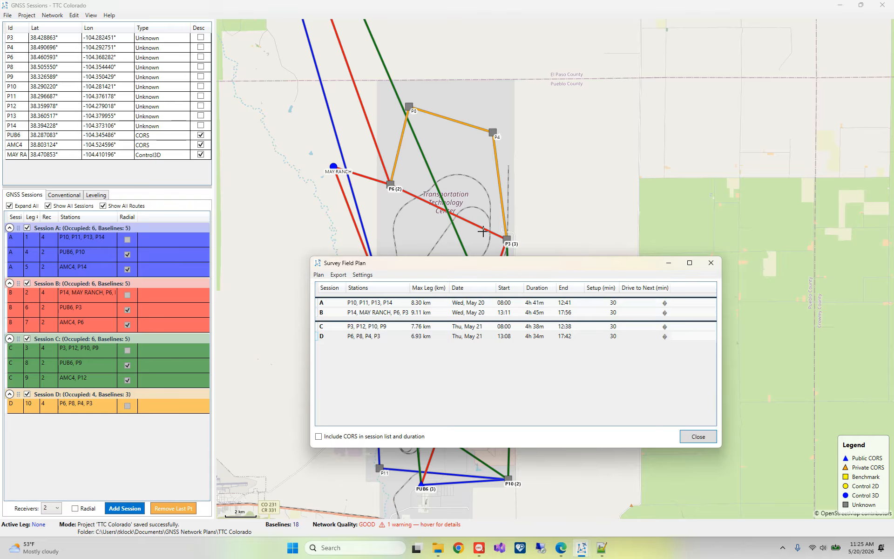
Step: Optimize the team drive routes between sessions in the field plan, keeping the plan window clear of the western stations
left_click(319, 276)
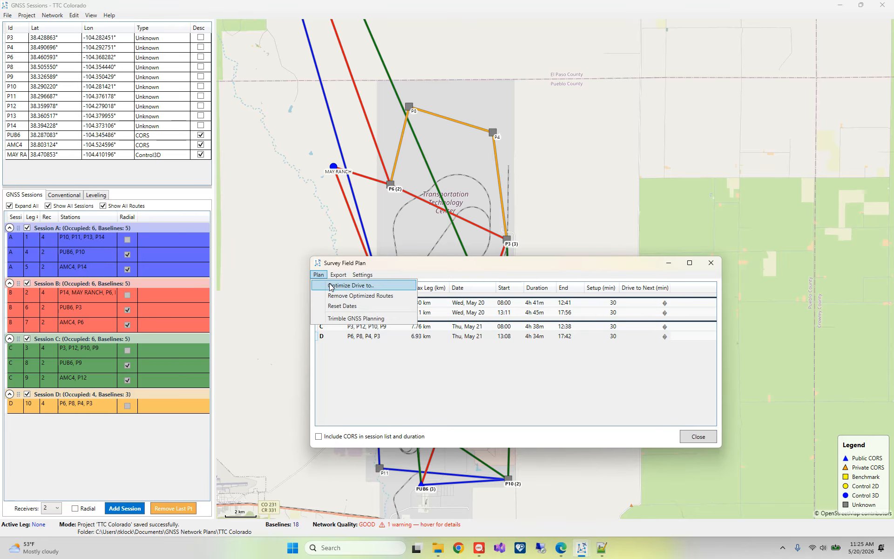
left_click(331, 286)
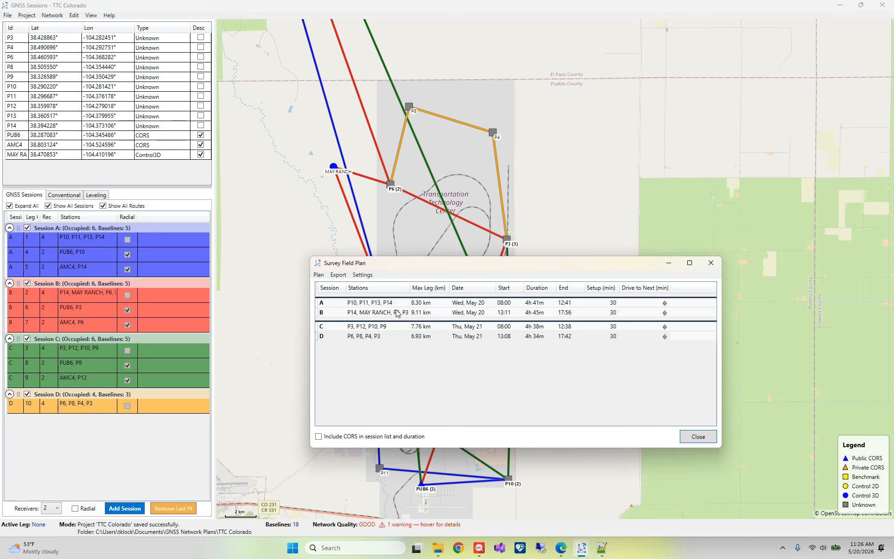
left_click_drag(401, 270, 549, 182)
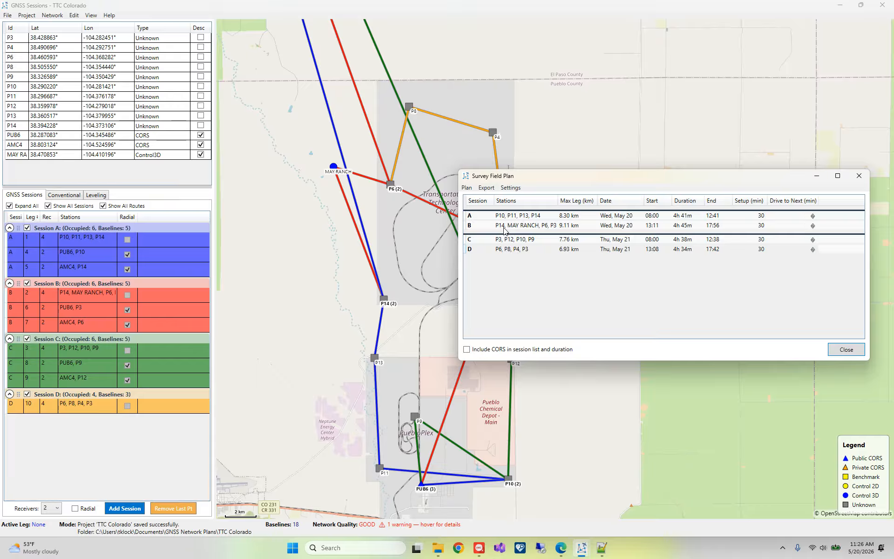
left_click(467, 189)
left_click(477, 200)
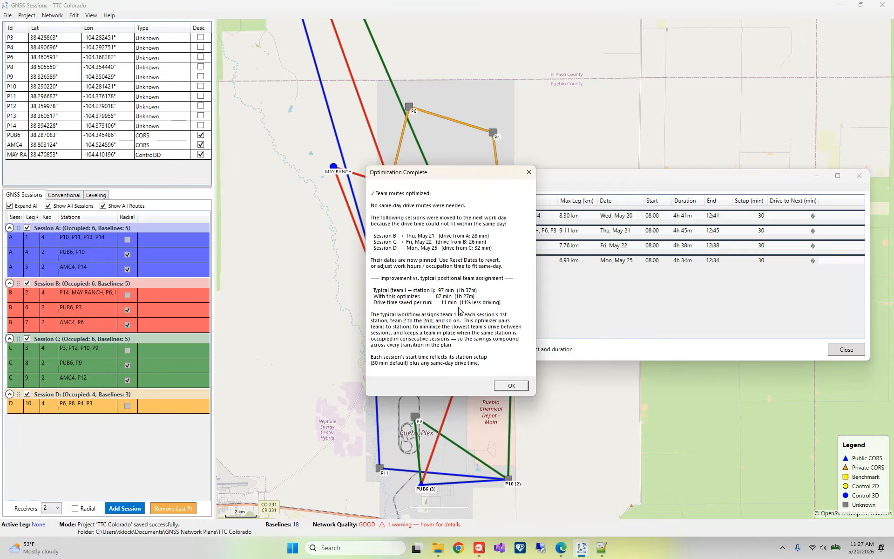
left_click(512, 387)
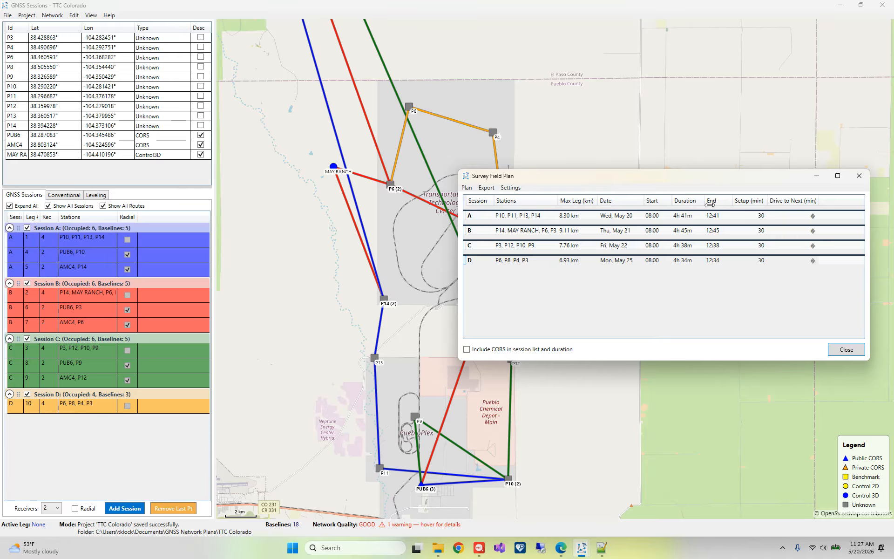
Step: Set the minimum occupation to 2 hours, the scalar rate to 0 min/km and the station setup to 15 minutes for the field plan
left_click_drag(653, 175, 636, 61)
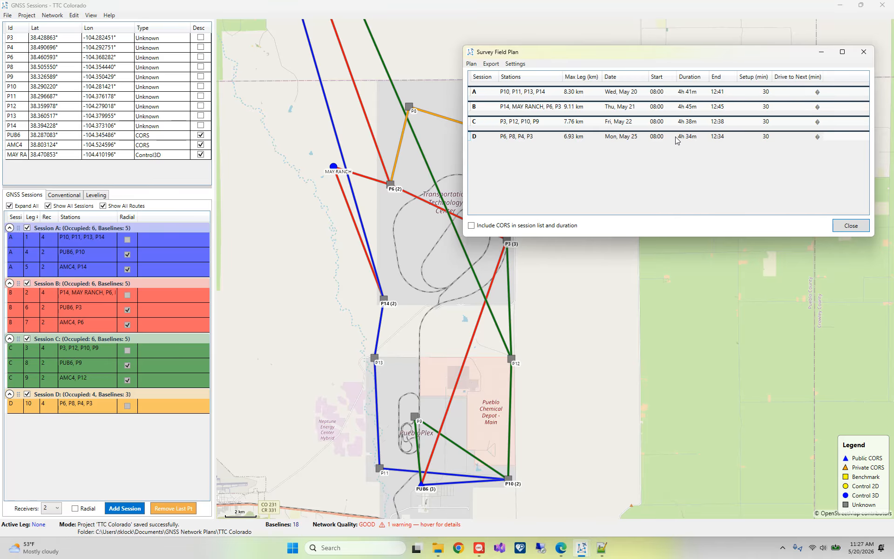
left_click(514, 65)
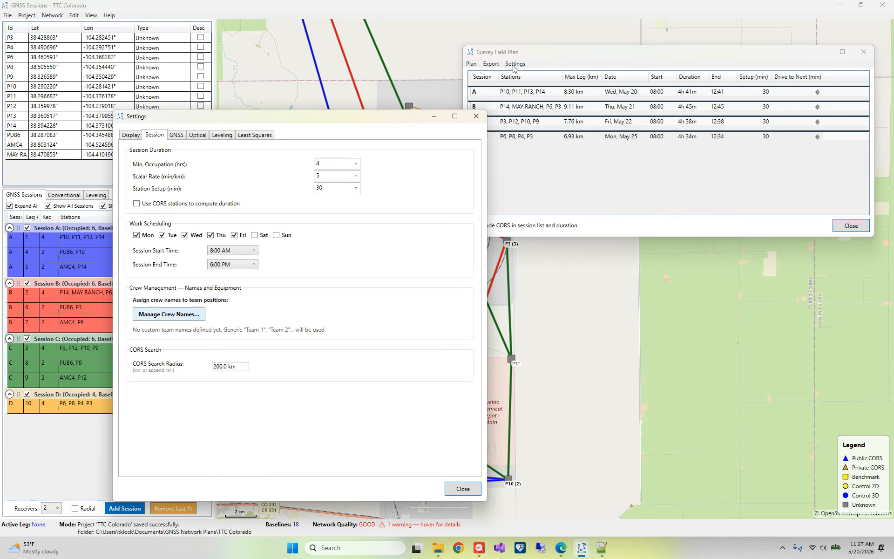
left_click(356, 164)
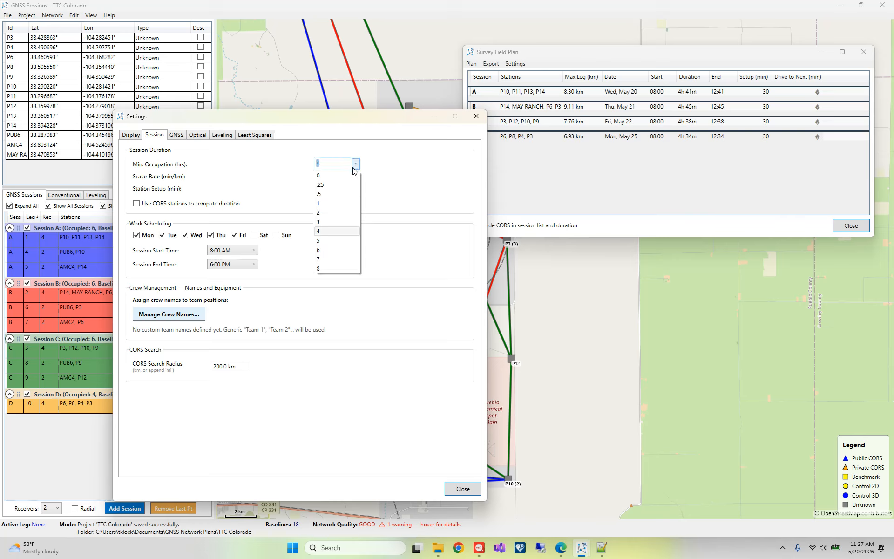
left_click(329, 212)
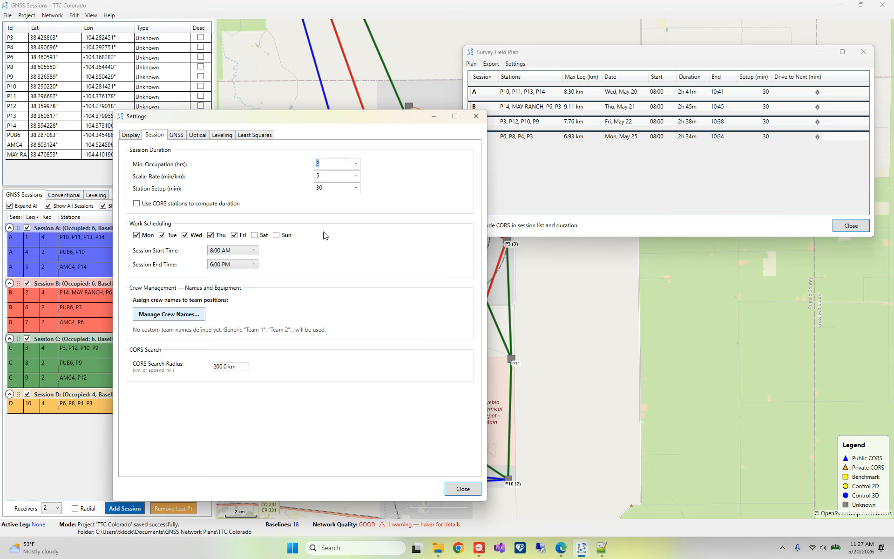
left_click(355, 176)
left_click(341, 186)
key("Tab")
left_click(356, 188)
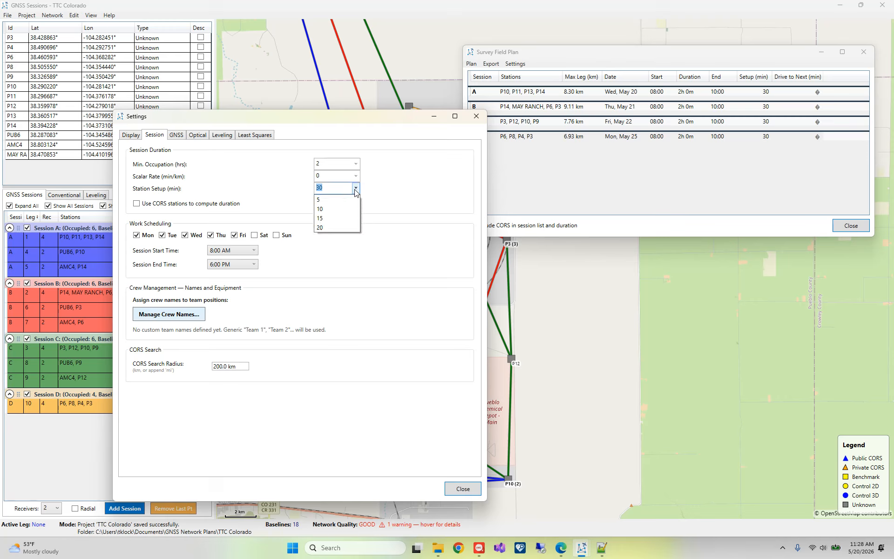
left_click(347, 218)
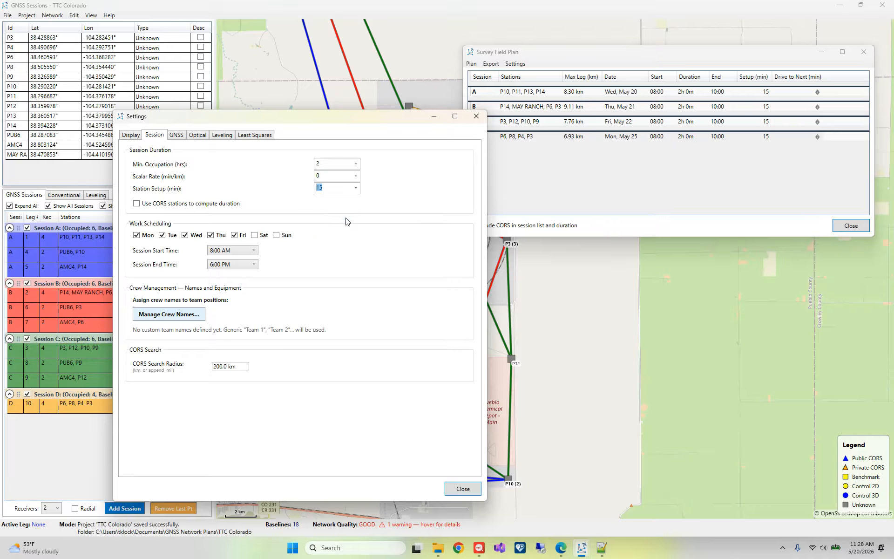
left_click(457, 487)
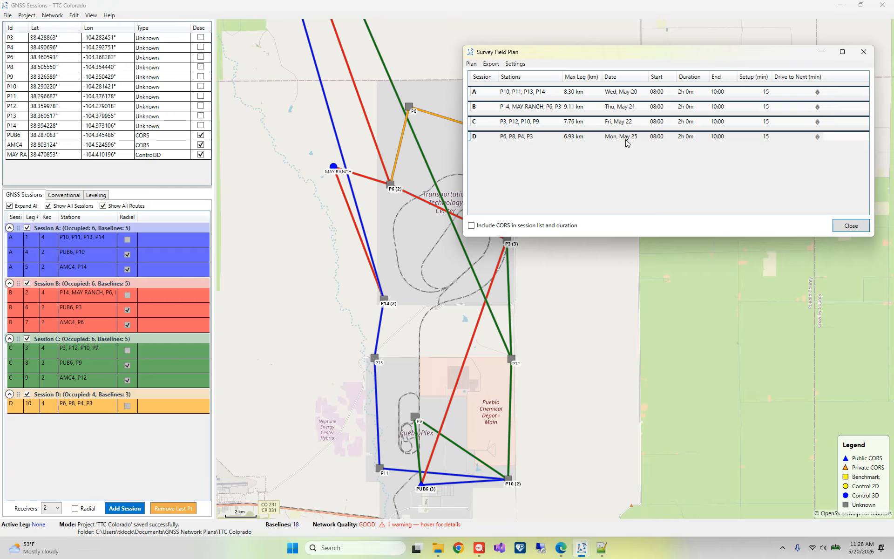
Step: Reset the field plan's session dates and rerun the team drive route optimization
left_click(471, 64)
left_click(486, 95)
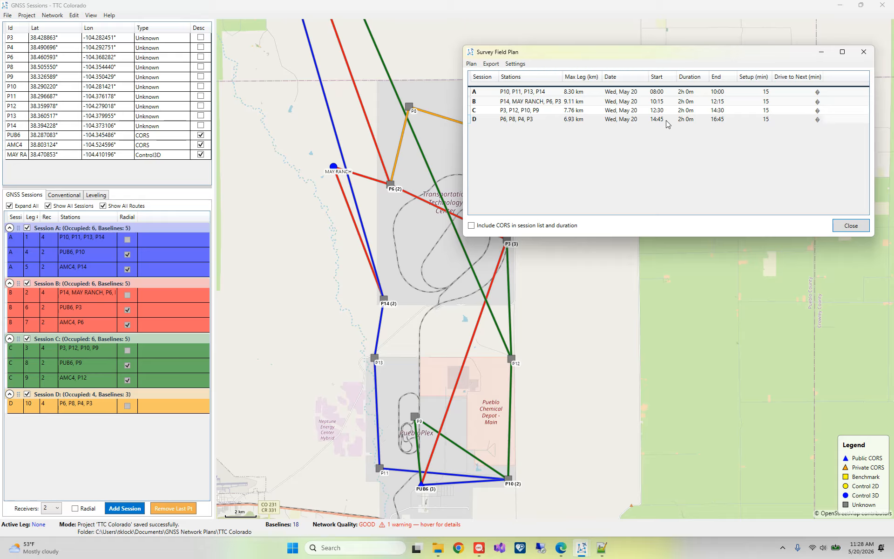
left_click(472, 63)
left_click(486, 74)
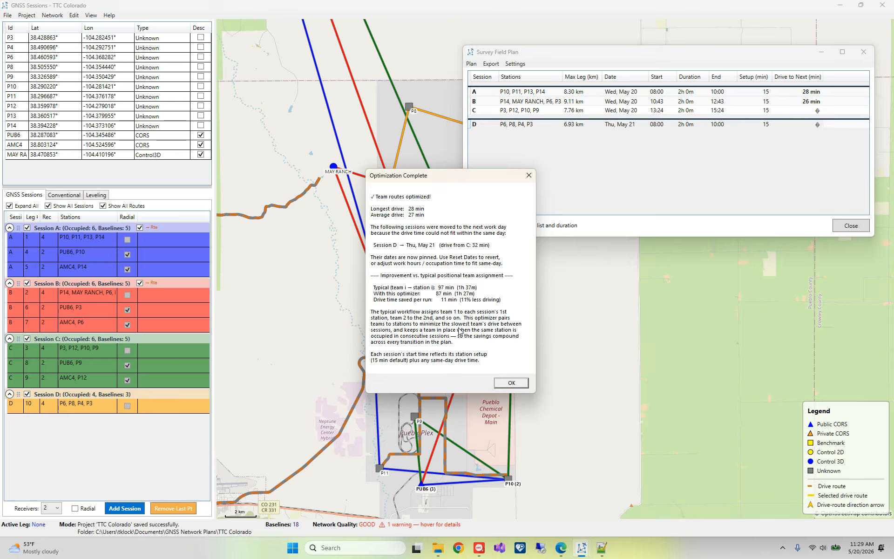
left_click(506, 385)
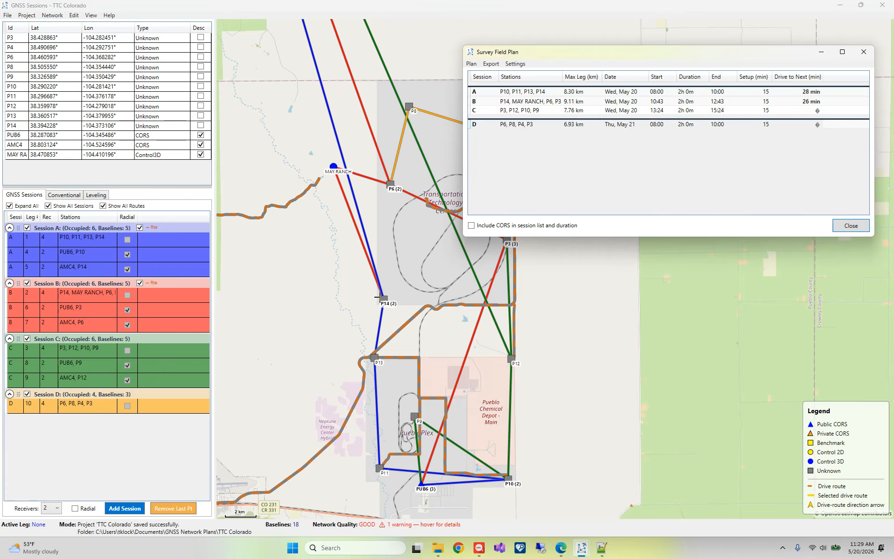
Step: Examine the optimized drive routes on the map, including the route end near MAY RANCH
scroll(380, 292, "down", 3)
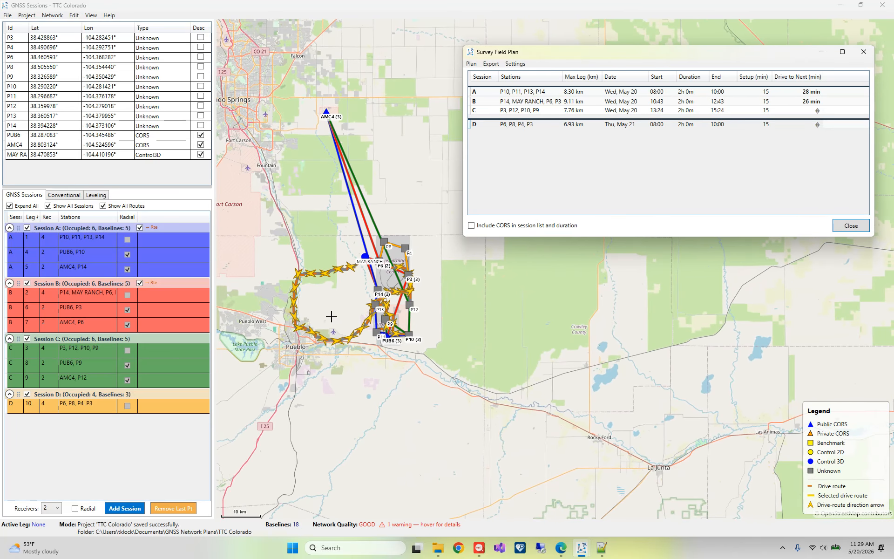
scroll(331, 315, "up", 2)
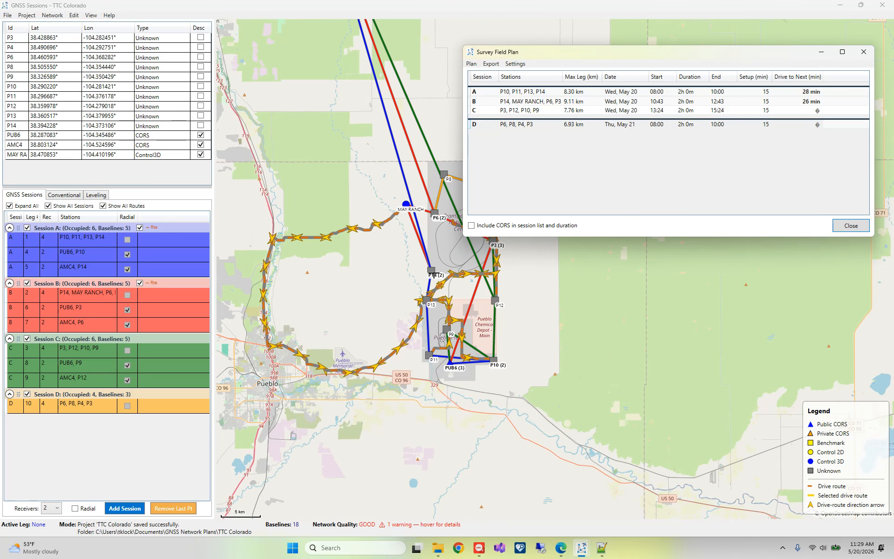
scroll(433, 275, "up", 2)
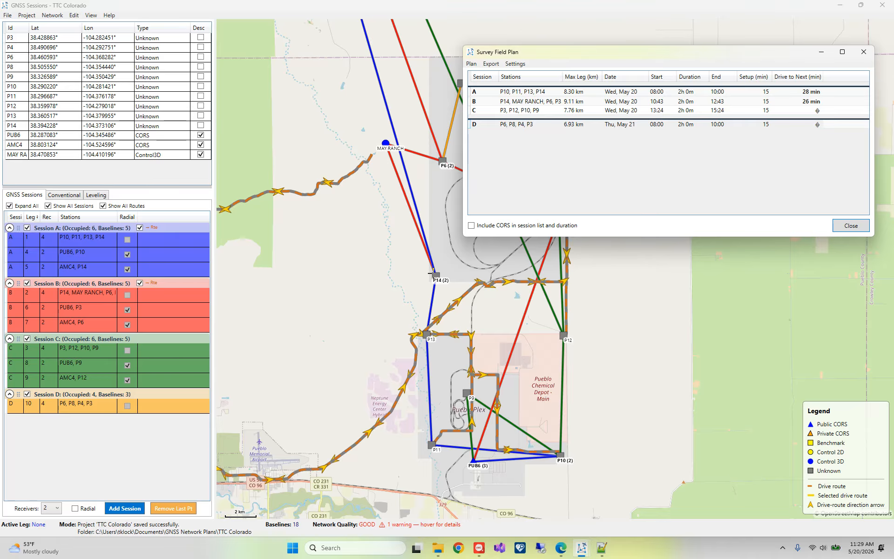
scroll(389, 175, "up", 3)
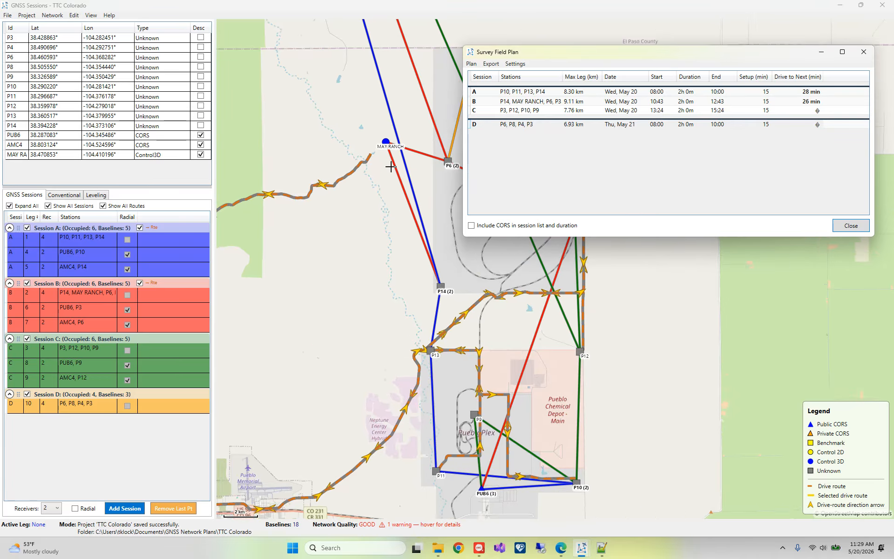
scroll(355, 152, "down", 2)
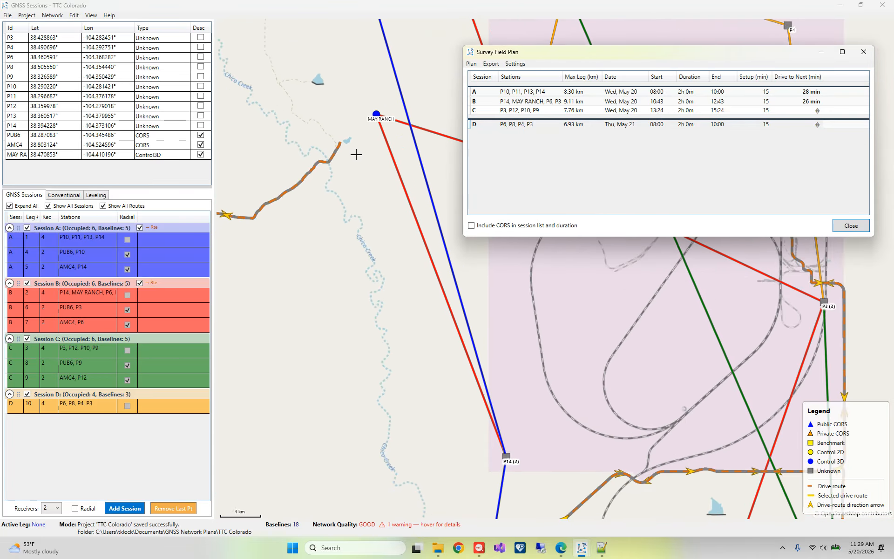
scroll(356, 154, "down", 2)
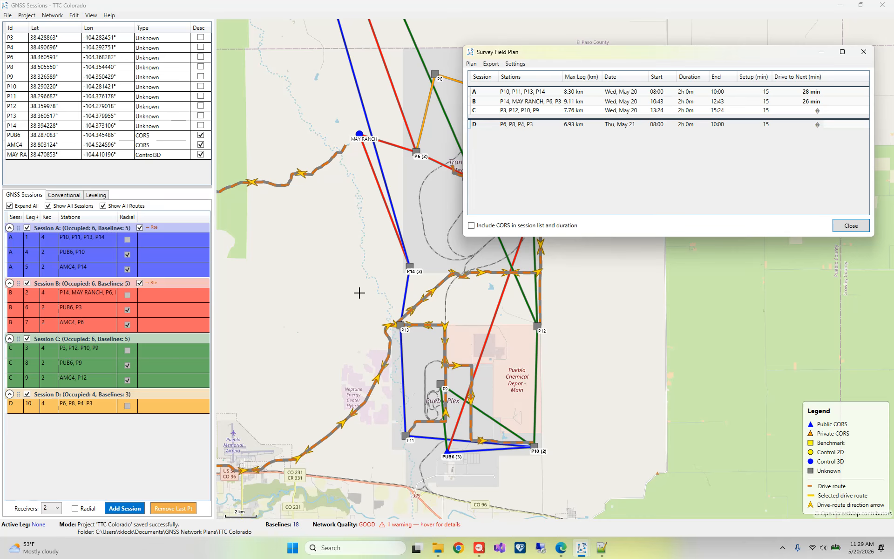
Step: Set Session A's date to June 3, 2026, and reset the field plan's session dates
left_click(628, 95)
left_click(637, 93)
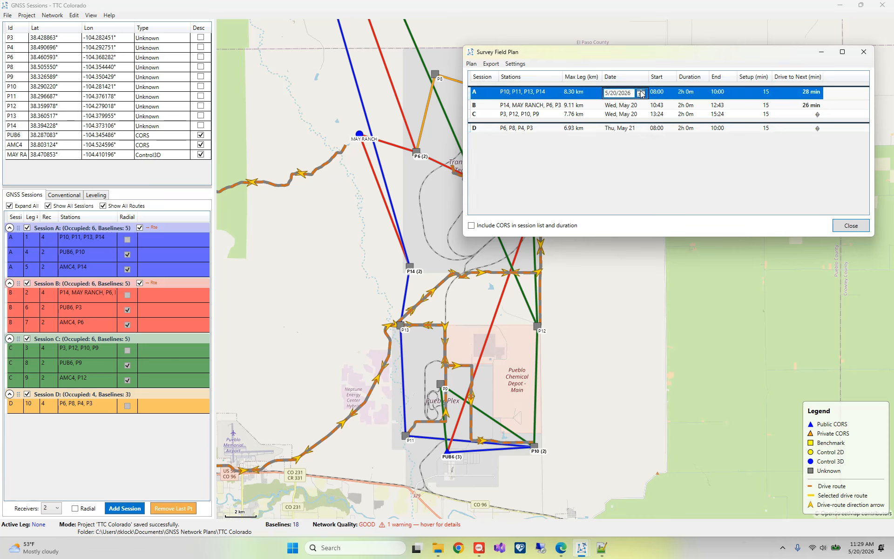
left_click(640, 93)
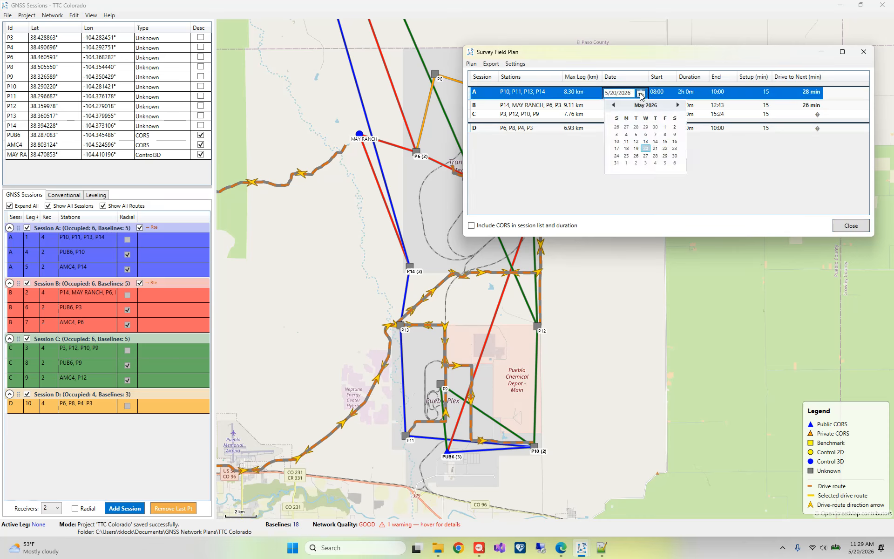
left_click(645, 162)
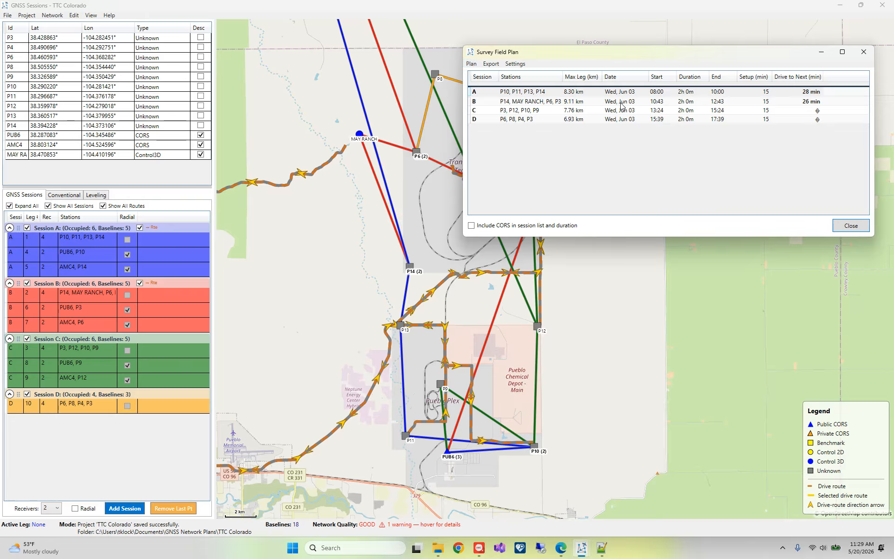
left_click(471, 64)
left_click(485, 95)
Step: Remove the optimized routes from the field plan and rerun the team drive route optimization
left_click(472, 66)
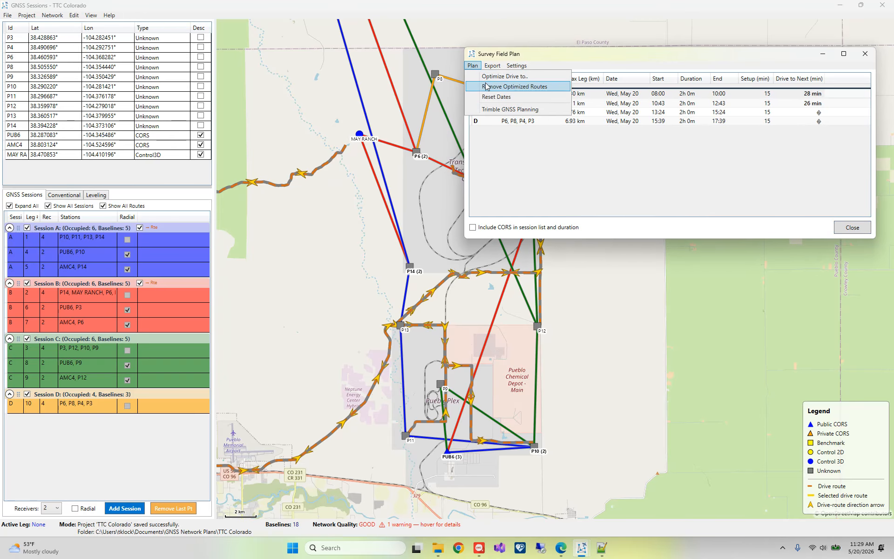
left_click(487, 86)
left_click(473, 66)
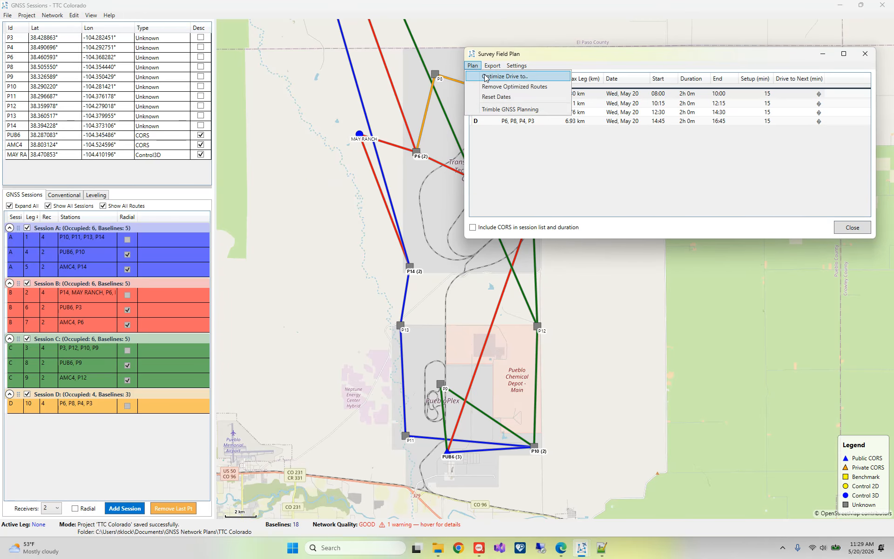
left_click(503, 76)
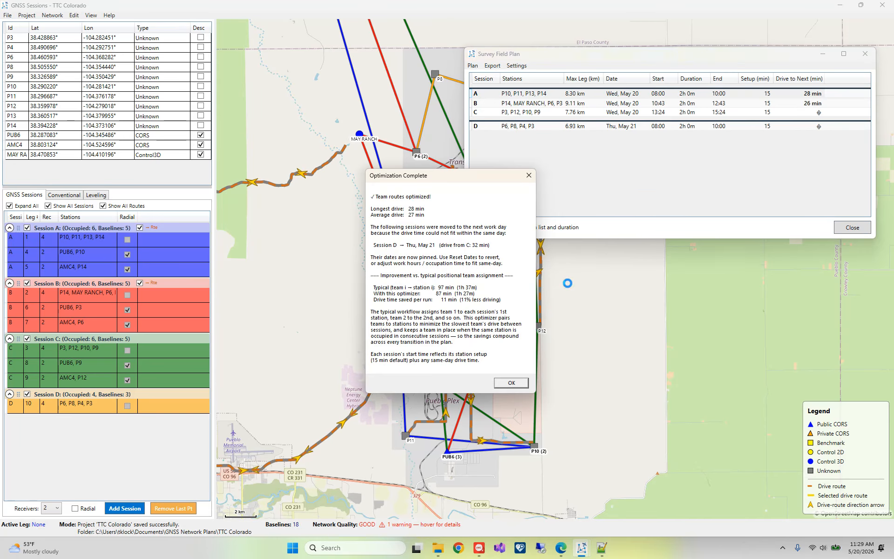
left_click(512, 384)
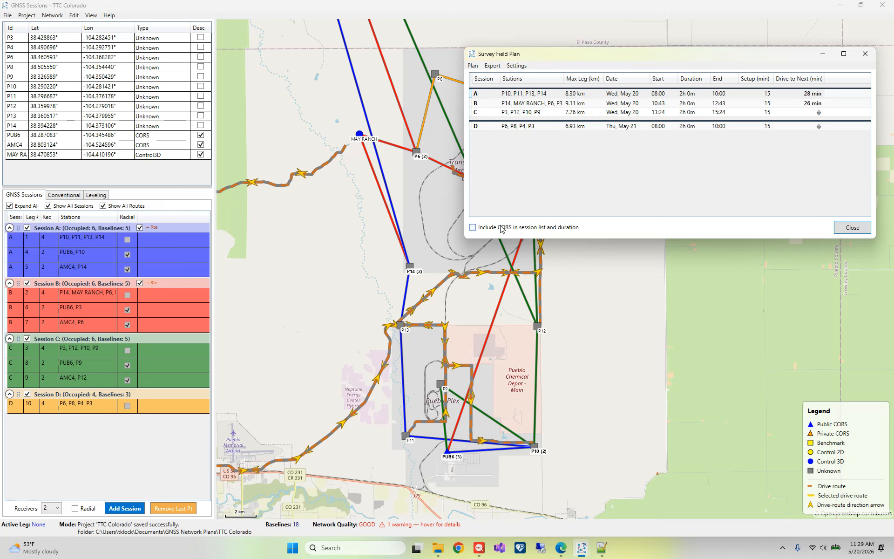
Step: Include the CORS stations in the field plan's session list and duration, keeping the plan window fully in view
left_click_drag(513, 58, 541, 59)
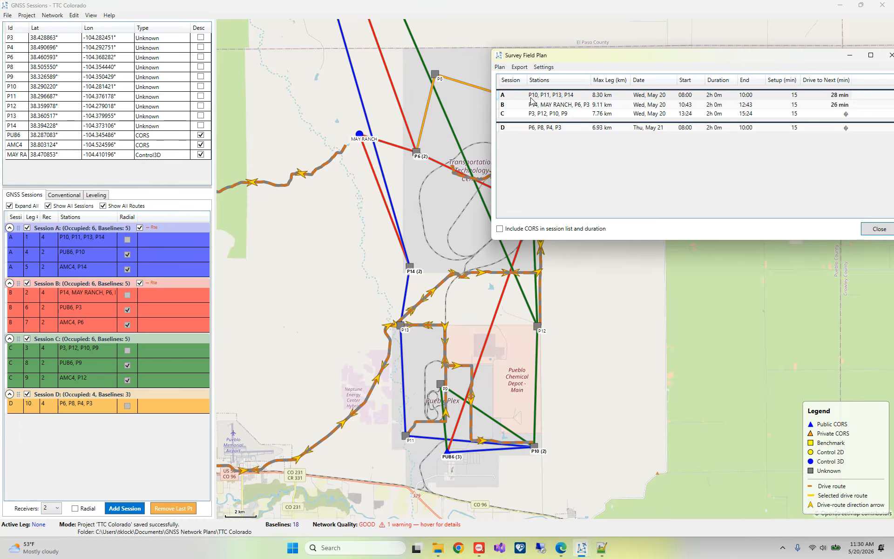
left_click(500, 228)
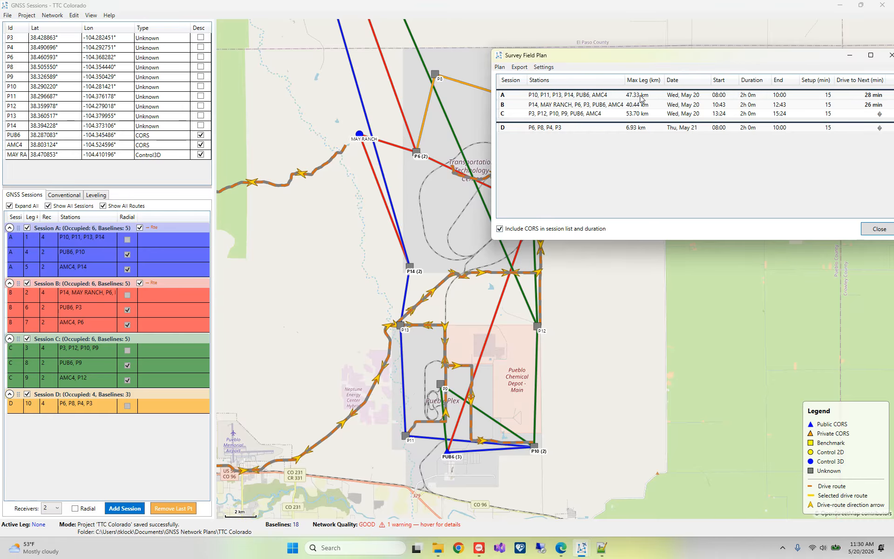
left_click_drag(636, 59, 589, 66)
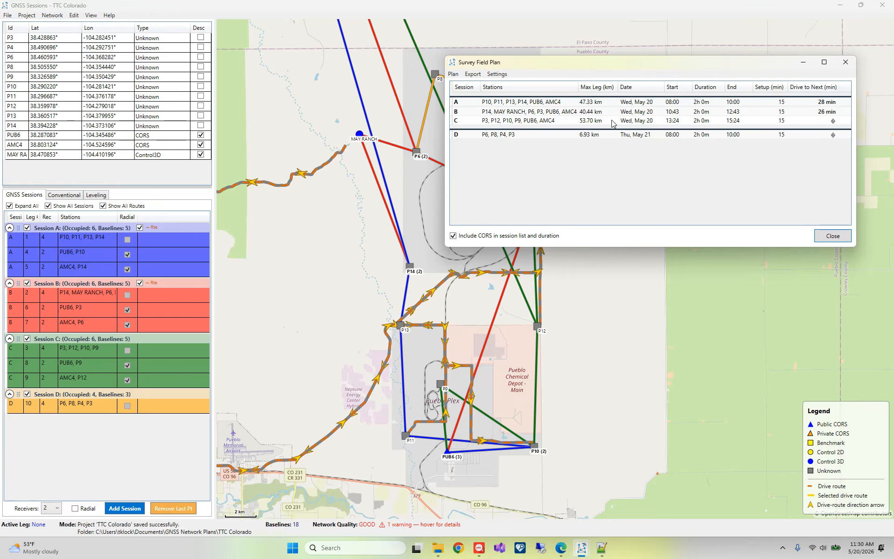
Step: Set the session duration's scalar rate to 2 min/km
left_click(496, 76)
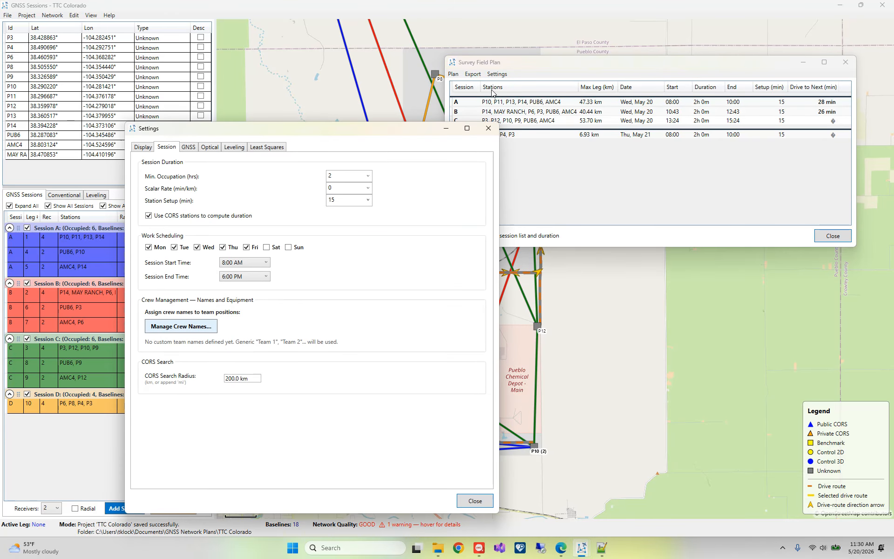
left_click(368, 189)
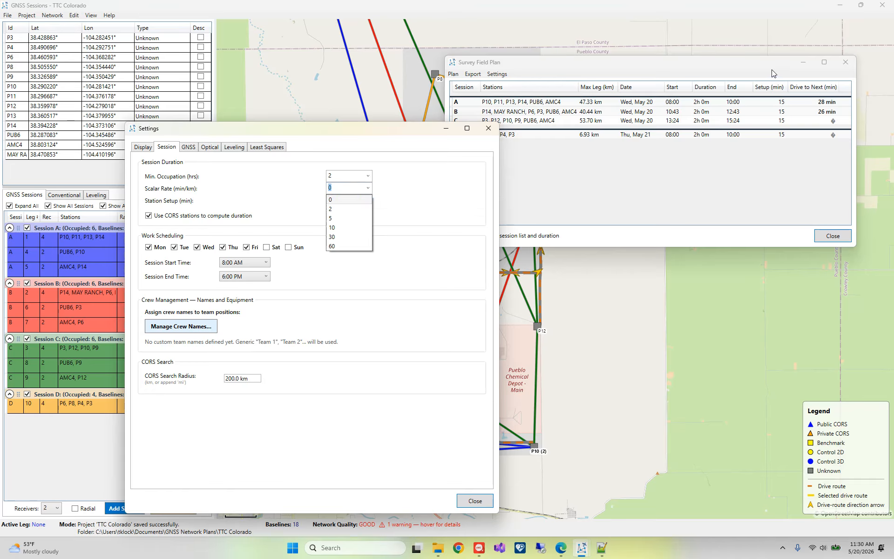
left_click(342, 209)
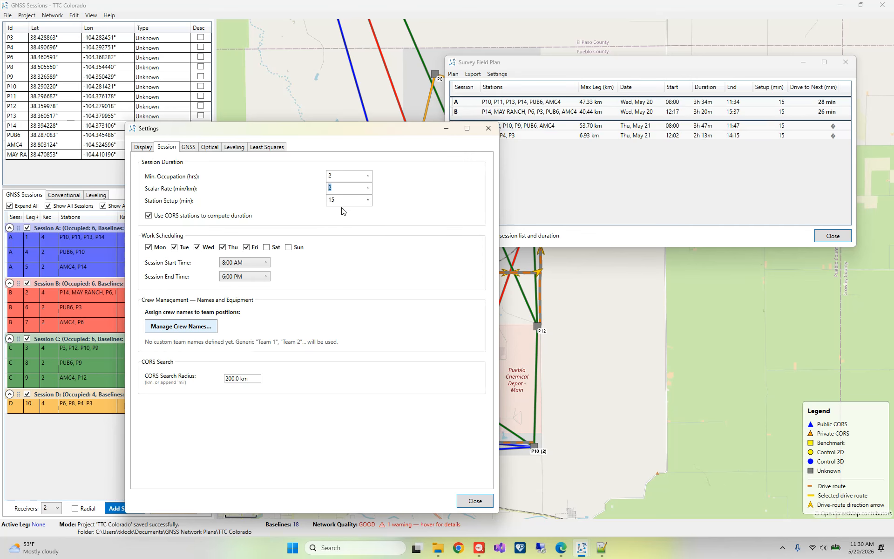
left_click(465, 501)
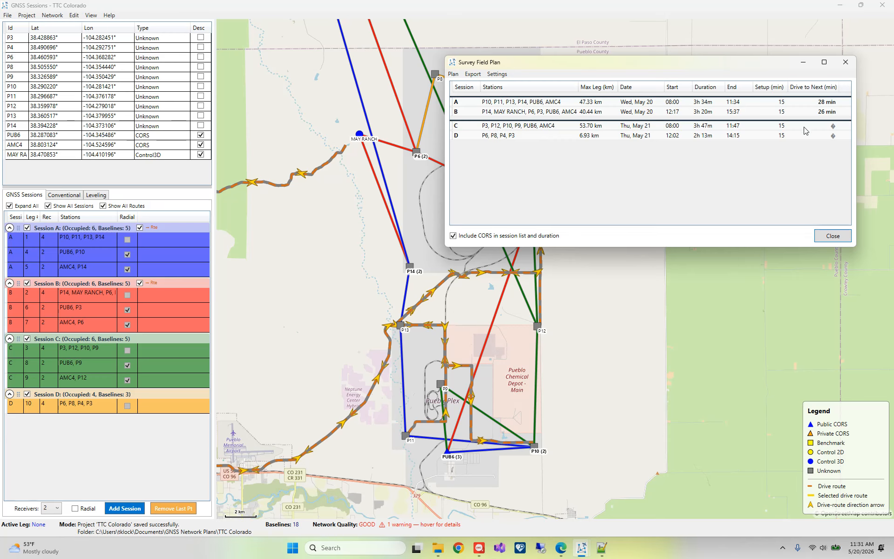
Step: Clear the optimized drive routes from the field plan and reset its session dates
left_click(453, 74)
left_click(464, 95)
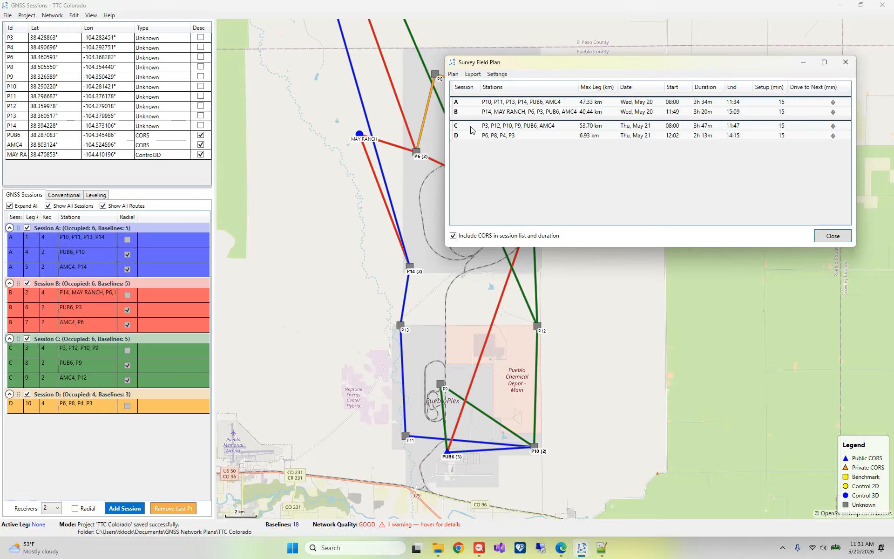
left_click(453, 74)
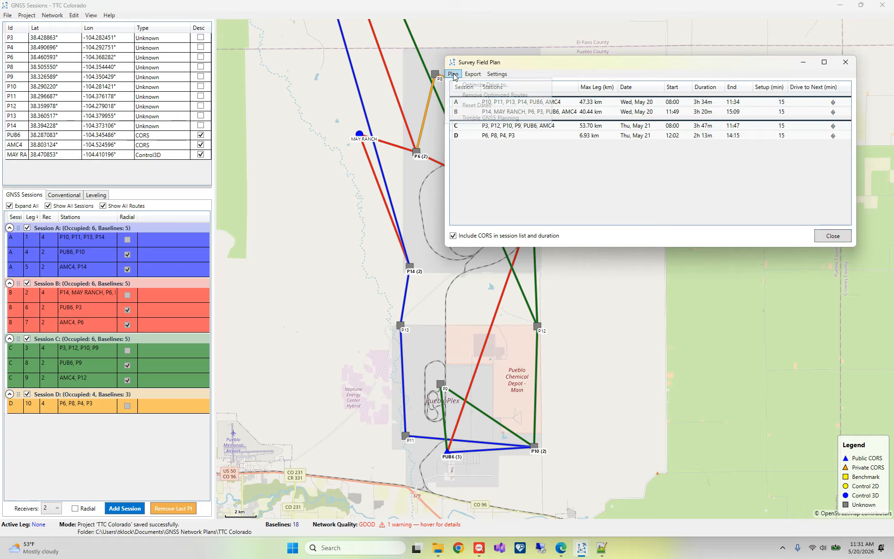
left_click(467, 105)
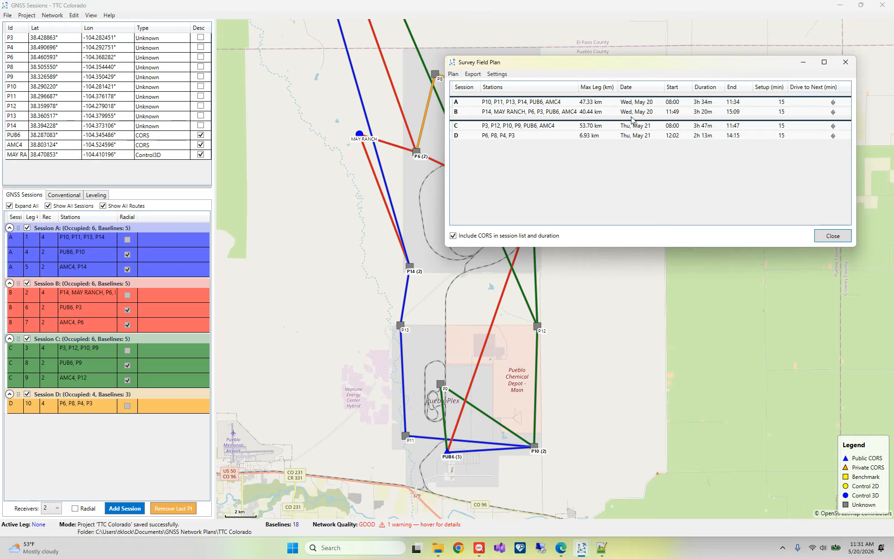
left_click(453, 74)
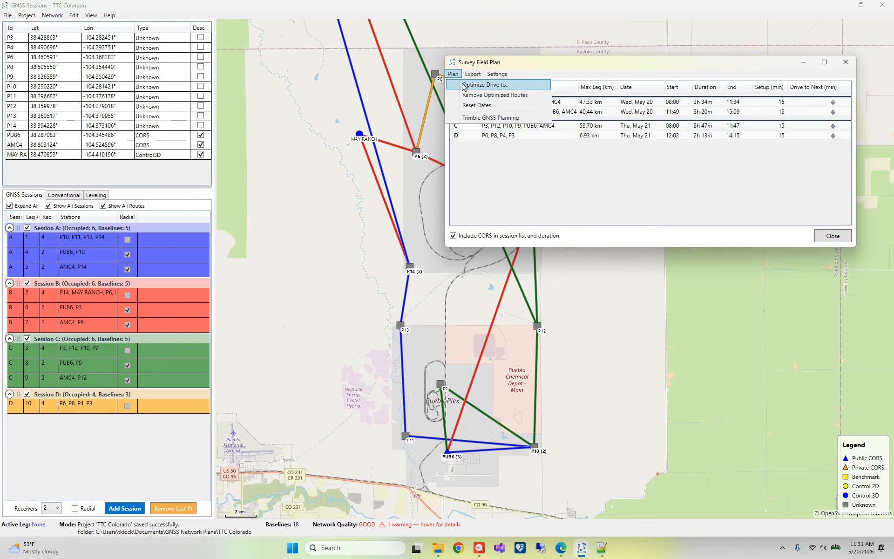
left_click(469, 105)
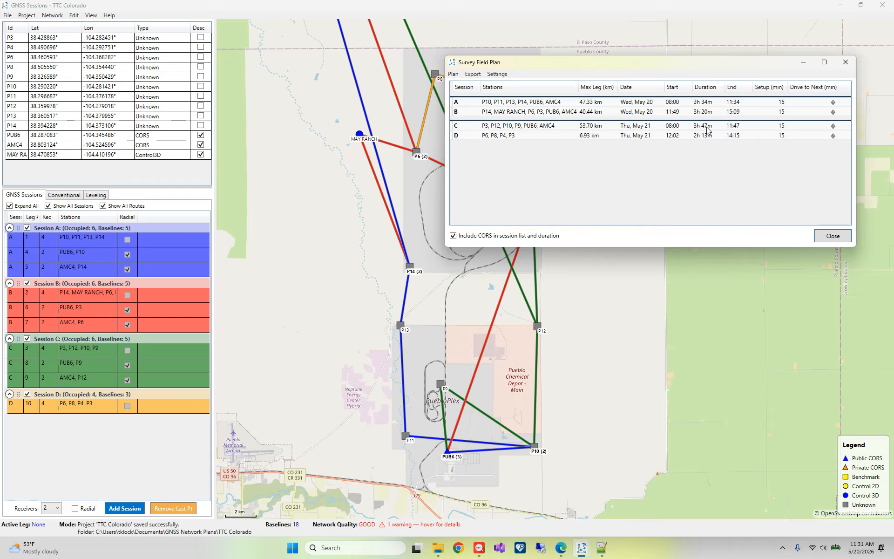
Step: Set Session A's date in the field plan to May 27, 2026
left_click(640, 107)
left_click(649, 103)
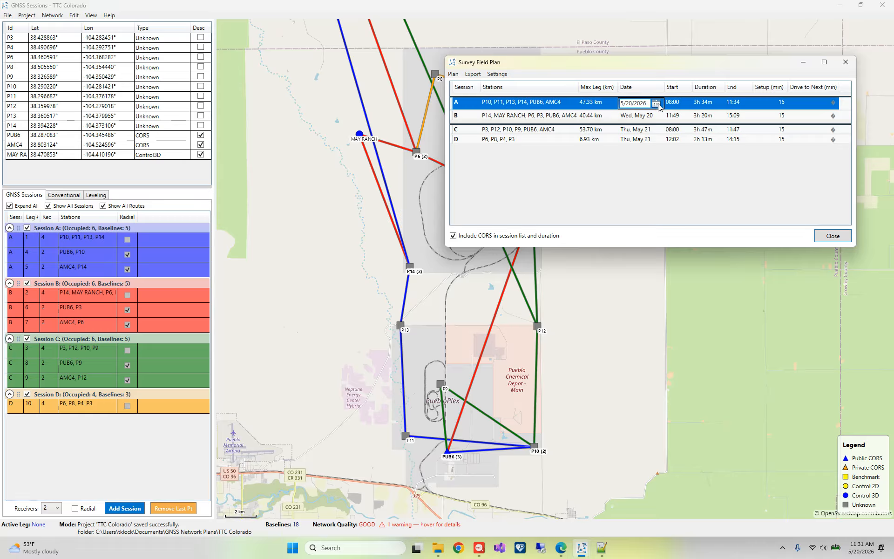
left_click(657, 105)
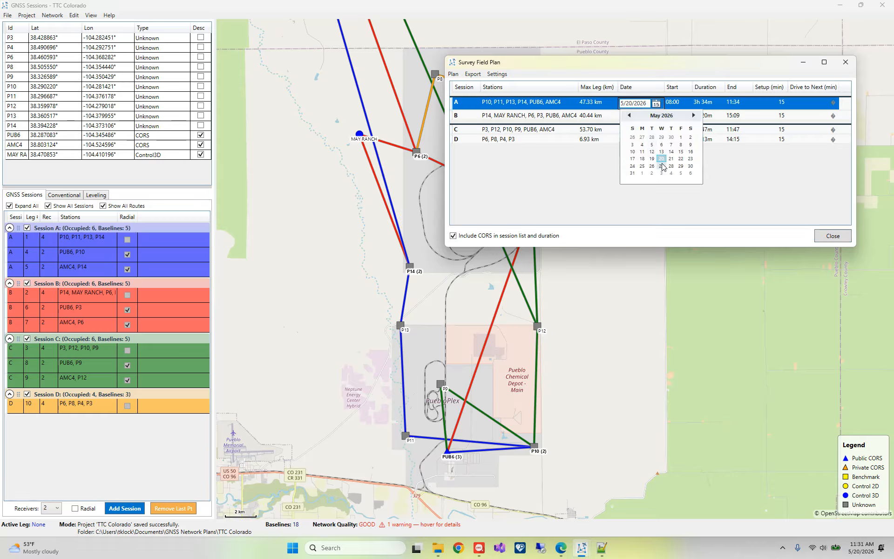
left_click(662, 165)
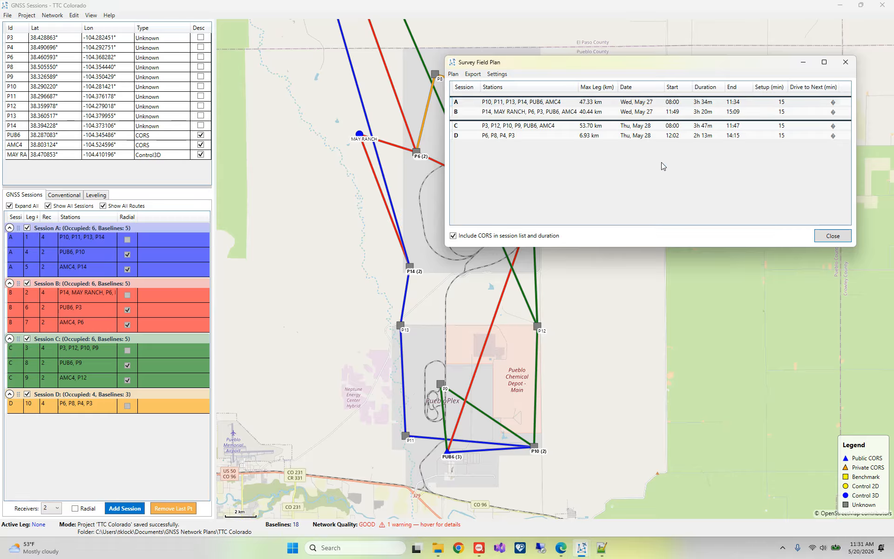
Step: Optimize the team drive routes again for the rescheduled sessions
left_click(453, 74)
left_click(484, 84)
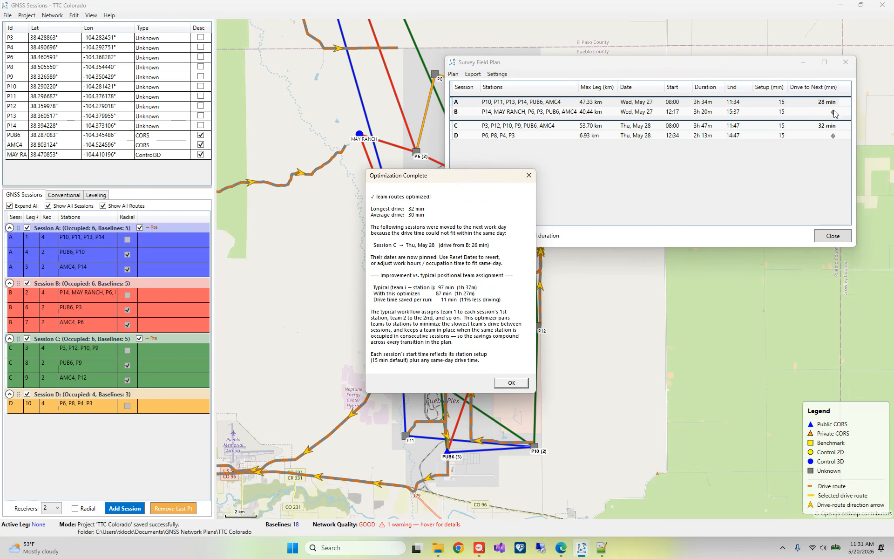
left_click(512, 382)
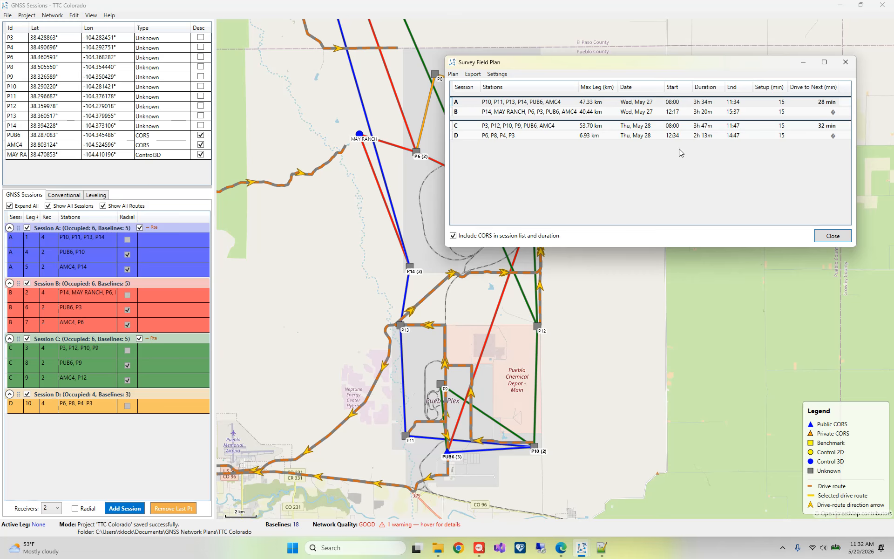
Step: Export the field plan to the Excel workbook TTC Colorado_SurveyPlan.xlsx and open it in Excel
left_click(473, 75)
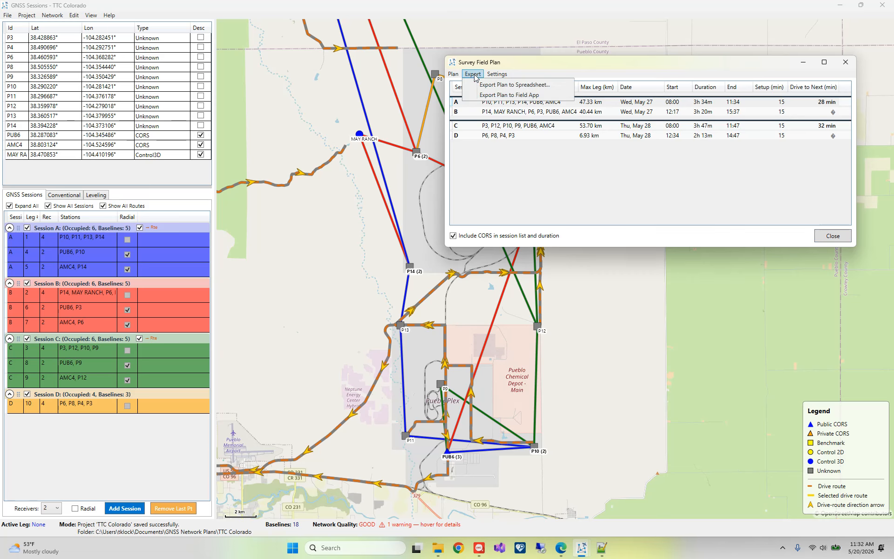
left_click(486, 85)
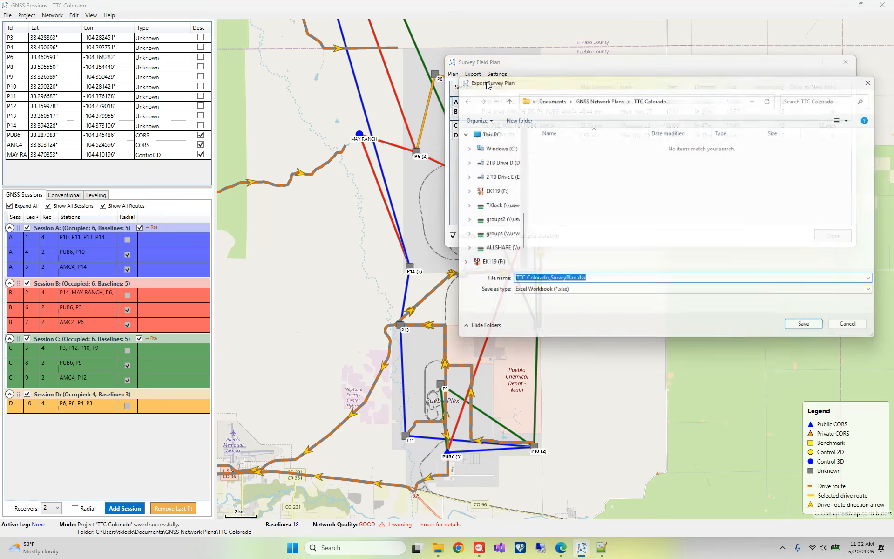
left_click(813, 331)
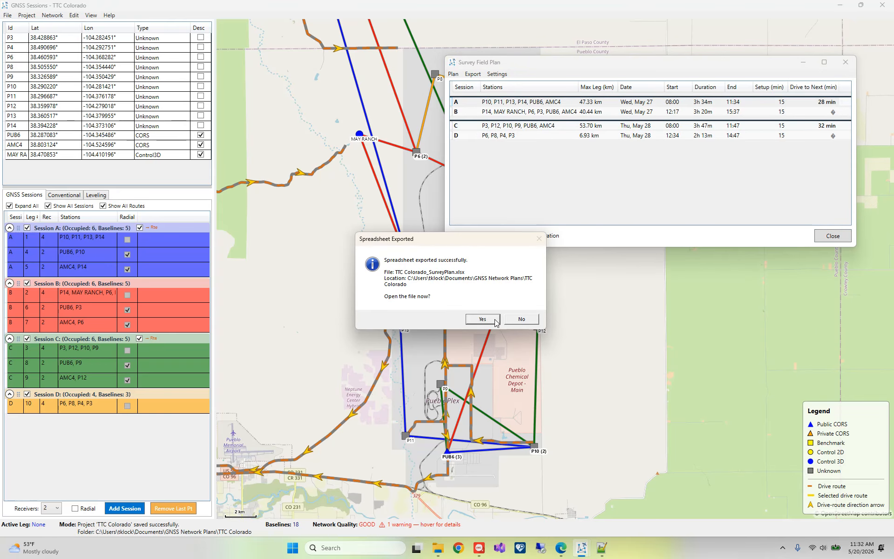
left_click(495, 321)
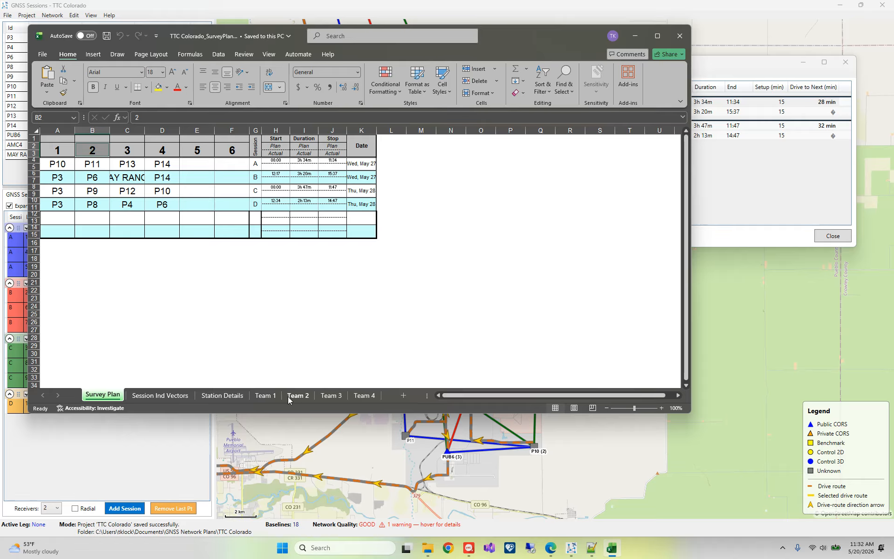
Step: Review the Team 1 sheet, including its antenna height, receiver, antenna and serial number fields
left_click(264, 395)
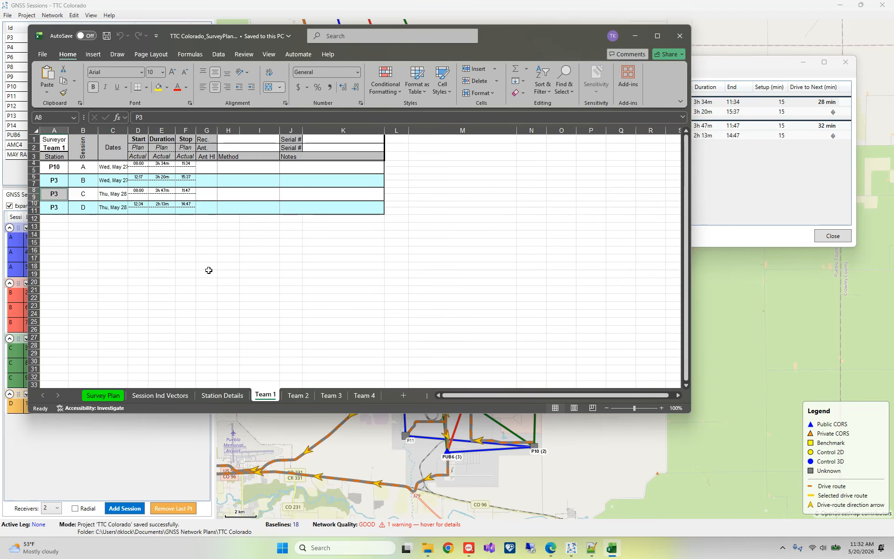
left_click(202, 171)
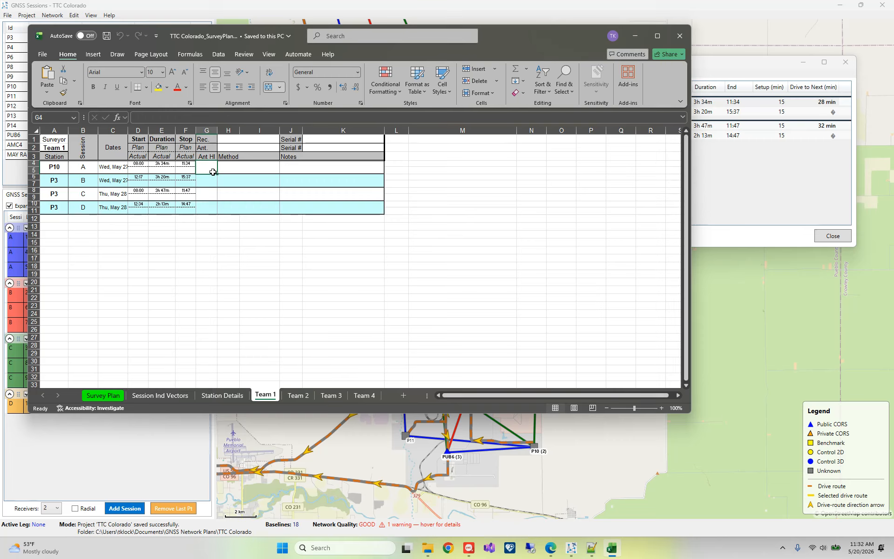
left_click(236, 141)
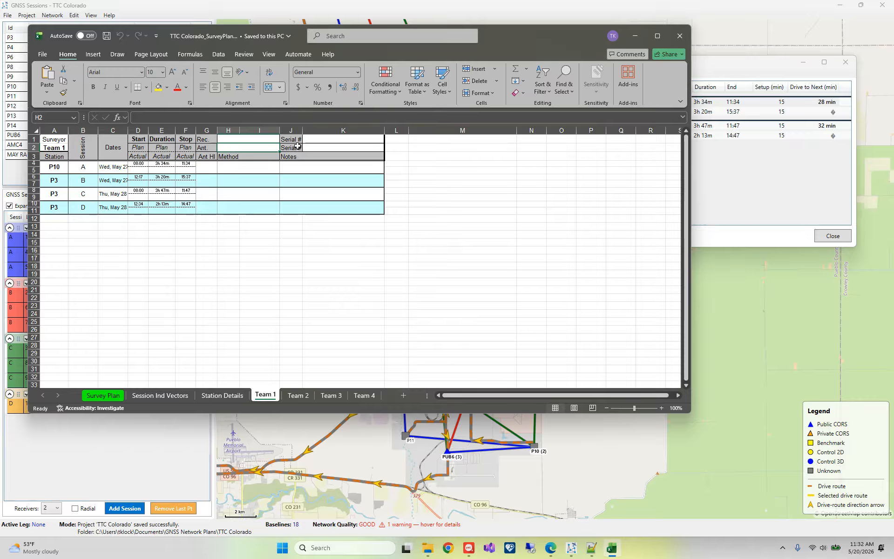
left_click(314, 142)
left_click(315, 149)
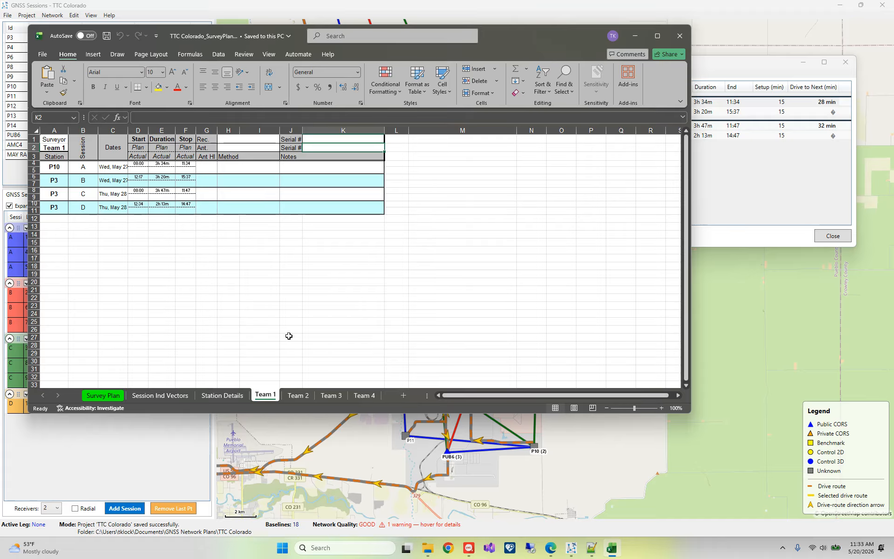
Step: Look through the Team 2 to Team 4 sheets, the Survey Plan sheet and the Session Ind Vectors sheet
left_click(296, 394)
left_click(319, 395)
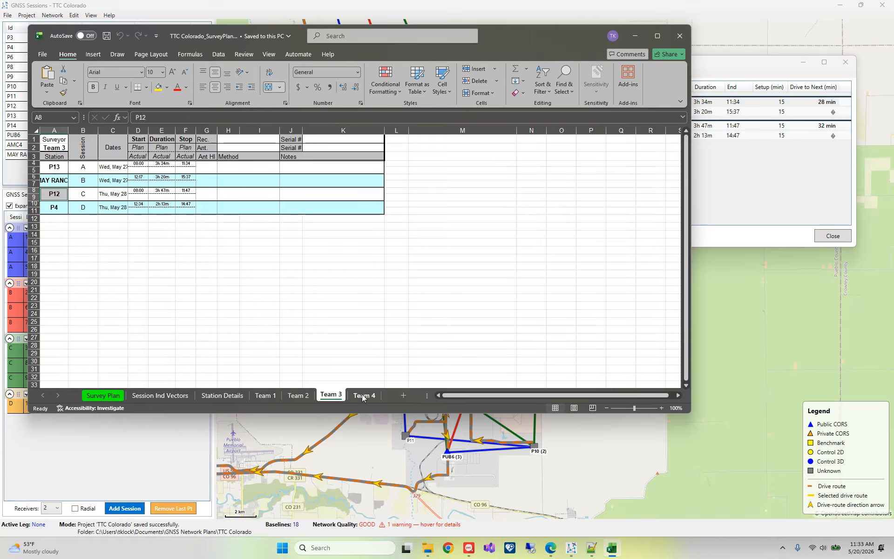
left_click(363, 395)
left_click(107, 395)
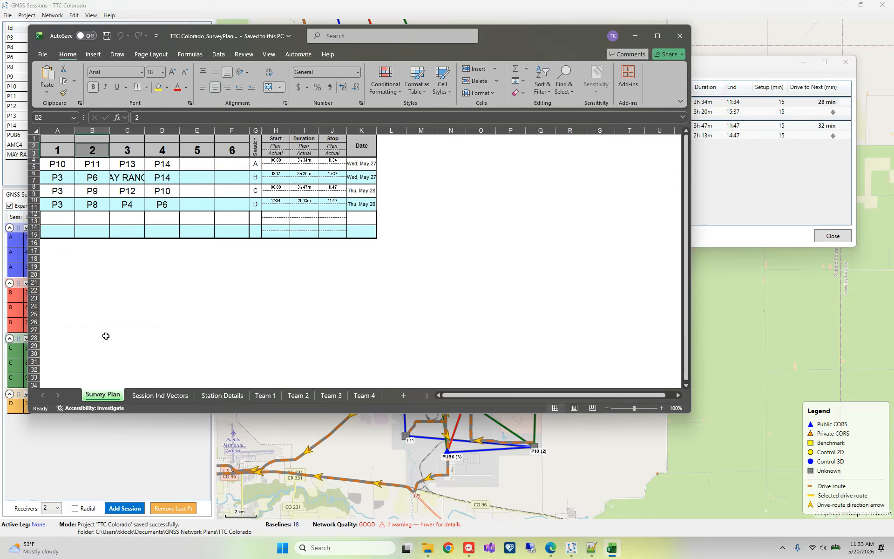
left_click(154, 396)
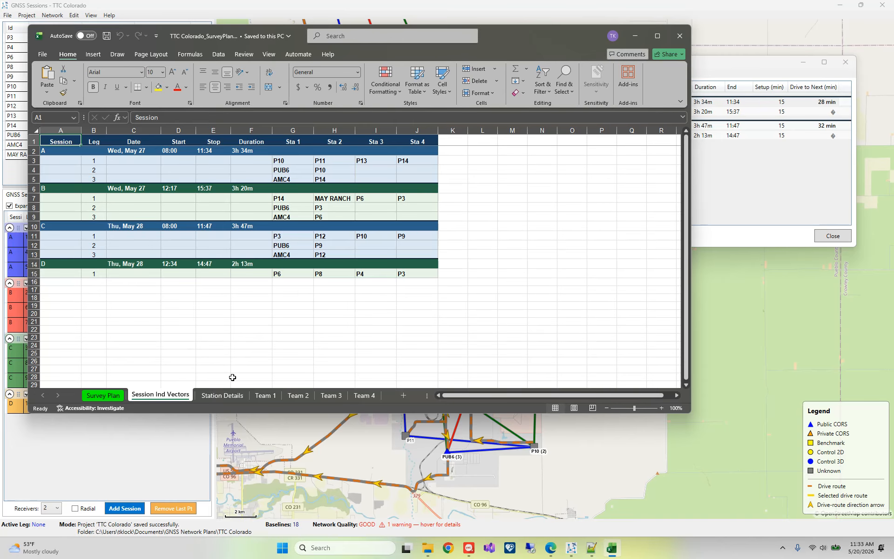
Step: Review the station coordinates and descriptions in the Station Details sheet, and close the workbook
left_click(227, 395)
scroll(244, 259, "down", 2)
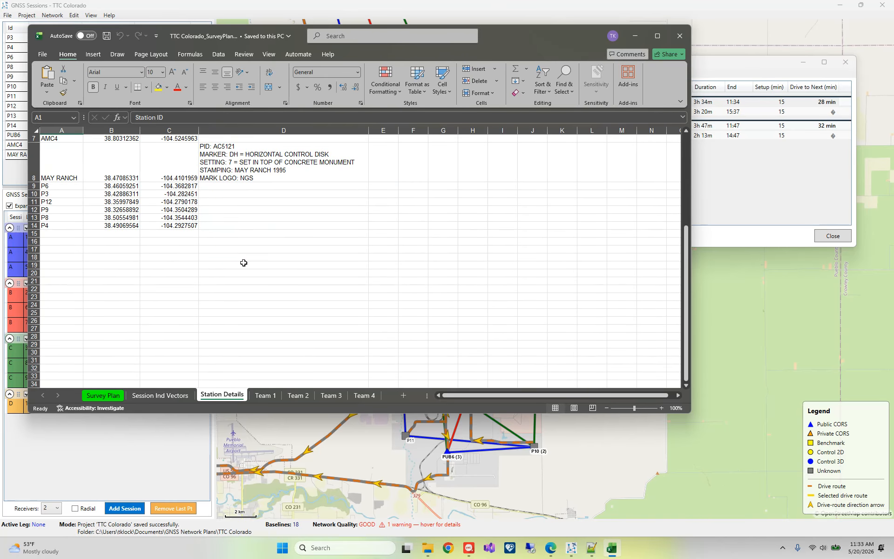
scroll(242, 273, "up", 2)
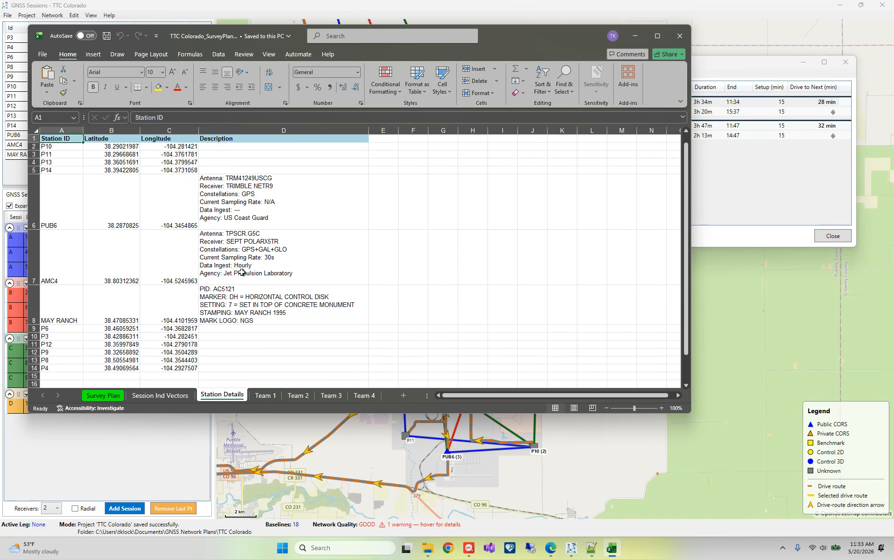
left_click(678, 37)
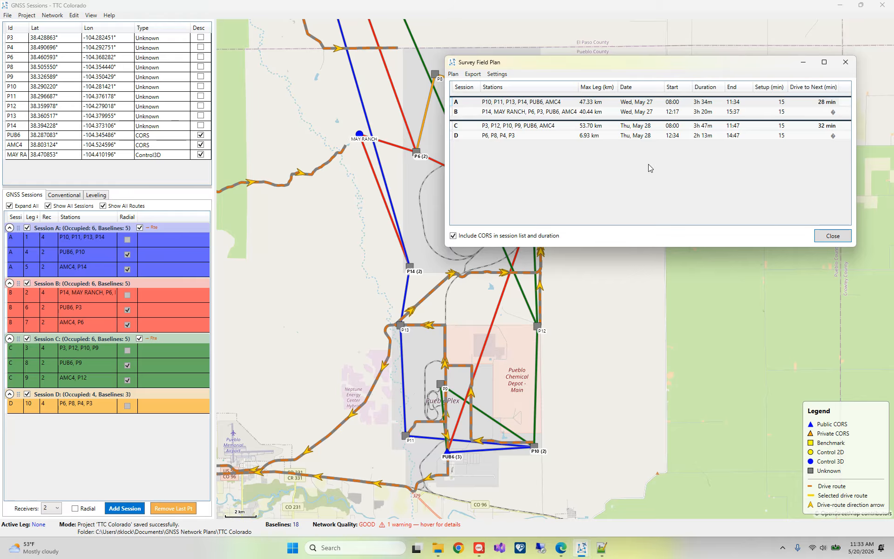
Step: Open the crew management in the field plan's session settings and enter a surveyor's name for each of the four teams
left_click(497, 74)
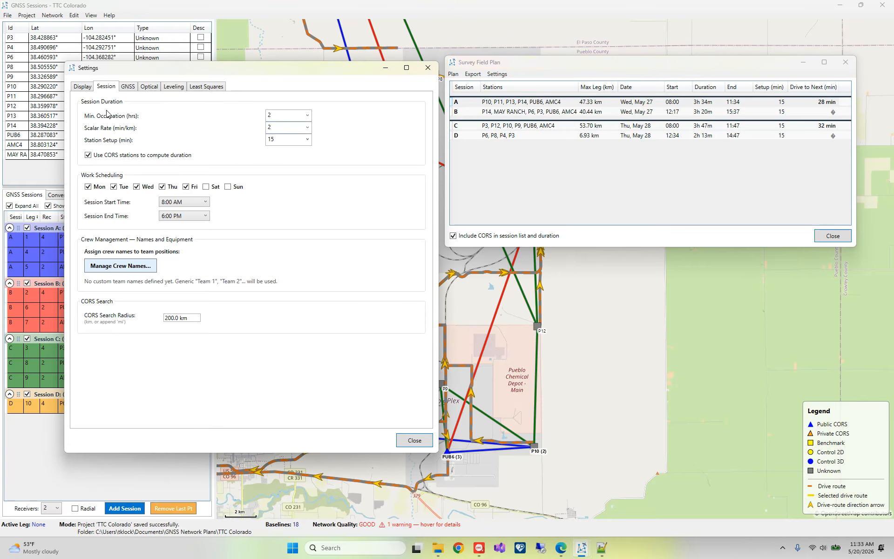
left_click(119, 267)
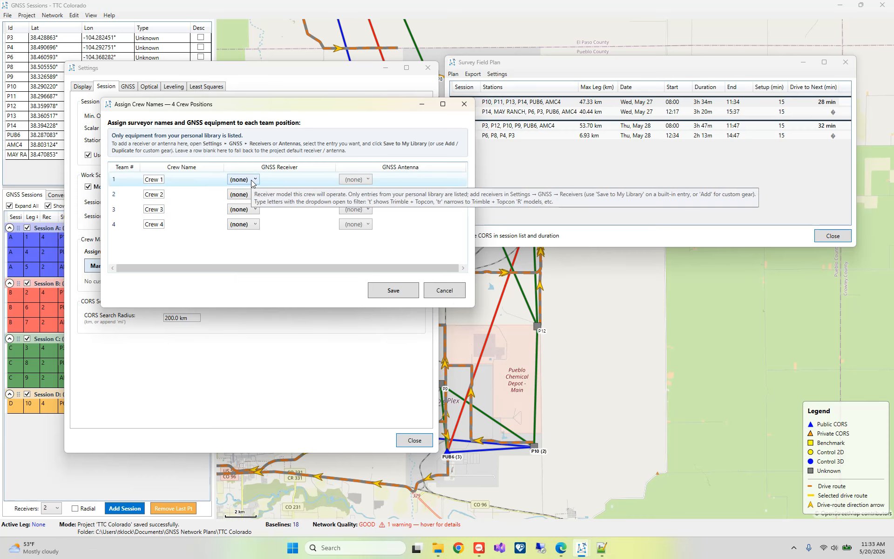
left_click_drag(165, 183, 138, 185)
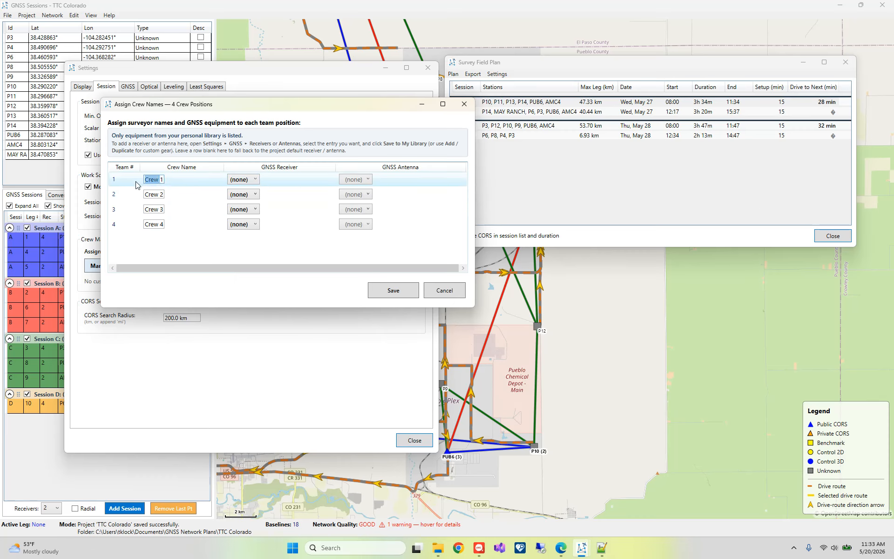
key("BackSpace")
type("Richard")
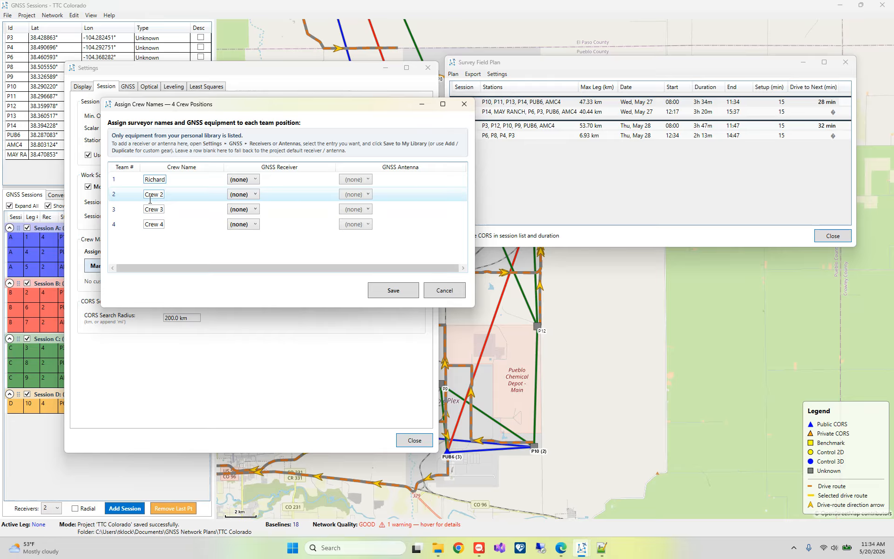
left_click(150, 200)
type("Scott")
key("Tab")
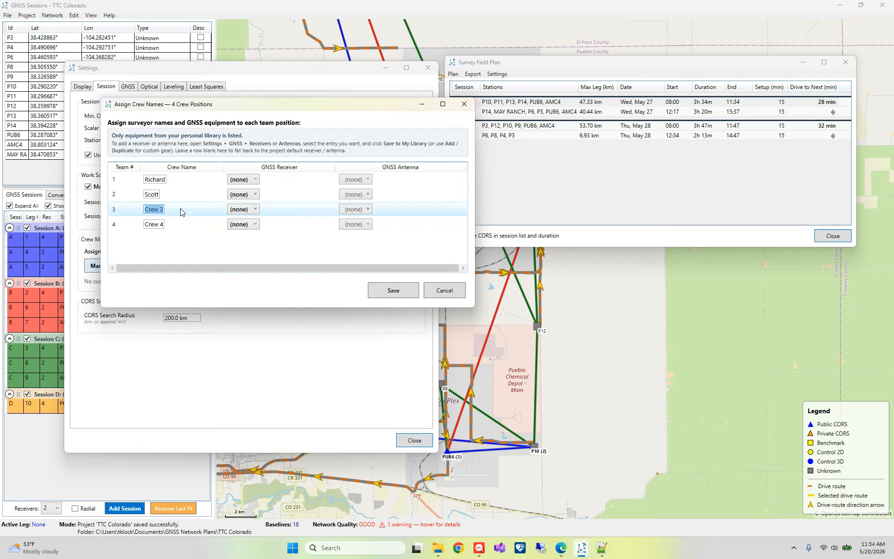
type("Nick")
key("Tab")
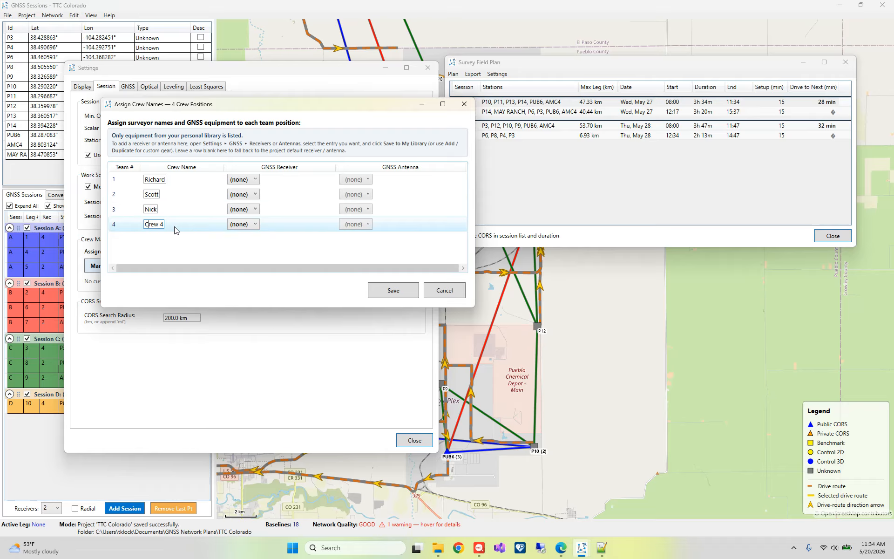
type("C")
type("Gr")
Step: Assign the Trimble R12i receiver to Team 1, and the Trimble R750-2 with the TRM115000.00 Zephyr 3 Geodetic antenna to Team 2
left_click(255, 179)
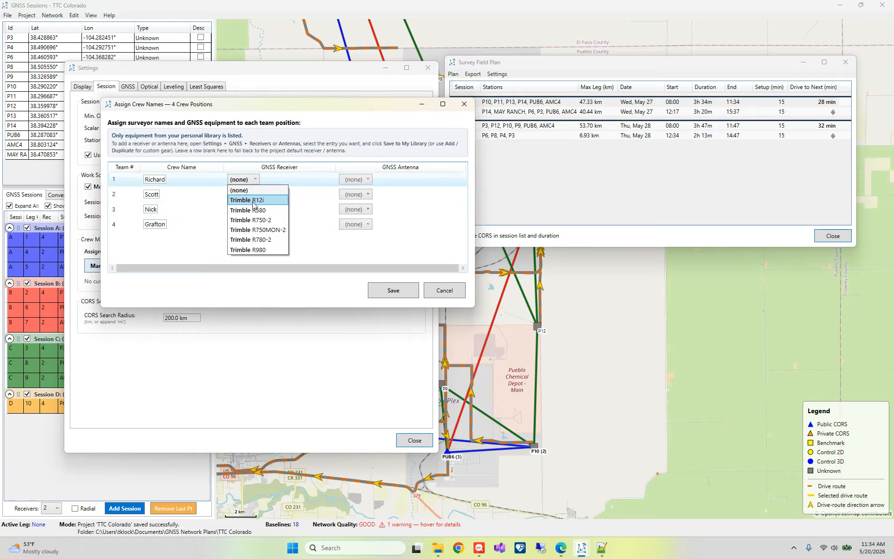
left_click(247, 200)
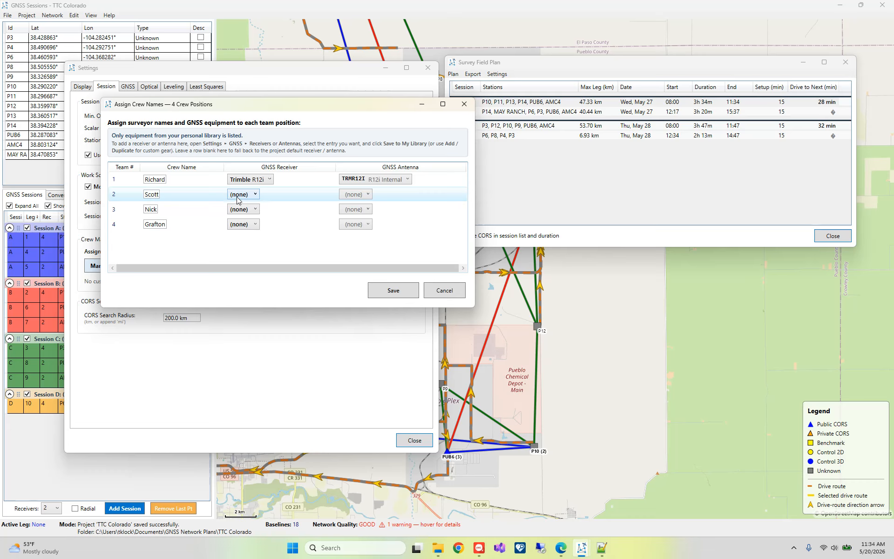
left_click(240, 196)
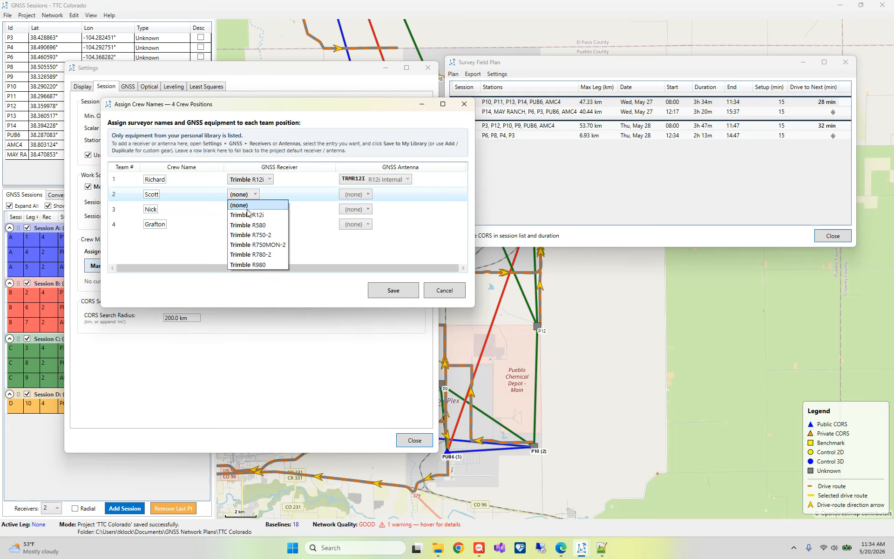
left_click(247, 235)
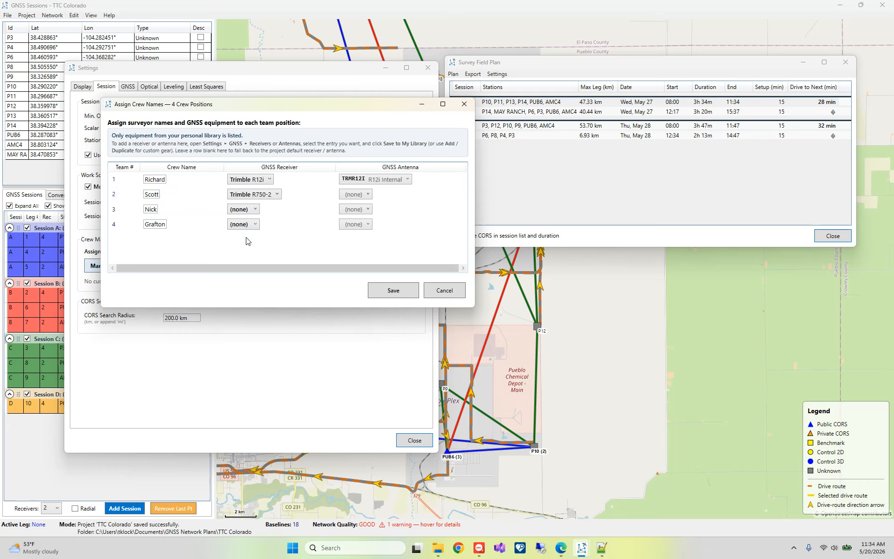
left_click(353, 196)
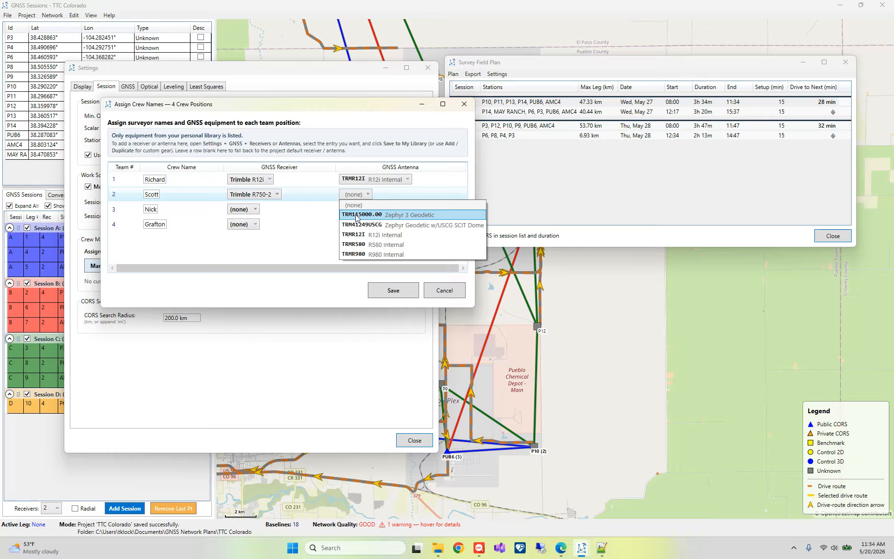
left_click(356, 215)
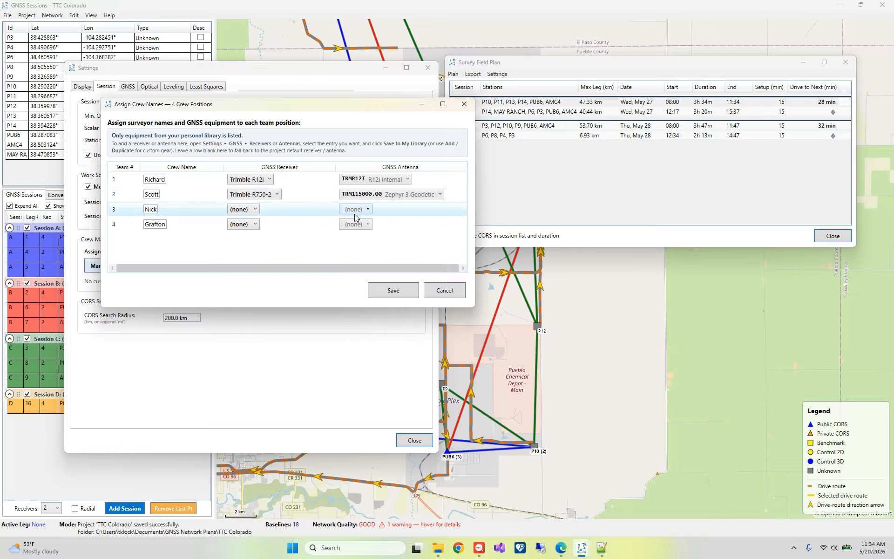
Step: Assign the Trimble R980 to Team 3 and the Trimble R580 with the TRMR580 internal antenna to Team 4, and save the crew assignments
left_click(257, 210)
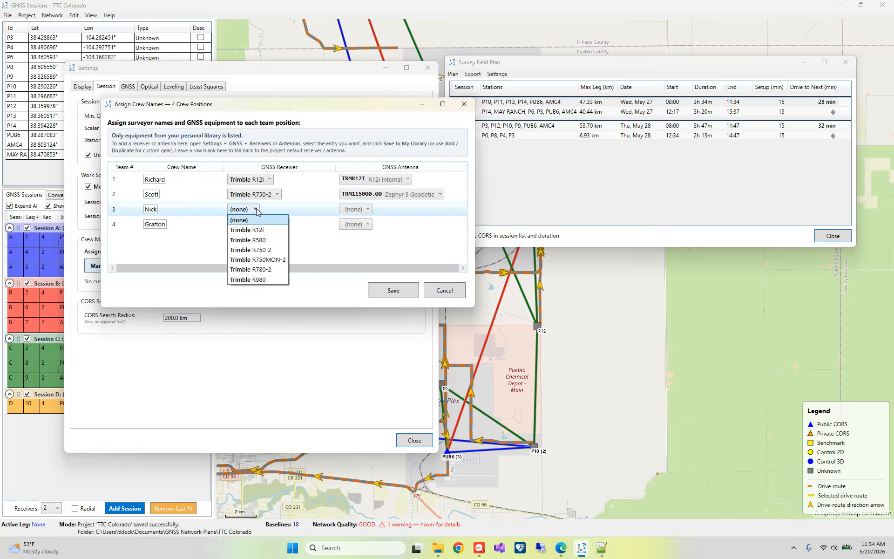
left_click(260, 284)
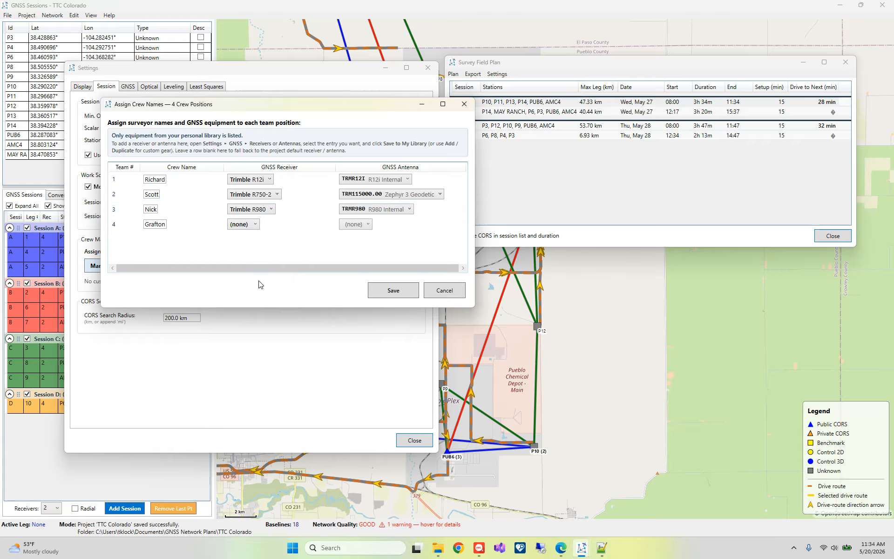
left_click(257, 226)
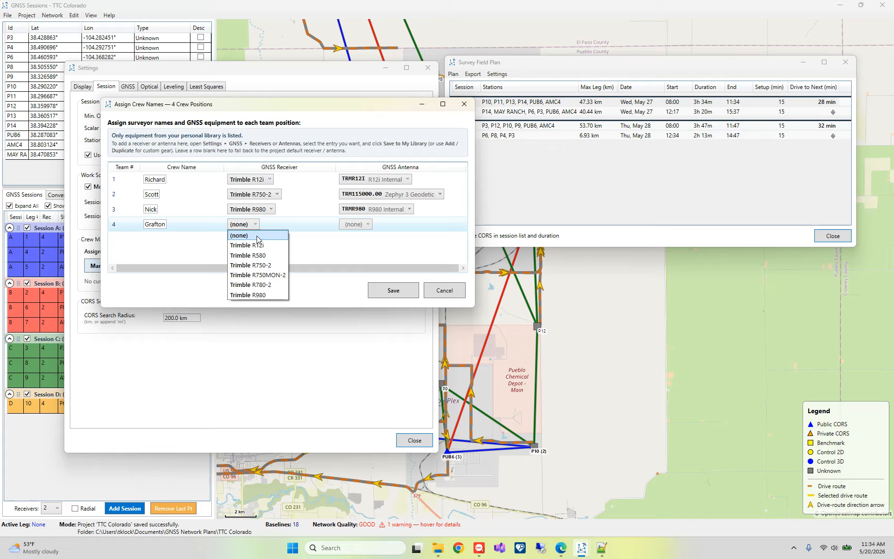
left_click(258, 255)
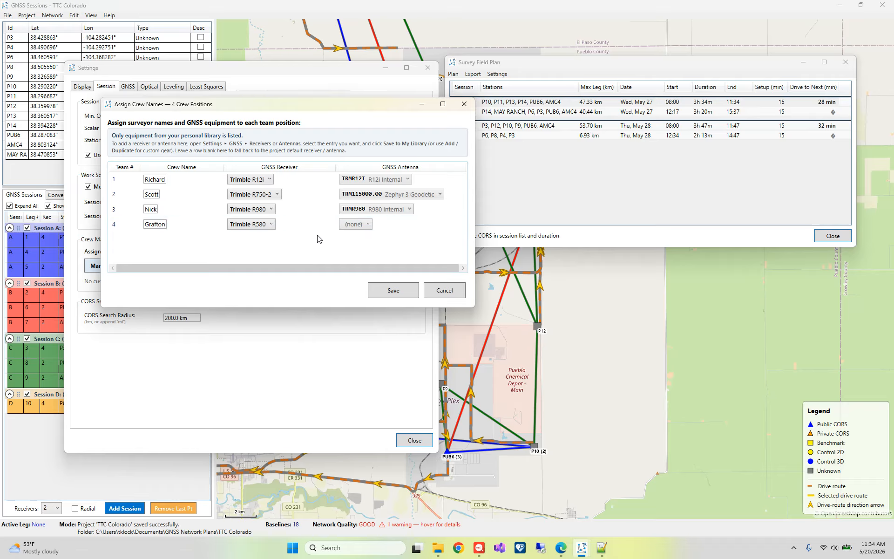
left_click(354, 225)
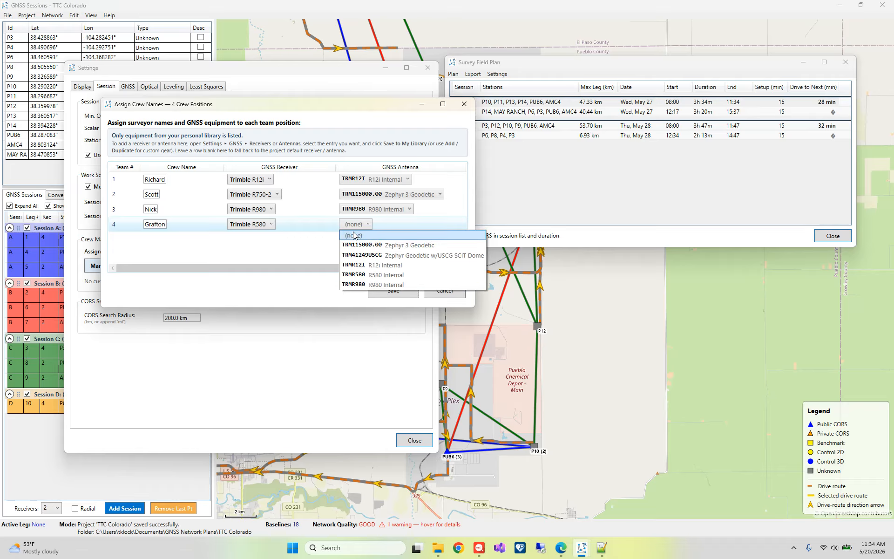
left_click(358, 275)
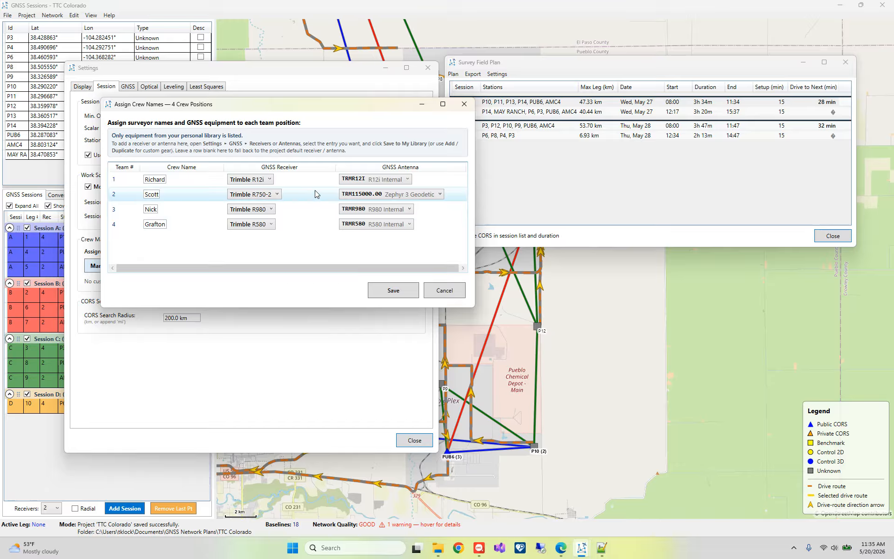
left_click(394, 290)
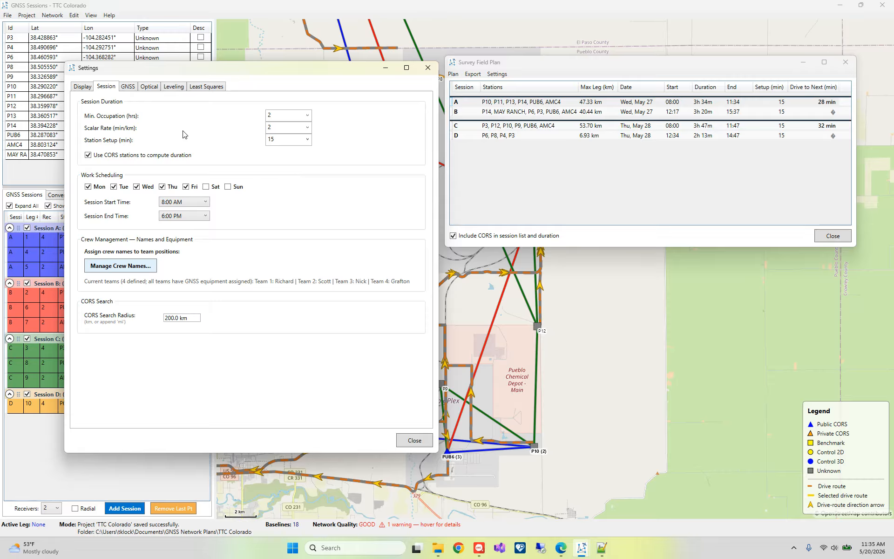
Step: Save the built-in Trimble R780-2 from the full GNSS receiver list to My Library, and limit the list to library receivers
left_click(128, 88)
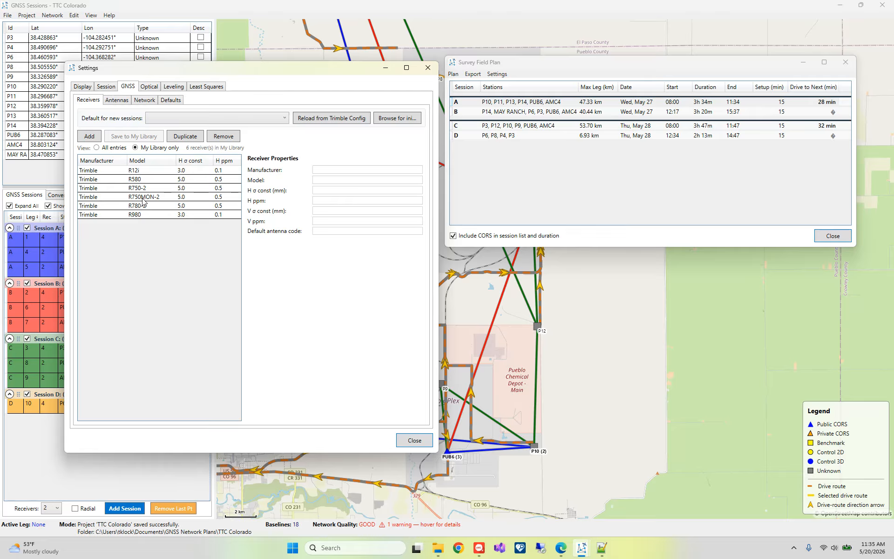
left_click(108, 148)
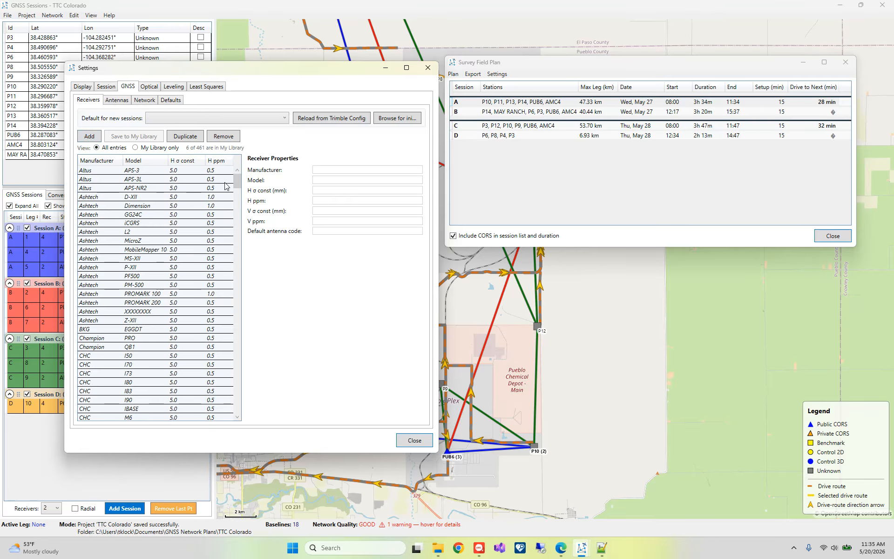
left_click_drag(237, 181, 244, 206)
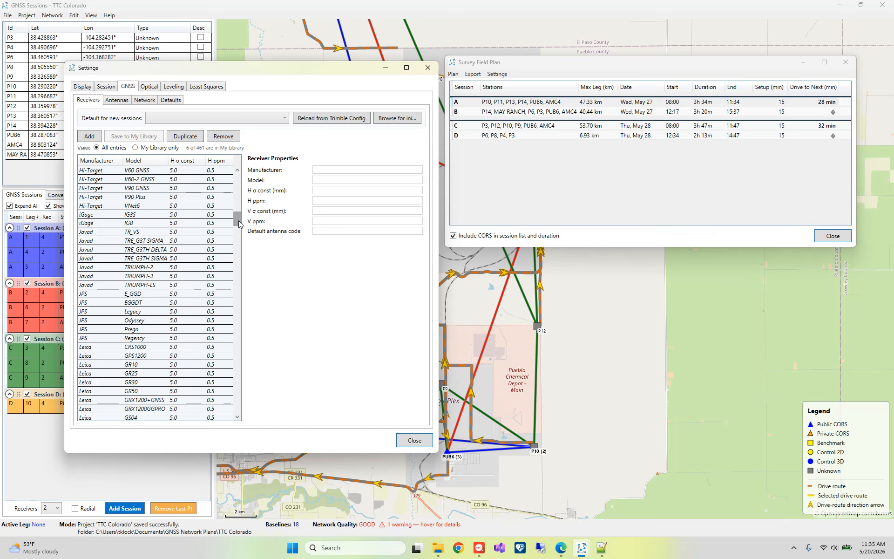
left_click_drag(237, 223, 237, 344)
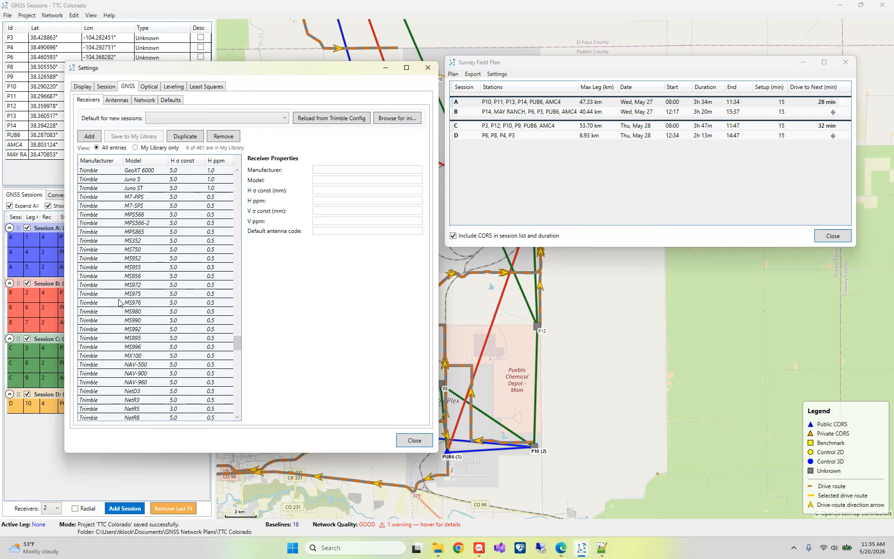
scroll(119, 338, "down", 12)
scroll(120, 339, "down", 5)
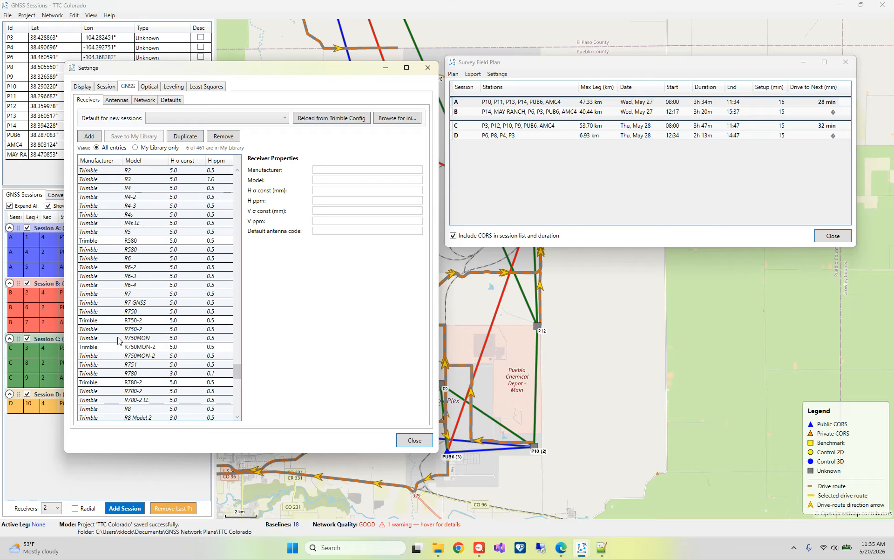
scroll(114, 346, "down", 2)
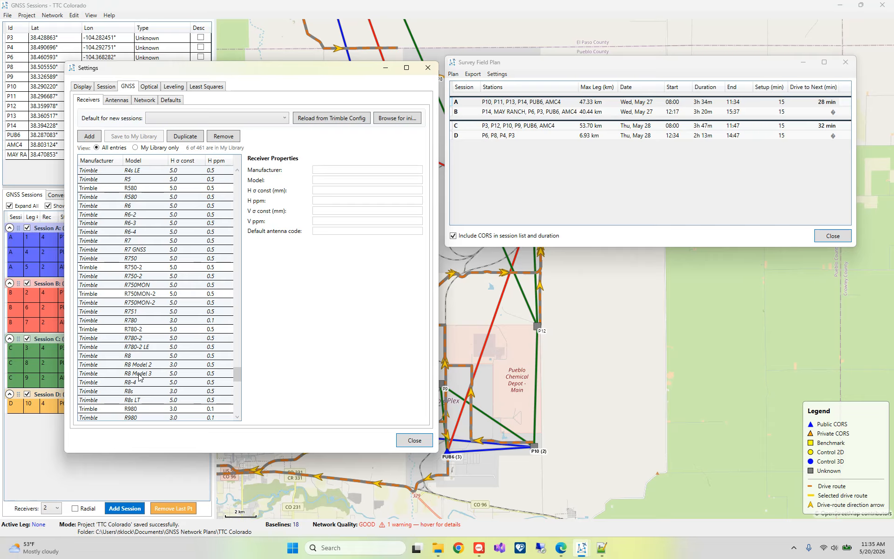
left_click(135, 338)
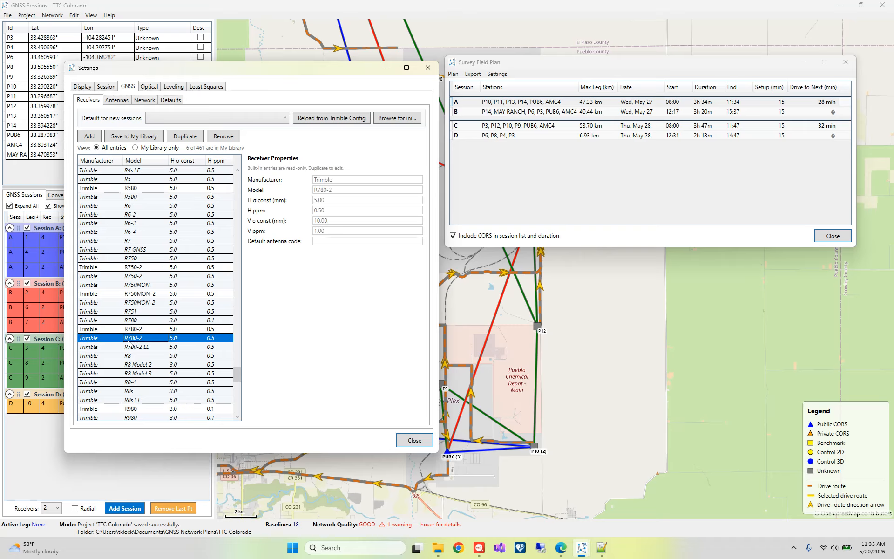
left_click(131, 137)
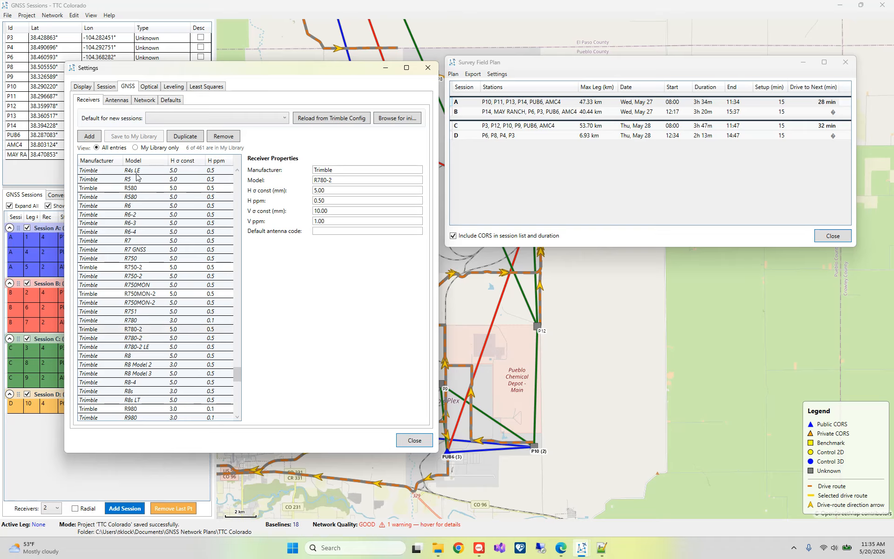
left_click(135, 147)
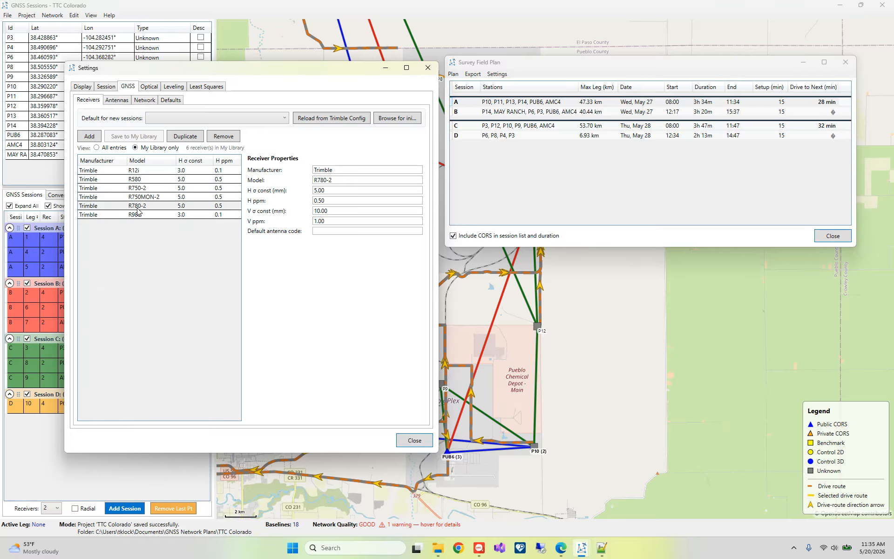
Step: Add a new antenna entry to the GNSS antenna library and remove it again
left_click(118, 100)
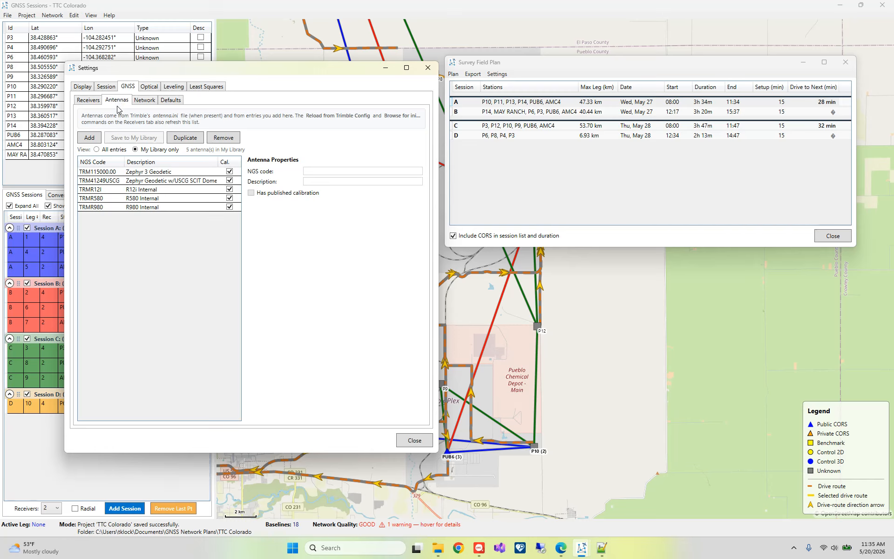
left_click(92, 139)
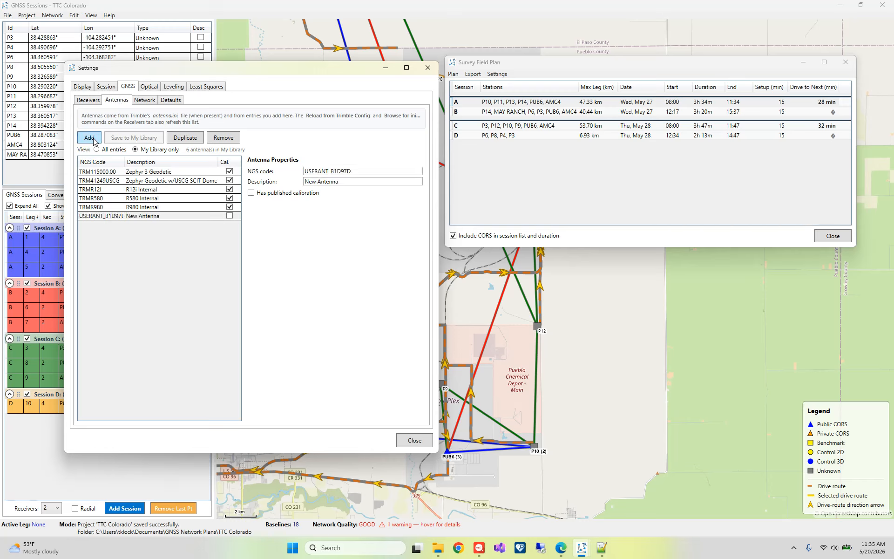
left_click(130, 216)
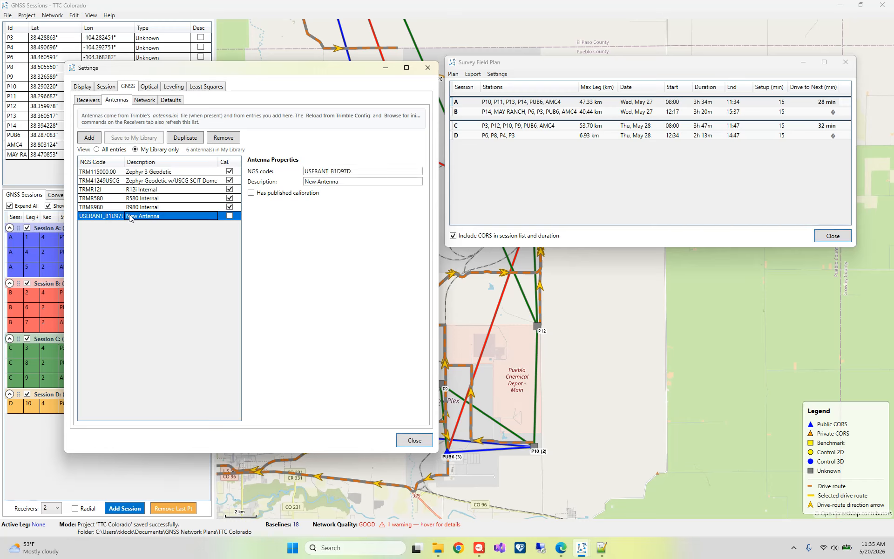
left_click(223, 138)
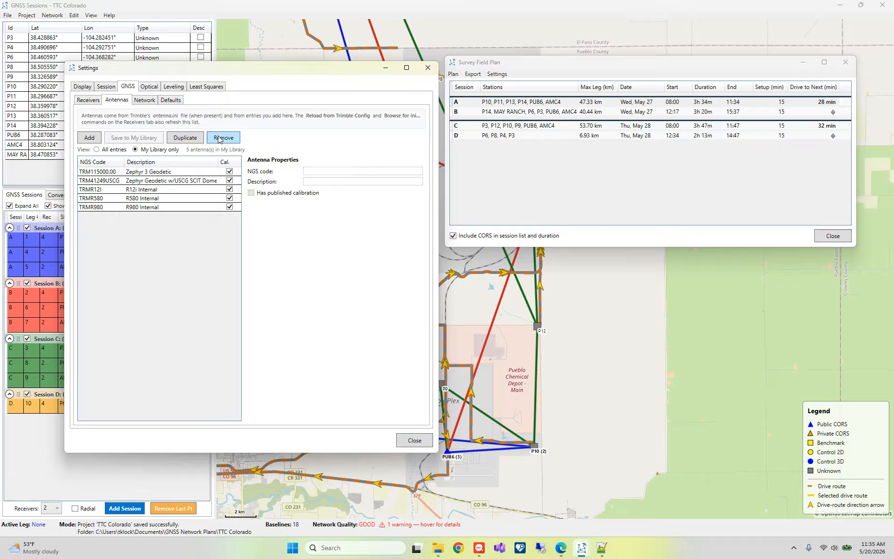
Step: List all antenna entries in the antenna library and check the published-calibration setting of the TRMR580 R580 Internal antenna
left_click(97, 150)
left_click_drag(237, 182, 230, 394)
scroll(229, 393, "down", 6)
scroll(158, 317, "down", 2)
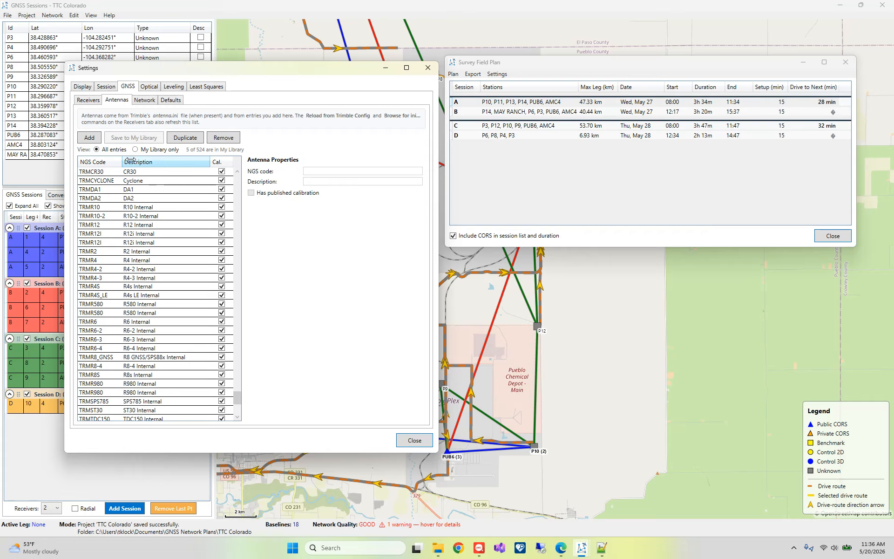
scroll(155, 344, "down", 2)
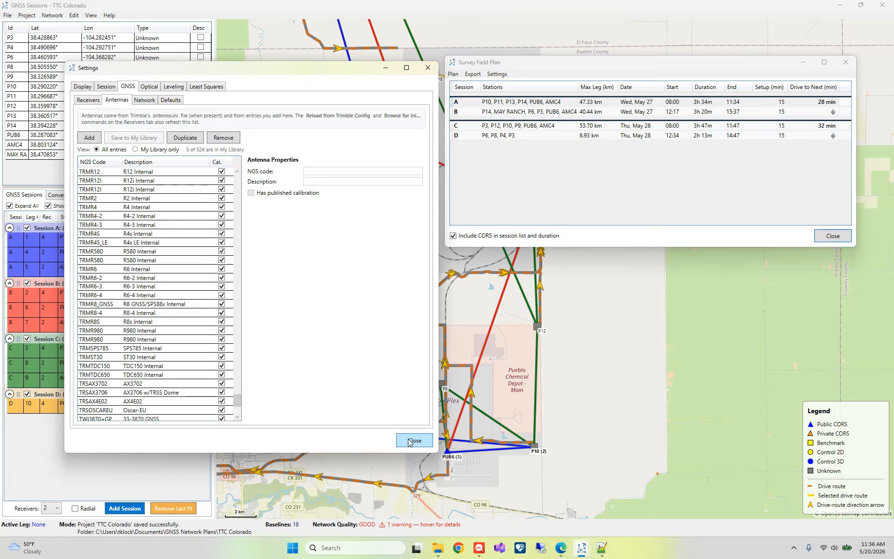
left_click(136, 262)
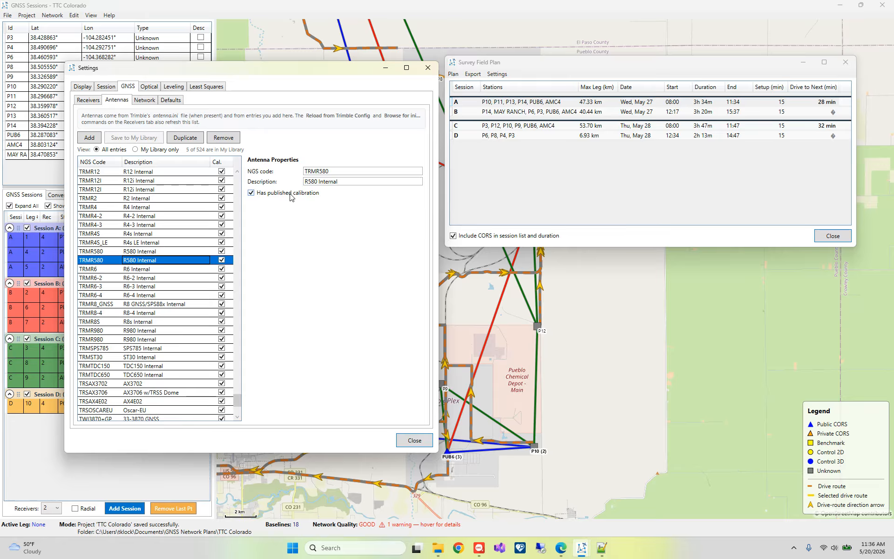
mouse_move(306, 198)
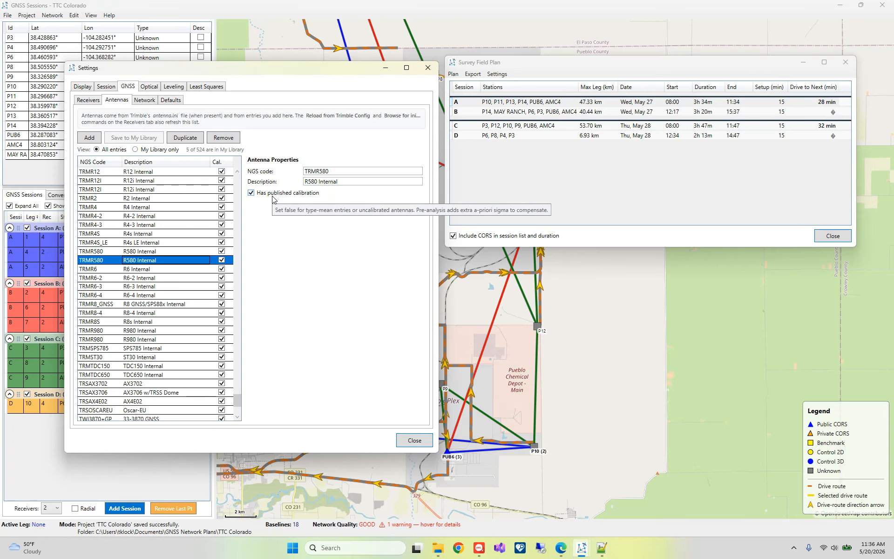
Step: Inspect the properties of other Trimble antennas, including R4-3 Internal and ST30 Internal, and close the settings
left_click(176, 252)
left_click_drag(172, 243, 170, 226)
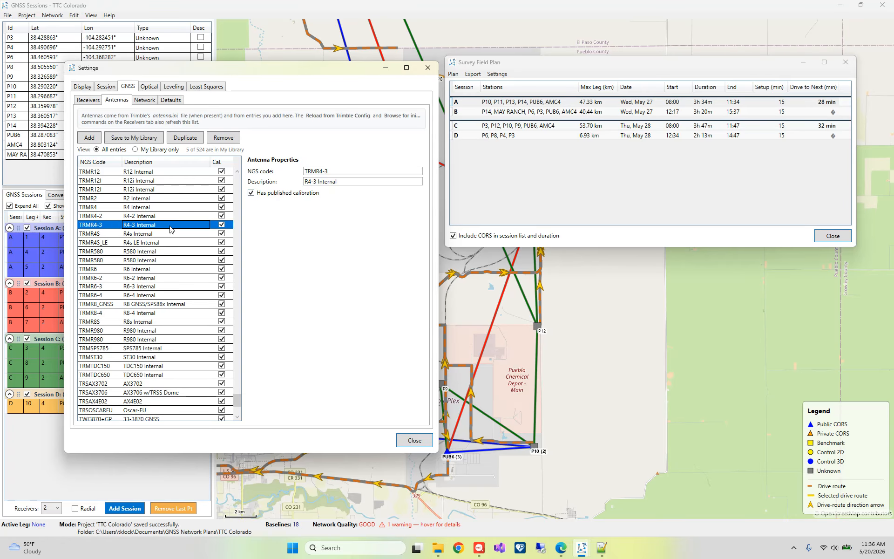
left_click(143, 331)
left_click(144, 322)
left_click(144, 333)
left_click(142, 347)
left_click(141, 358)
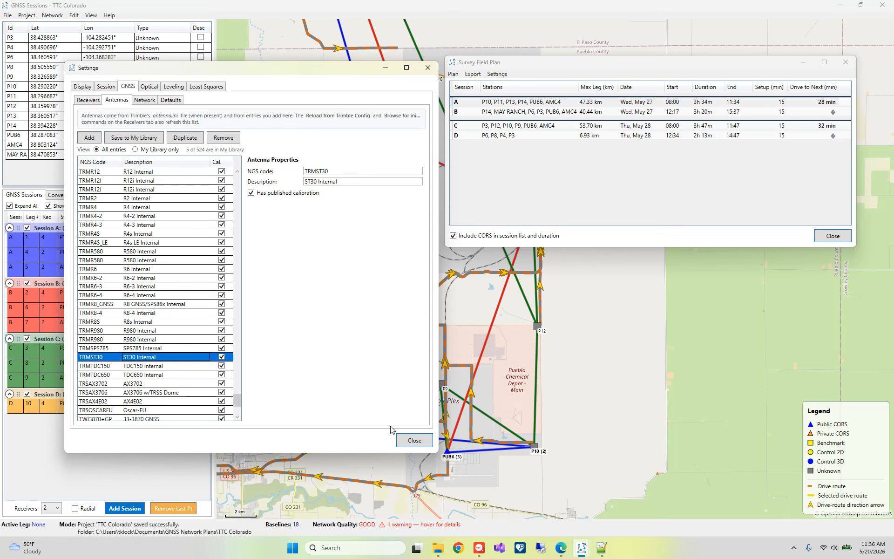
left_click(413, 440)
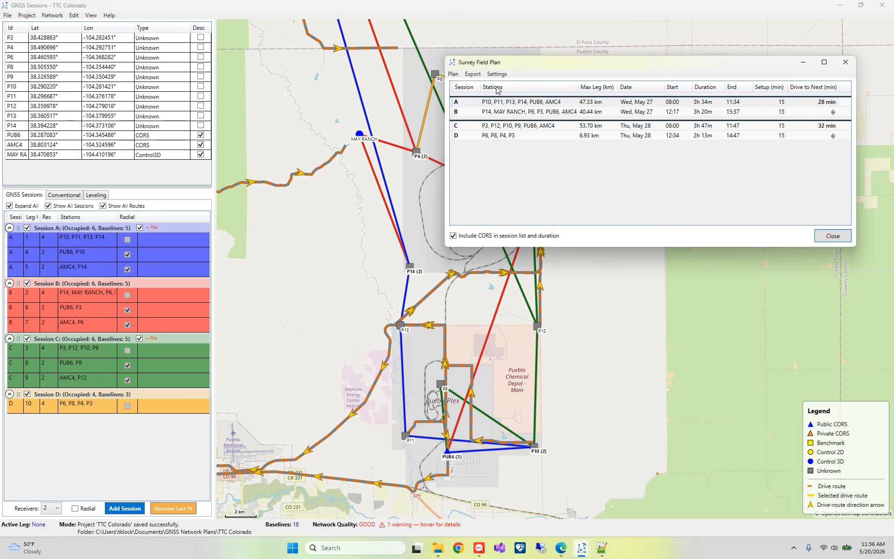
Step: Export the survey plan to the spreadsheet TTC Colorado_SurveyPlan.xlsx, replacing the existing file
left_click(473, 74)
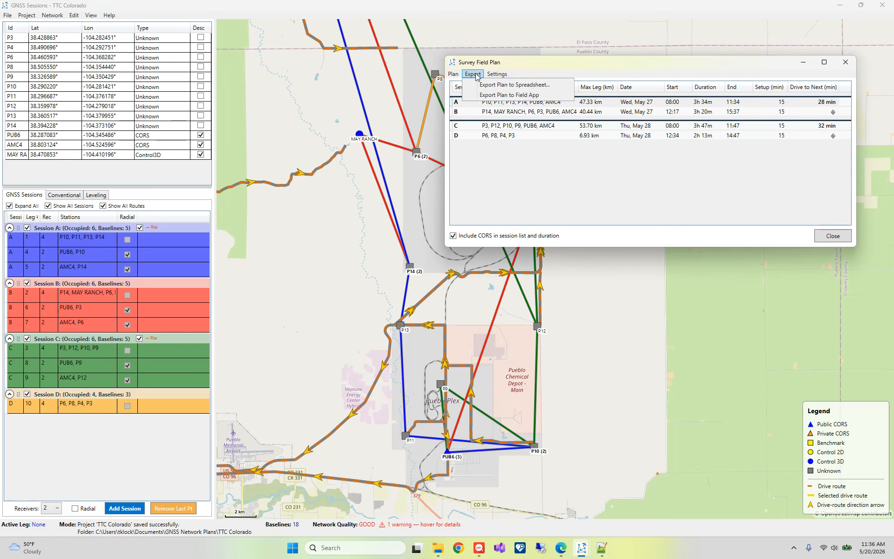
left_click(488, 85)
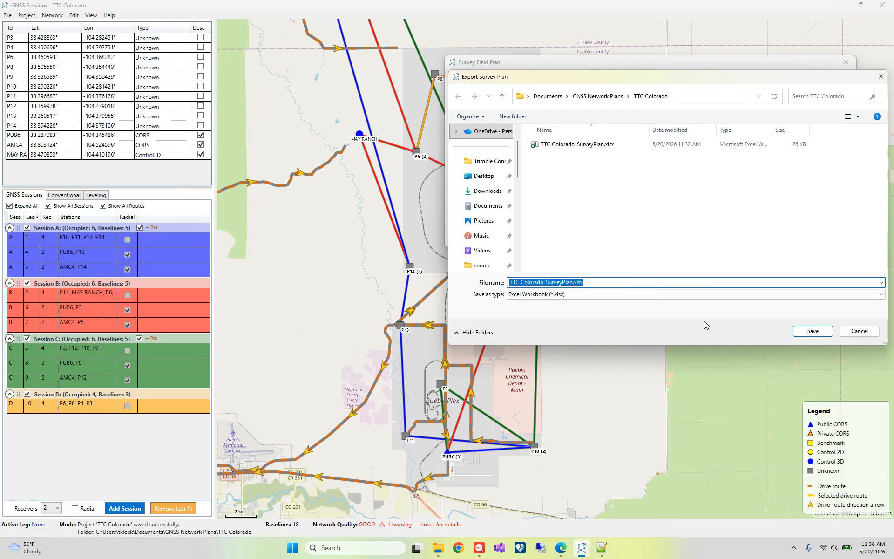
left_click(809, 333)
left_click(484, 310)
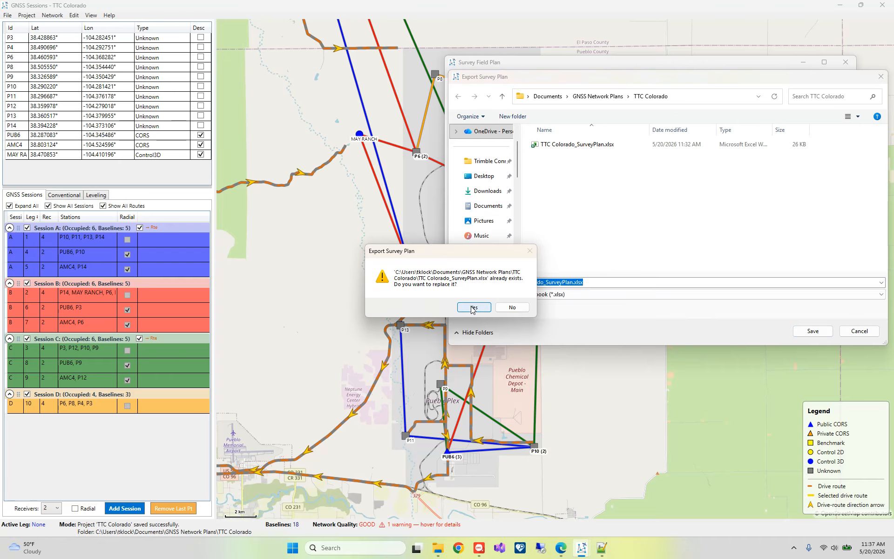
left_click(480, 322)
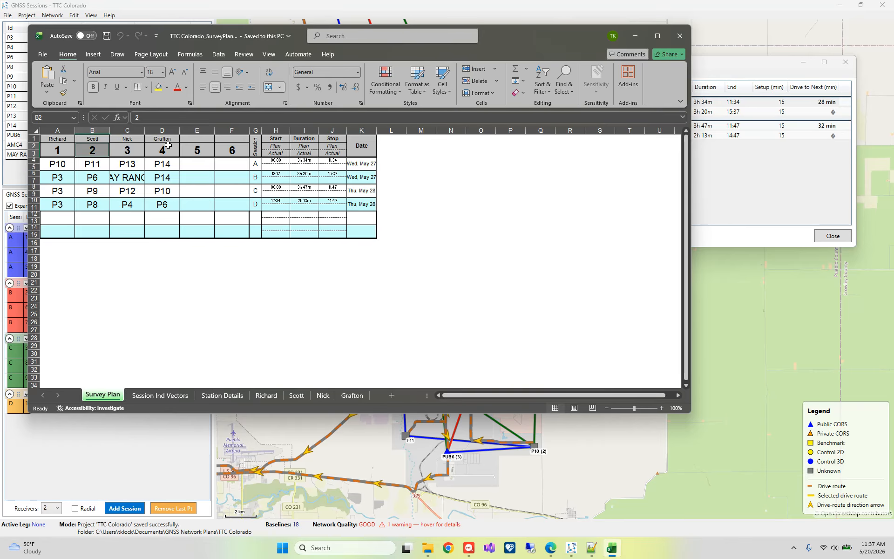
Step: Review each crew member's sheet in the exported Excel workbook and close the workbook
left_click(266, 396)
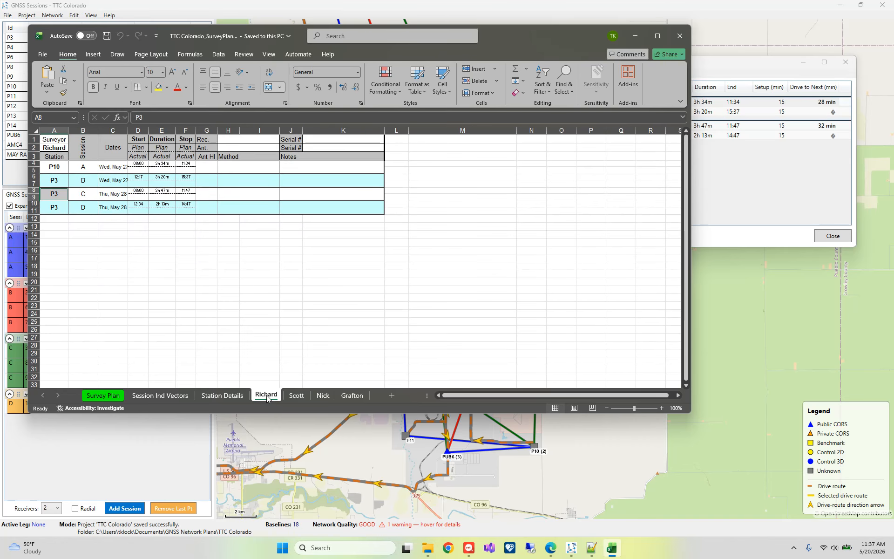
left_click(295, 396)
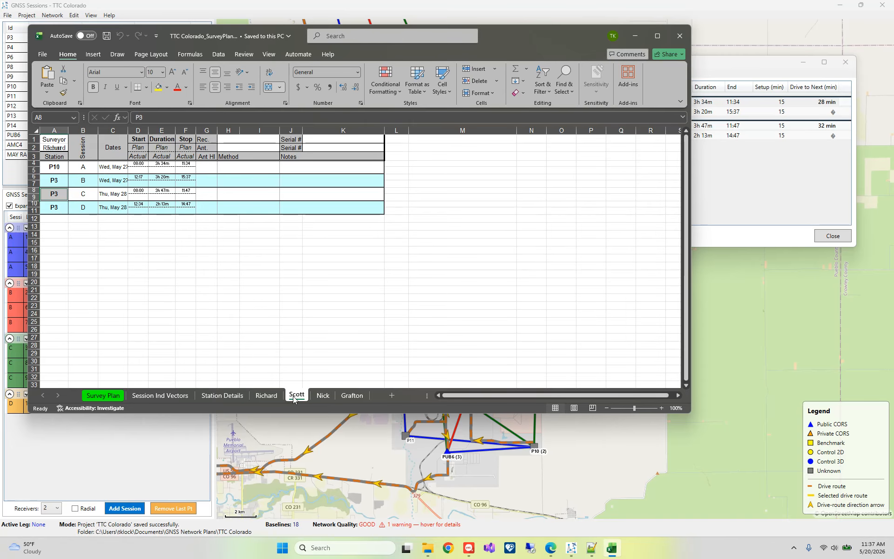
left_click(323, 395)
left_click(351, 396)
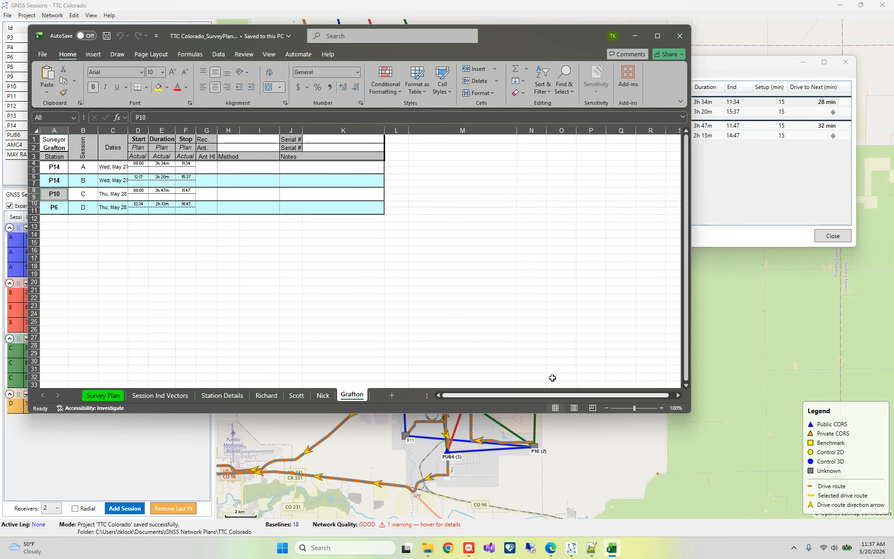
left_click(680, 36)
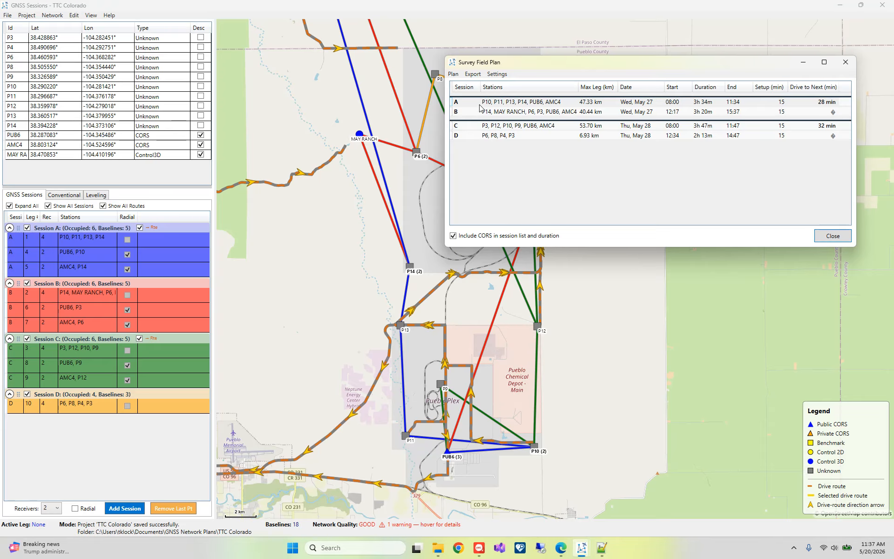
Step: Check the field app export option of the survey plan, close the Survey Field Plan, and return to the network map
left_click(473, 74)
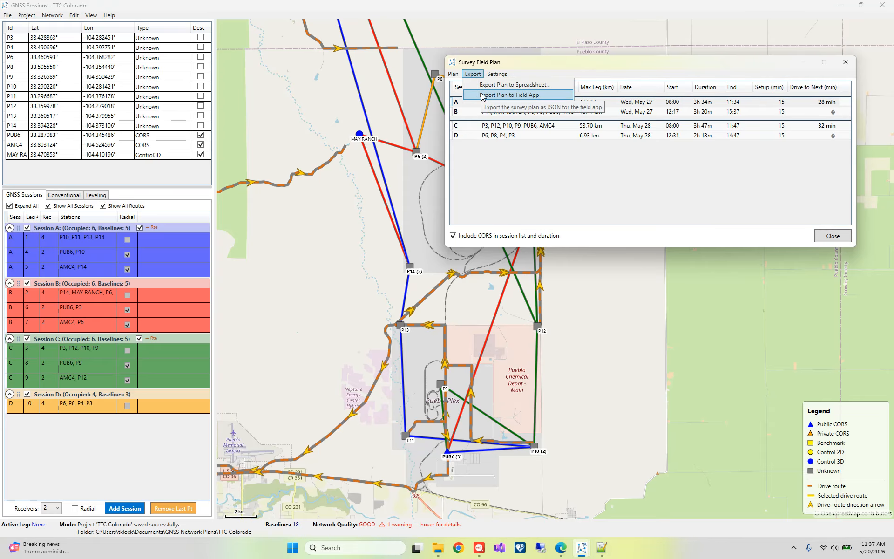
left_click(832, 237)
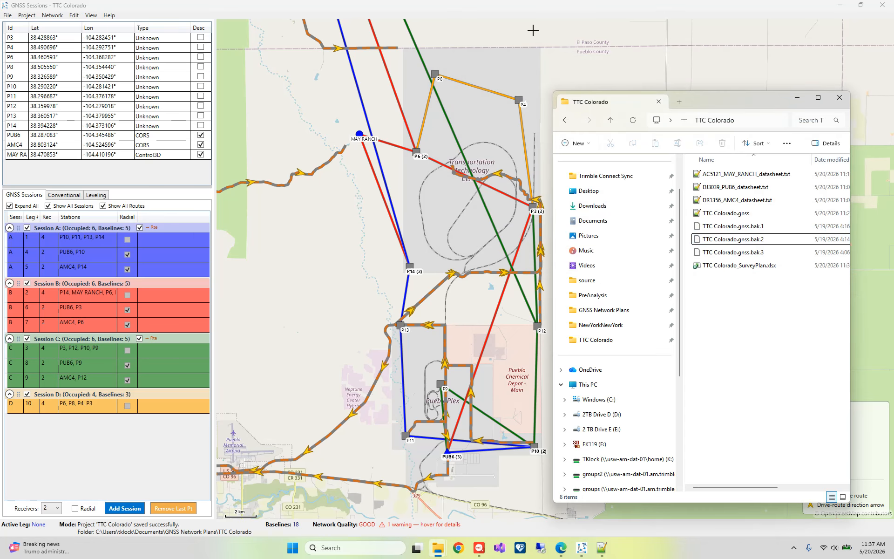
left_click(506, 15)
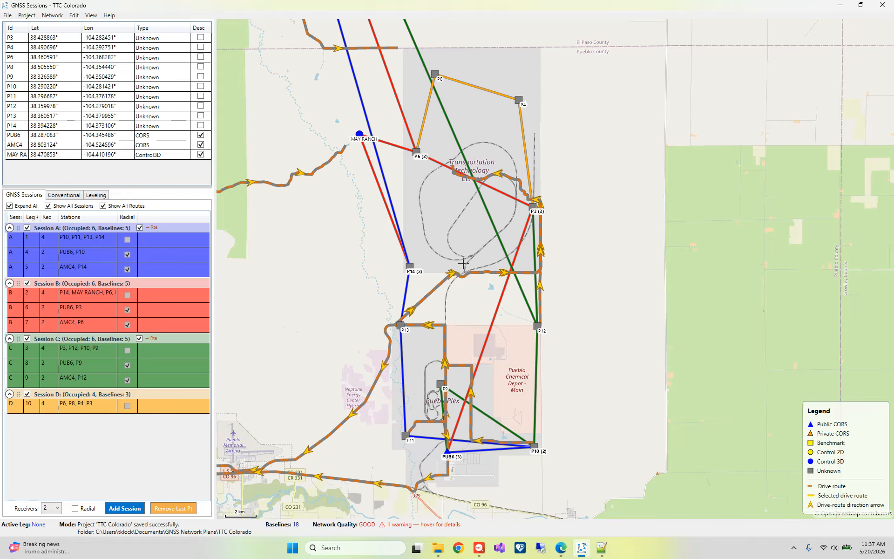
Step: Show only Session B's baselines on the map and highlight Session A with its drive routes displayed
scroll(326, 177, "up", 2)
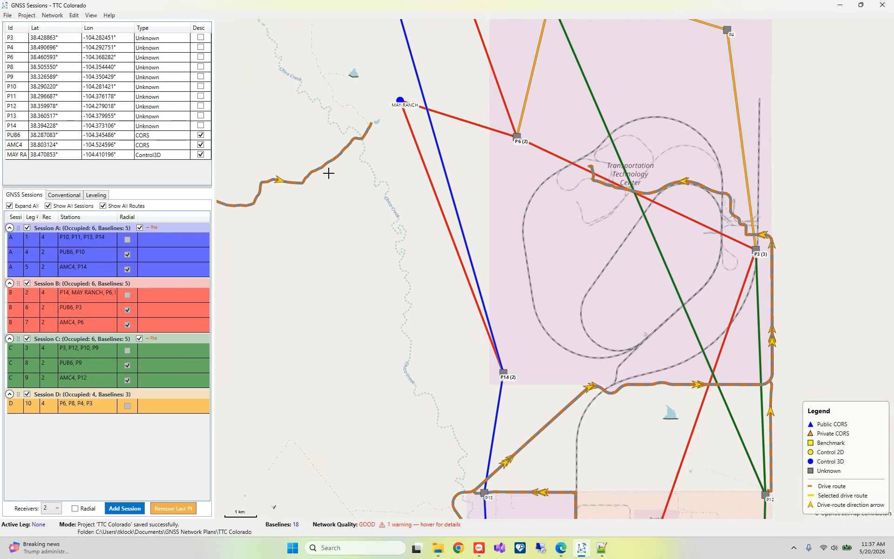
scroll(321, 244, "down", 2)
scroll(321, 245, "down", 2)
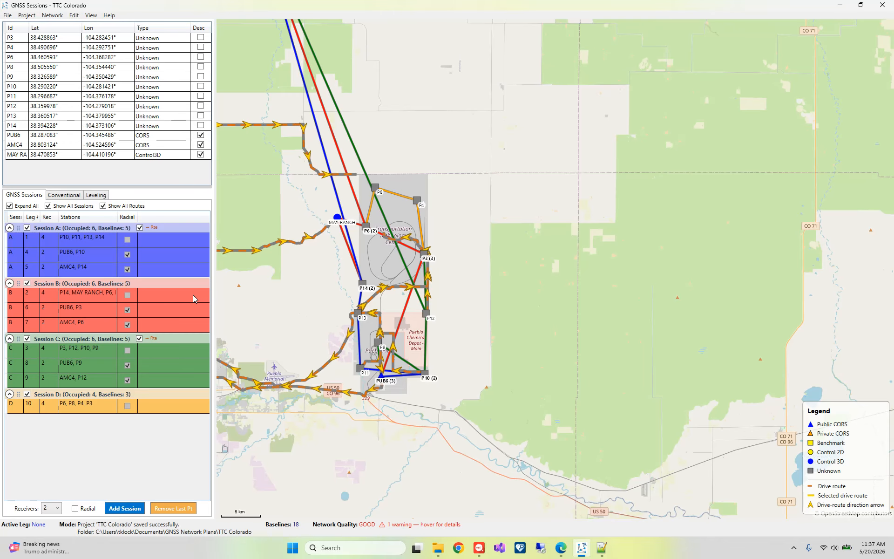
left_click(140, 227)
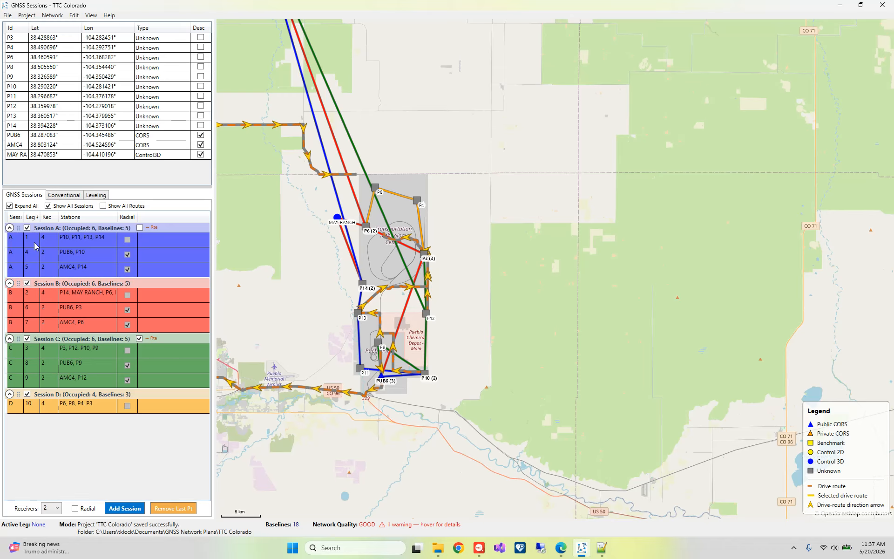
left_click(48, 205)
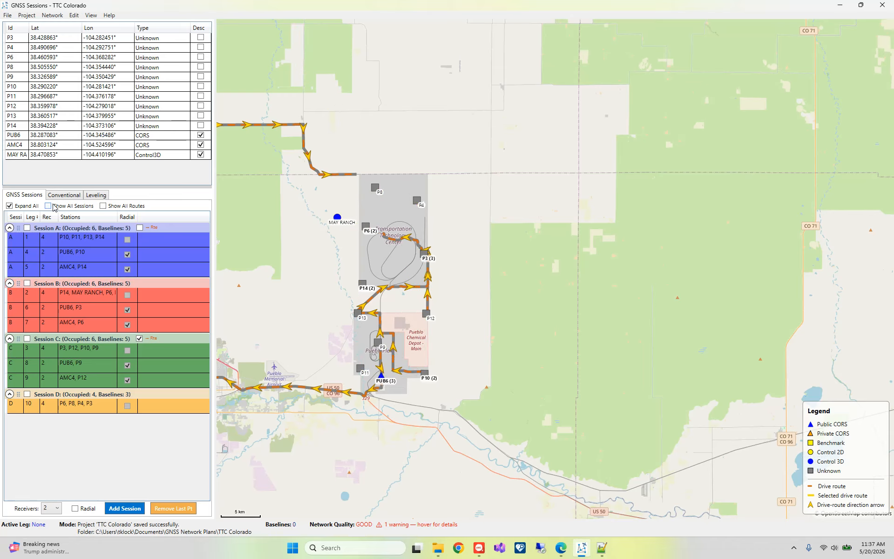
left_click(27, 284)
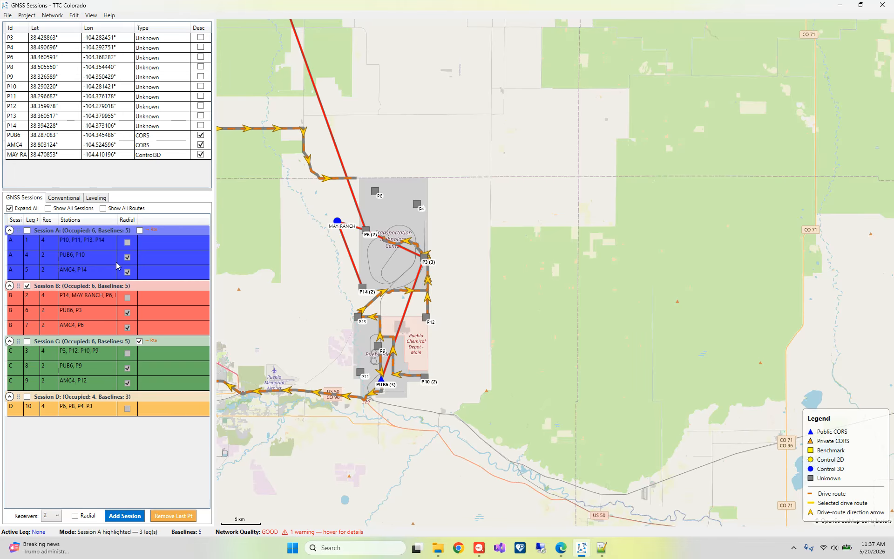
left_click(139, 231)
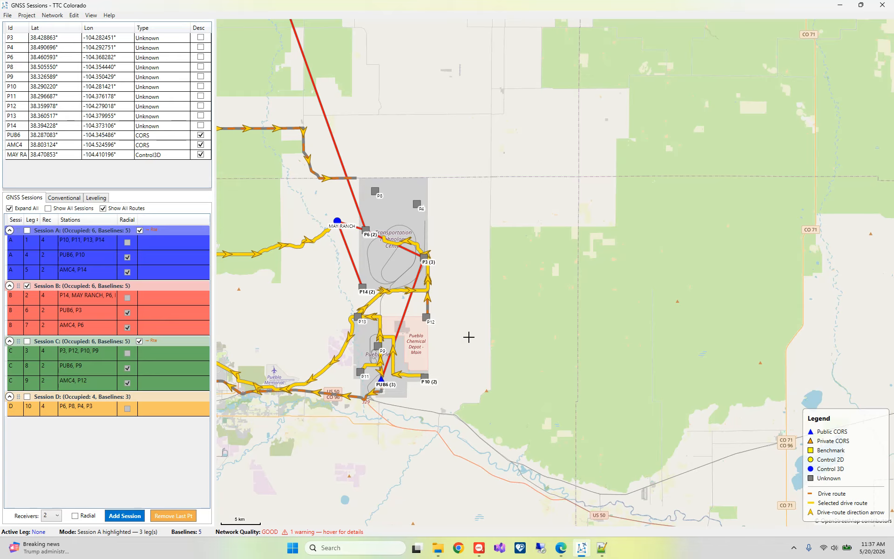
Step: Select Team 1's drive route from P10 to P3 on the map to view its travel details
scroll(469, 334, "down", 2)
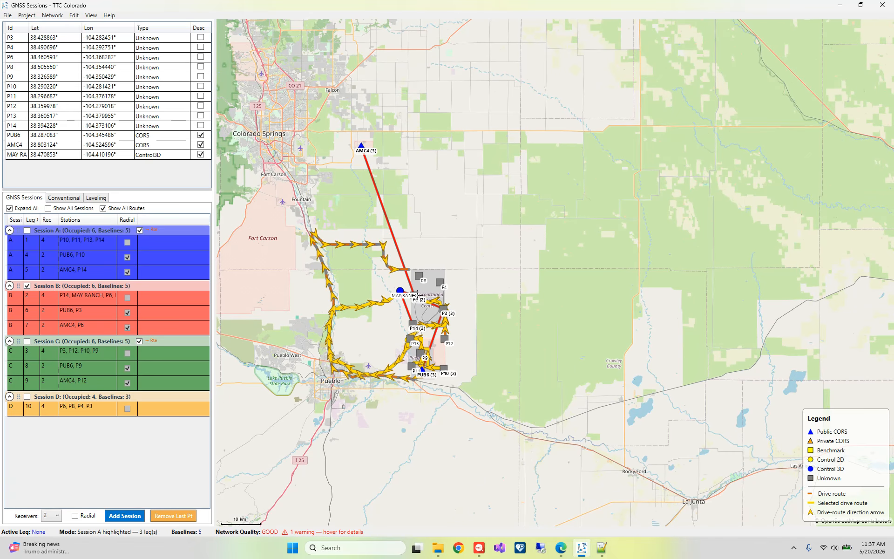
scroll(428, 287, "up", 1)
left_click_drag(495, 396, 490, 273)
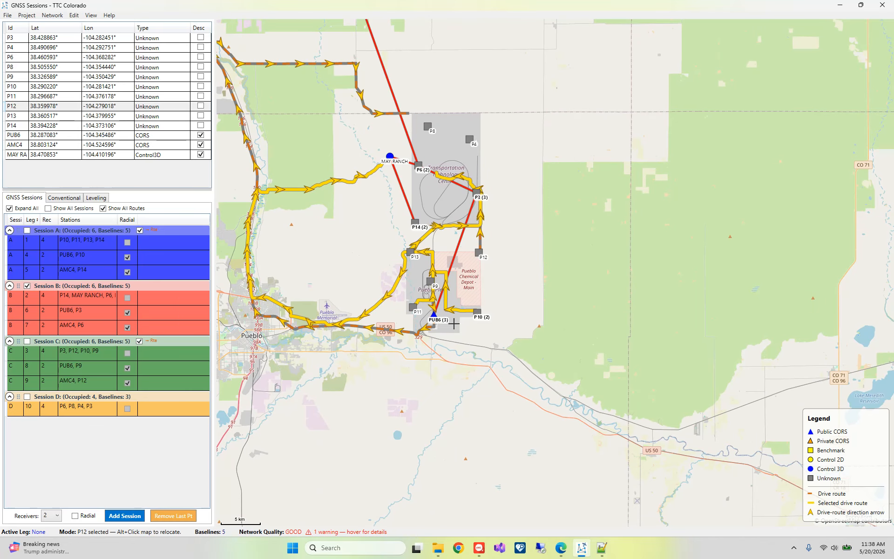
scroll(454, 322, "up", 2)
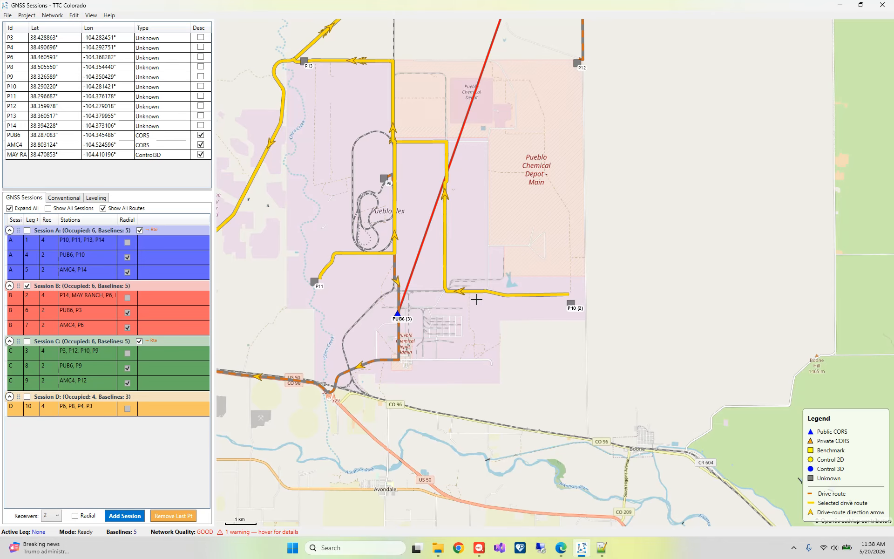
mouse_move(474, 298)
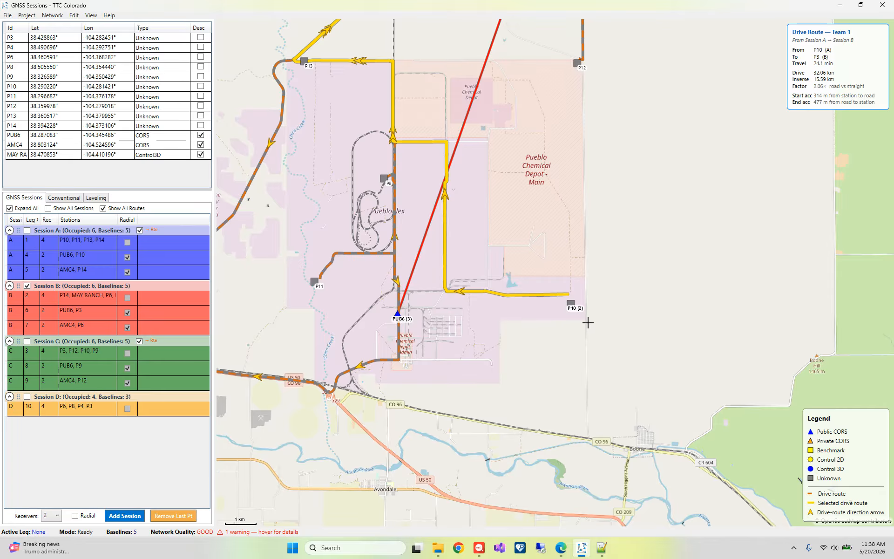
Step: Examine the off-road gap between station P10 and the start of Team 1's drive route
scroll(587, 324, "up", 2)
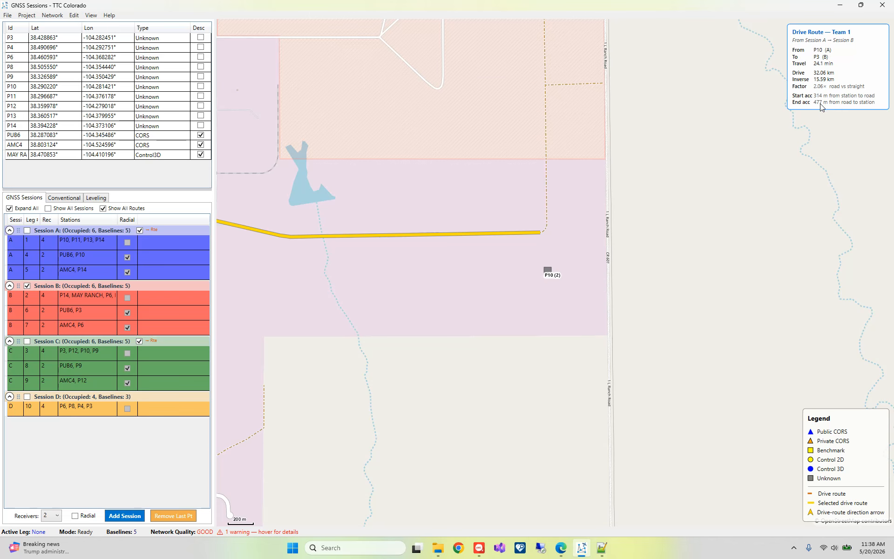
scroll(582, 310, "down", 2)
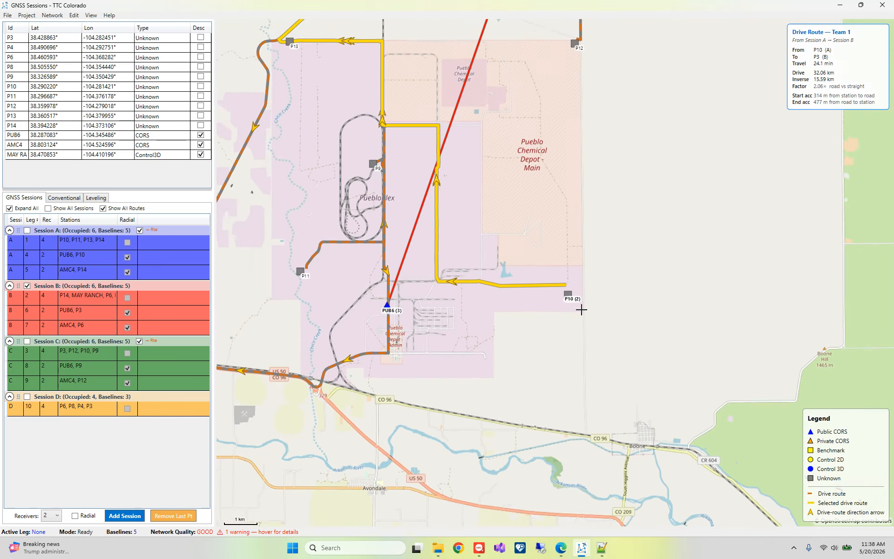
scroll(582, 309, "down", 1)
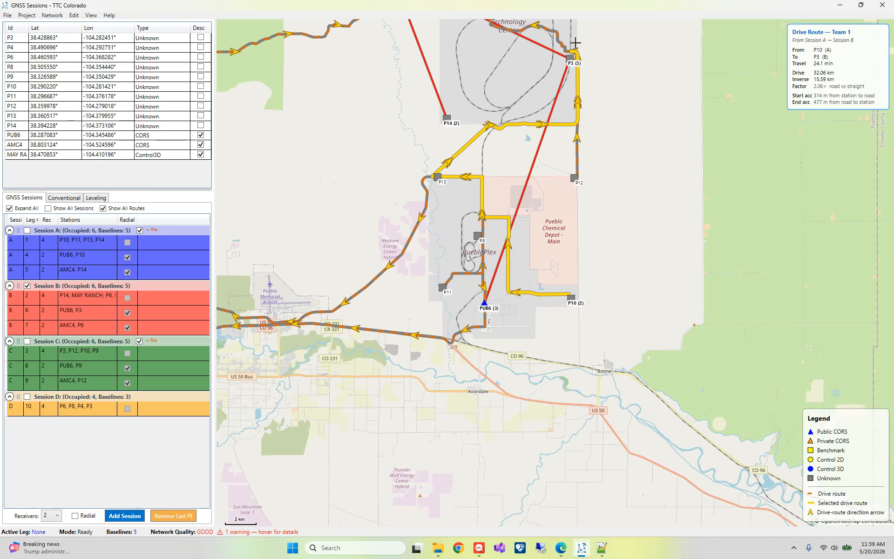
Step: Measure the straight-line gap from station P3 to the nearby end of Team 1's drive route, and dismiss the measurement
scroll(575, 42, "up", 4)
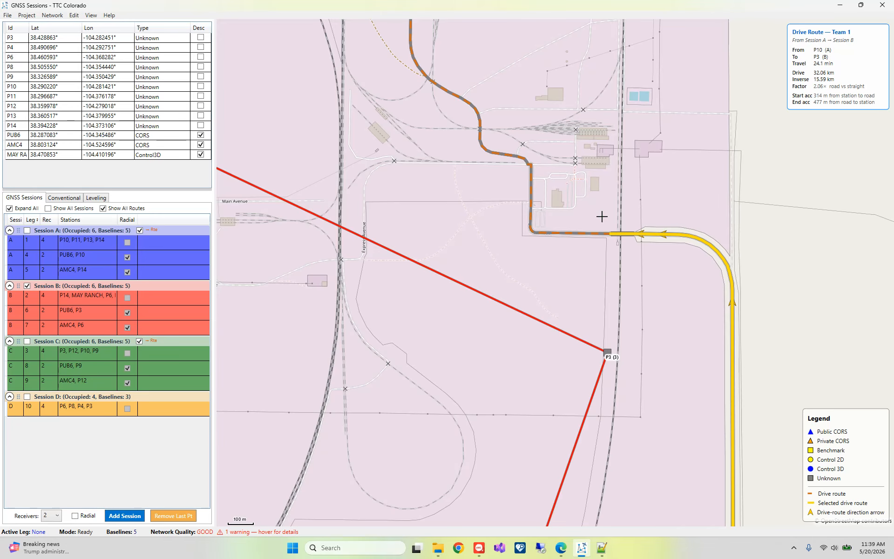
right_click(590, 197)
left_click_drag(722, 185, 618, 160)
scroll(572, 230, "down", 3)
scroll(607, 215, "up", 3)
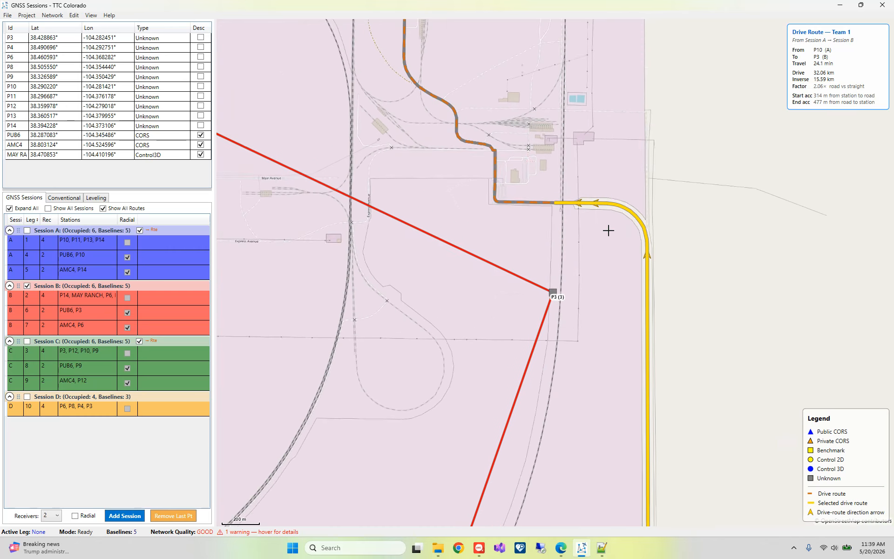
right_click(544, 328)
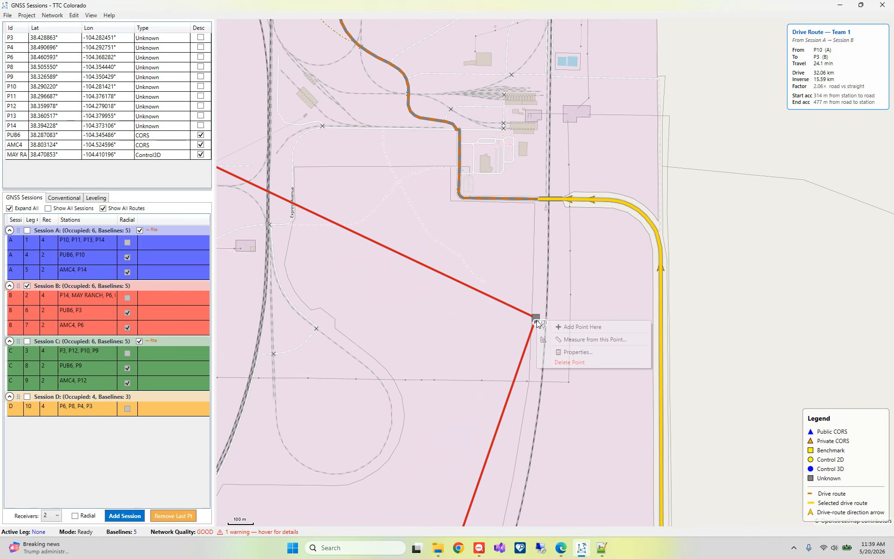
left_click(567, 341)
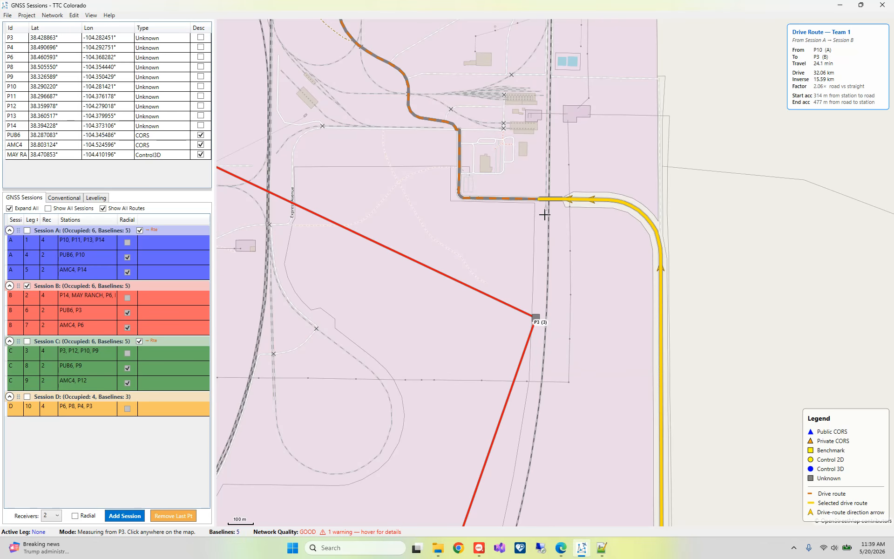
left_click(539, 201)
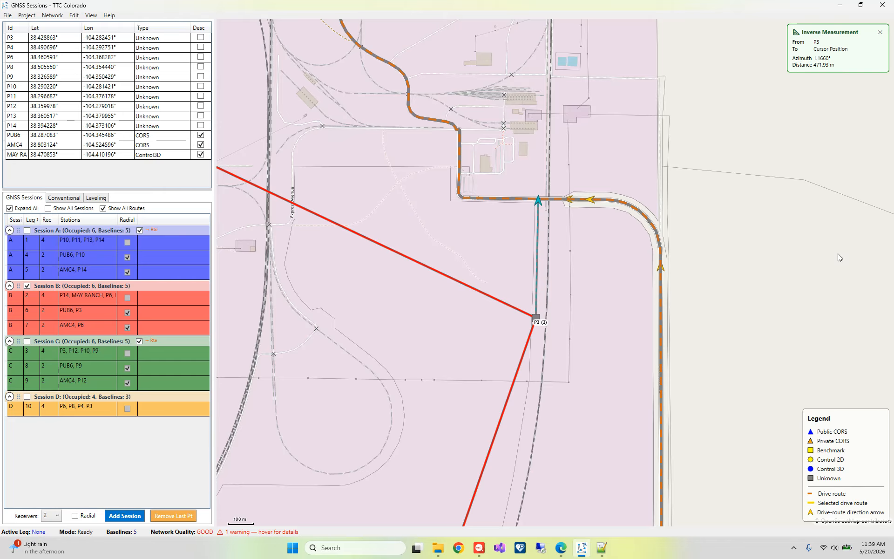
left_click(880, 32)
Step: Select Team 4's drive route from P10 to P6, review its travel and access details across the map, and deselect it
left_click(609, 203)
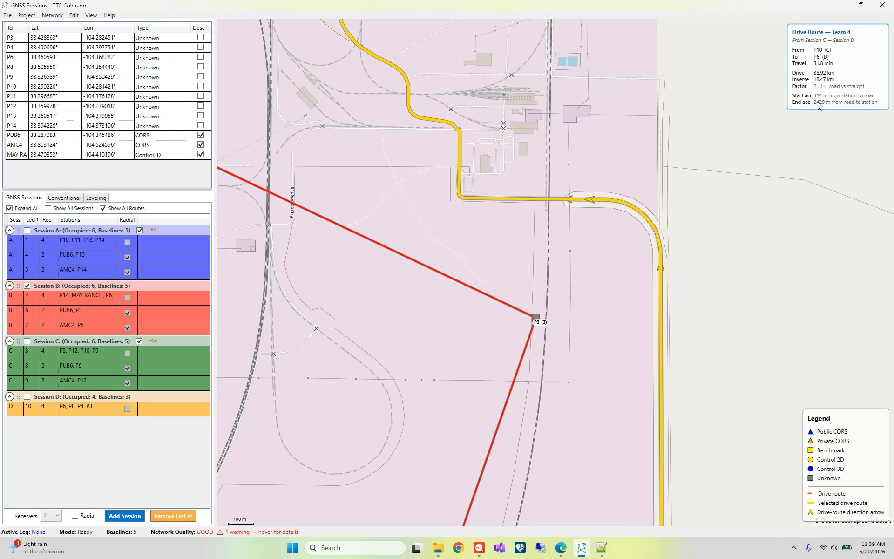
scroll(545, 228, "down", 4)
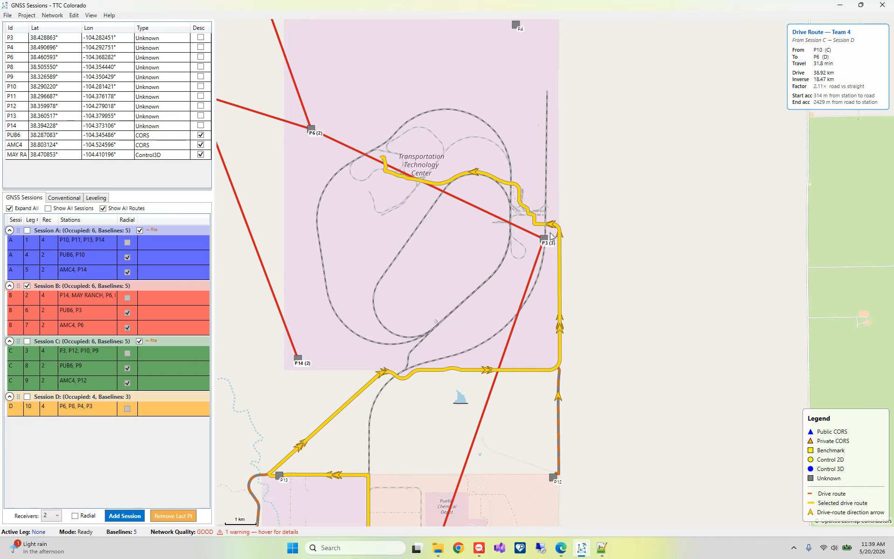
scroll(551, 236, "down", 2)
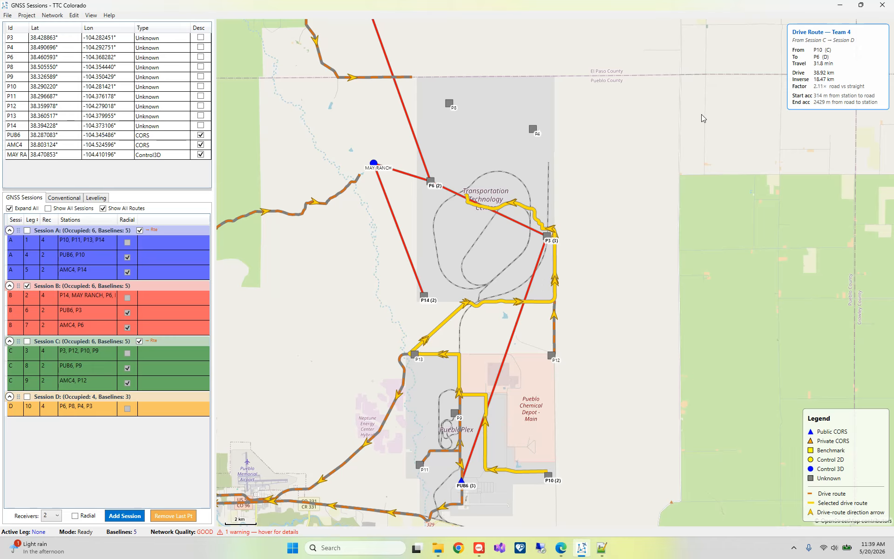
left_click(669, 134)
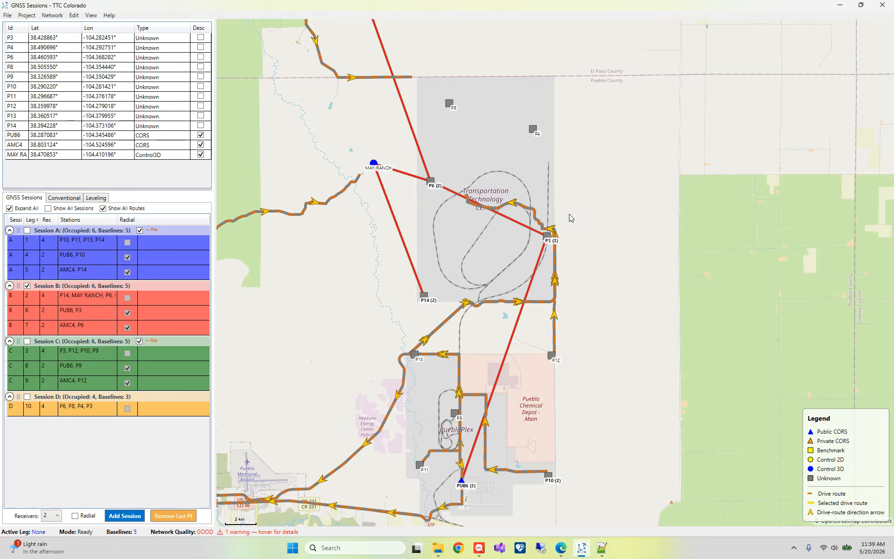
scroll(567, 219, "down", 2)
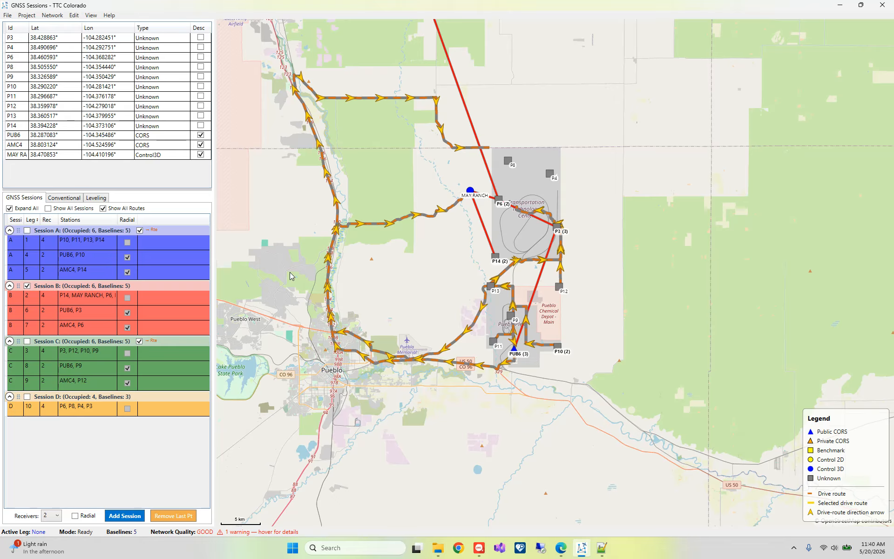
Step: Hide all drive routes and show the baselines of all sessions on the map
left_click(140, 232)
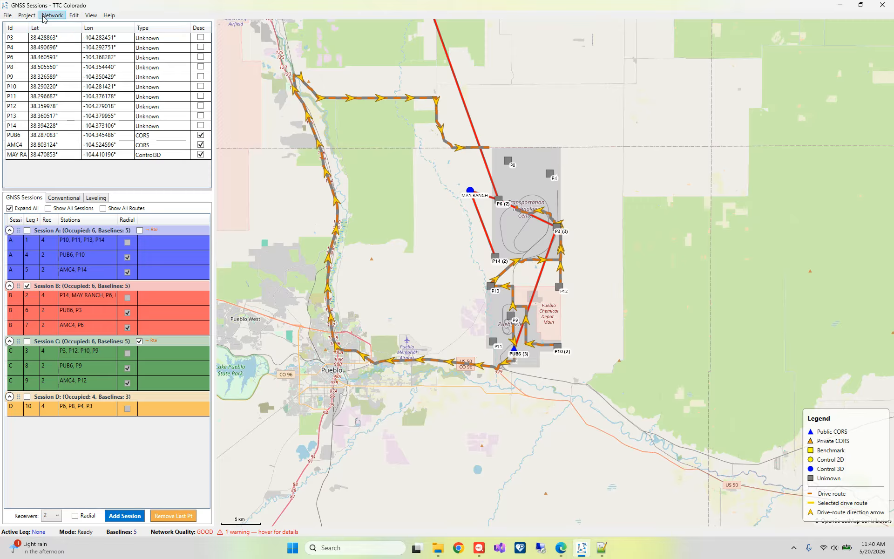
left_click(58, 16)
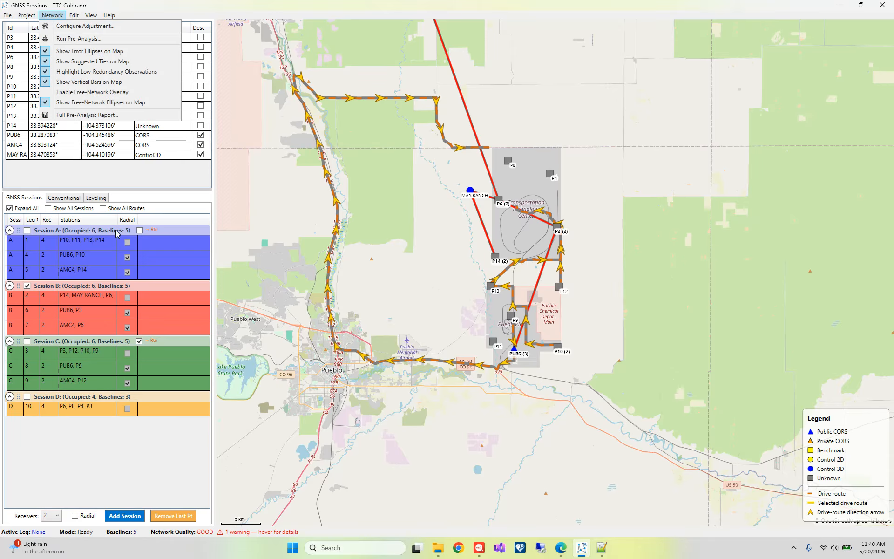
left_click(103, 208)
left_click(103, 208)
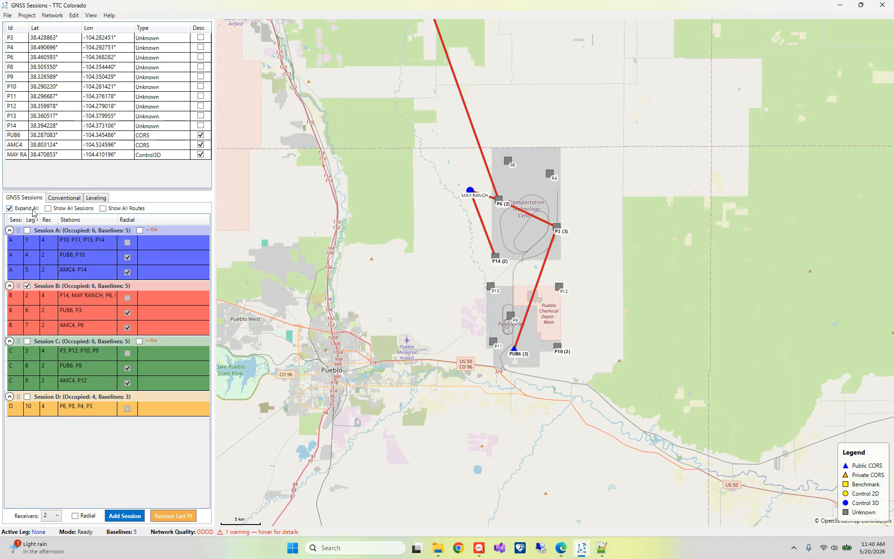
left_click(48, 208)
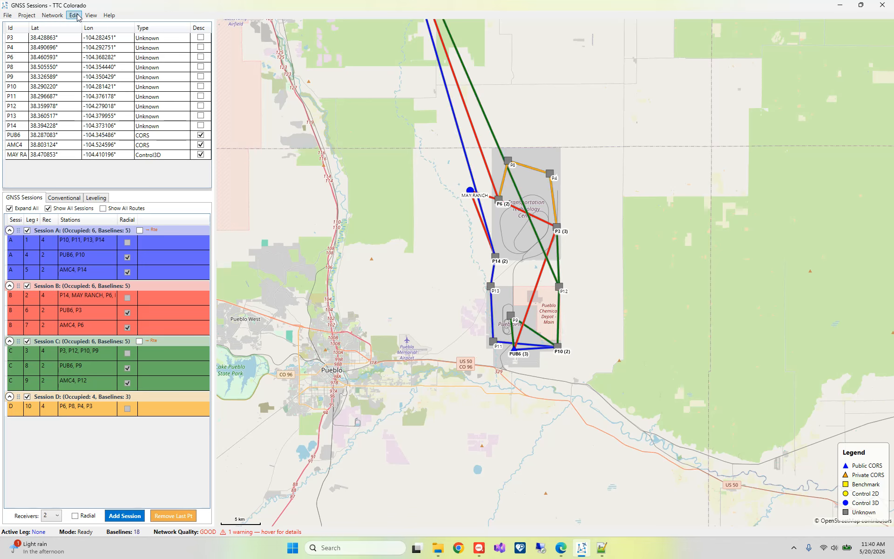
Step: Run the network pre-analysis, review the station error ellipses in the report, and close it
left_click(60, 17)
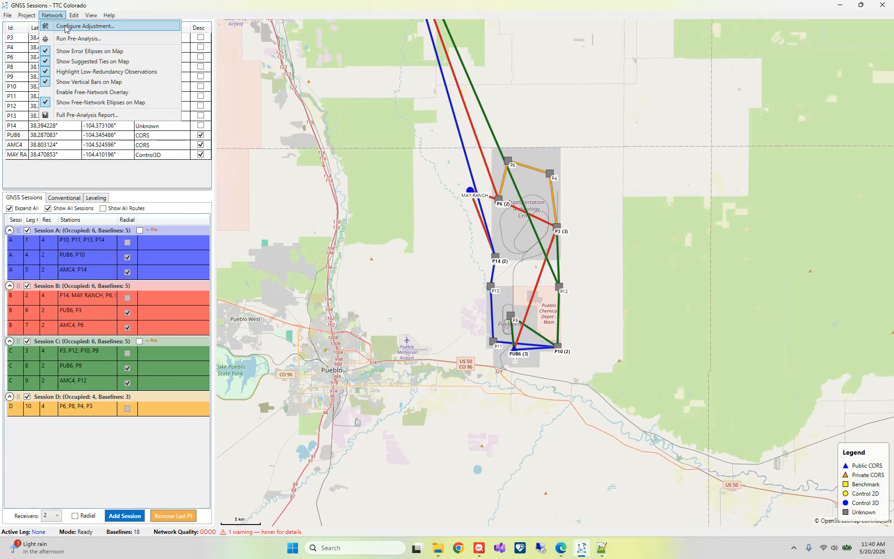
left_click(77, 39)
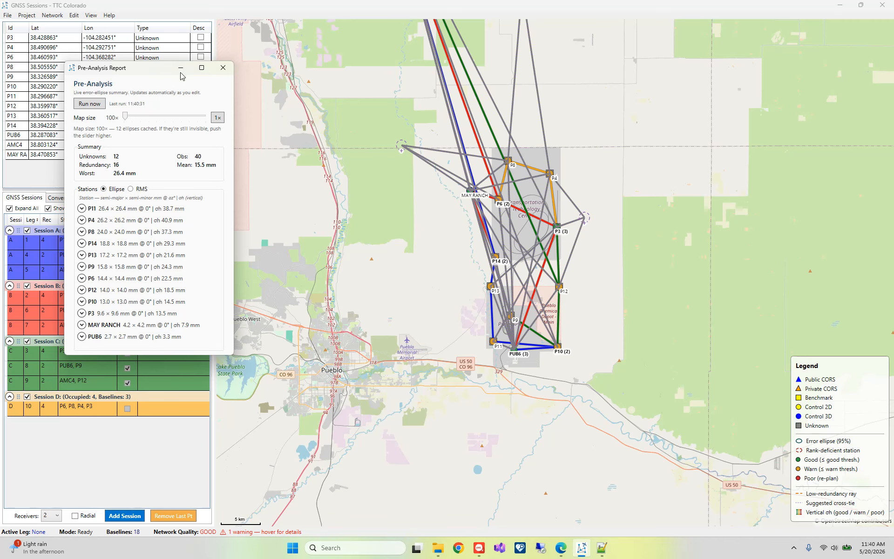
left_click(221, 68)
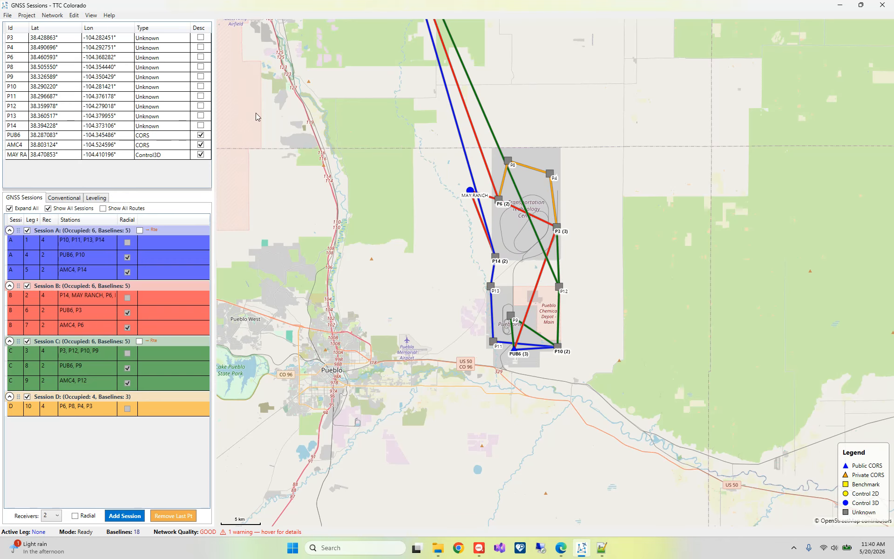